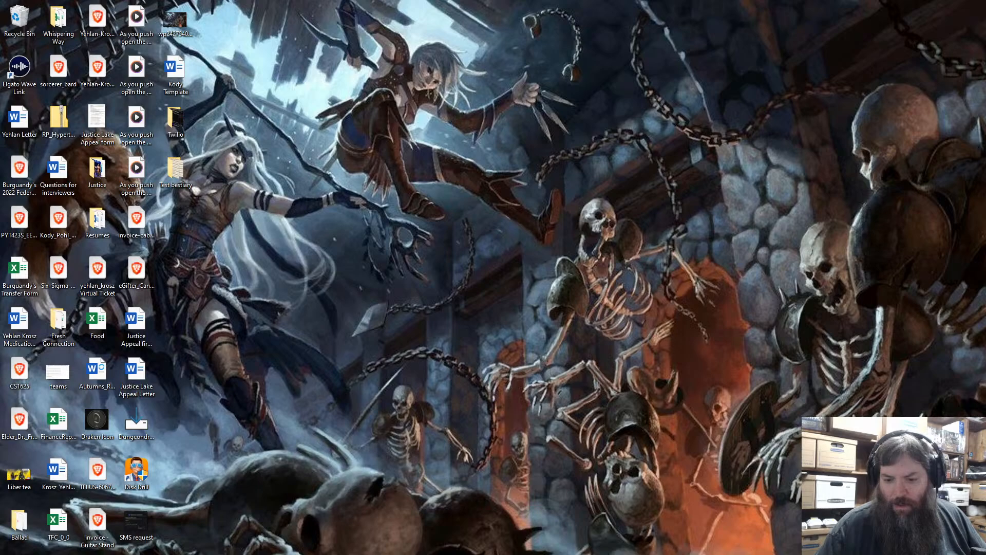
# Move the browser window playing the music video off this screen and close the Steam store window.
pyautogui.moveTo(985, 3); pyautogui.dragTo(641, 1)
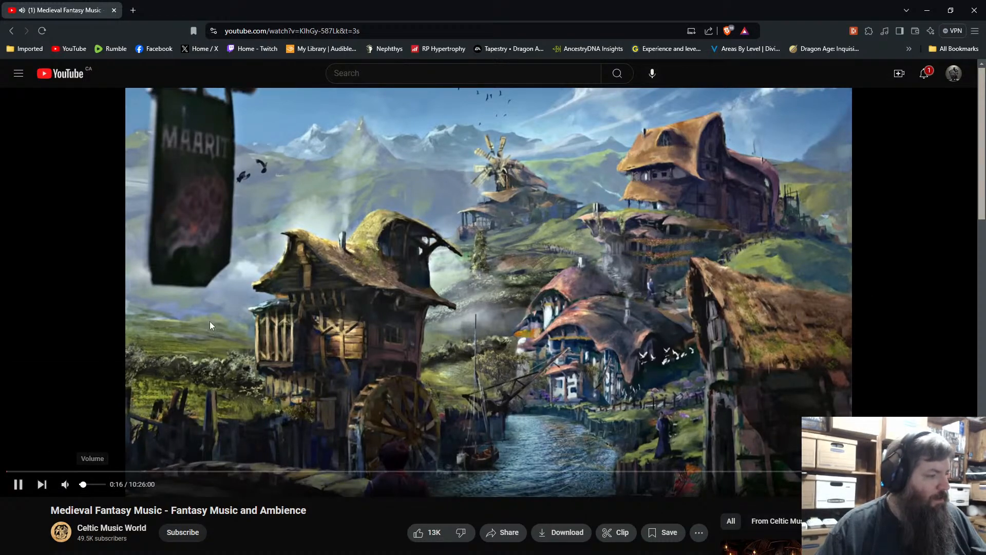
pyautogui.moveTo(505, 1); pyautogui.dragTo(985, 2)
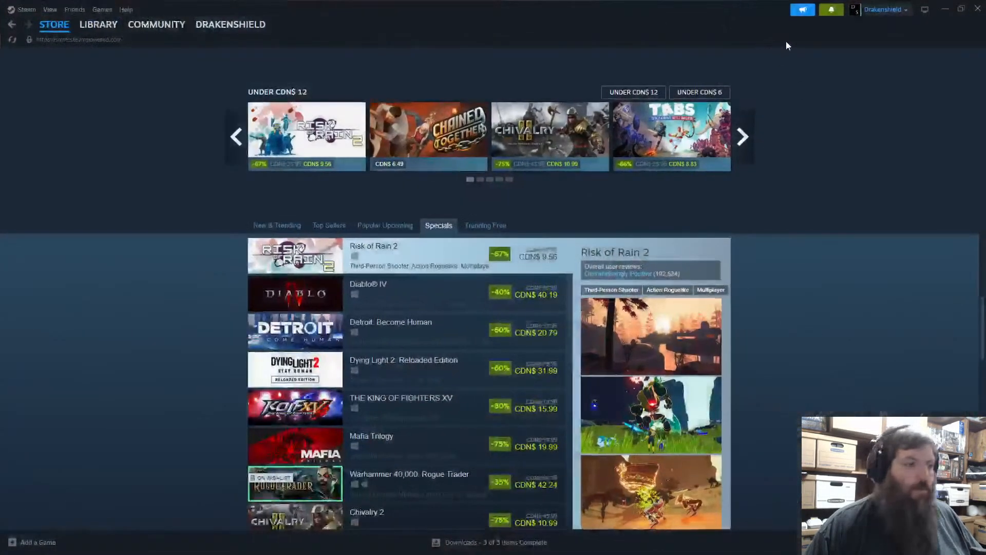
pyautogui.click(978, 9)
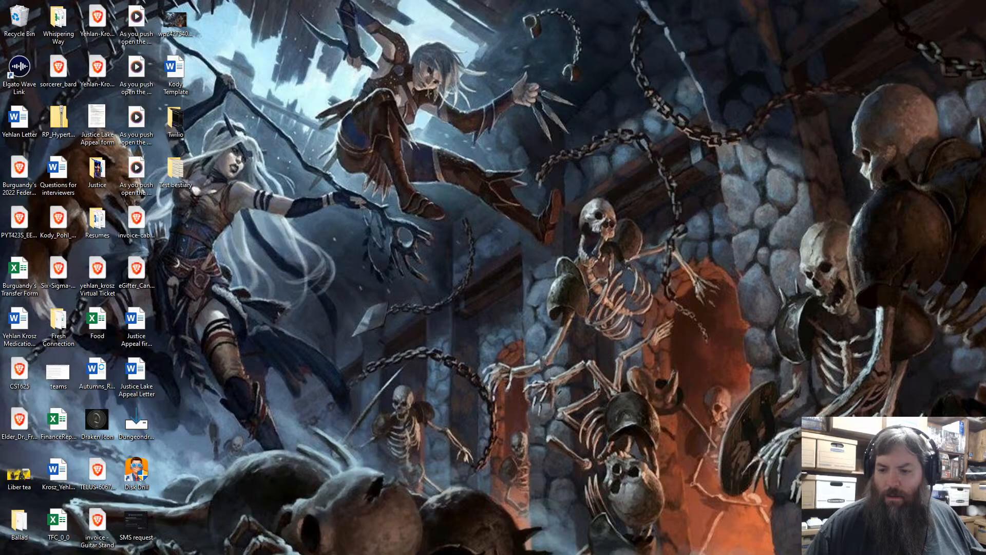
# Hide all the icons on the desktop.
pyautogui.rightClick(663, 218)
pyautogui.moveTo(694, 244)
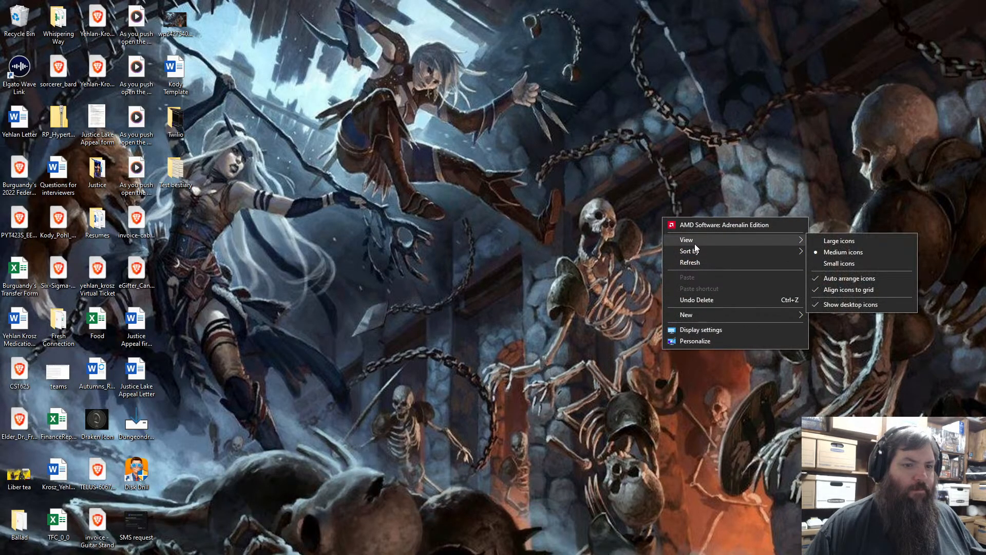
pyautogui.click(846, 305)
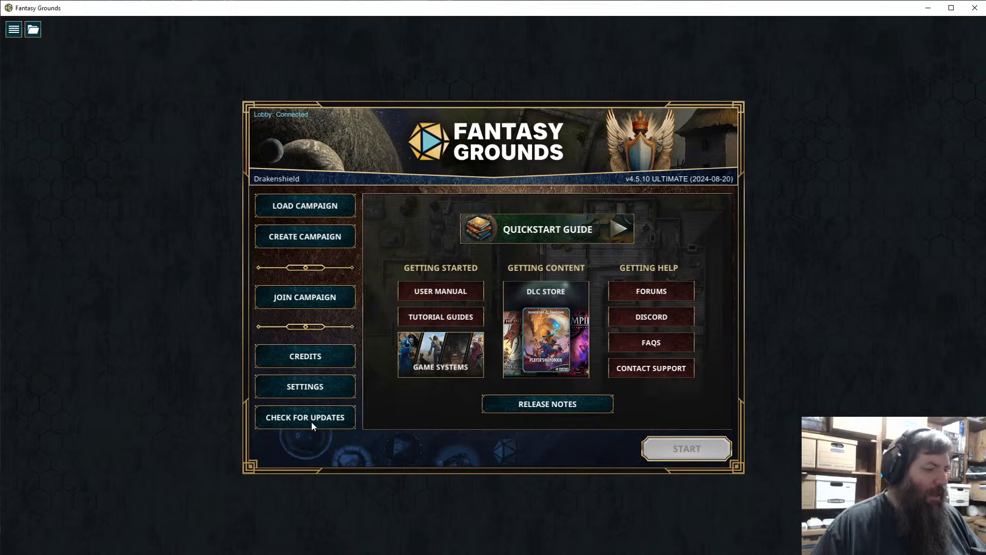
# Check Fantasy Grounds for updates and select the existing Whispering Way campaign for loading.
pyautogui.click(265, 417)
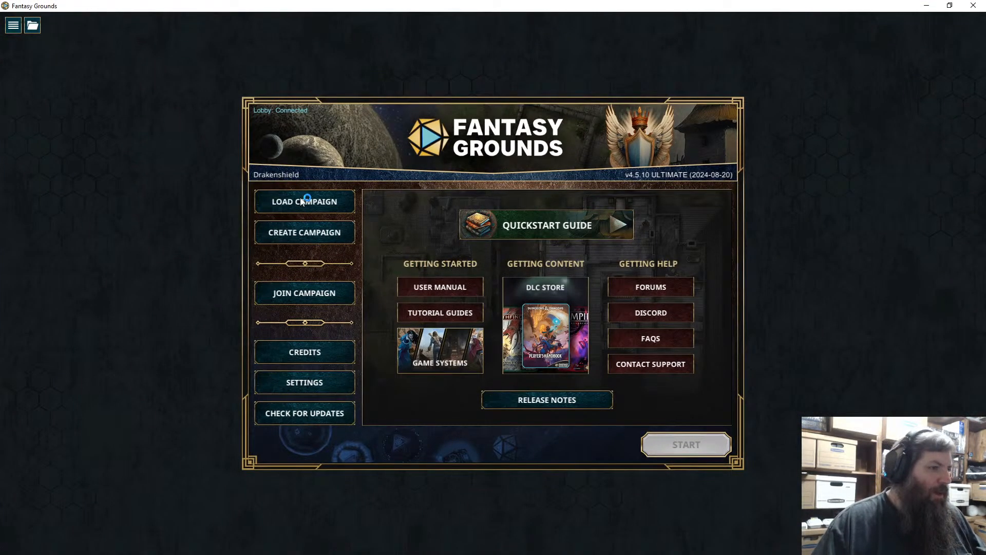
pyautogui.click(303, 202)
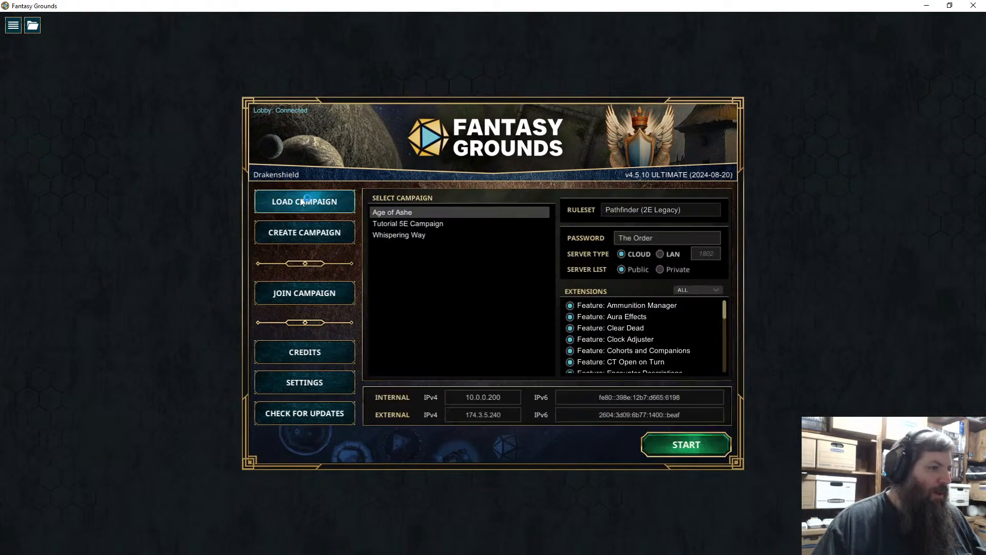
pyautogui.click(391, 236)
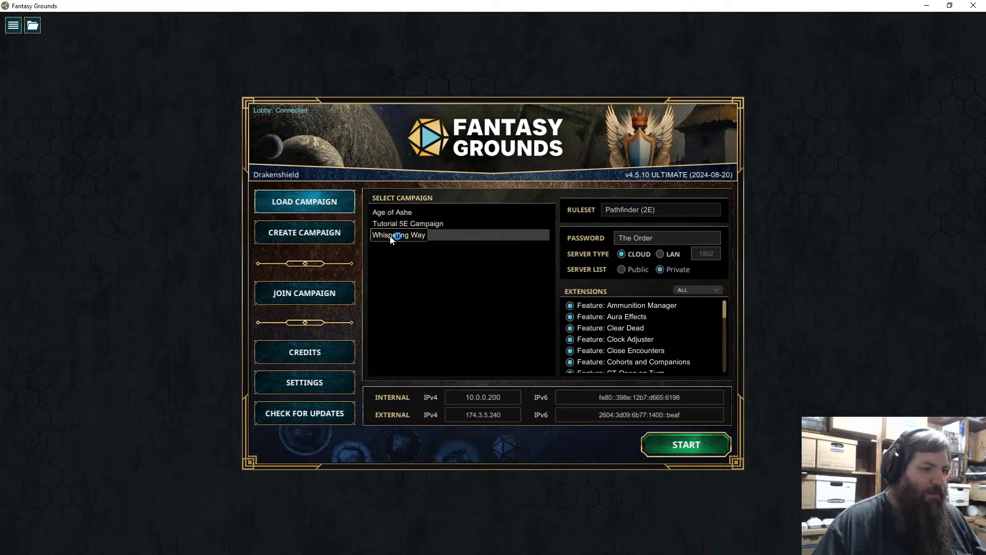
# Enable the MNM Player Journal and MNM Player Journal Upgrade extensions for the Whispering Way campaign.
pyautogui.moveTo(725, 311); pyautogui.dragTo(736, 373)
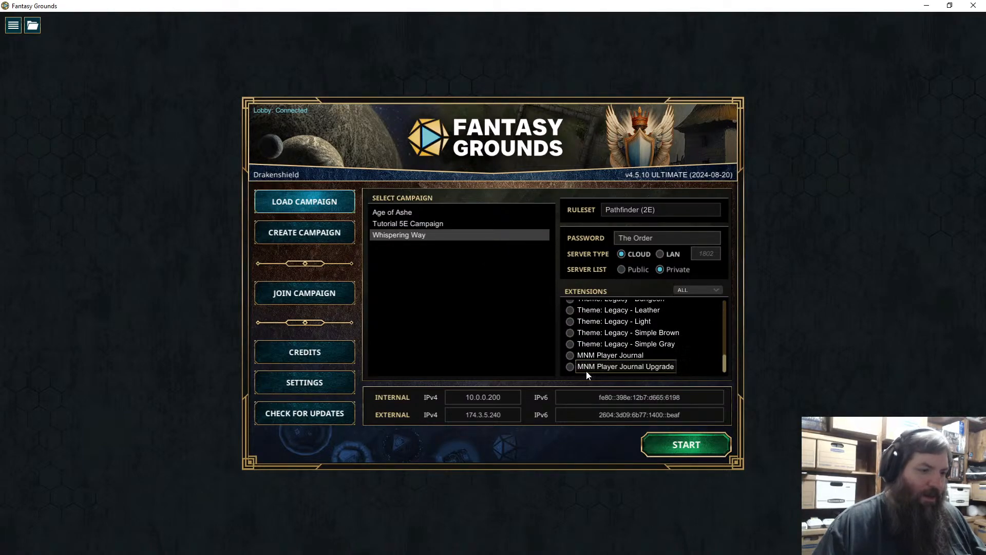
pyautogui.click(571, 355)
pyautogui.click(571, 366)
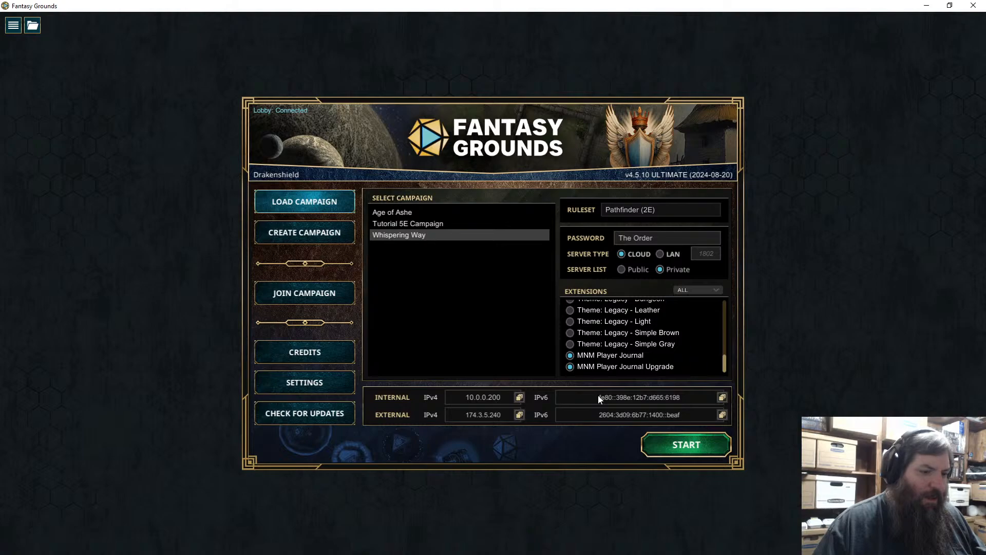
pyautogui.scroll(4, 724, 360)
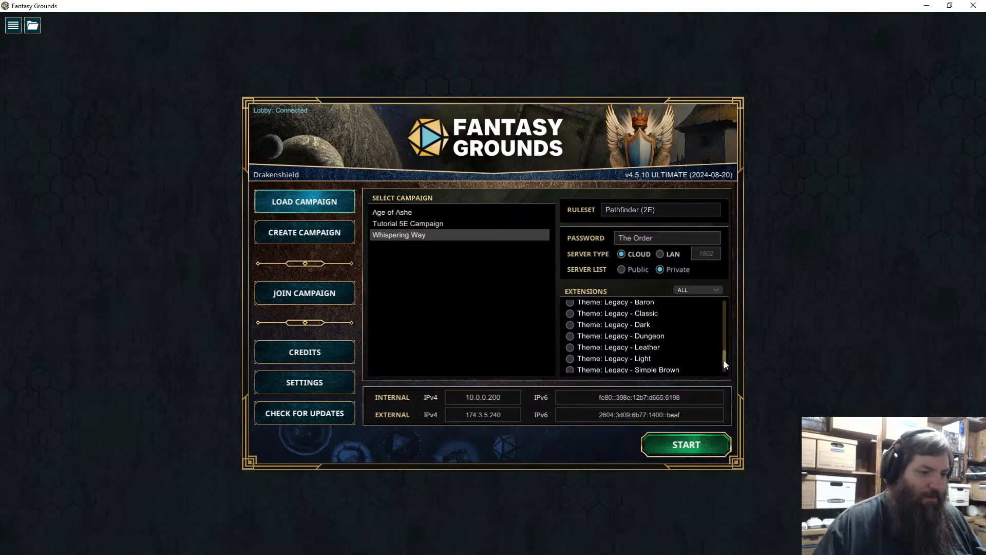
pyautogui.moveTo(724, 360); pyautogui.dragTo(726, 381)
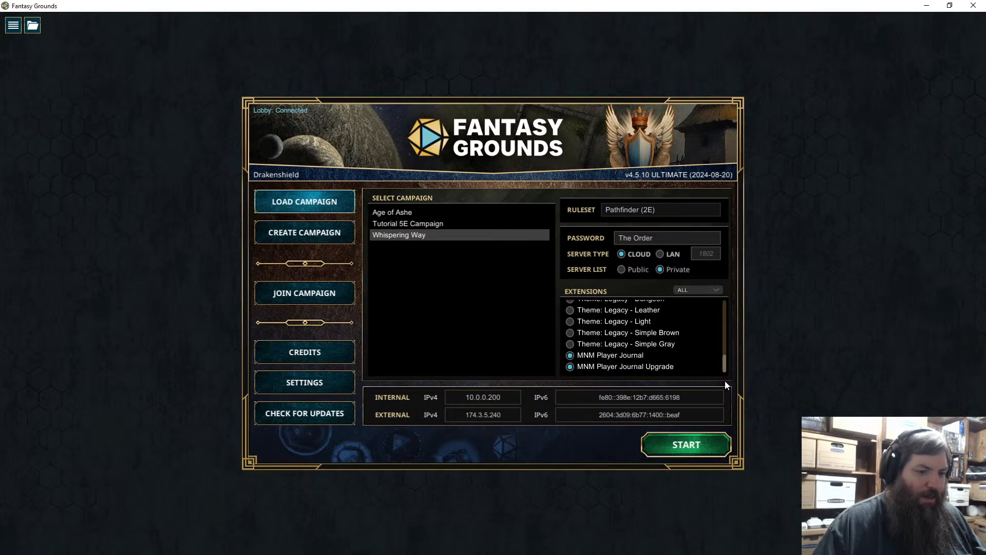
# Start the Whispering Way campaign and dismiss the Mad Nomad Core window once it has loaded.
pyautogui.click(704, 446)
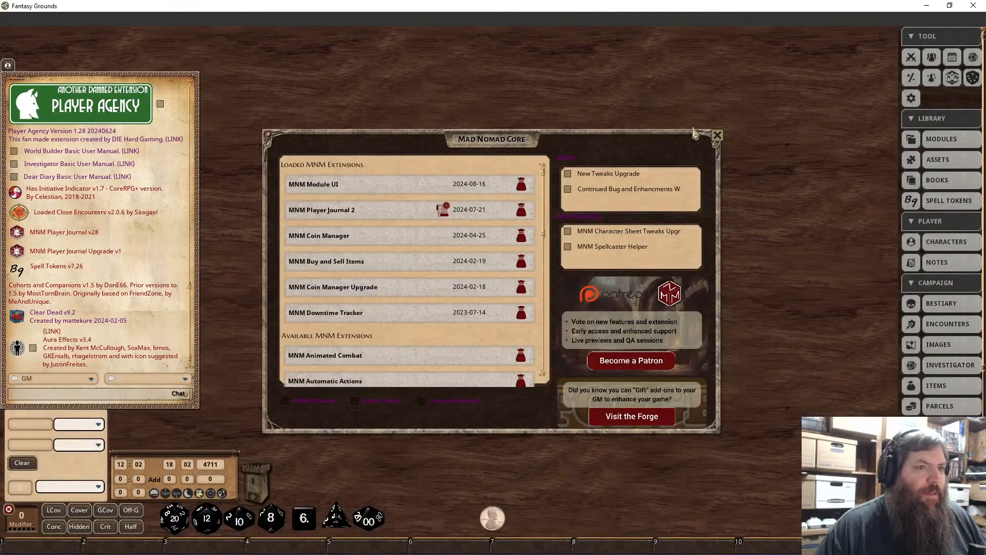
pyautogui.click(717, 135)
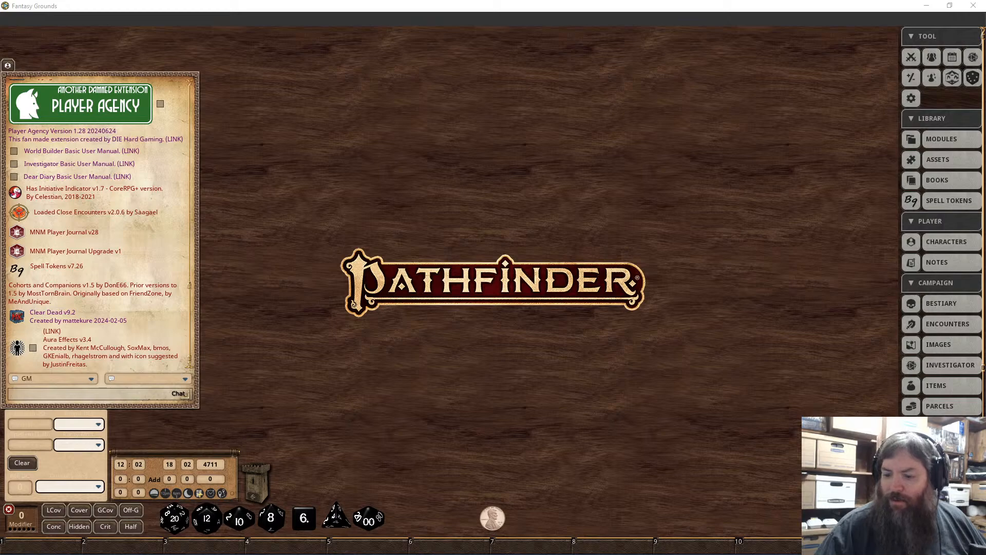
pyautogui.click(703, 241)
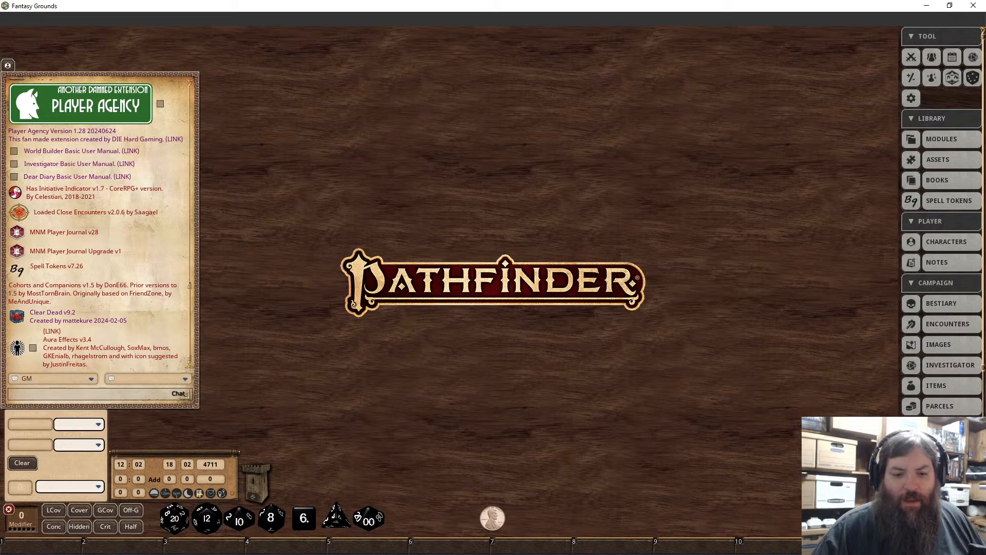
# Show the campaign's story records and search them for "hergstag".
pyautogui.click(948, 447)
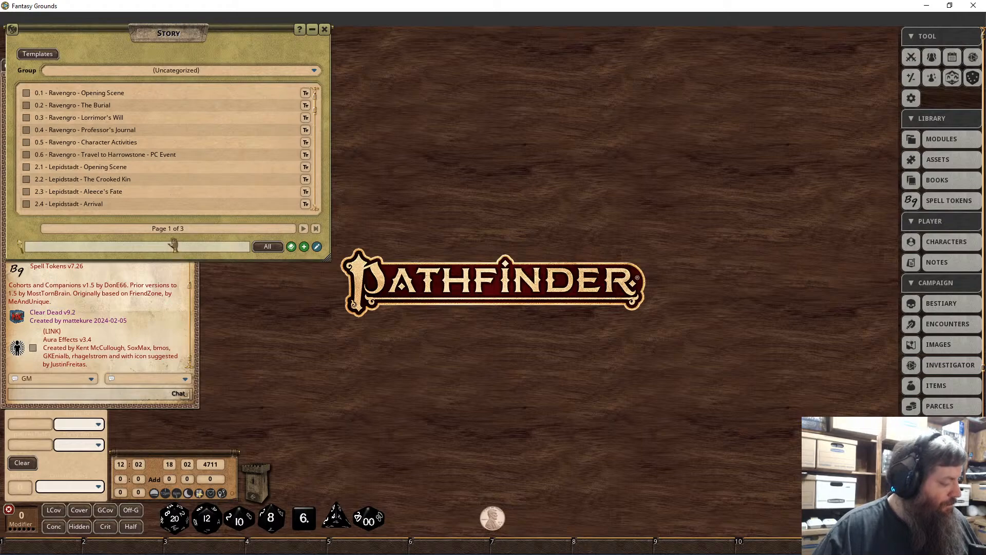
pyautogui.write('hergstag')
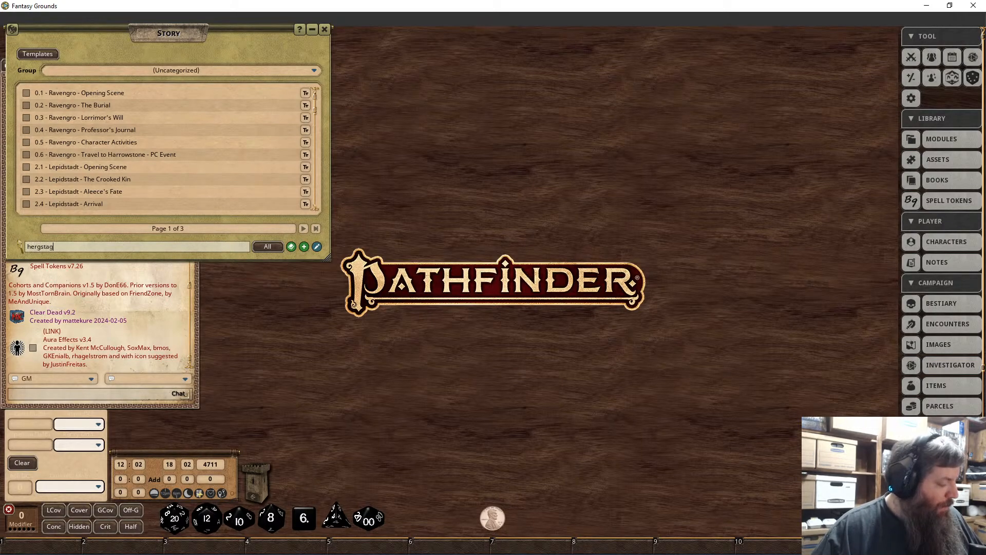
pyautogui.press('Return')
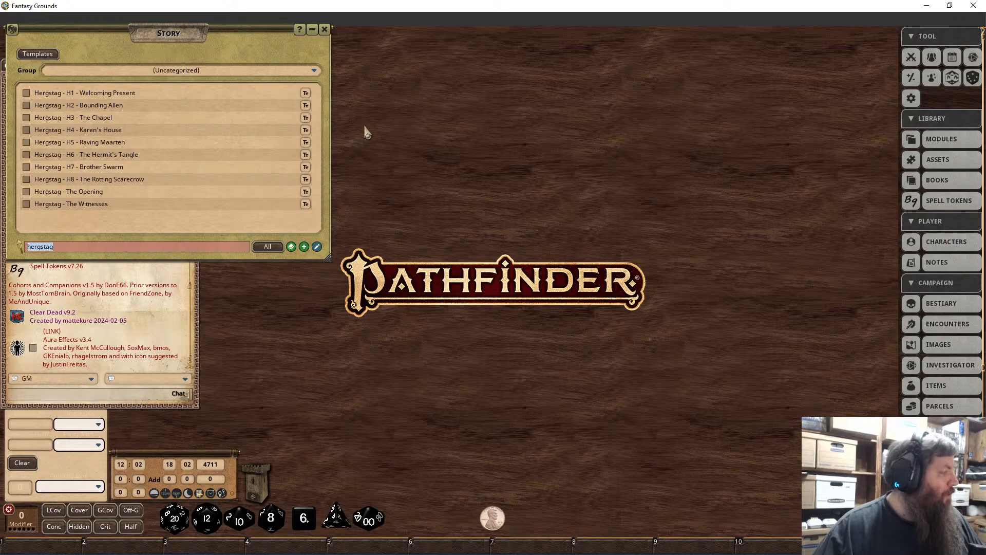
# Open the story entry "Hergstag - H2 - Bounding Allen" and read through its text to the end.
pyautogui.click(110, 105)
pyautogui.scroll(-5, 563, 243)
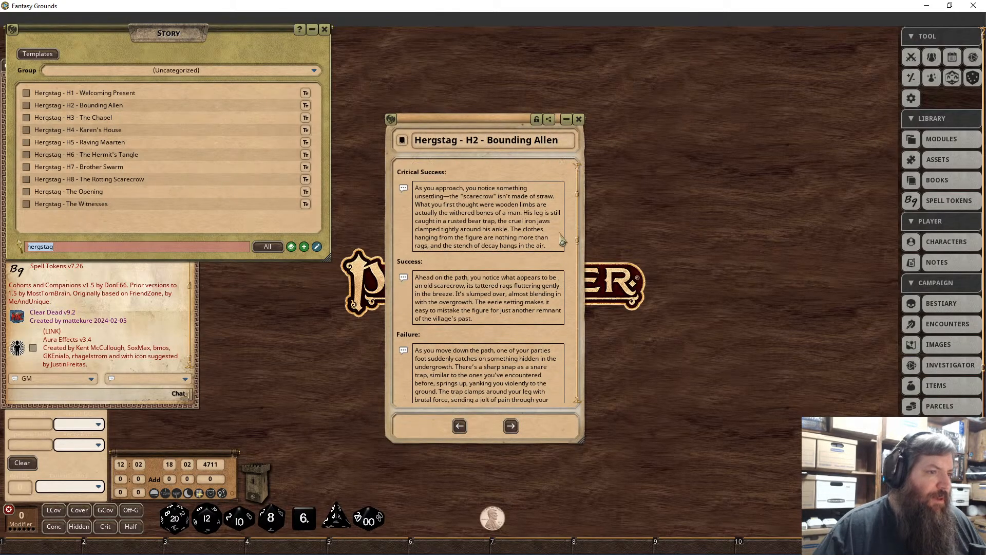
pyautogui.scroll(-5, 578, 221)
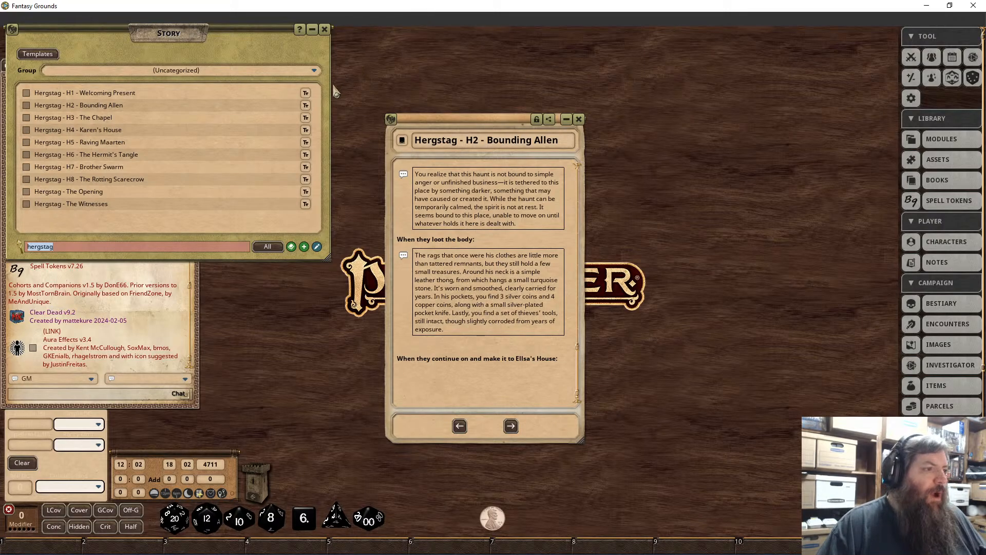
pyautogui.scroll(-5, 900, 406)
pyautogui.scroll(5, 900, 406)
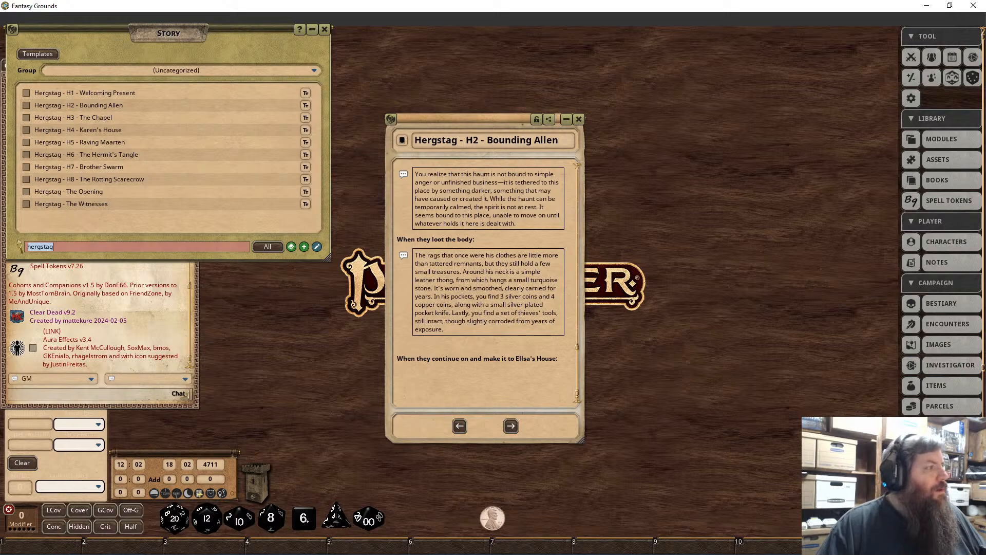
# Search the story records for "zombie" and open the Zombie Shambler entry.
pyautogui.click(167, 249)
pyautogui.press('BackSpace')
pyautogui.press('BackSpace')
pyautogui.press('BackSpace')
pyautogui.press('BackSpace')
pyautogui.press('BackSpace')
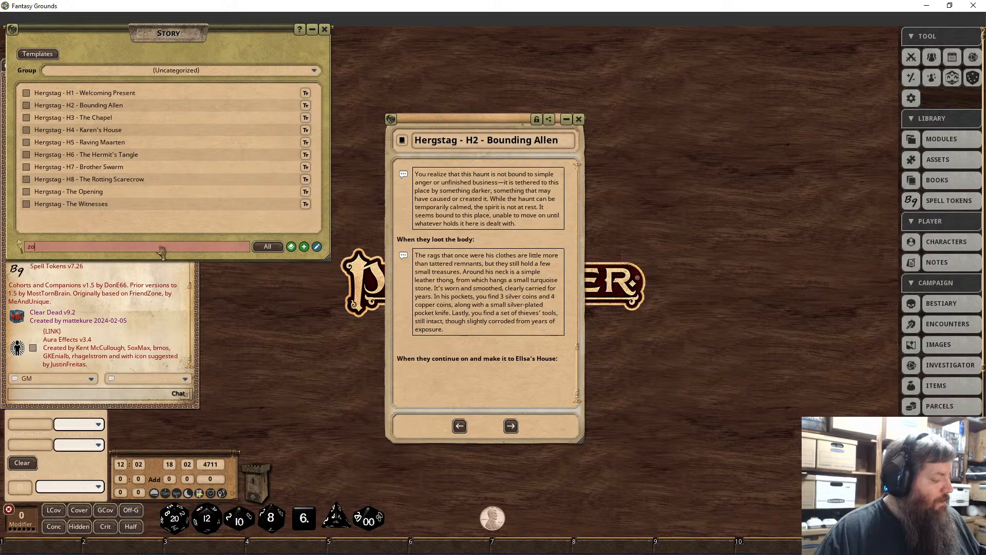
pyautogui.write('mbie')
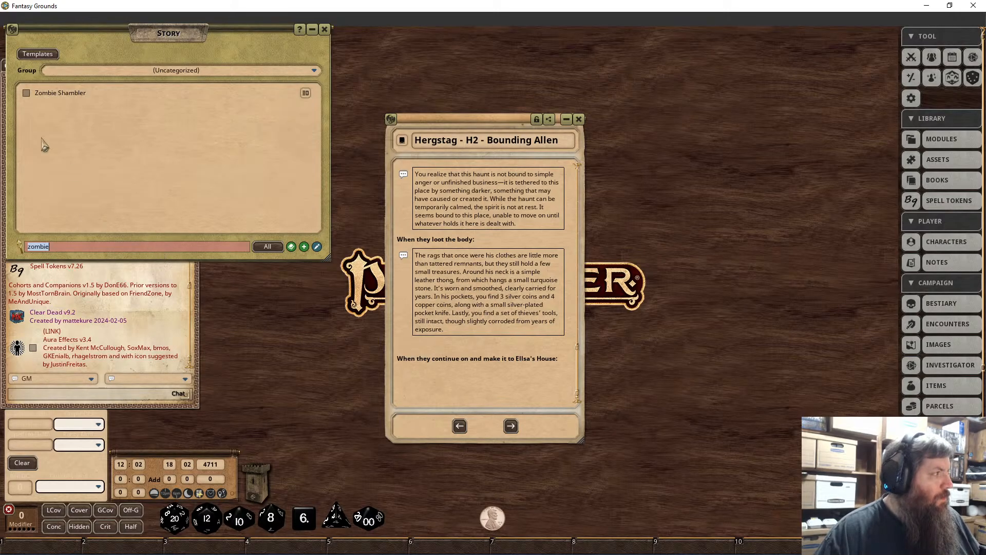
pyautogui.click(246, 92)
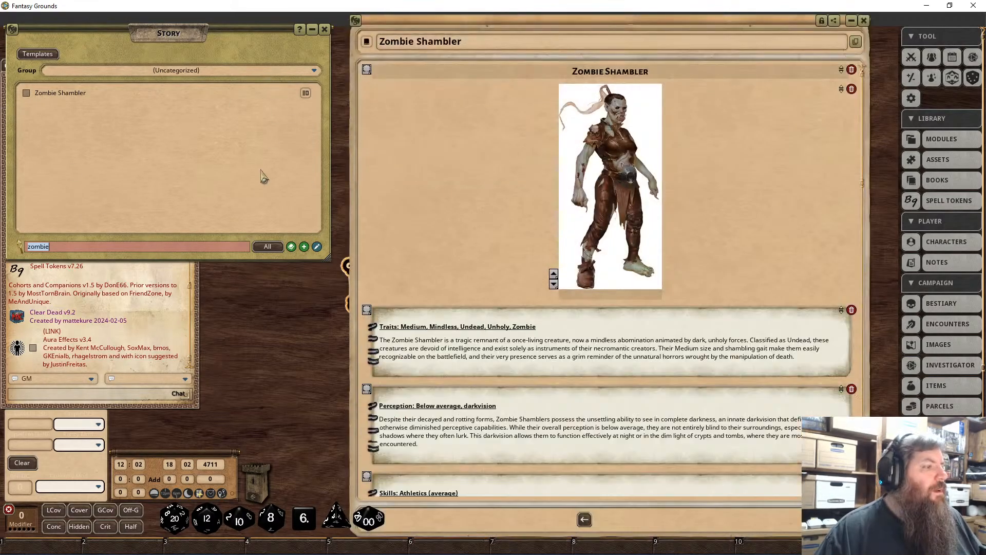
# Search the story records for "hergstag" again and briefly view the Bestiary list before closing it.
pyautogui.click(184, 246)
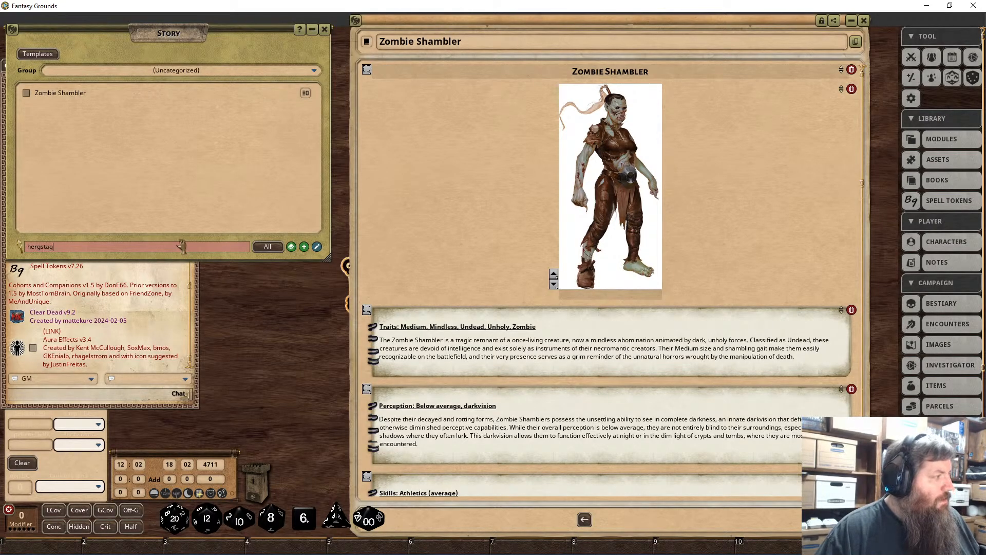
pyautogui.press('Return')
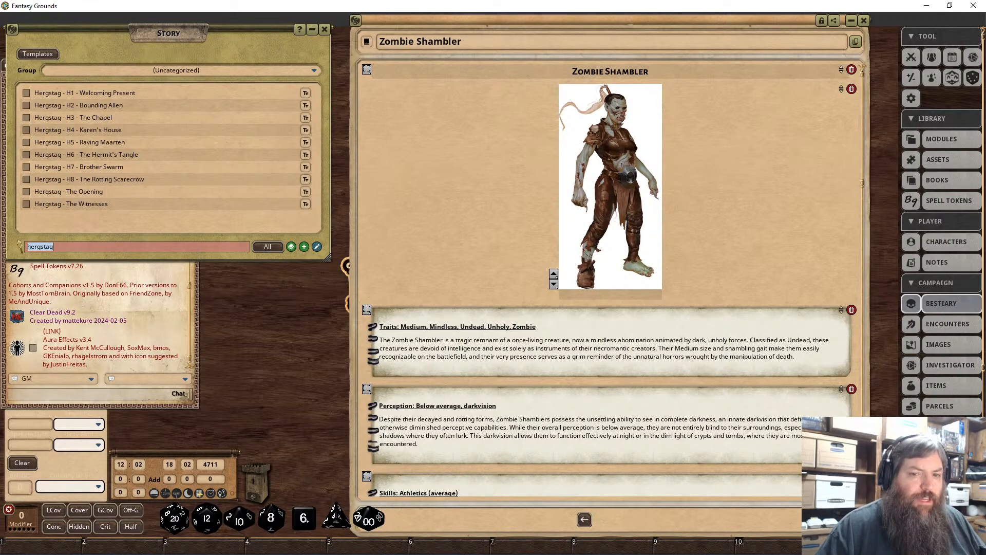
pyautogui.click(942, 303)
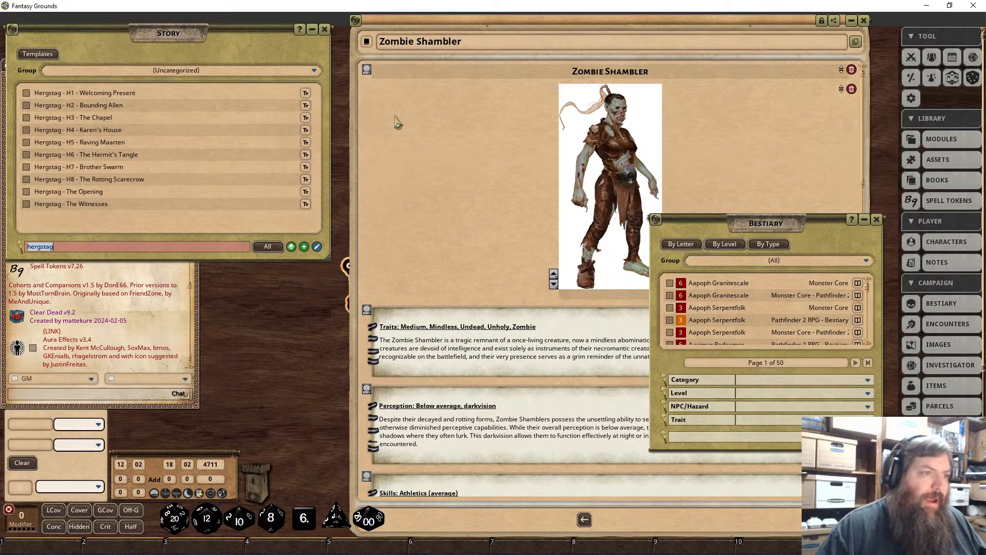
pyautogui.click(877, 220)
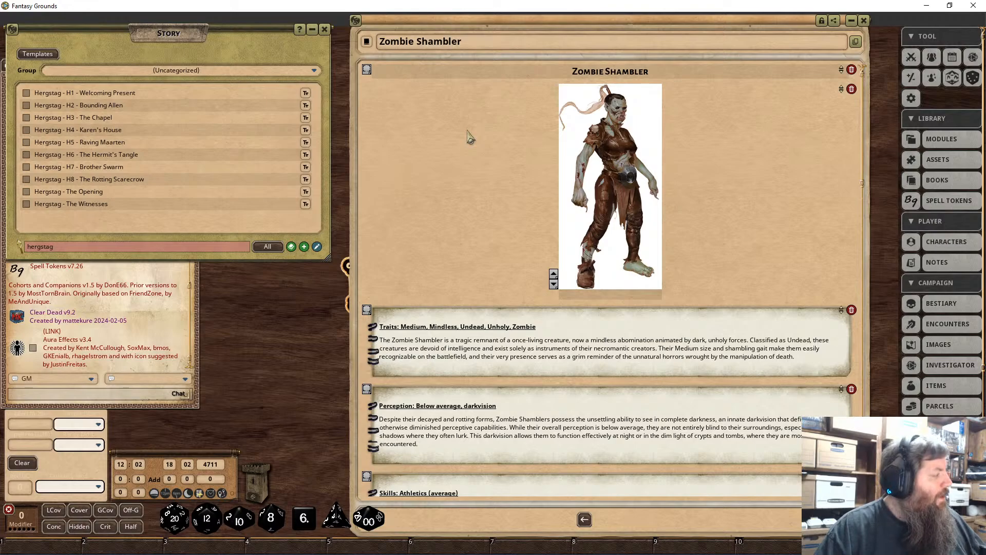
# Examine the Zombie Shambler entry's picture, traits, skills, stats, defenses and immunities, and check the record's sharing options.
pyautogui.scroll(-1, 467, 144)
pyautogui.scroll(1, 466, 149)
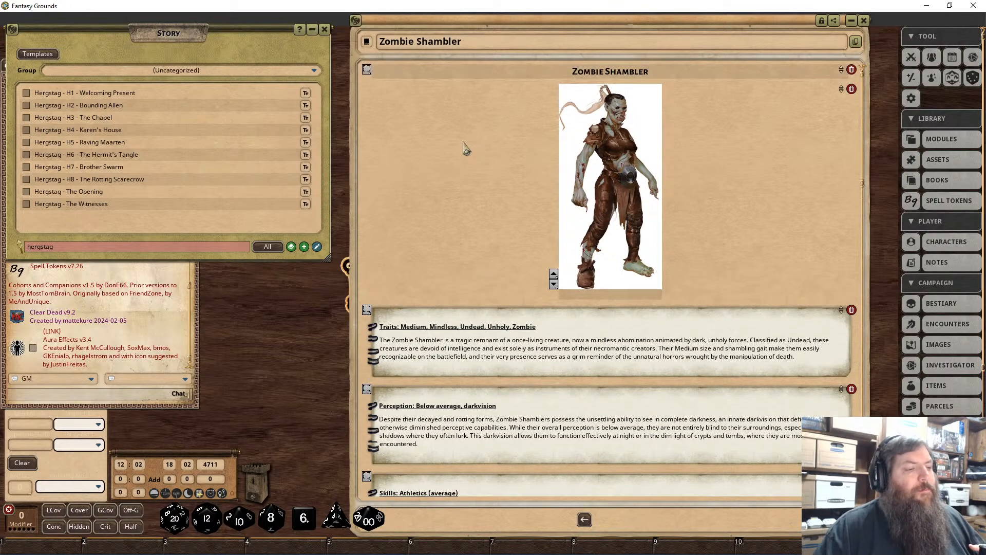
pyautogui.scroll(-10, 524, 195)
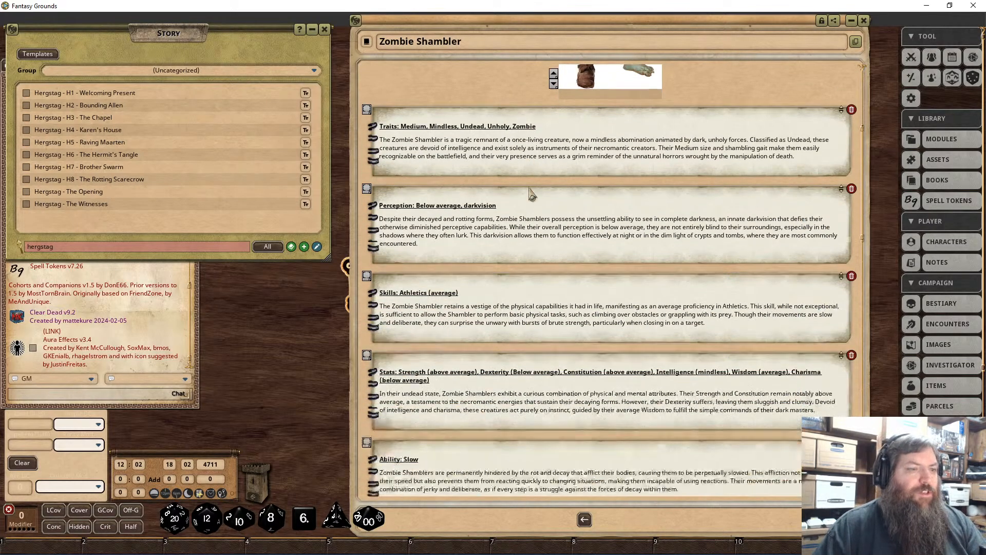
pyautogui.scroll(-10, 525, 196)
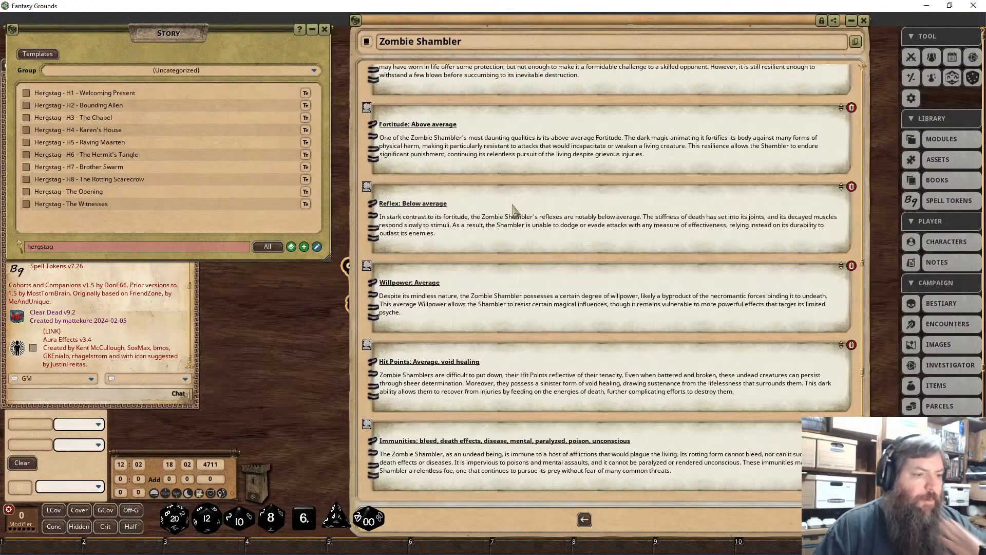
pyautogui.scroll(20, 519, 220)
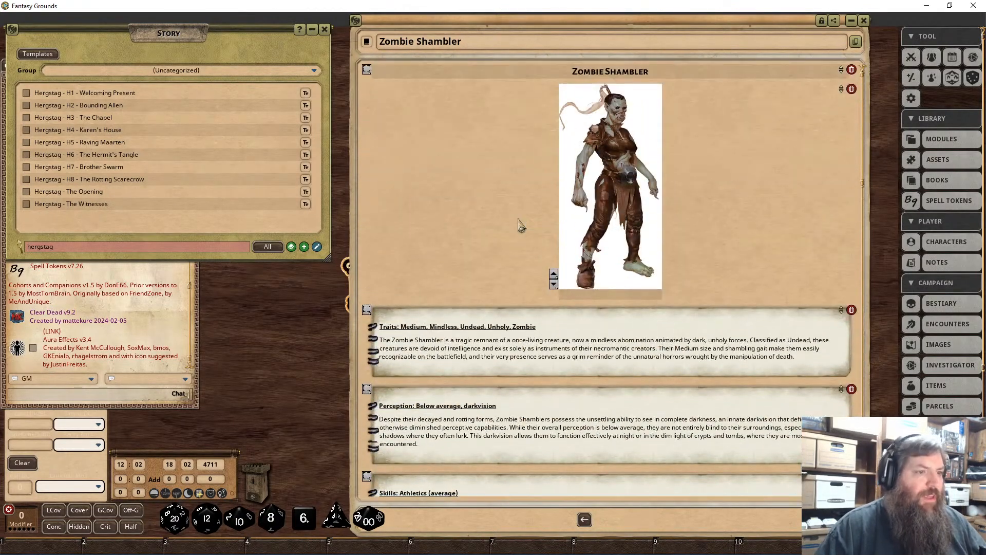
pyautogui.rightClick(551, 194)
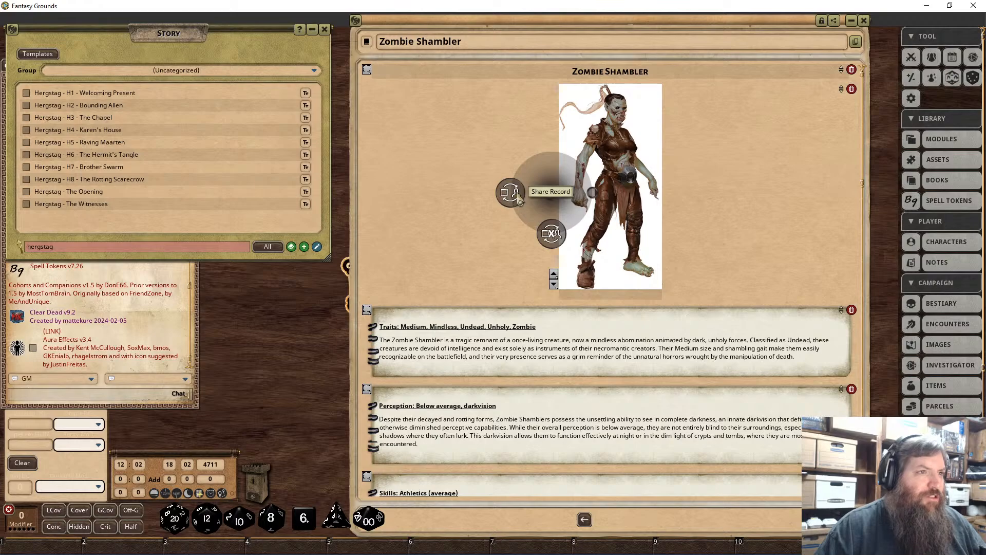
pyautogui.click(736, 196)
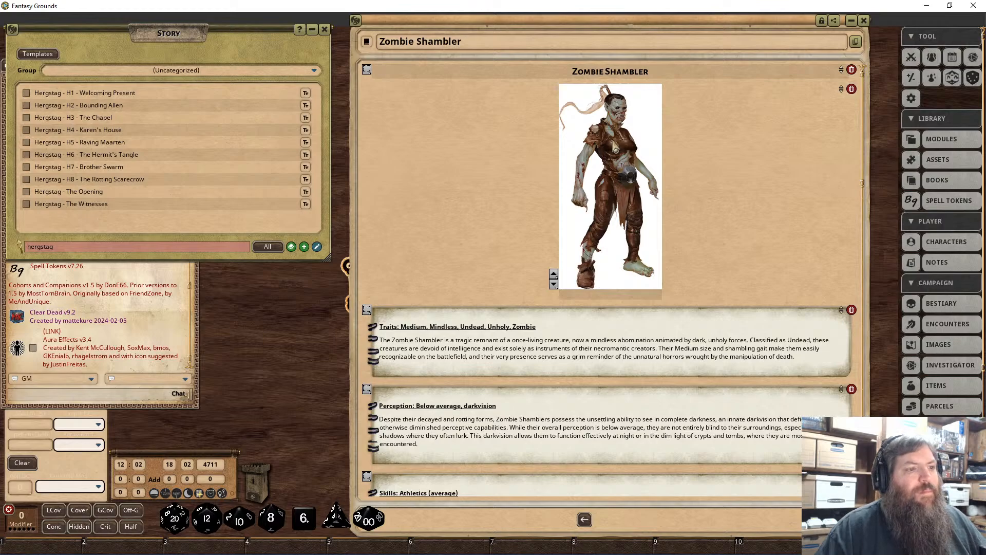
pyautogui.scroll(-10, 574, 322)
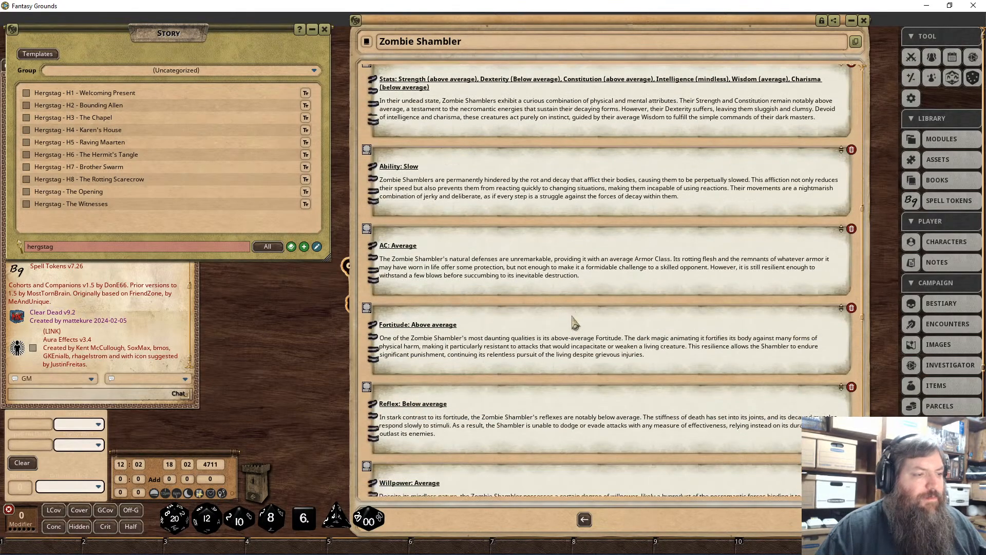
# Look back over the Zombie Shambler story entry from its picture through the traits, perception, skills, stats and ability blocks.
pyautogui.scroll(5, 574, 321)
pyautogui.scroll(-6, 575, 318)
pyautogui.scroll(6, 581, 310)
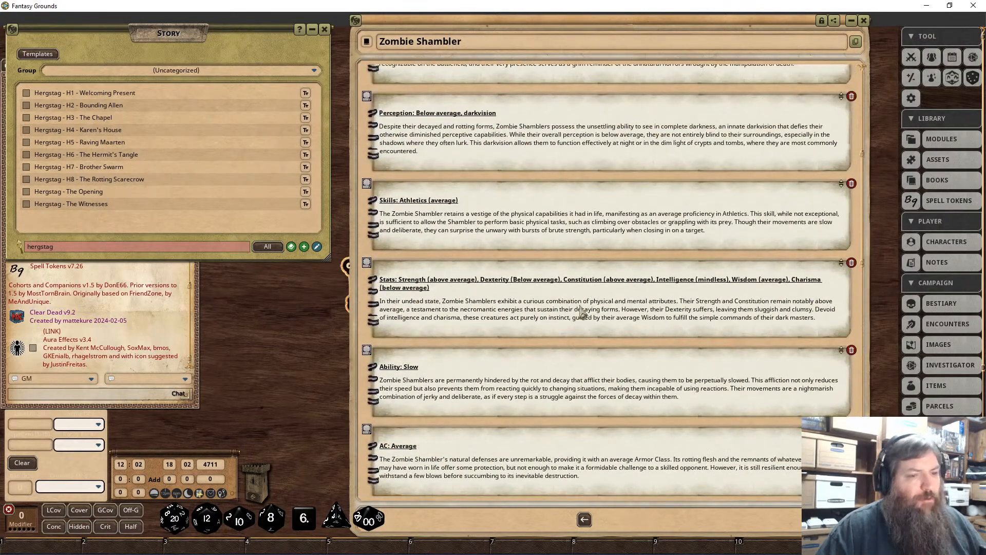
pyautogui.scroll(6, 581, 310)
pyautogui.scroll(-2, 584, 303)
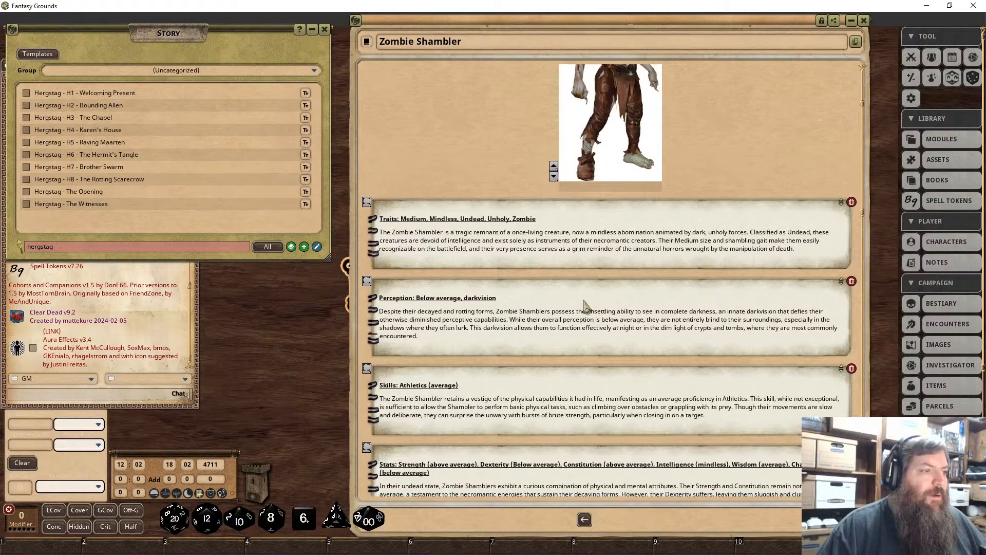
pyautogui.scroll(3, 590, 288)
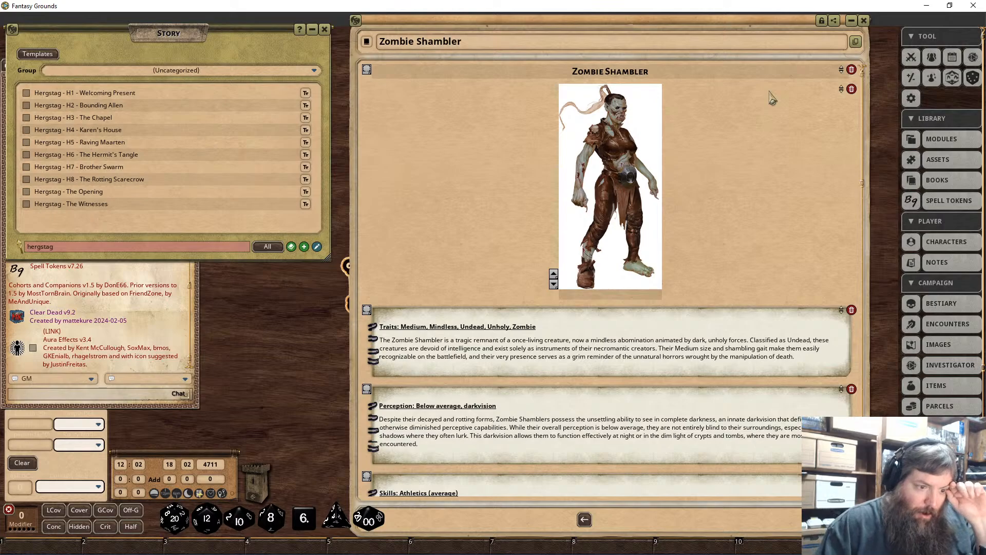
pyautogui.scroll(-3, 724, 164)
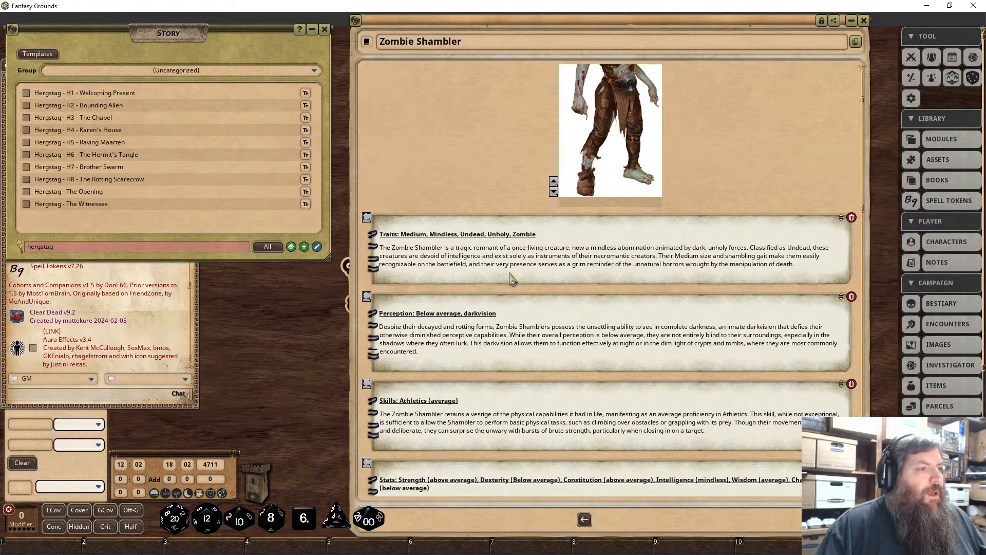
pyautogui.scroll(-2, 513, 280)
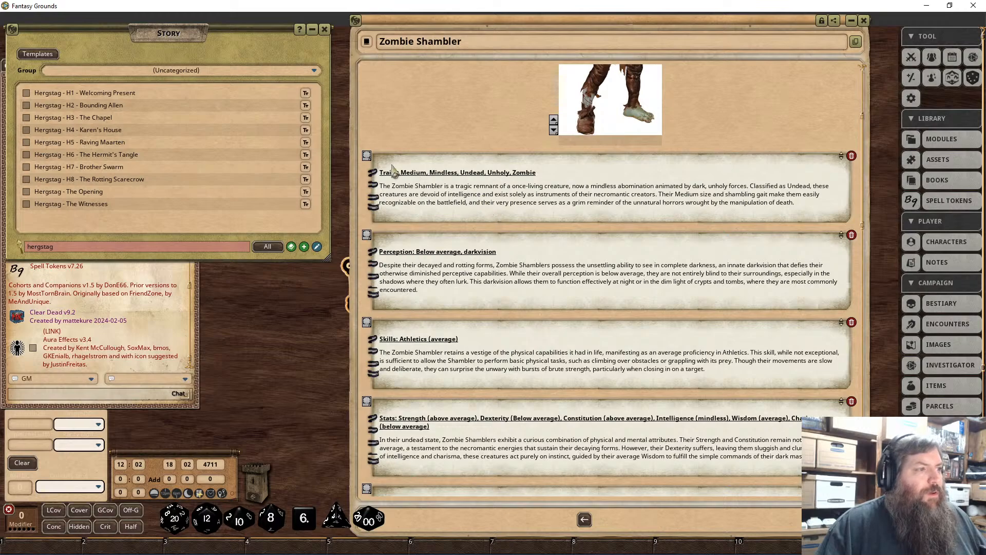
pyautogui.scroll(-2, 406, 257)
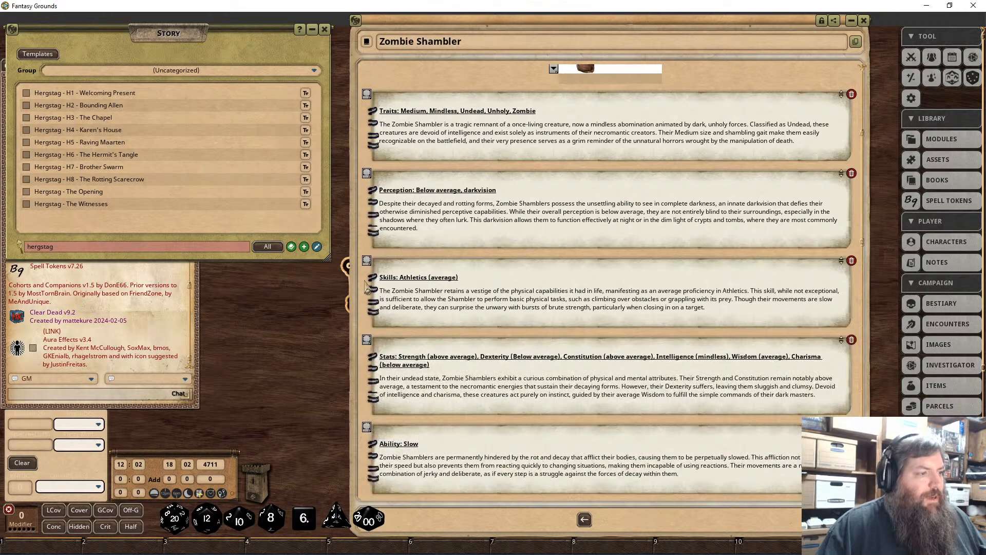
pyautogui.scroll(-2, 437, 298)
pyautogui.scroll(6, 442, 246)
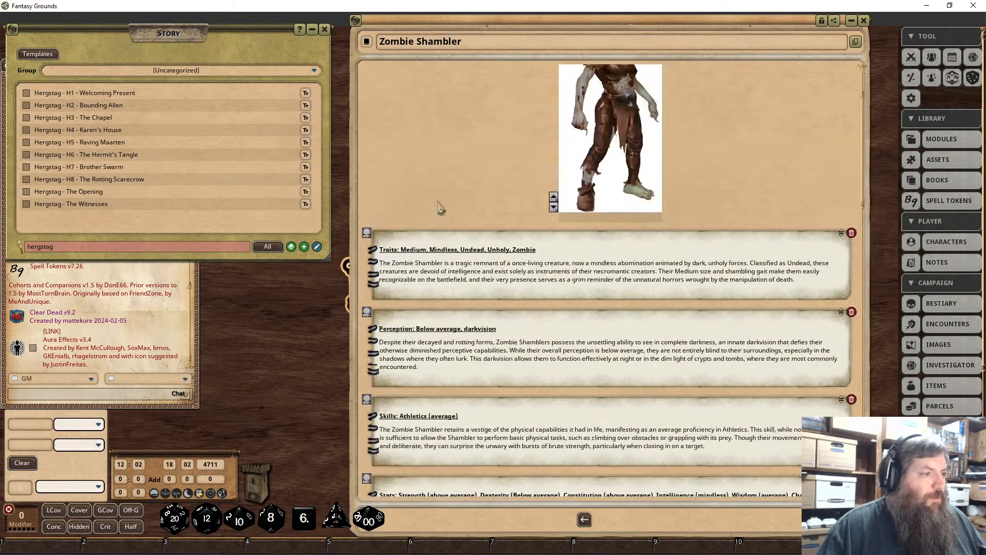
# Move the Perception block above the Traits block in the Zombie Shambler entry, and restore the original order.
pyautogui.moveTo(407, 263); pyautogui.dragTo(416, 289)
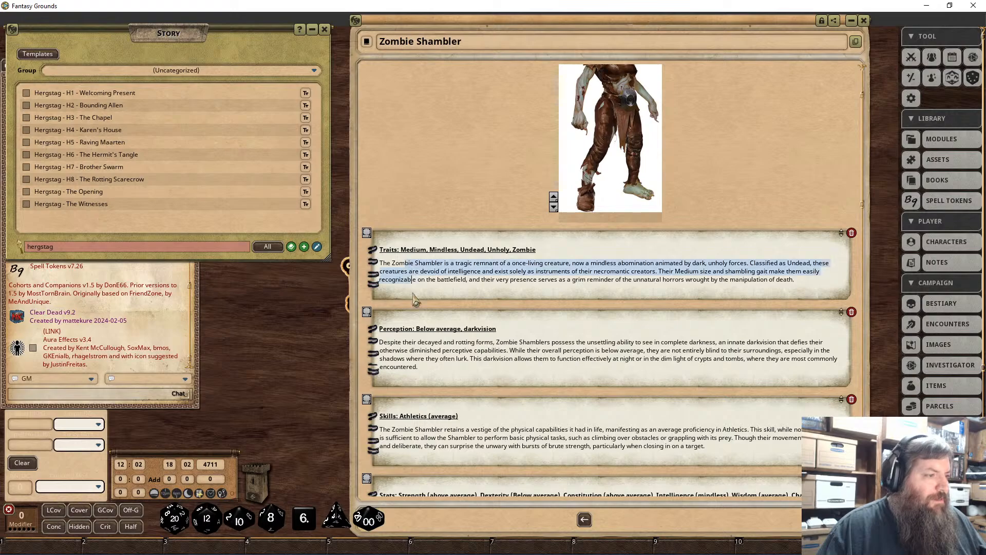
pyautogui.click(401, 280)
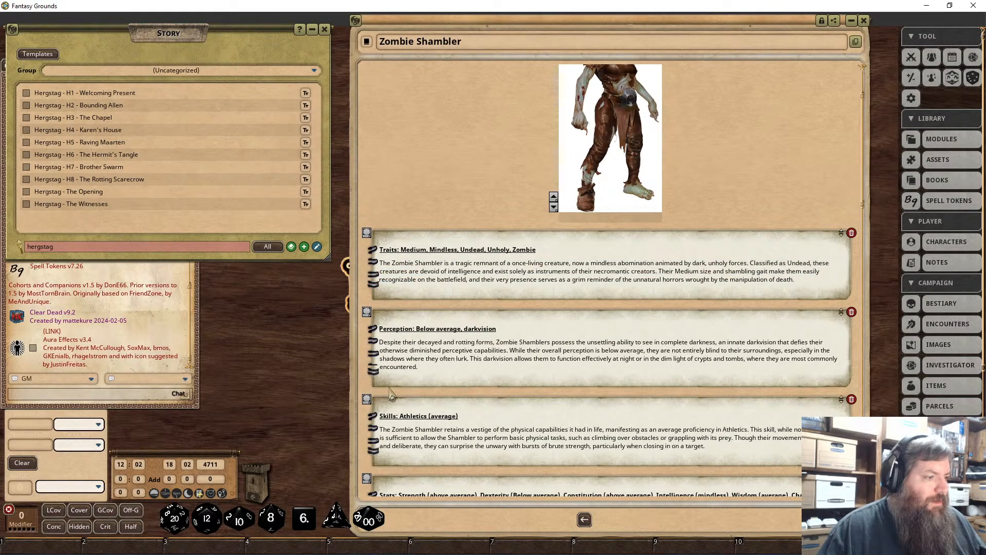
pyautogui.click(841, 309)
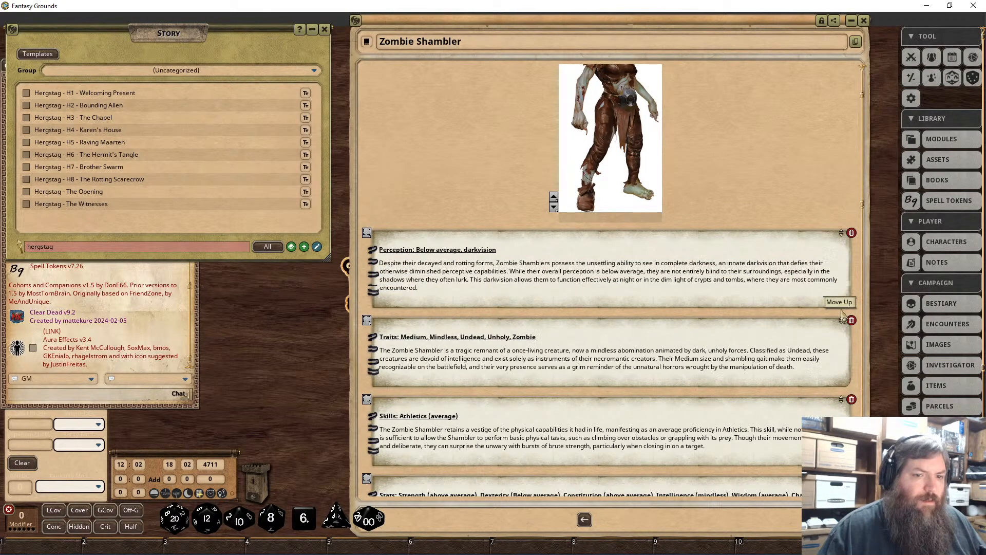
pyautogui.click(841, 235)
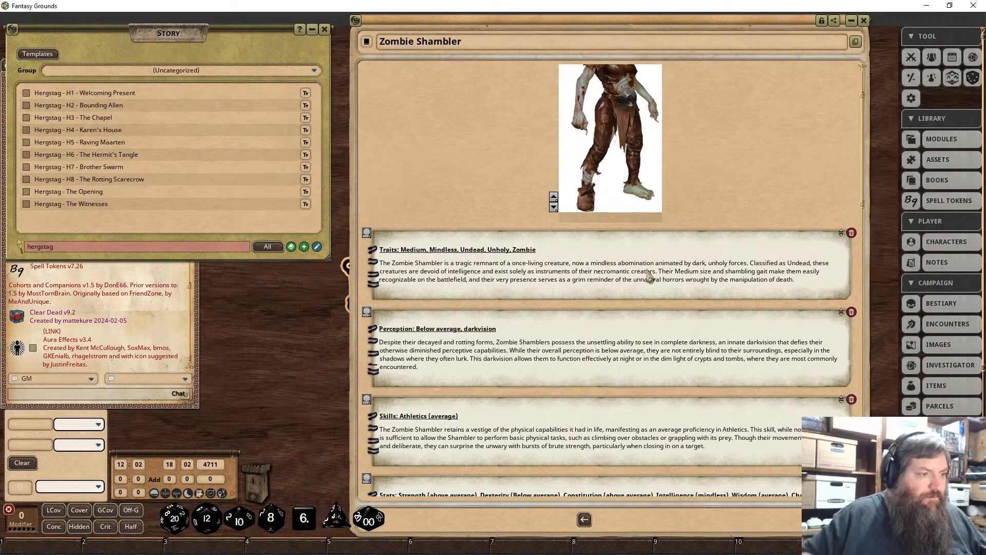
# Read through the Zombie Shambler entry's defenses, weaknesses, speed and melee attacks down to the Zombie Bite special attack.
pyautogui.scroll(-10, 421, 347)
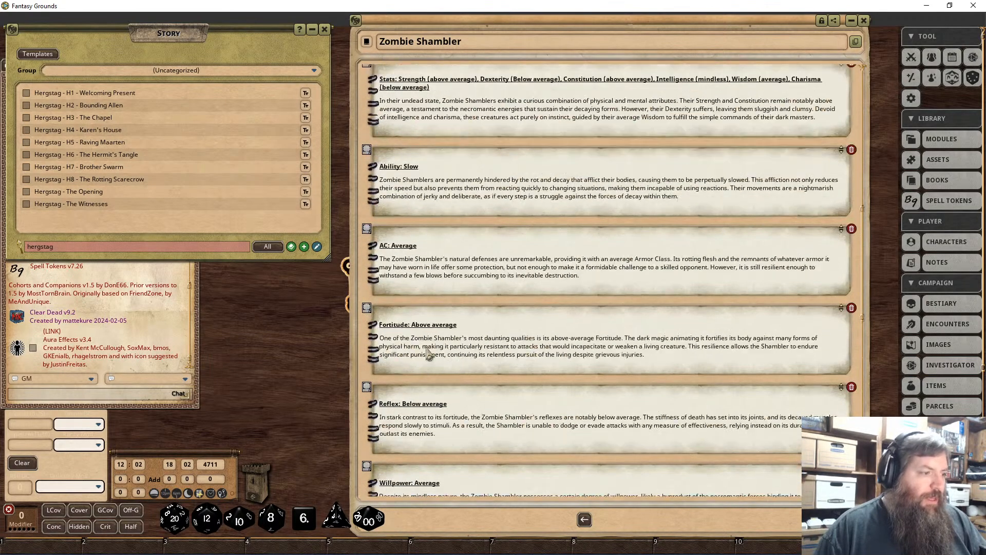
pyautogui.scroll(-12, 430, 360)
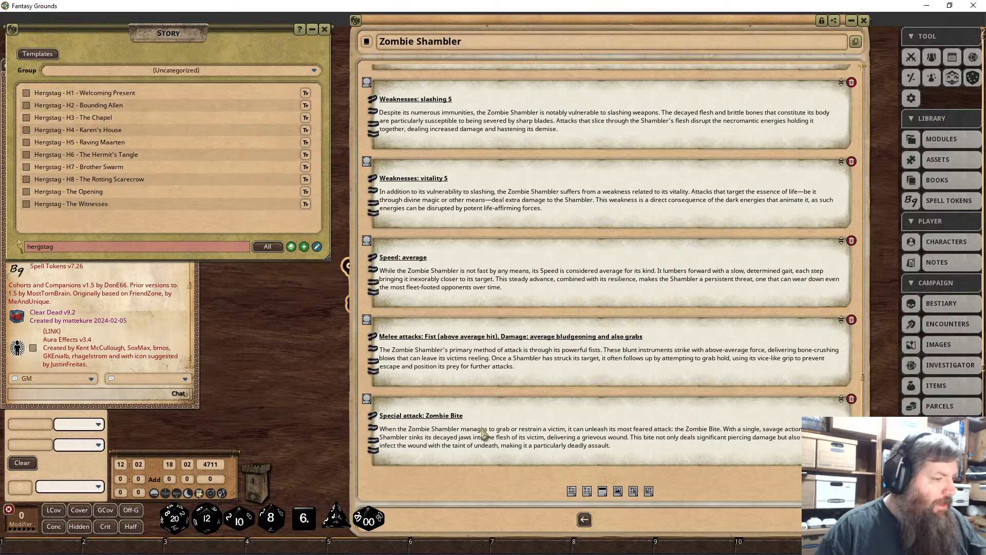
pyautogui.scroll(15, 482, 434)
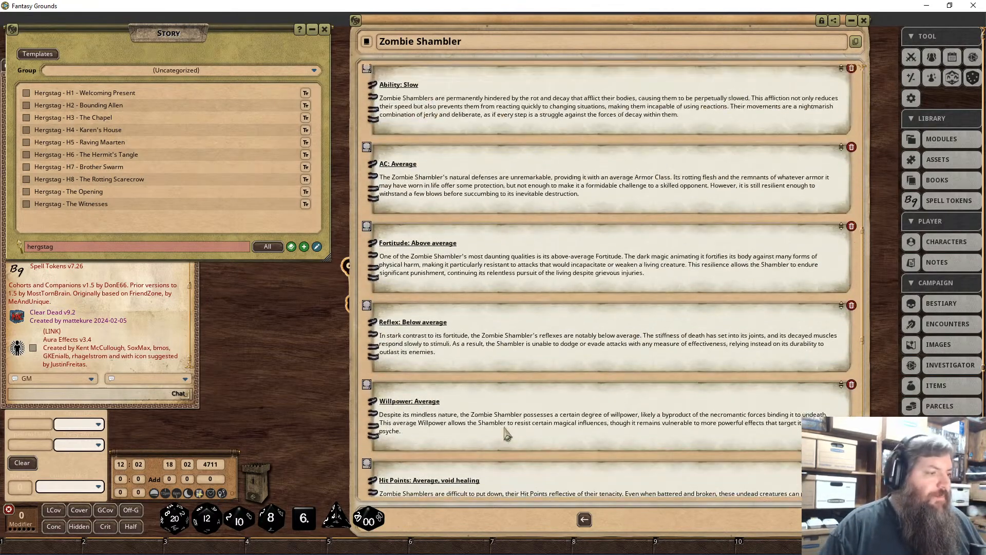
pyautogui.scroll(6, 516, 445)
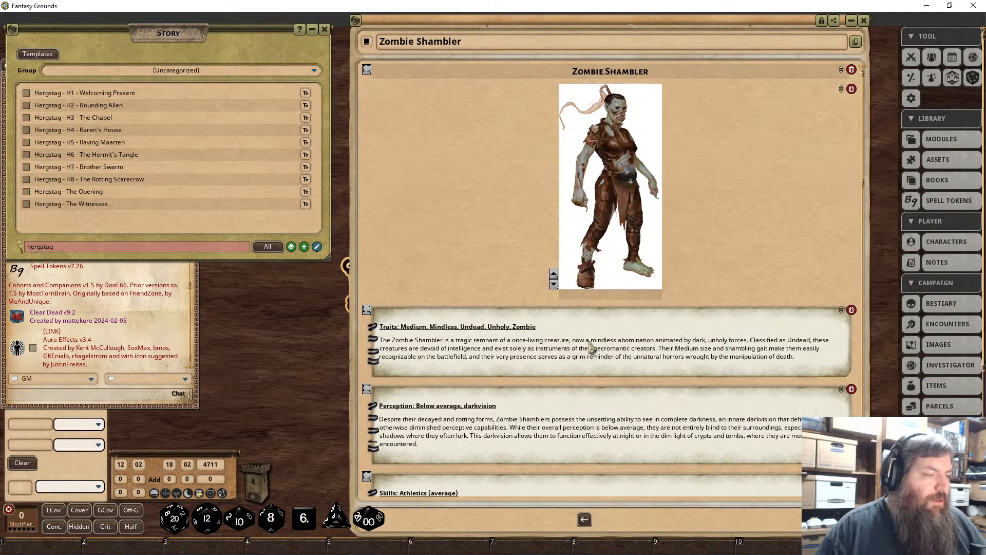
pyautogui.scroll(-3, 599, 306)
pyautogui.scroll(-20, 599, 306)
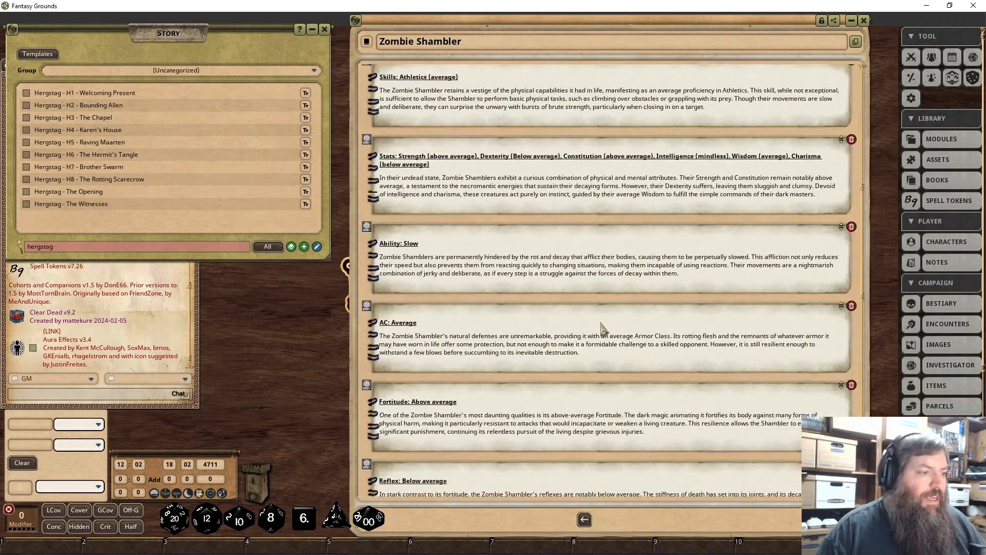
pyautogui.scroll(-13, 619, 334)
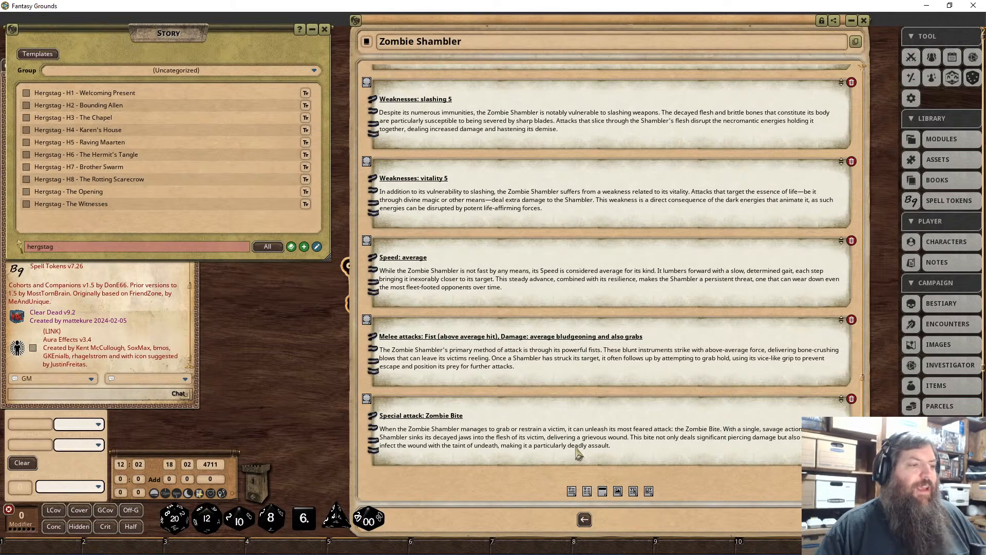
# Search the Bestiary for "zombie shambler", open the Pathfinder 2 RPG - Bestiary version and close the list.
pyautogui.click(941, 303)
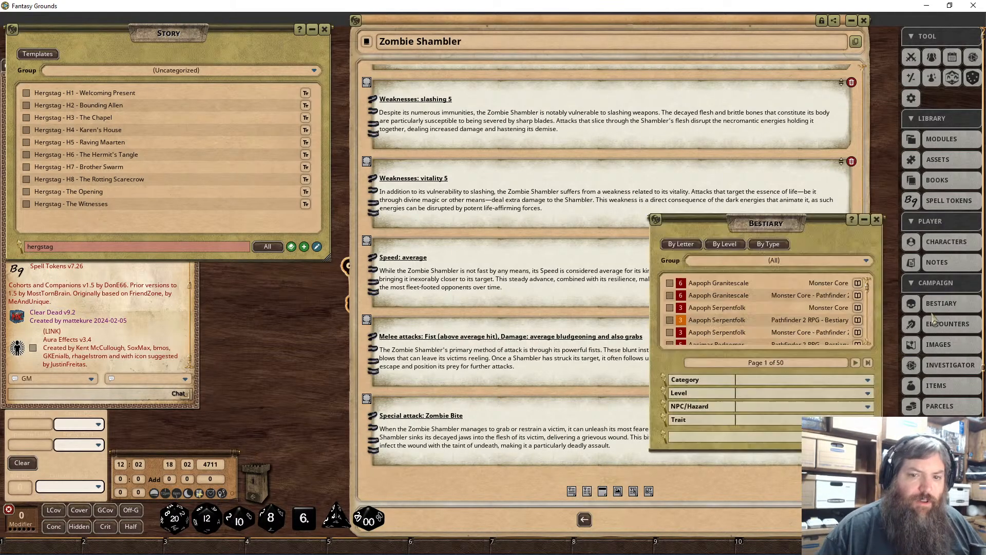
pyautogui.click(737, 437)
pyautogui.write('z')
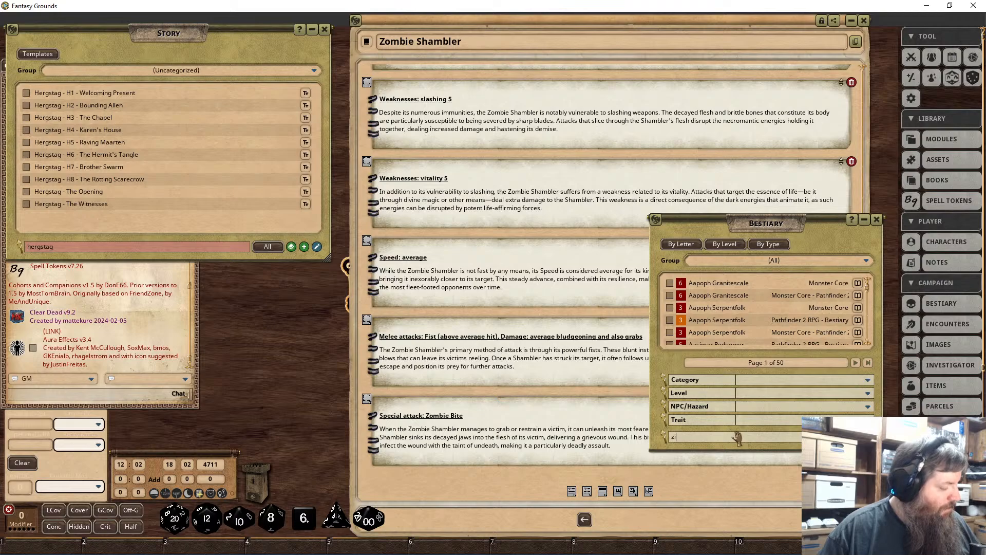
pyautogui.write('ombie shambler')
pyautogui.press('Return')
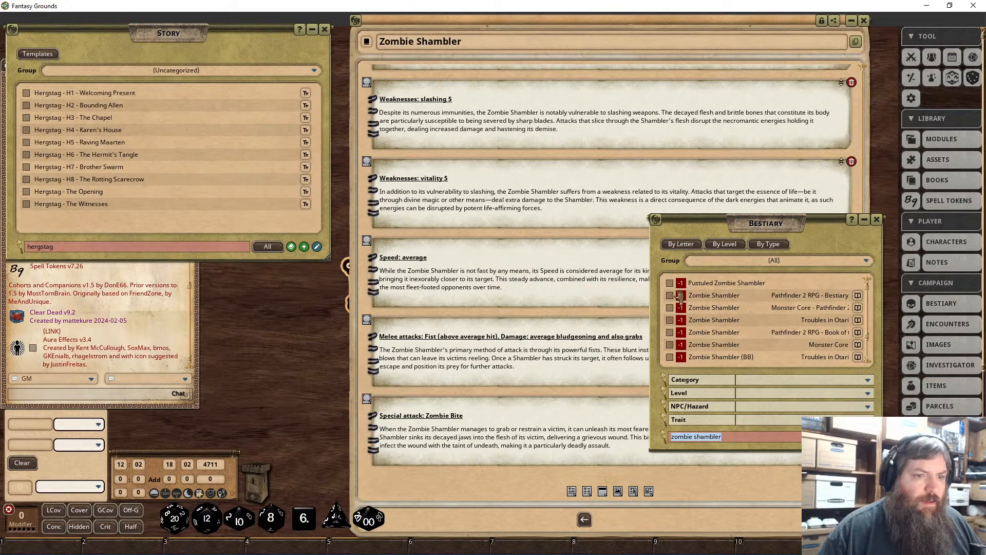
pyautogui.click(677, 297)
pyautogui.click(876, 220)
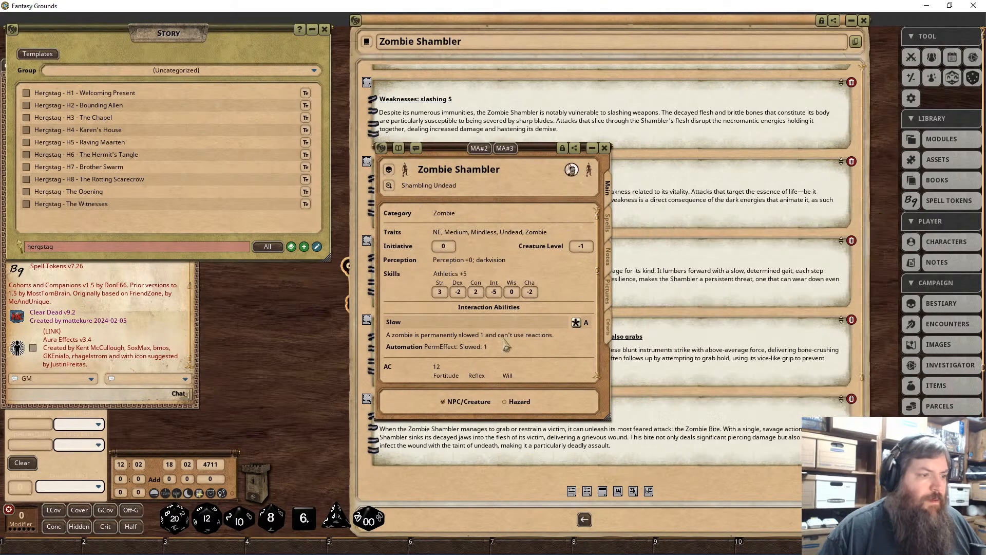
# Examine this Zombie Shambler record's immunities, weaknesses, melee attack, Jaws and Grab abilities, and close the record.
pyautogui.scroll(-3, 583, 328)
pyautogui.scroll(-5, 414, 352)
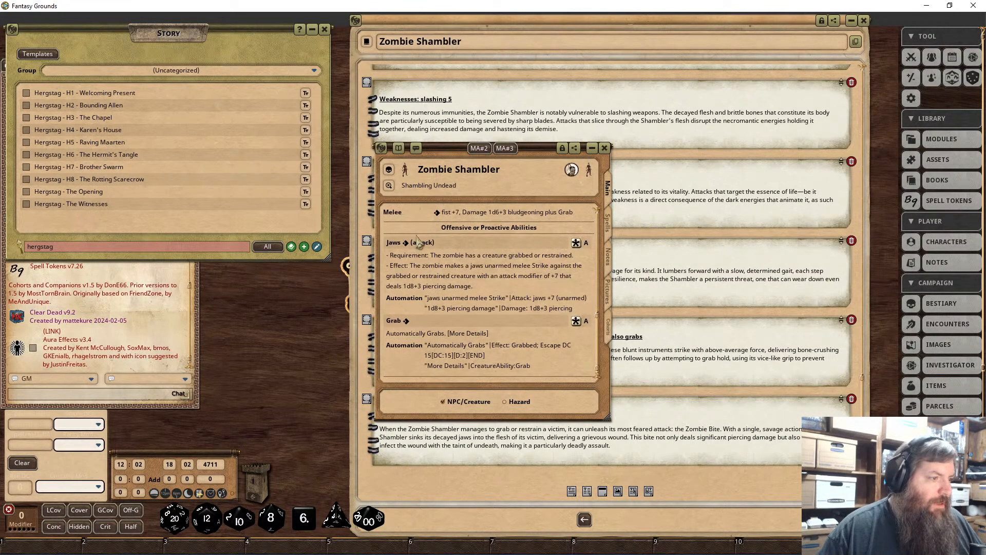
pyautogui.scroll(3, 421, 297)
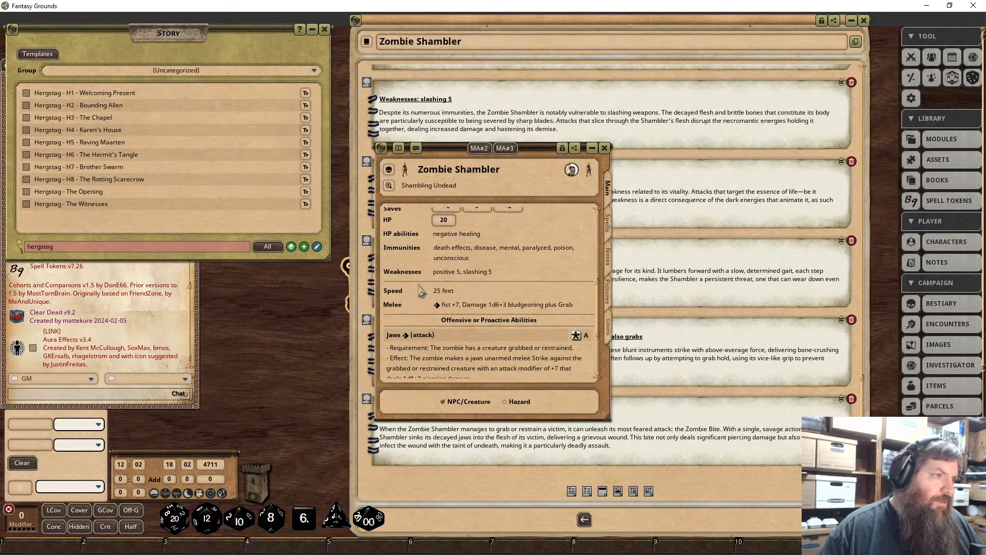
pyautogui.scroll(-3, 421, 291)
pyautogui.click(604, 148)
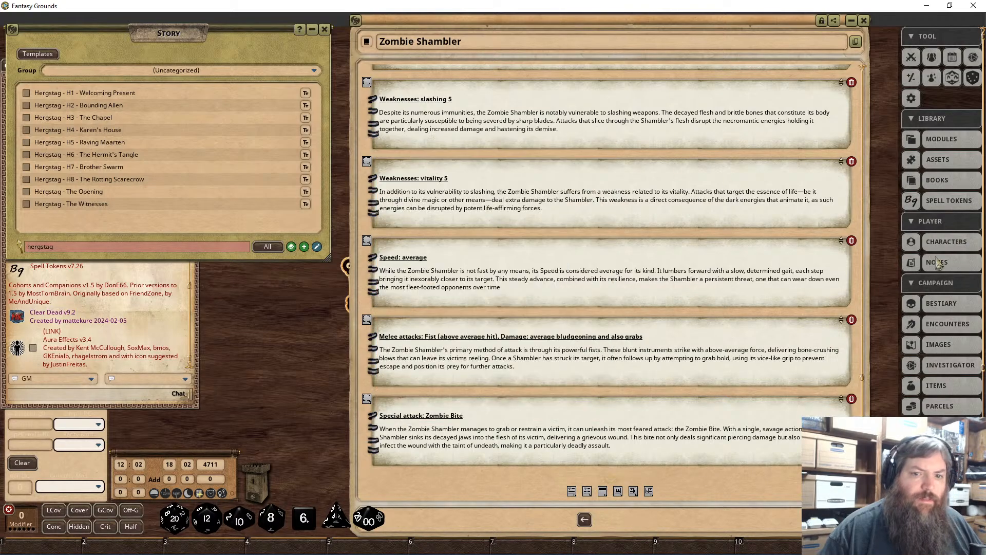
# Open the Monster Core - Pathfinder version of Zombie Shambler at its offensive abilities and place it beside the story entry.
pyautogui.click(941, 303)
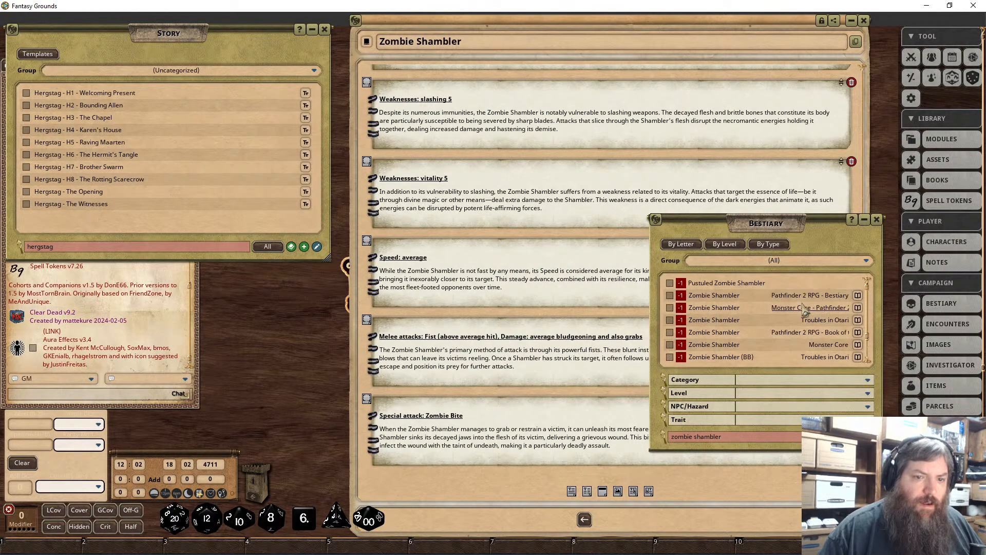
pyautogui.click(670, 308)
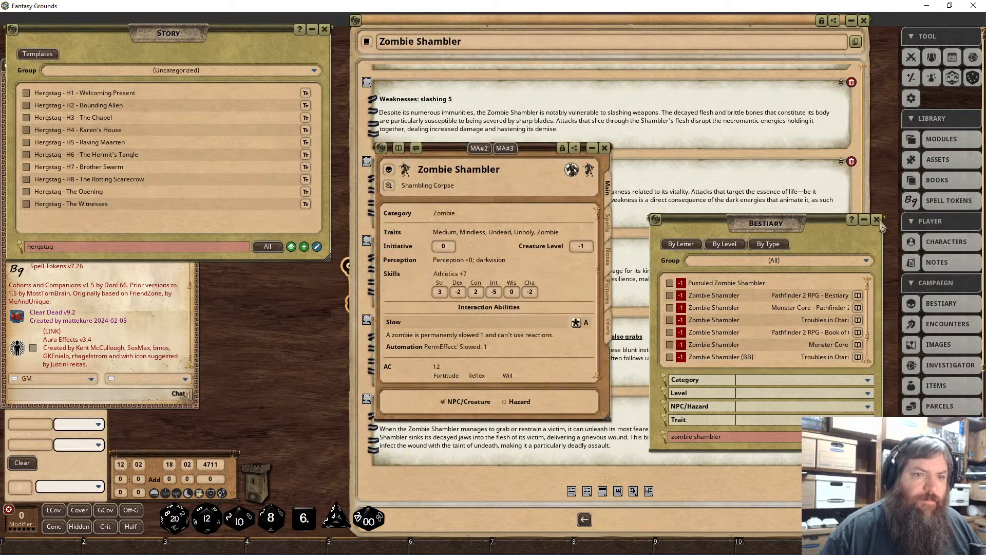
pyautogui.click(877, 220)
pyautogui.scroll(-5, 513, 314)
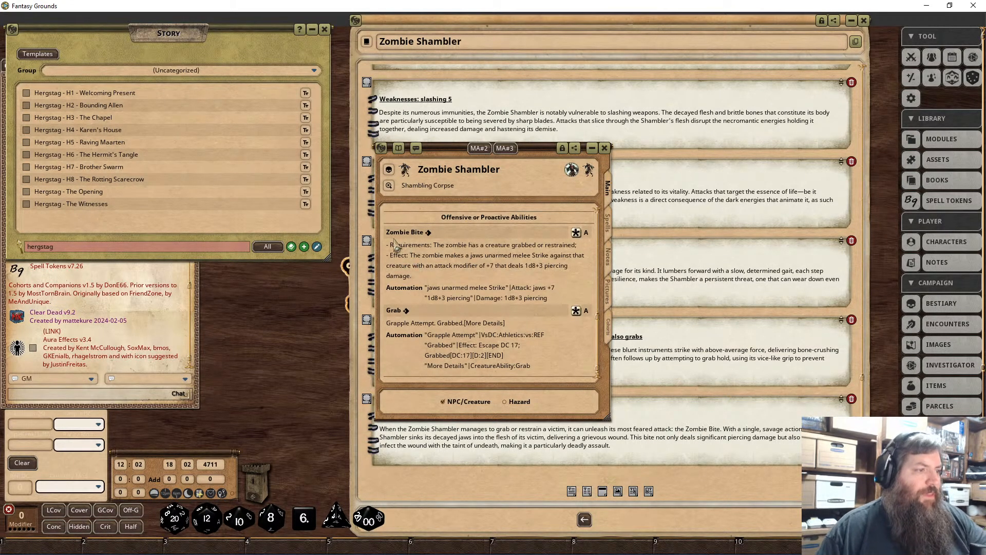
pyautogui.moveTo(532, 149); pyautogui.dragTo(273, 132)
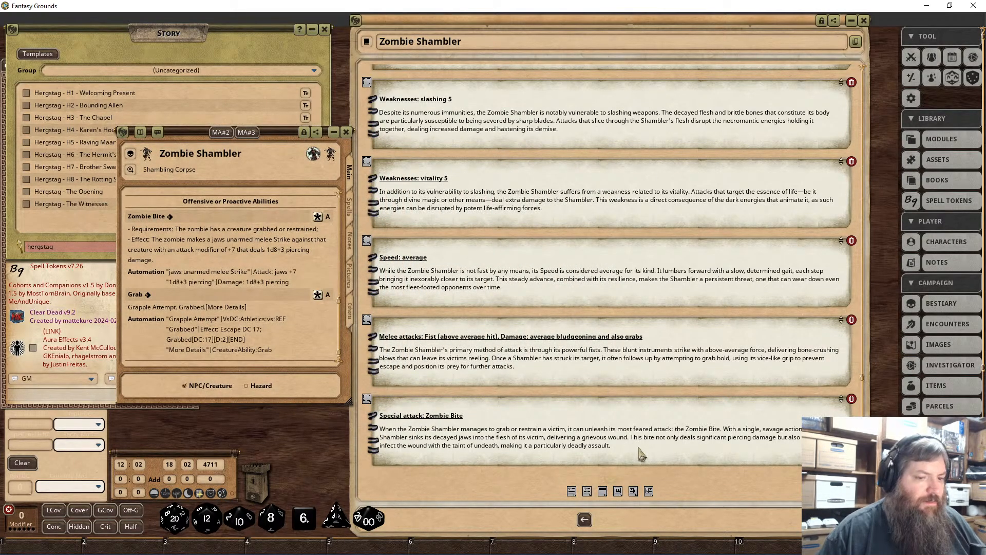
# Compare the Monster Core record's skills, ability modifiers, AC and saves with the story entry's blocks, and close the record.
pyautogui.scroll(5, 556, 362)
pyautogui.scroll(3, 558, 294)
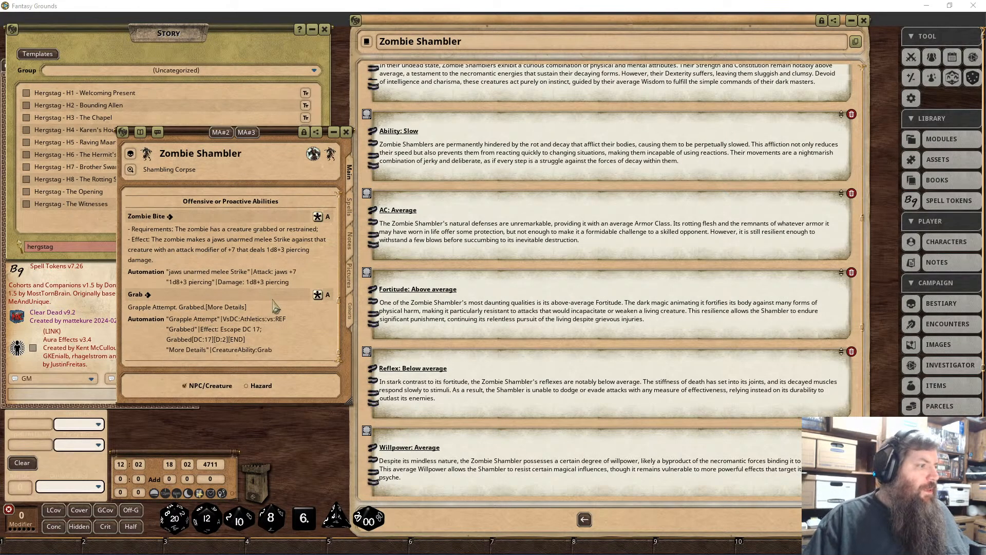
pyautogui.scroll(5, 340, 302)
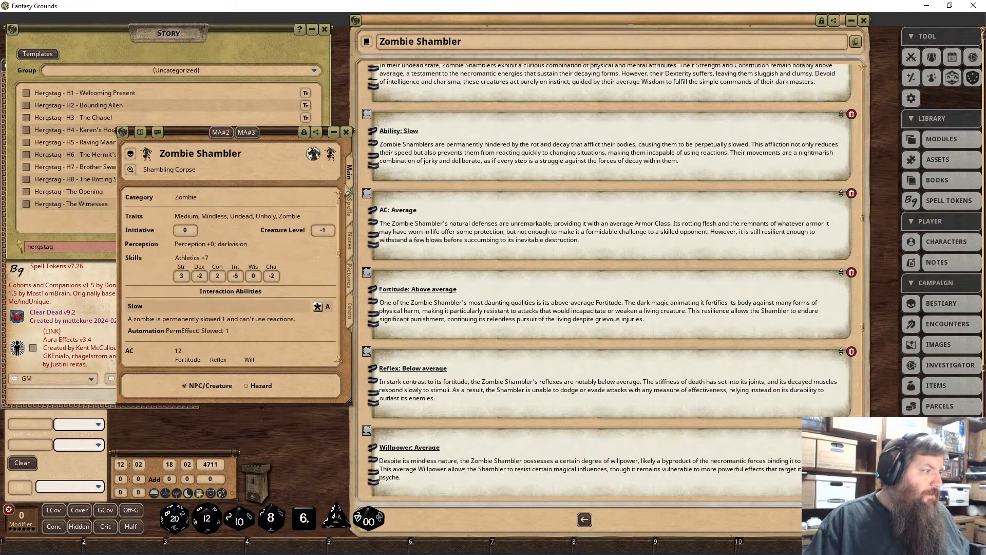
pyautogui.scroll(-2, 161, 320)
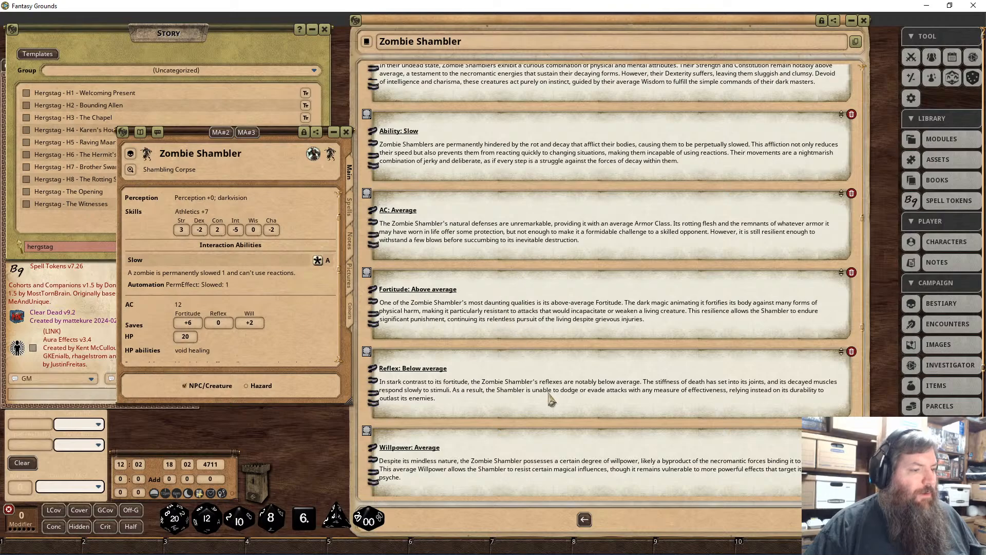
pyautogui.click(346, 132)
pyautogui.scroll(15, 608, 300)
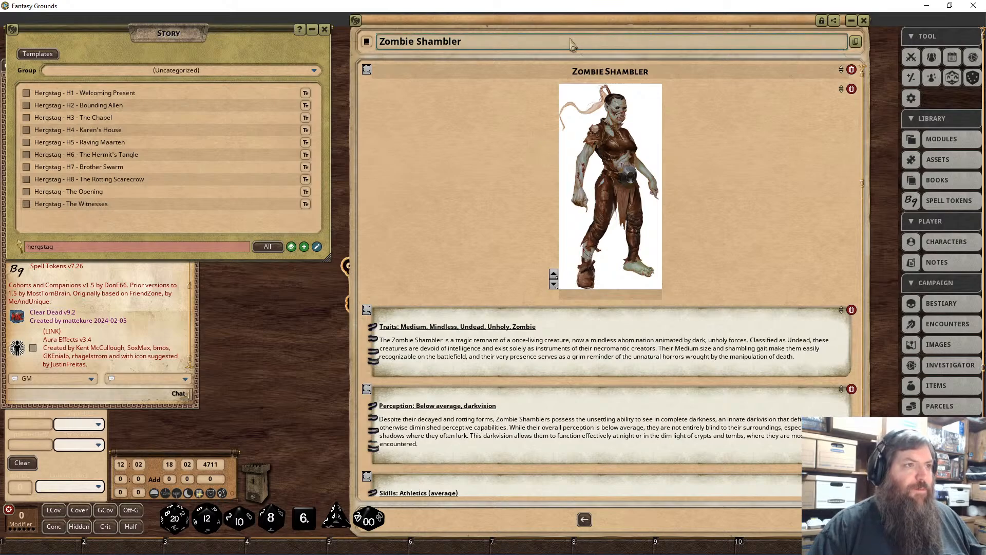
# Open the Pathfinder 2 RPG - Bestiary Zombie Shambler beside the story entry and check the Traits block's sharing option.
pyautogui.click(938, 304)
pyautogui.click(670, 296)
pyautogui.click(876, 220)
pyautogui.moveTo(537, 154); pyautogui.dragTo(279, 109)
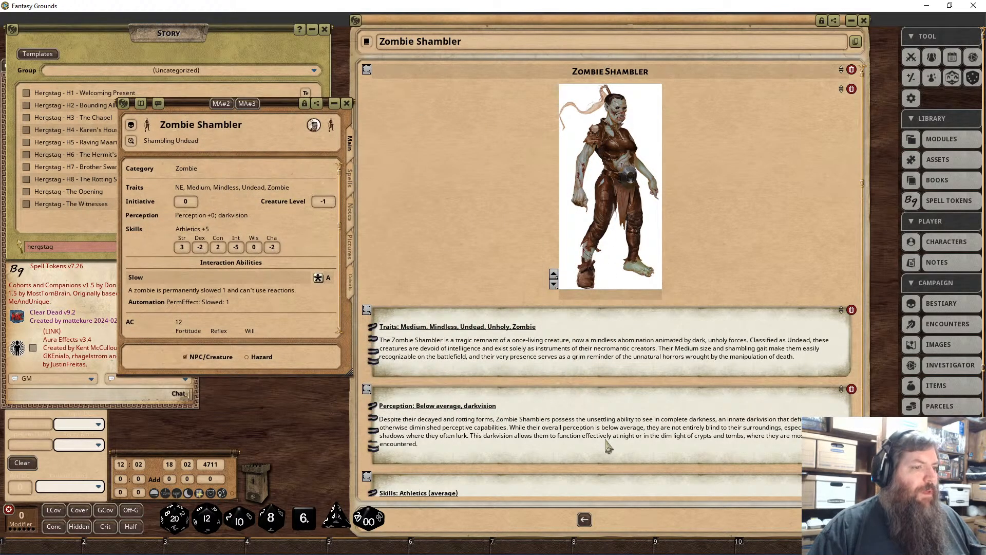
pyautogui.rightClick(552, 340)
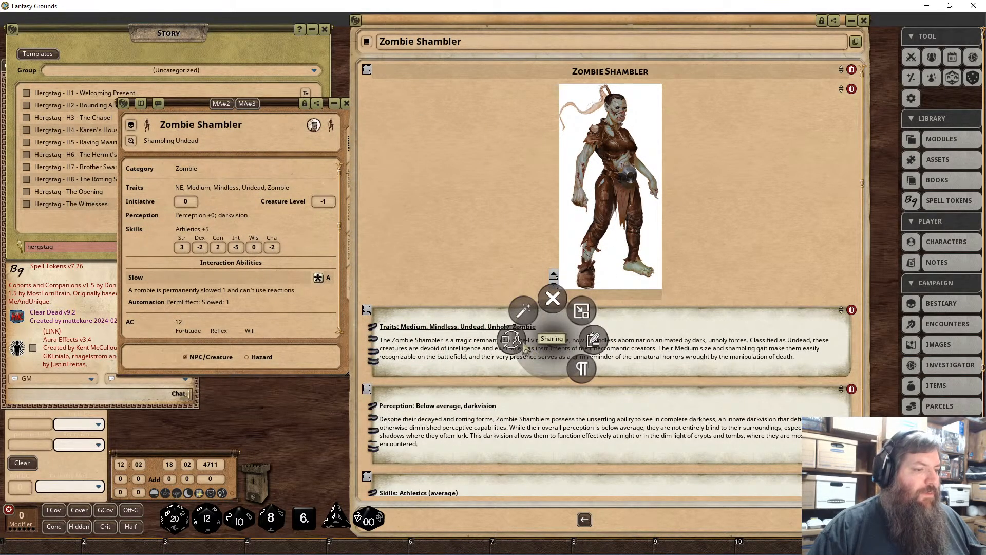
pyautogui.click(550, 339)
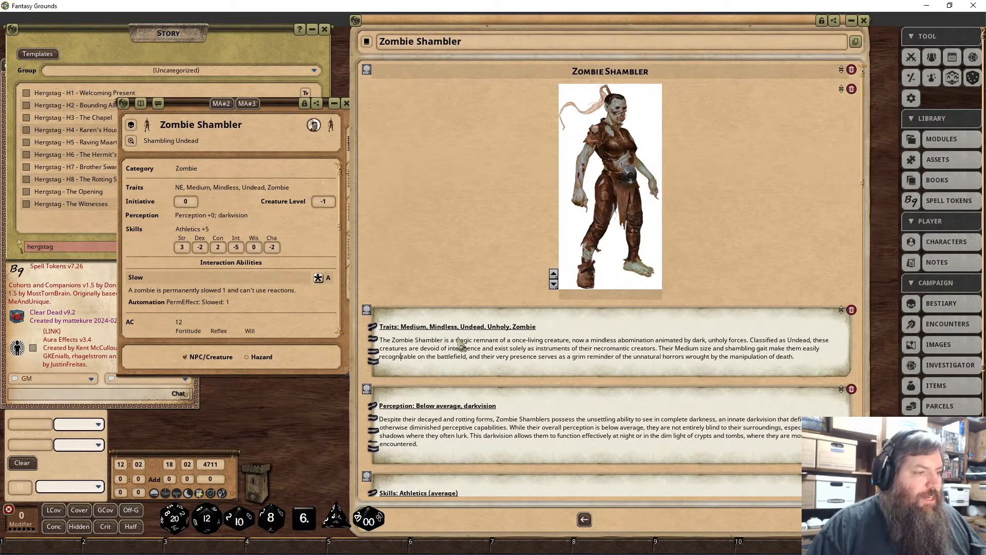
# Read the Traits block of the Zombie Shambler story entry, highlighting its heading and its descriptive paragraph in turn.
pyautogui.moveTo(380, 328); pyautogui.dragTo(545, 329)
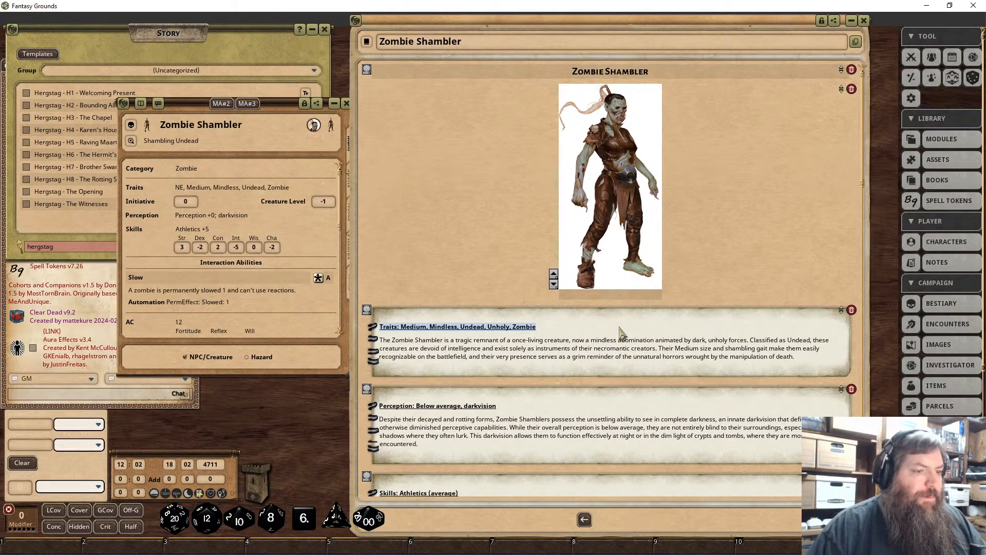
pyautogui.scroll(-3, 622, 336)
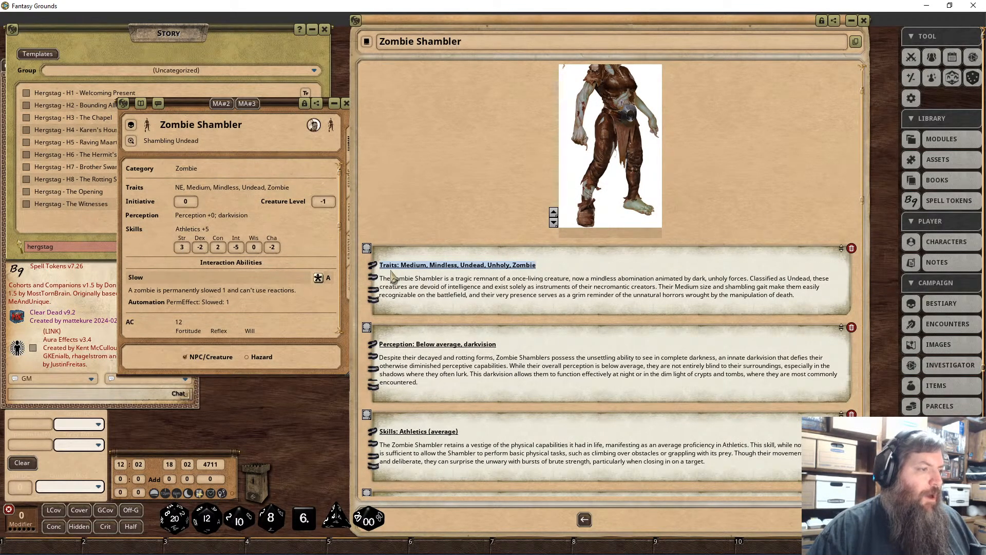
pyautogui.moveTo(380, 279); pyautogui.dragTo(814, 304)
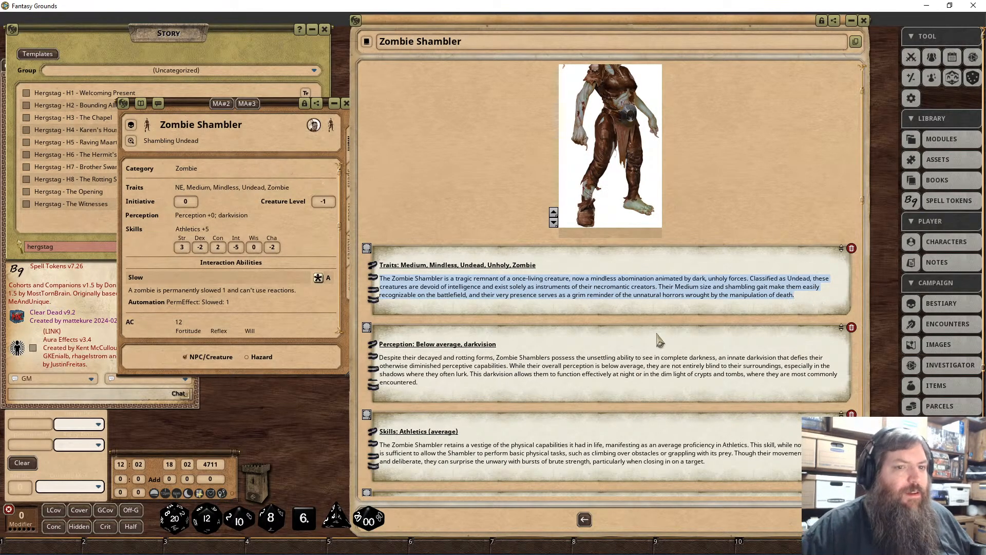
pyautogui.scroll(3, 659, 338)
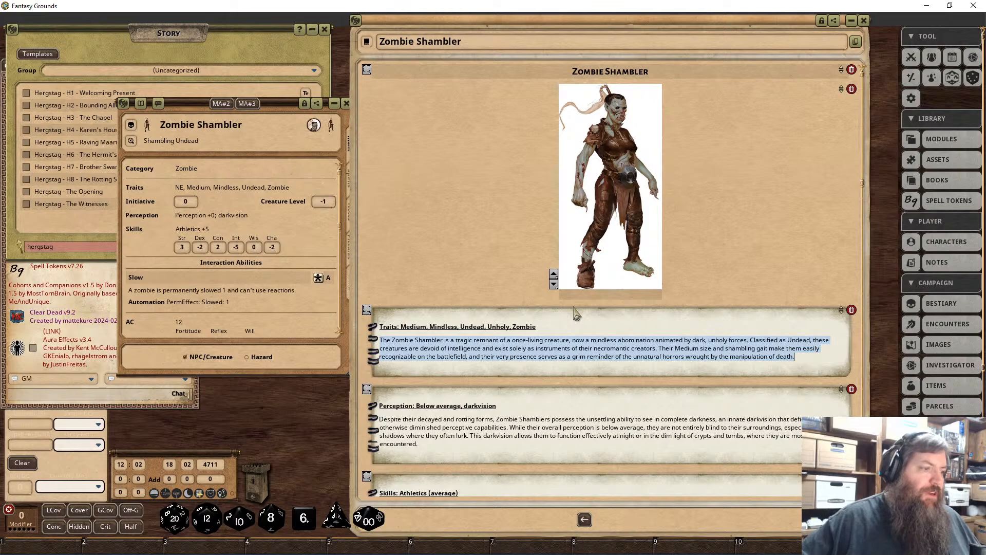
pyautogui.click(549, 355)
pyautogui.moveTo(422, 340); pyautogui.dragTo(795, 359)
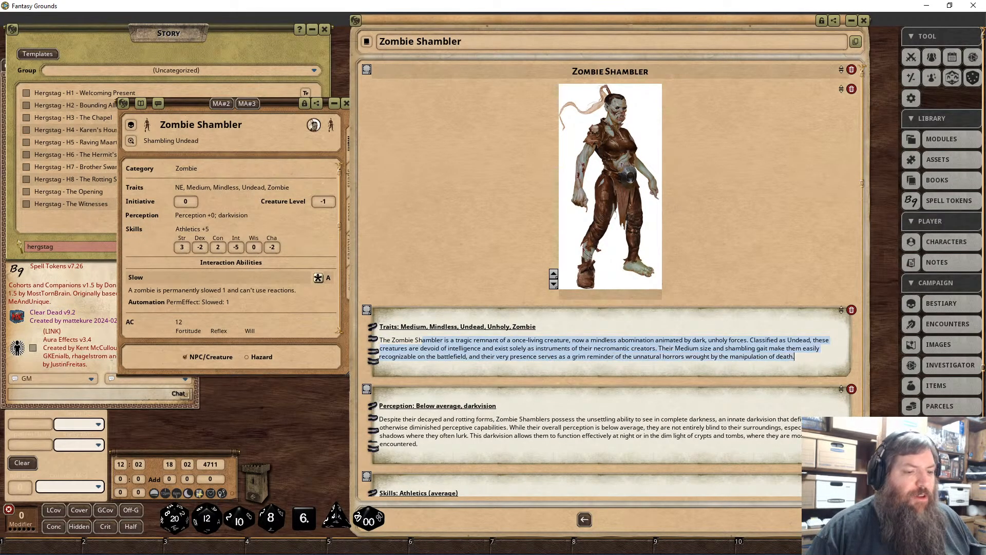
pyautogui.click(652, 428)
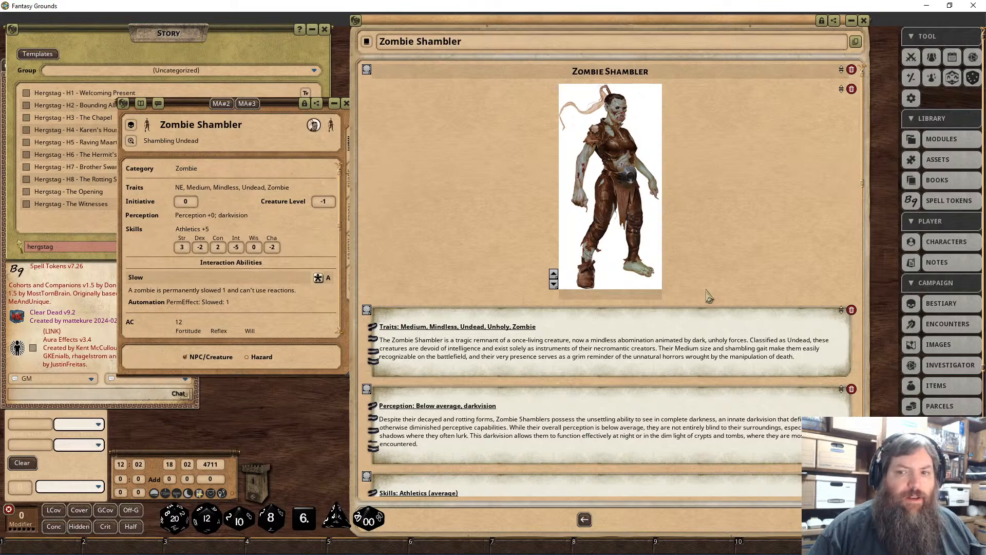
# Look through the story entry's blocks from Traits to the Zombie Bite special attack and return to the start.
pyautogui.scroll(-8, 526, 362)
pyautogui.scroll(-10, 526, 361)
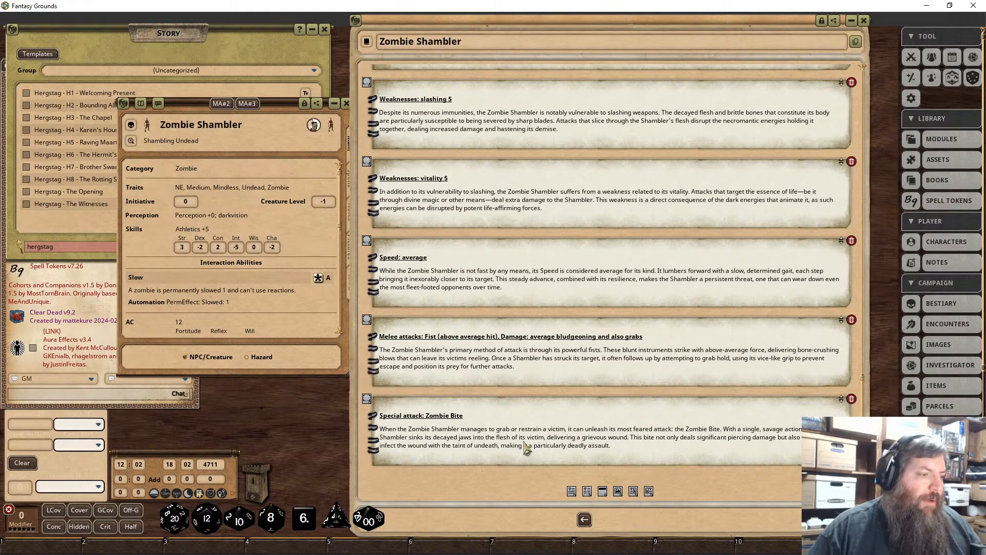
pyautogui.scroll(10, 526, 448)
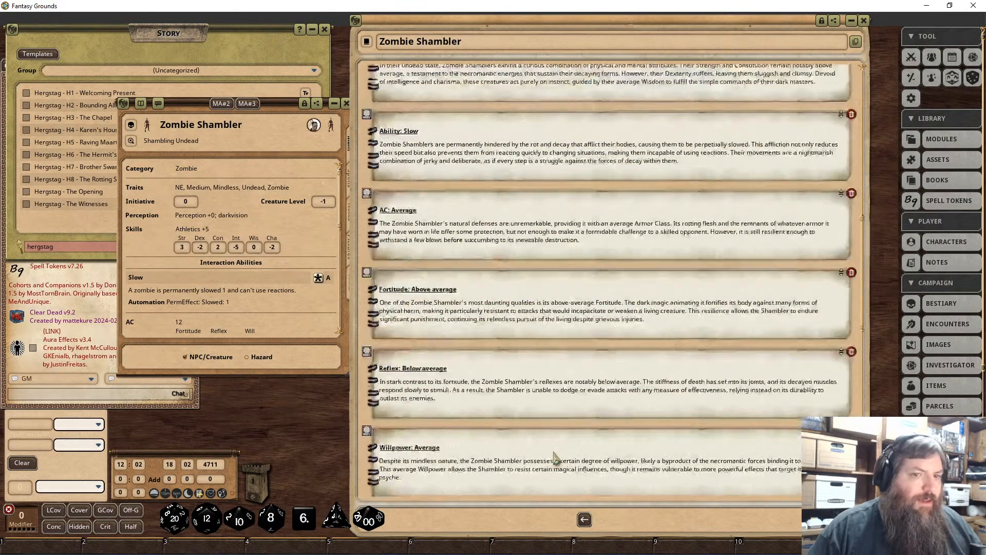
pyautogui.scroll(5, 567, 461)
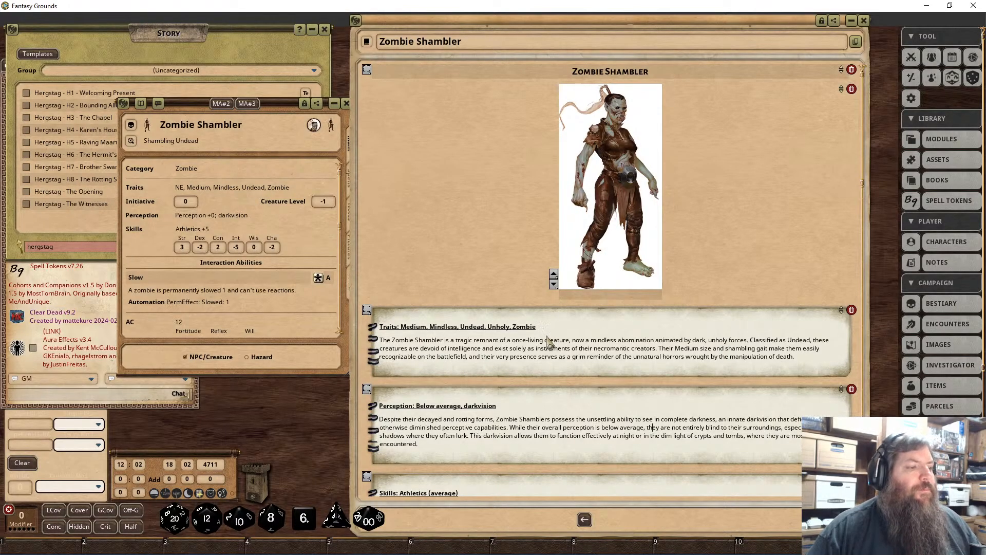
pyautogui.scroll(-5, 503, 361)
pyautogui.scroll(-10, 503, 360)
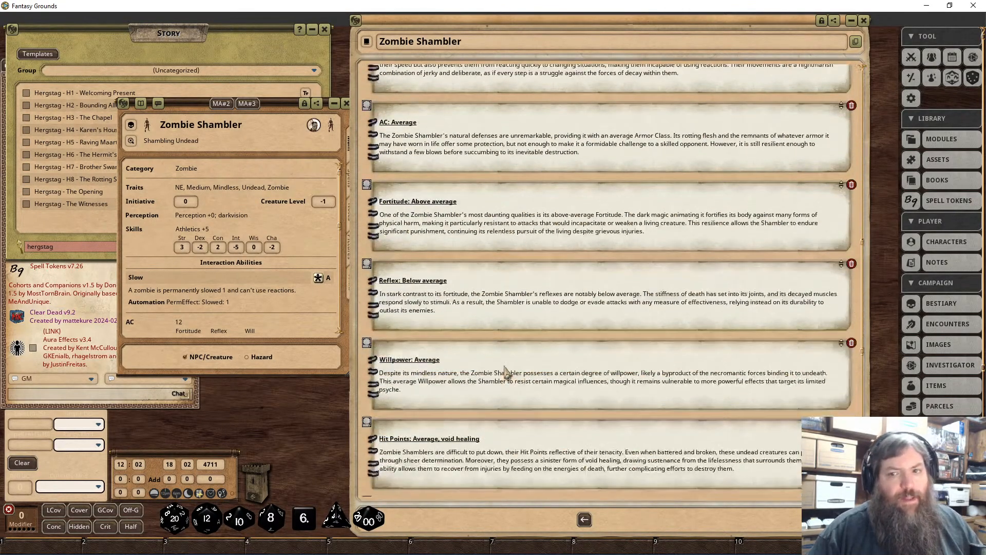
pyautogui.scroll(-1, 507, 379)
pyautogui.scroll(10, 507, 379)
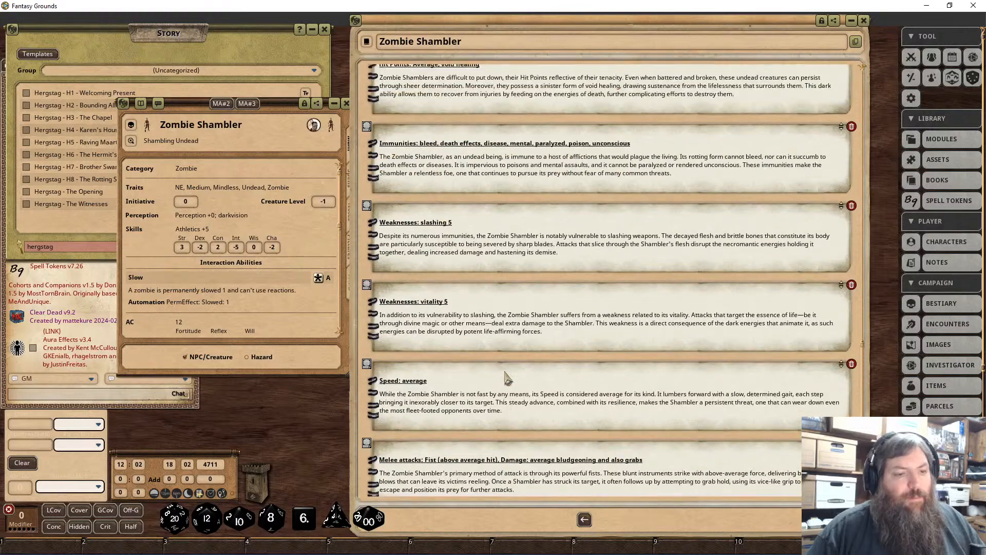
pyautogui.scroll(10, 509, 380)
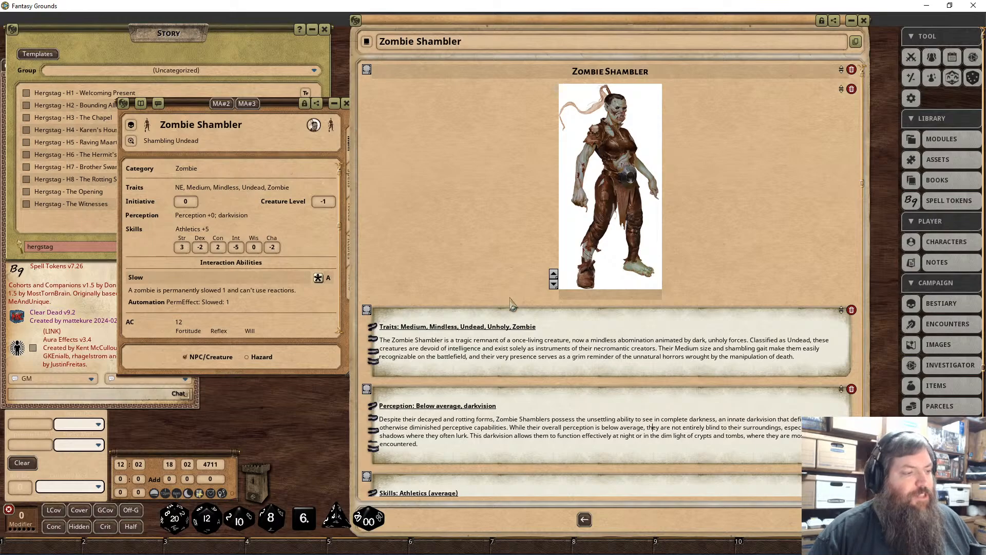
# Highlight the Traits block's full description again, followed by its heading and opening words, and clear the selection.
pyautogui.click(685, 356)
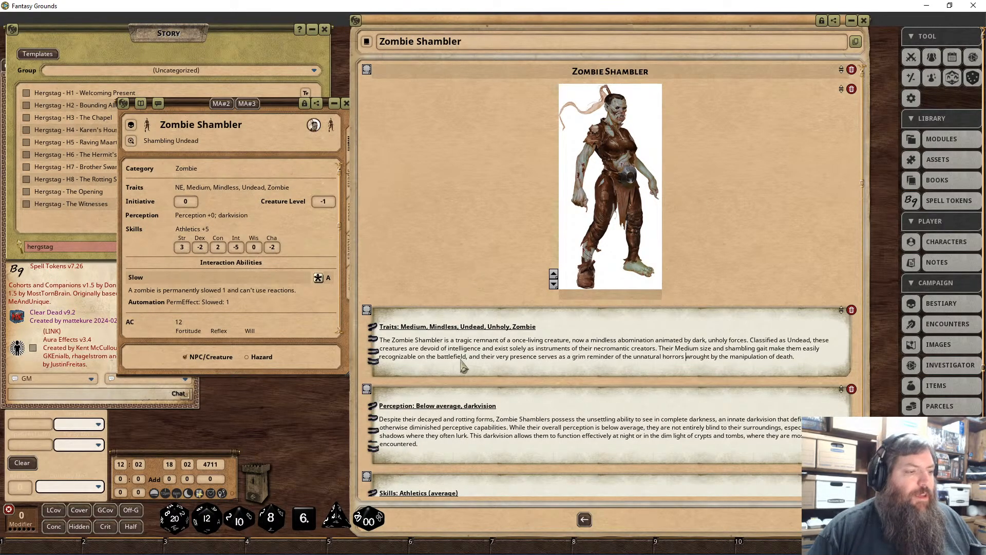
pyautogui.moveTo(380, 340); pyautogui.dragTo(820, 381)
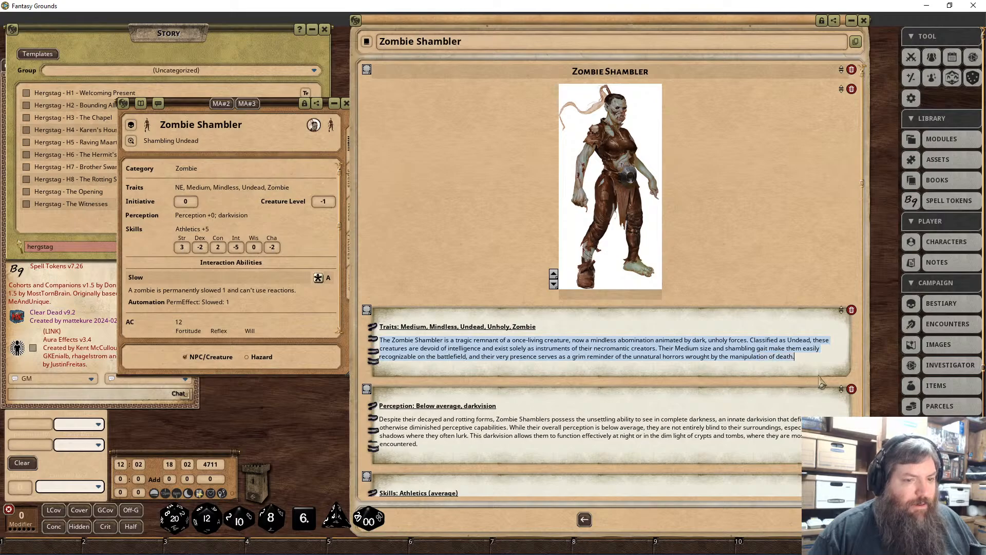
pyautogui.click(667, 360)
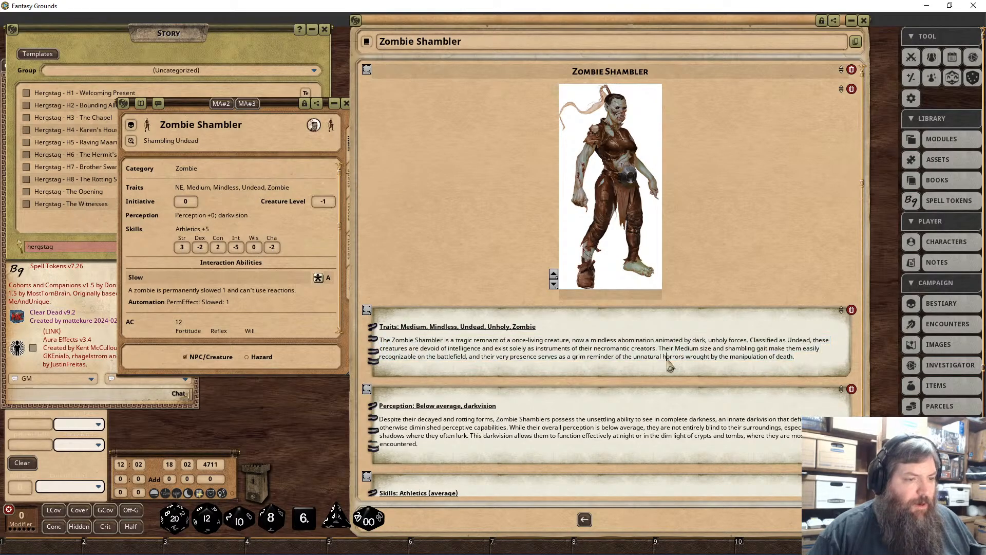
pyautogui.moveTo(401, 328); pyautogui.dragTo(548, 337)
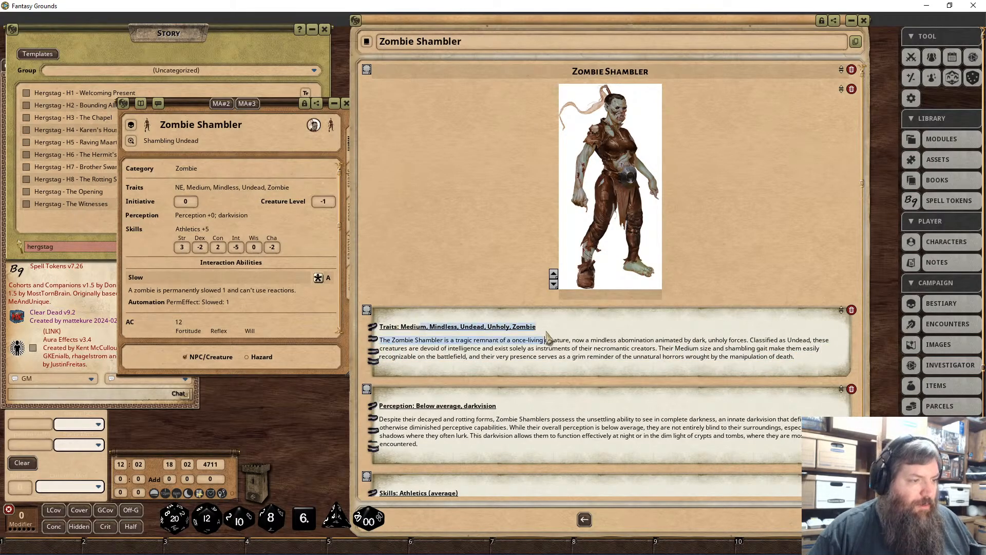
pyautogui.click(548, 357)
# Examine the Perception block, highlighting its heading, the "Below average, darkvision" wording and the description below it.
pyautogui.scroll(-3, 495, 398)
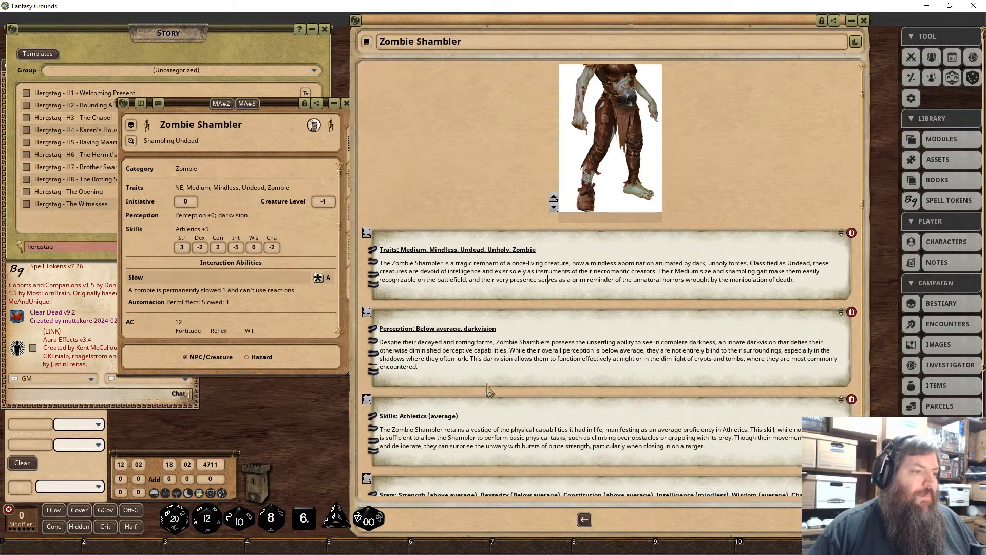
pyautogui.moveTo(381, 329); pyautogui.dragTo(437, 330)
pyautogui.moveTo(509, 351); pyautogui.dragTo(584, 361)
pyautogui.click(583, 358)
pyautogui.click(385, 341)
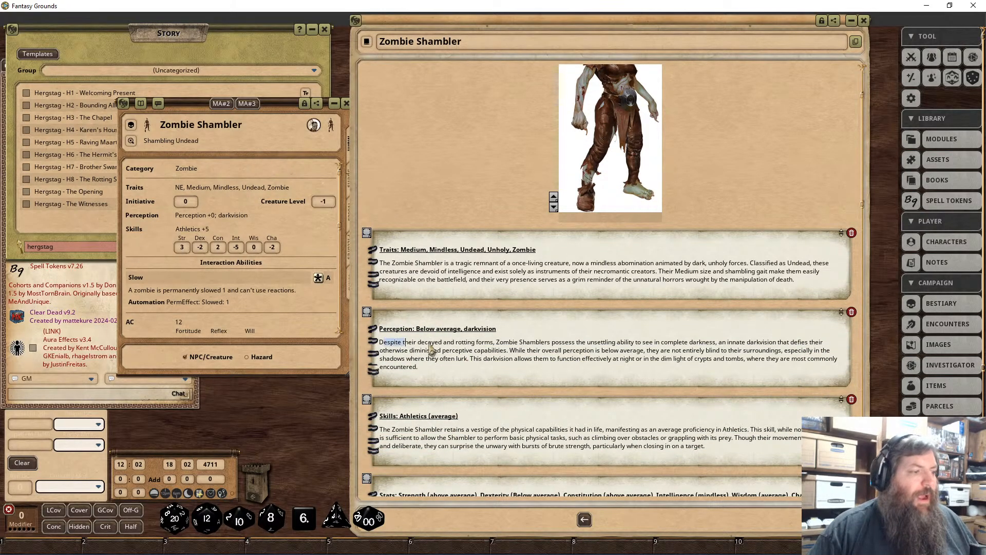
pyautogui.moveTo(418, 344); pyautogui.dragTo(699, 371)
pyautogui.moveTo(417, 330); pyautogui.dragTo(462, 333)
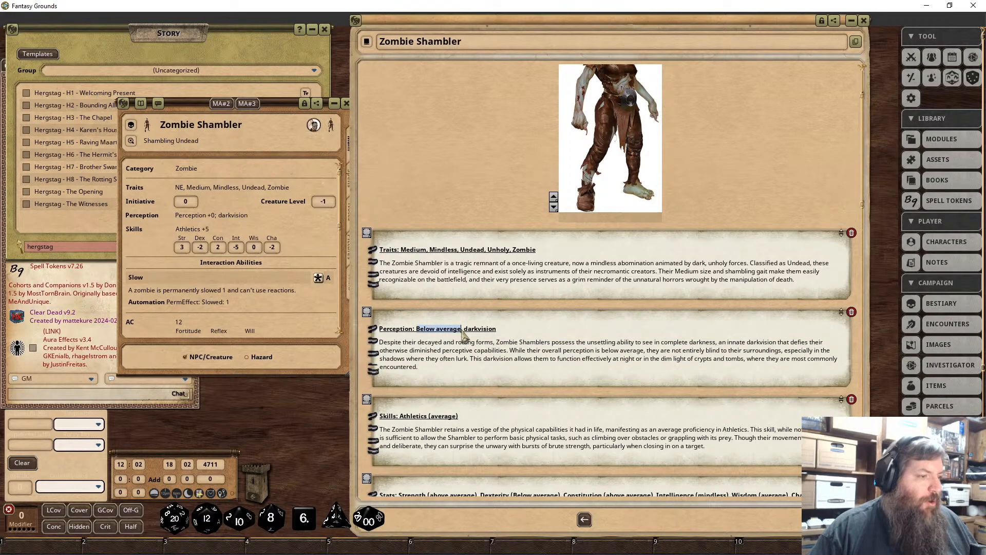
pyautogui.click(476, 342)
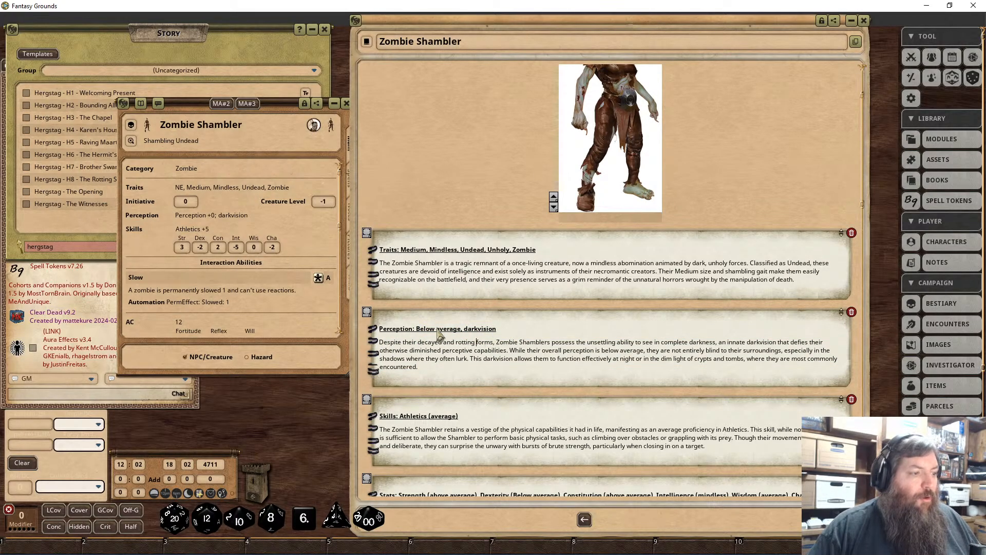
pyautogui.moveTo(426, 331); pyautogui.dragTo(495, 331)
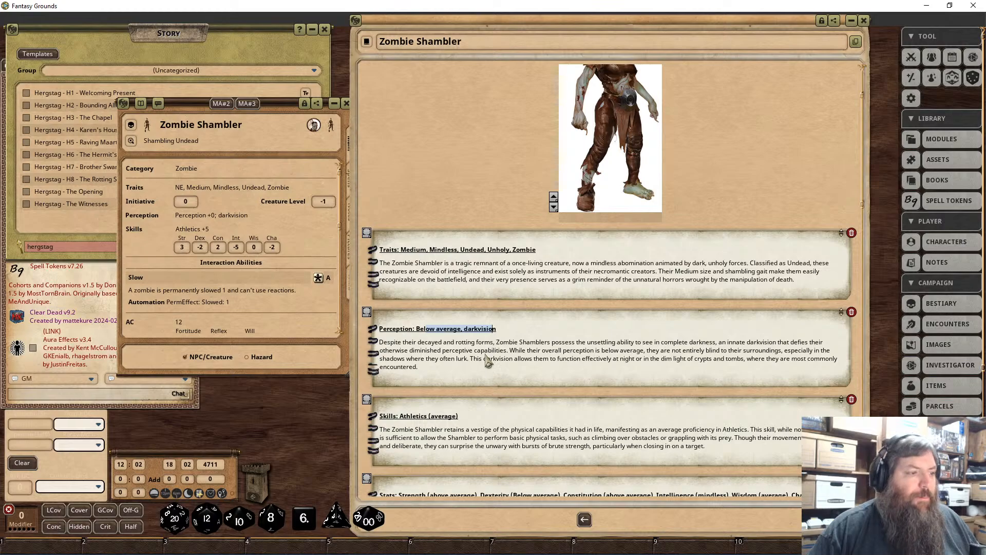
pyautogui.click(495, 359)
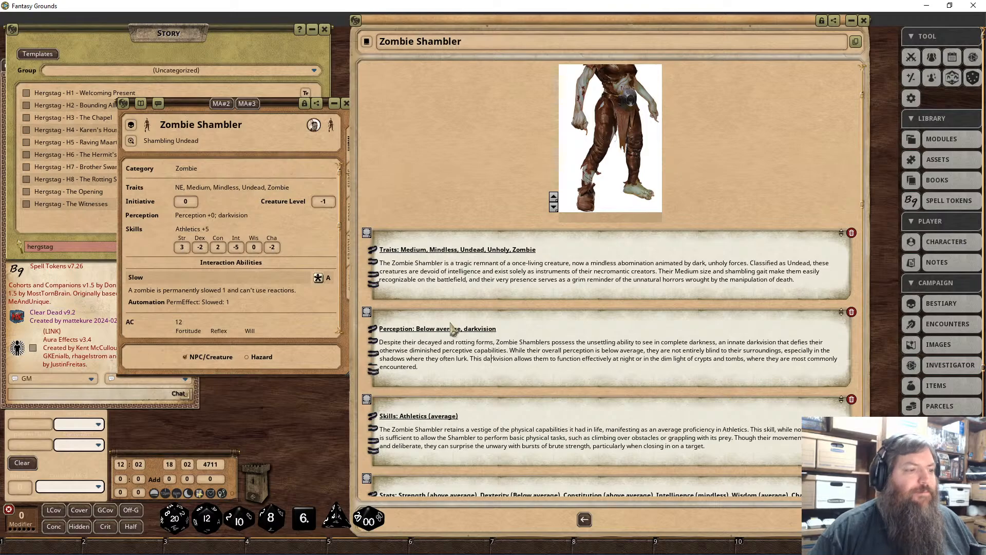
# Review how the Skills, saves, Hit Points, Immunities, Weaknesses and attack blocks are laid out, and return to the entry's portrait.
pyautogui.scroll(-1, 441, 339)
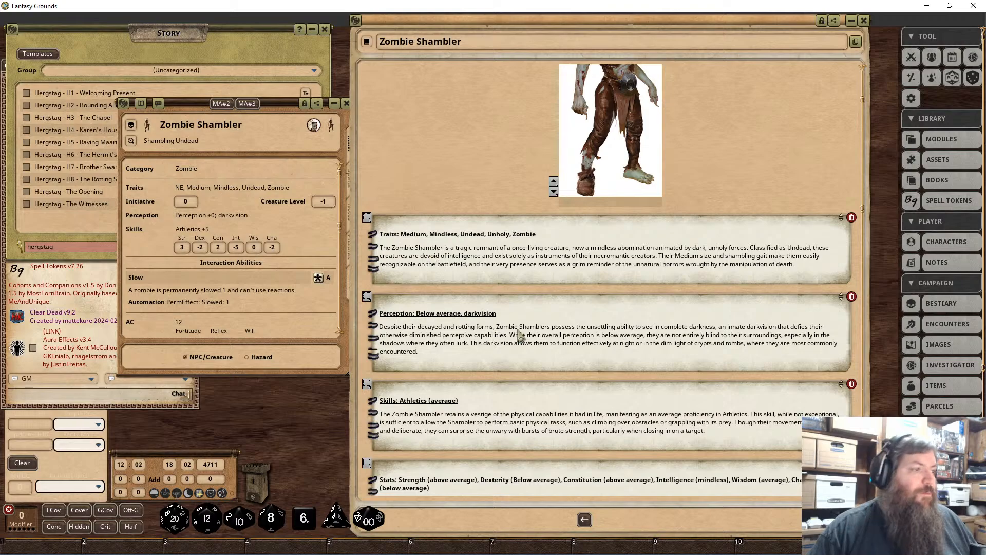
pyautogui.scroll(3, 596, 398)
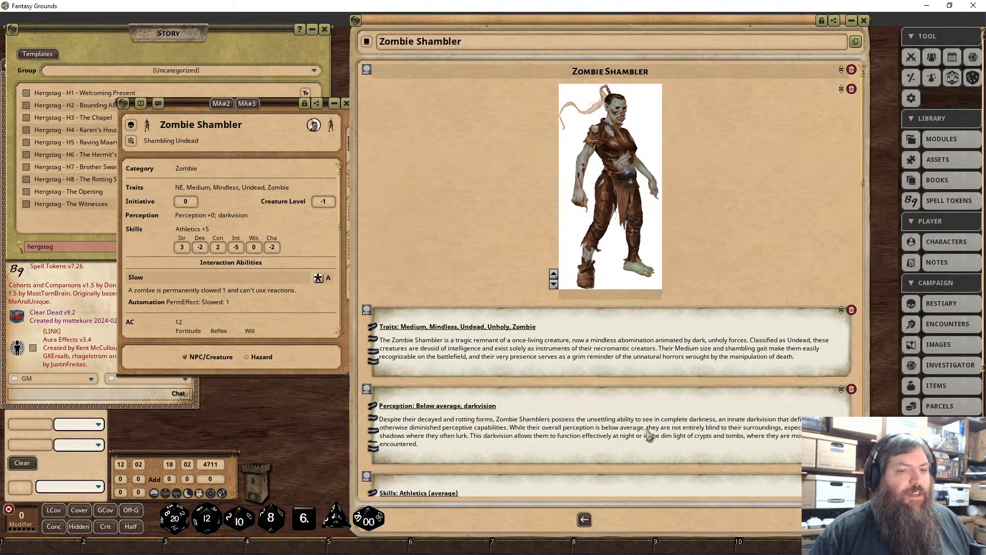
pyautogui.scroll(-5, 670, 383)
pyautogui.scroll(-10, 670, 381)
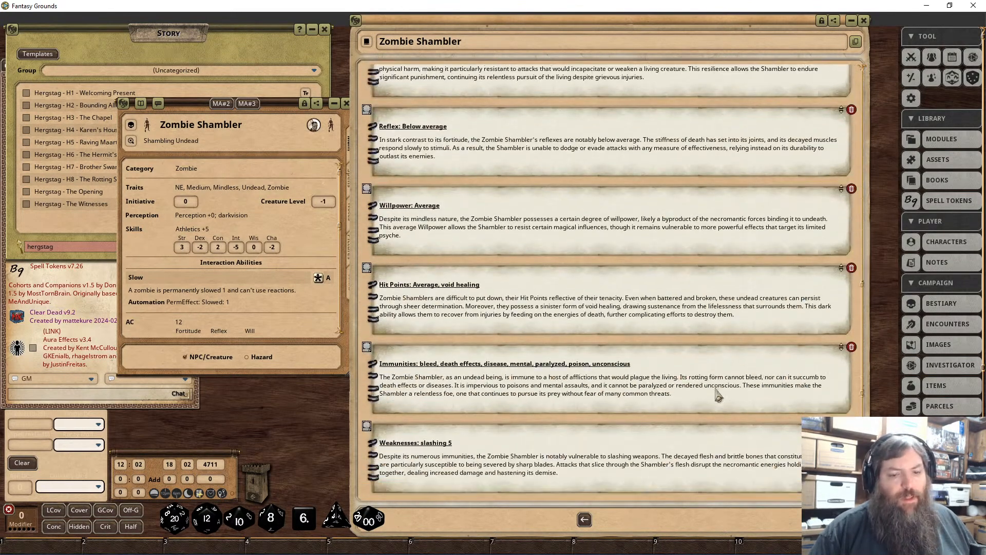
pyautogui.scroll(-3, 735, 402)
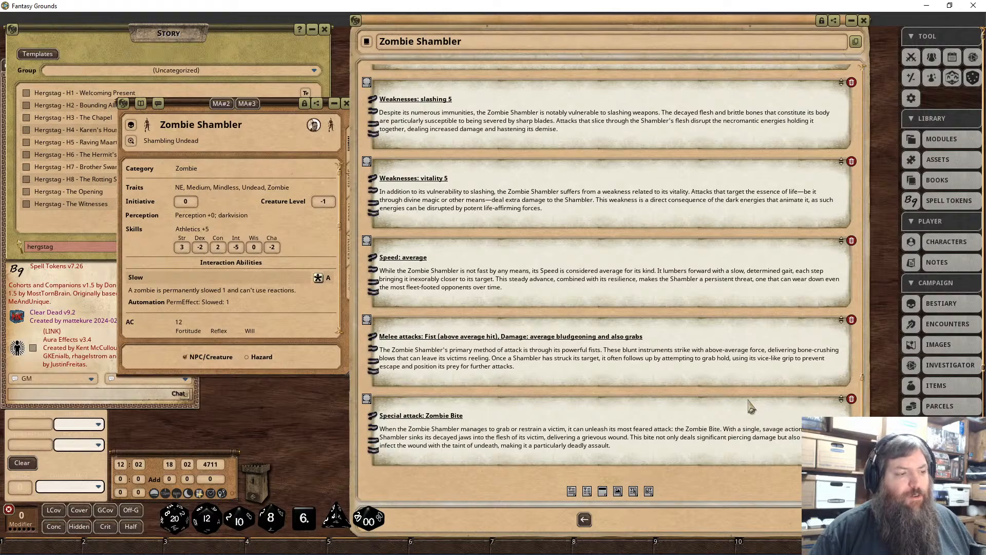
pyautogui.scroll(15, 751, 406)
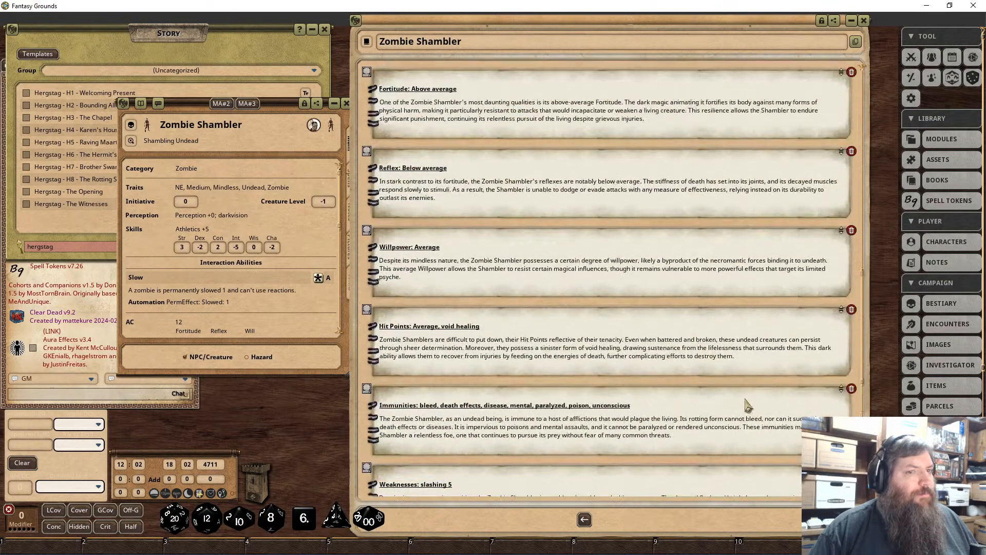
pyautogui.scroll(5, 729, 393)
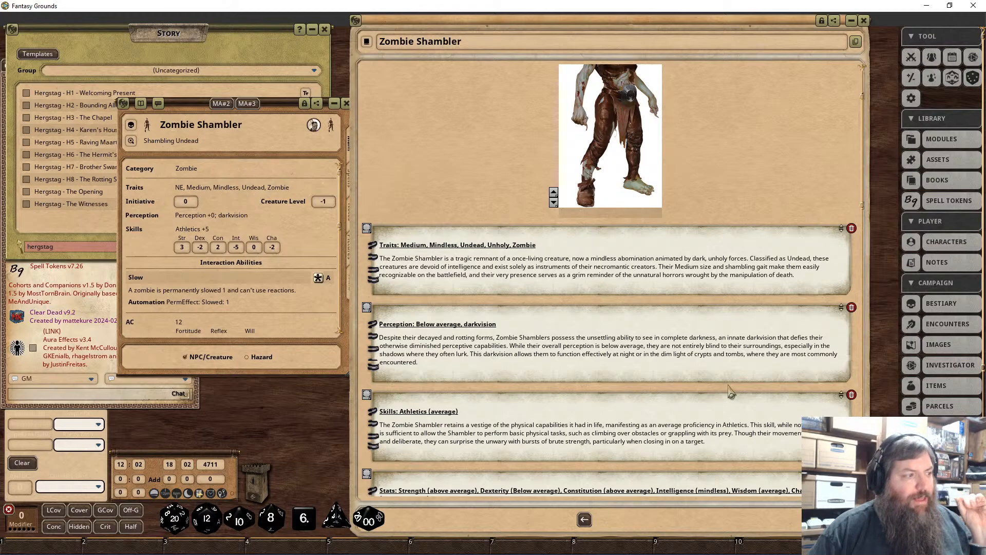
pyautogui.scroll(3, 729, 391)
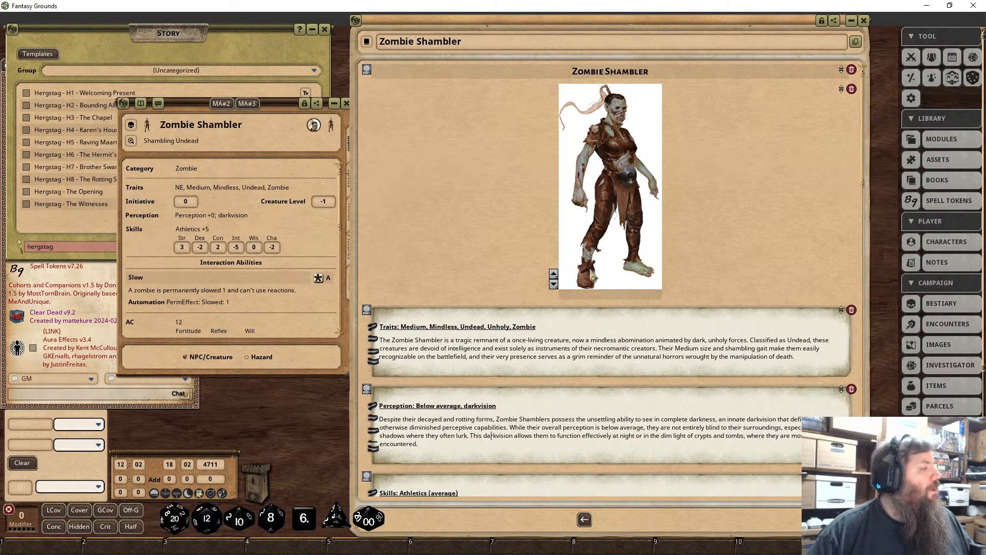
# Check each block of the Zombie Shambler entry once more, from Traits and Stats through Speed, Melee attacks and Zombie Bite.
pyautogui.scroll(-10, 617, 347)
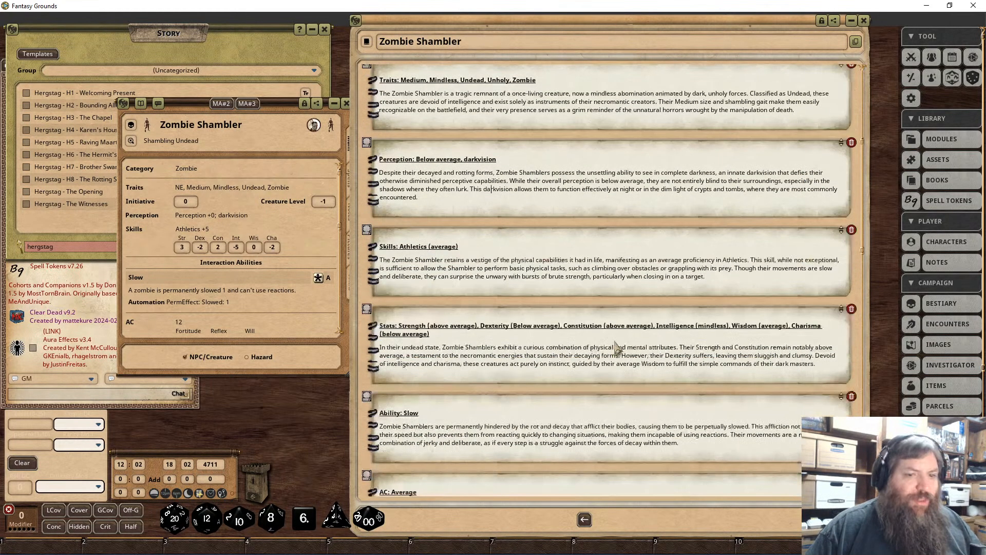
pyautogui.scroll(-8, 616, 346)
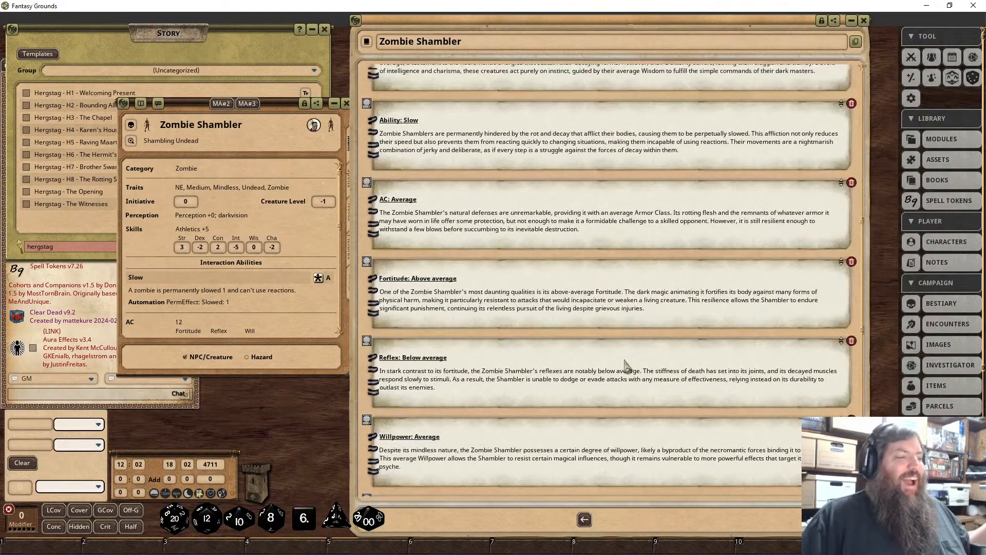
pyautogui.scroll(-8, 638, 370)
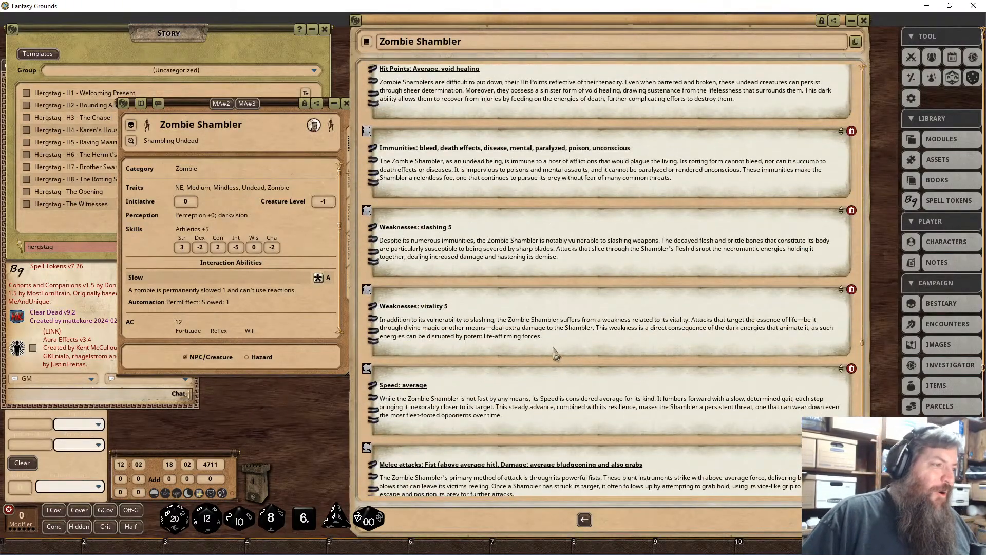
pyautogui.scroll(-1, 555, 355)
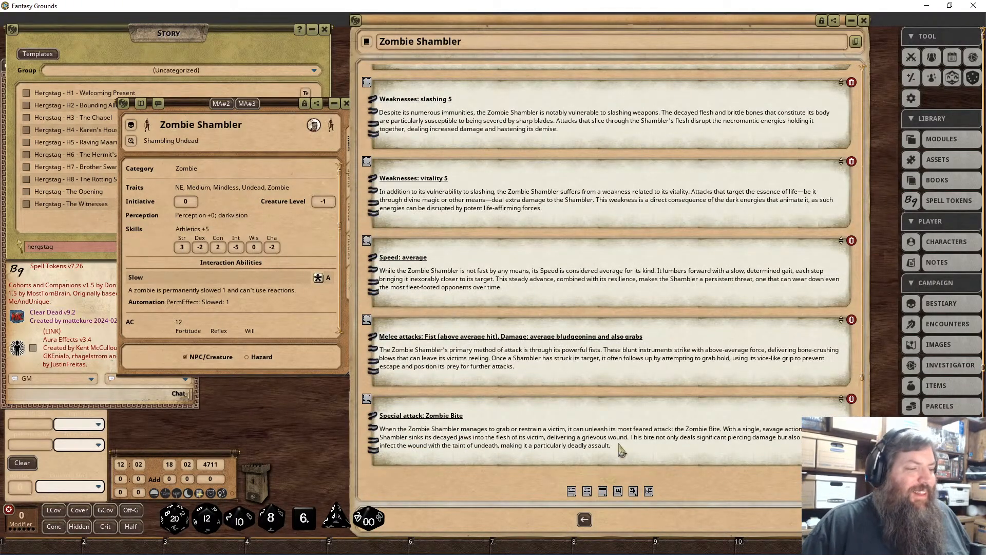
pyautogui.scroll(6, 623, 450)
pyautogui.scroll(8, 865, 259)
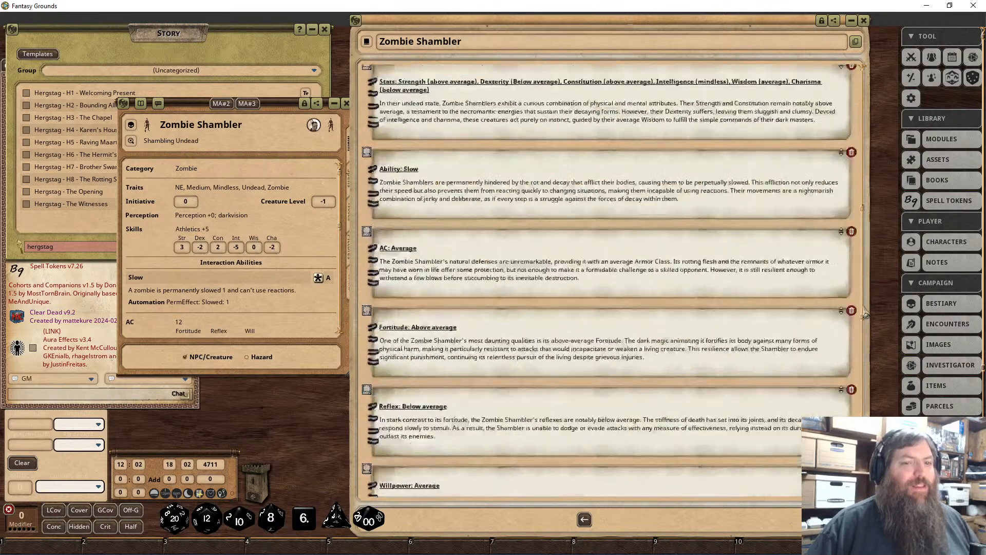
pyautogui.scroll(5, 864, 259)
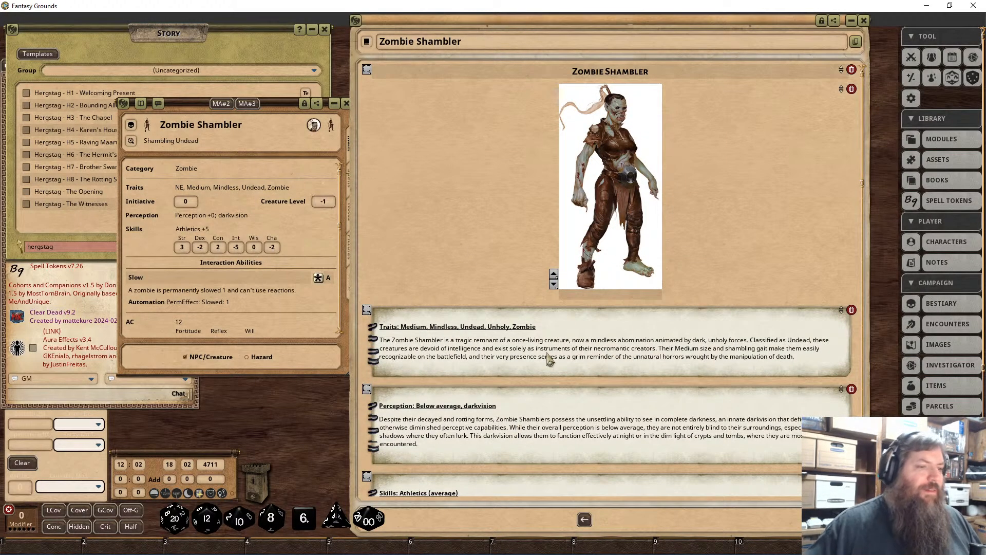
# Look through the Zombie Shambler entry from Traits down to its attack blocks and return to the portrait.
pyautogui.scroll(-6, 548, 349)
pyautogui.scroll(-8, 547, 346)
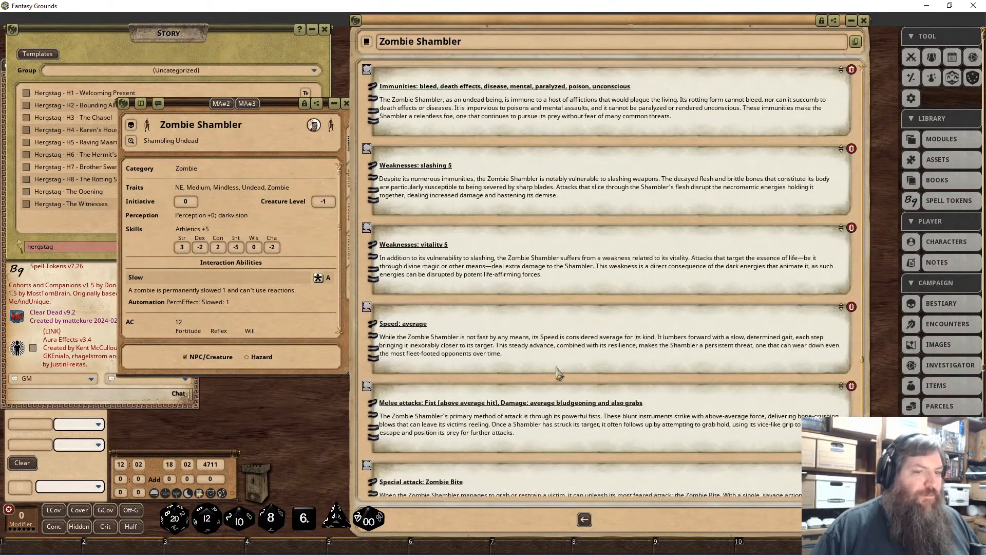
pyautogui.scroll(-2, 557, 367)
pyautogui.moveTo(862, 389); pyautogui.dragTo(885, 69)
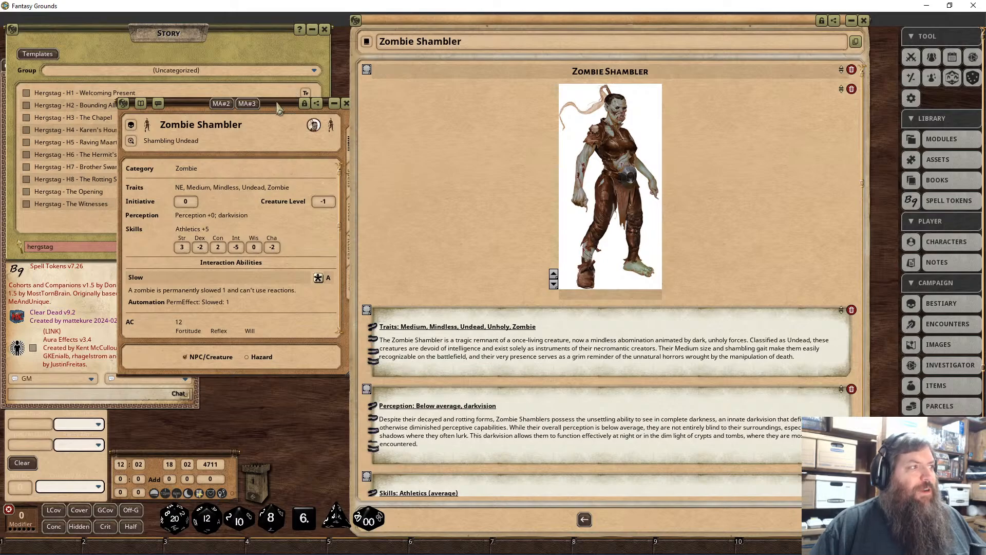
# Close the Zombie Shambler creature record and its story entry.
pyautogui.moveTo(278, 109); pyautogui.dragTo(258, 115)
pyautogui.click(324, 108)
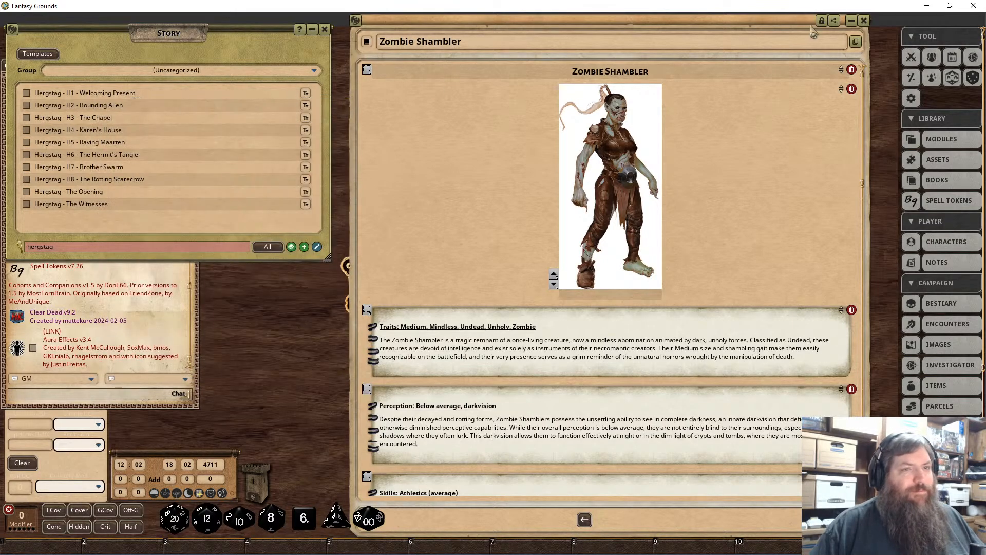
pyautogui.click(868, 26)
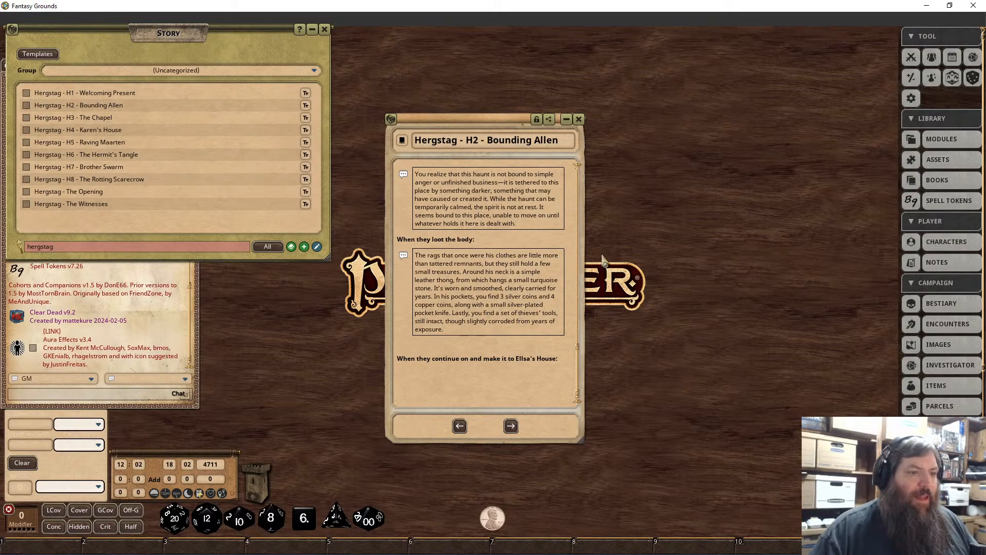
# Search the Bestiary for "bounding", view the Bounding Hounds hazard record and close it.
pyautogui.click(491, 378)
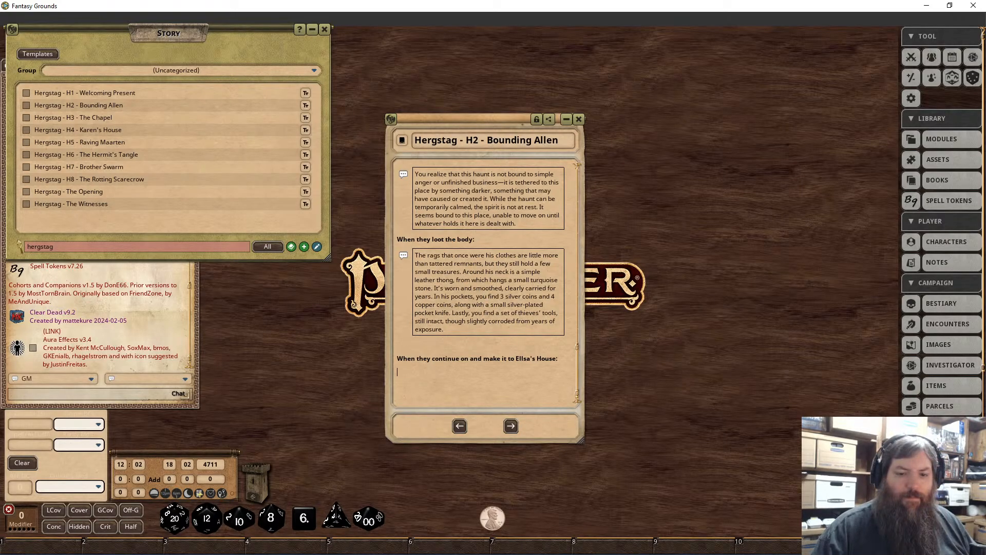
pyautogui.click(946, 310)
pyautogui.click(734, 440)
pyautogui.write('bou')
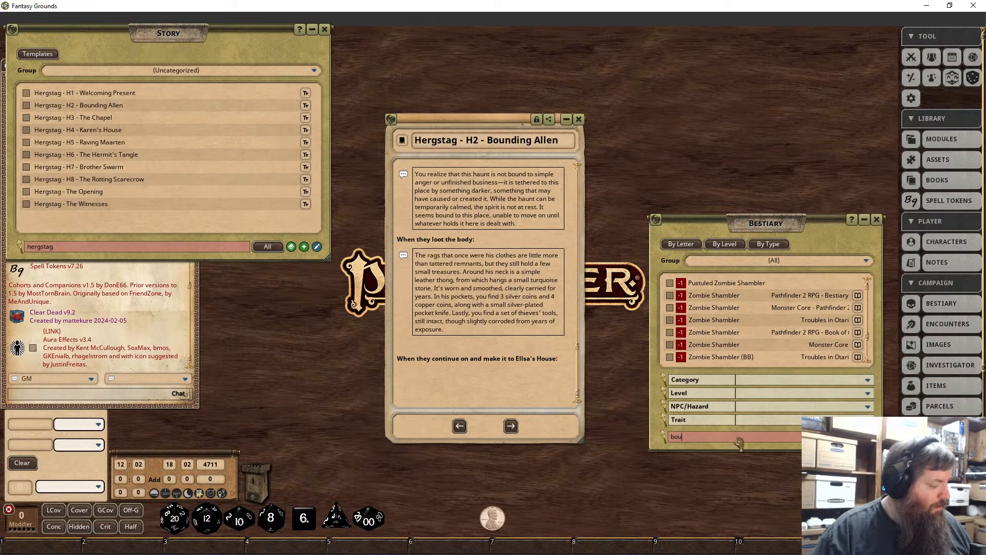
pyautogui.write('nding')
pyautogui.press('Return')
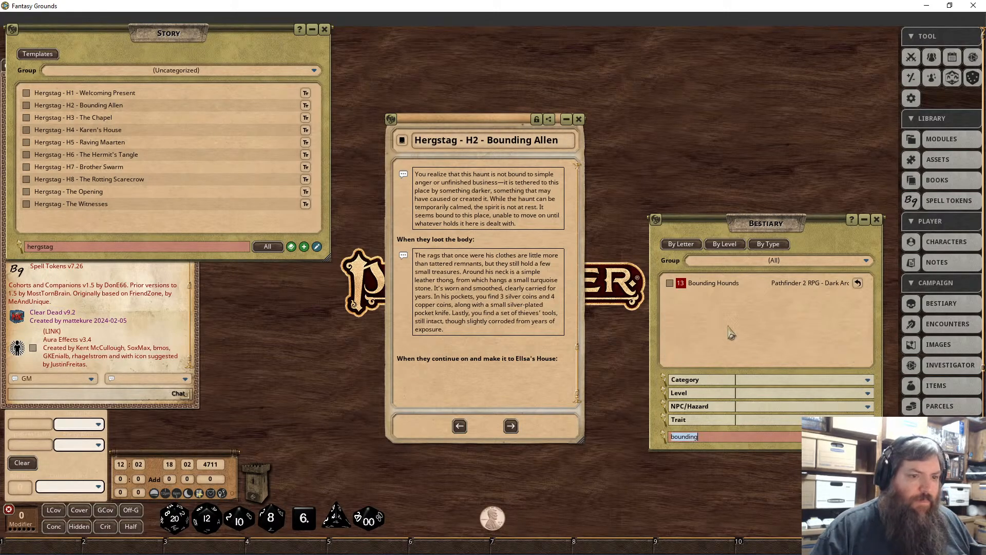
pyautogui.click(669, 283)
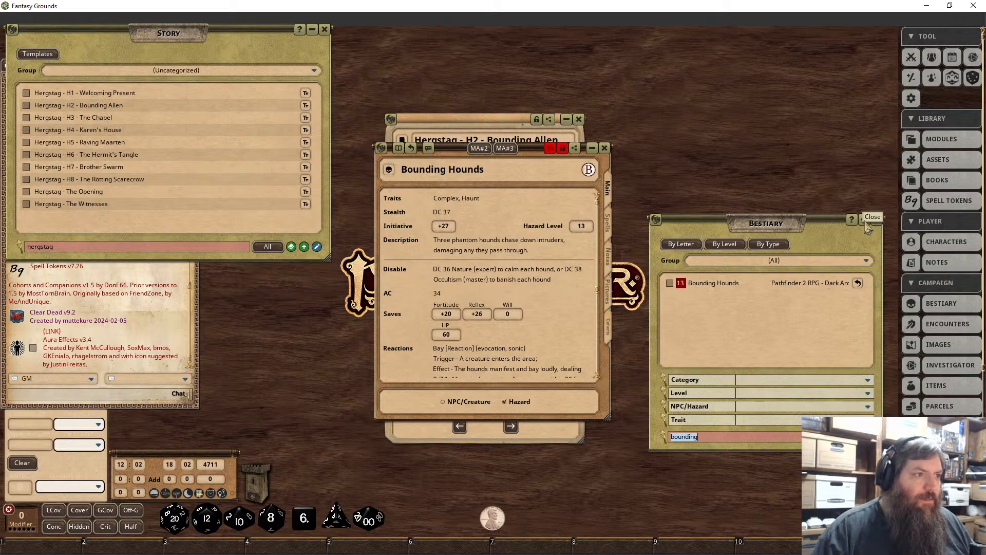
pyautogui.click(606, 149)
# Search the Bestiary for "allen", open the Allen phantom child record and place it beside the story entry.
pyautogui.hotkey('ctrl', 'a')
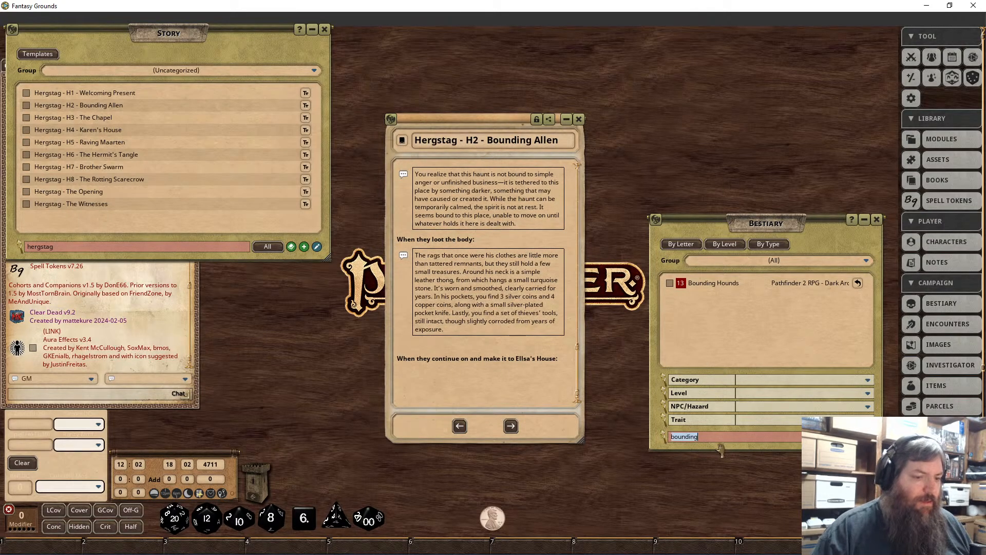
pyautogui.write('allen')
pyautogui.press('Return')
pyautogui.click(670, 283)
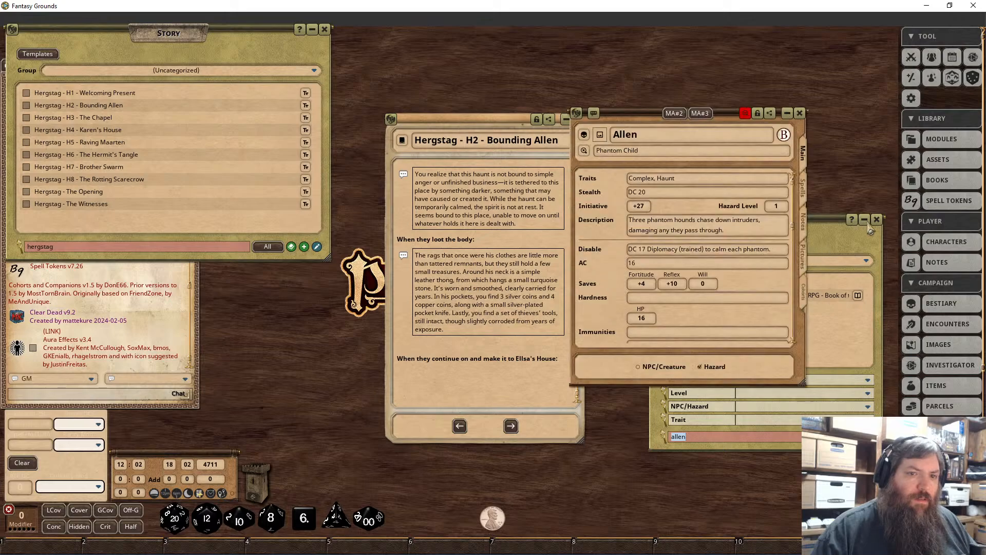
pyautogui.click(876, 220)
pyautogui.moveTo(732, 131); pyautogui.dragTo(804, 133)
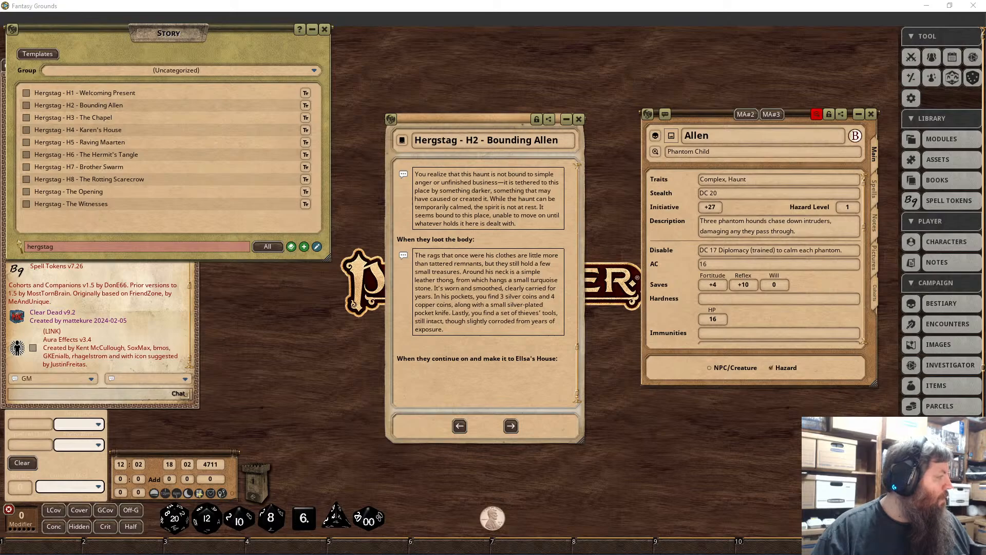
# Open a File Explorer window and move it off the virtual tabletop onto another screen.
pyautogui.click(324, 380)
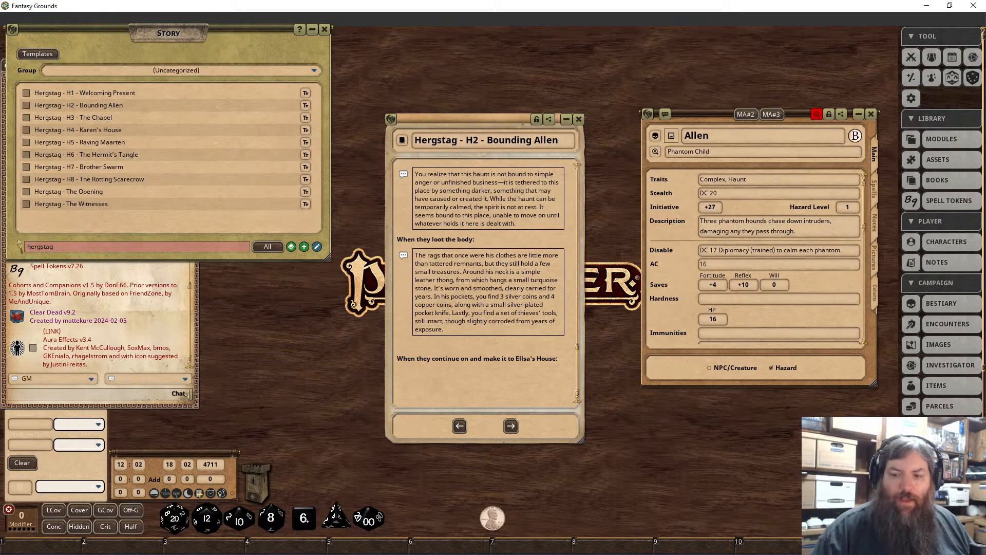
pyautogui.press('super+e')
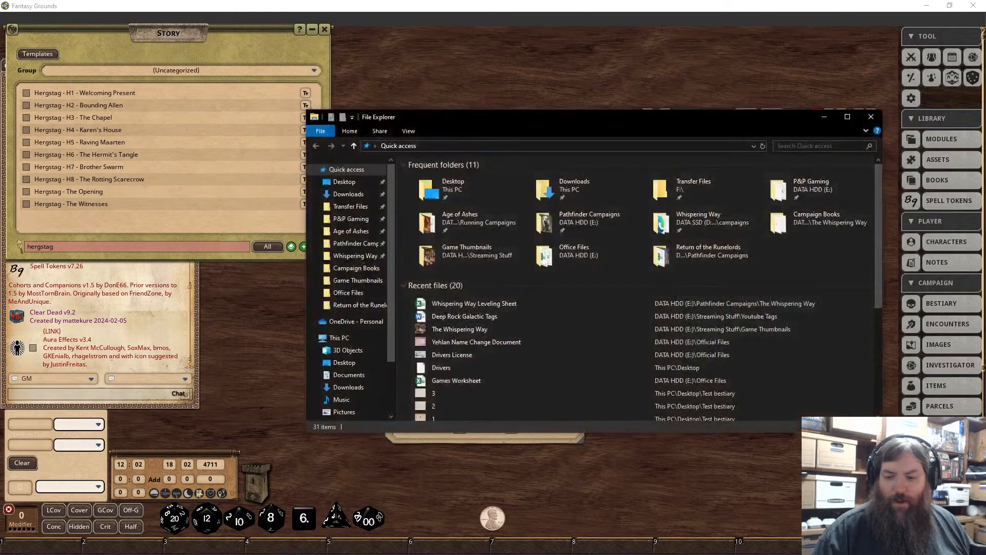
pyautogui.moveTo(690, 120); pyautogui.dragTo(985, 154)
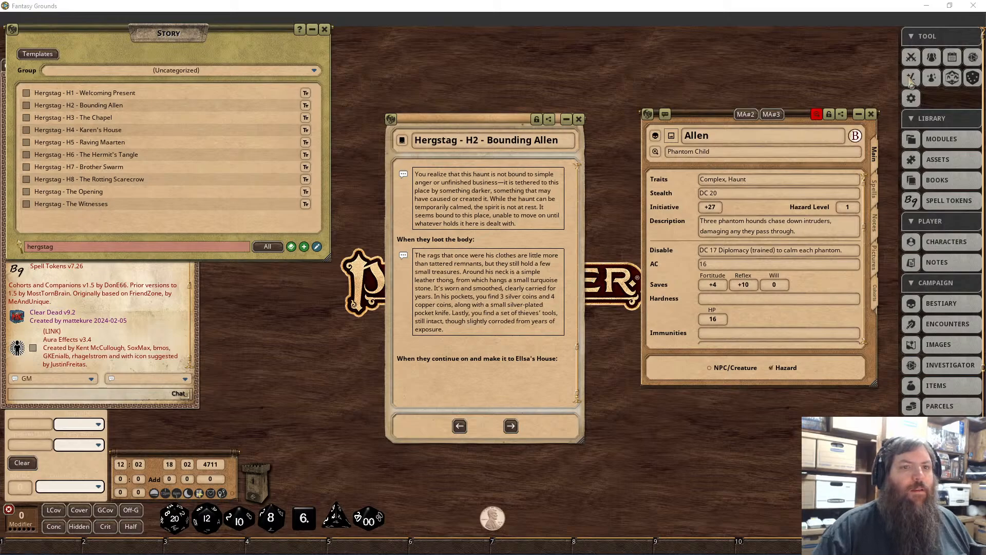
# Open the asset library, refresh its folder assets and filter the images by "allen".
pyautogui.click(938, 159)
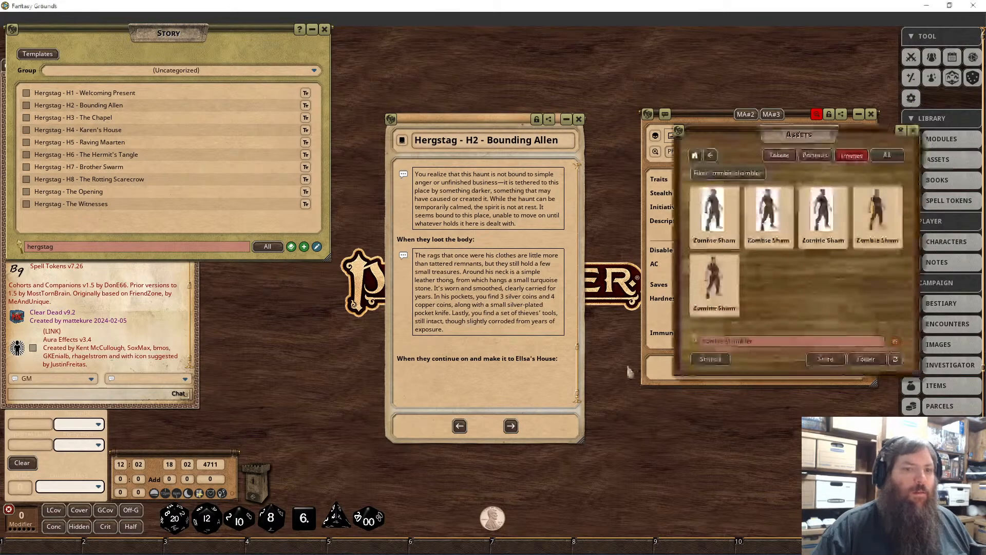
pyautogui.click(895, 359)
pyautogui.moveTo(702, 341); pyautogui.dragTo(757, 343)
pyautogui.press('BackSpace')
pyautogui.write('allen')
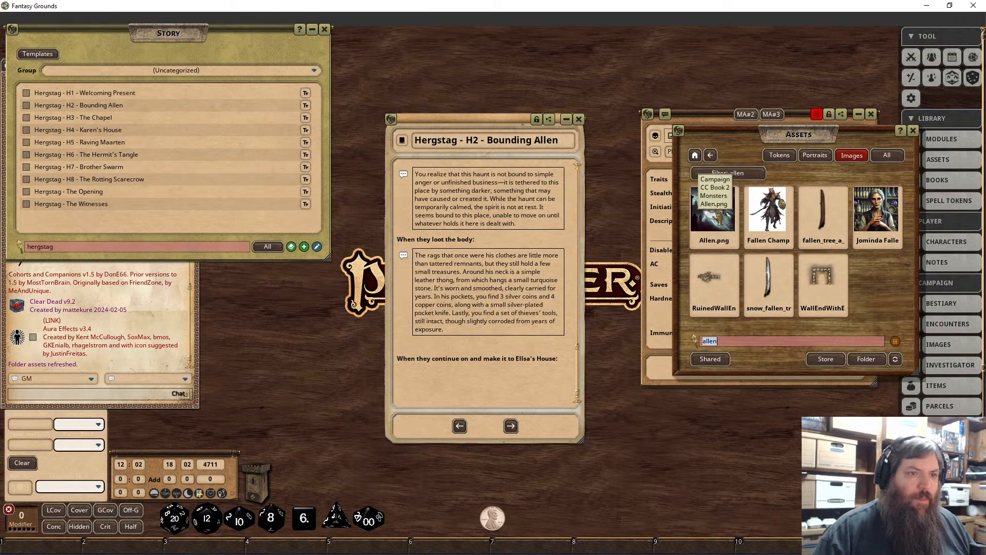
# Create a locked campaign image from Allen.png and arrange it clear of the Allen record's main details.
pyautogui.click(713, 216)
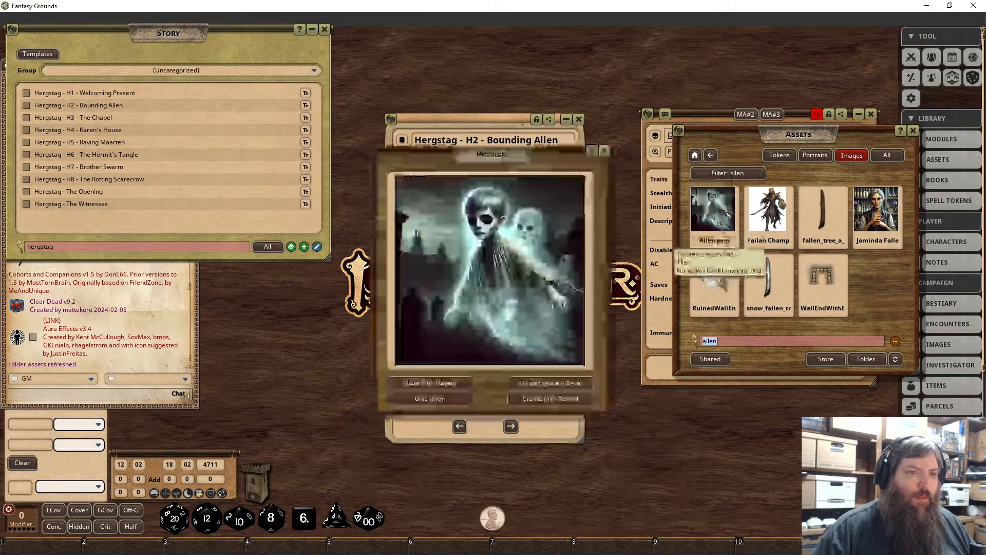
pyautogui.click(560, 399)
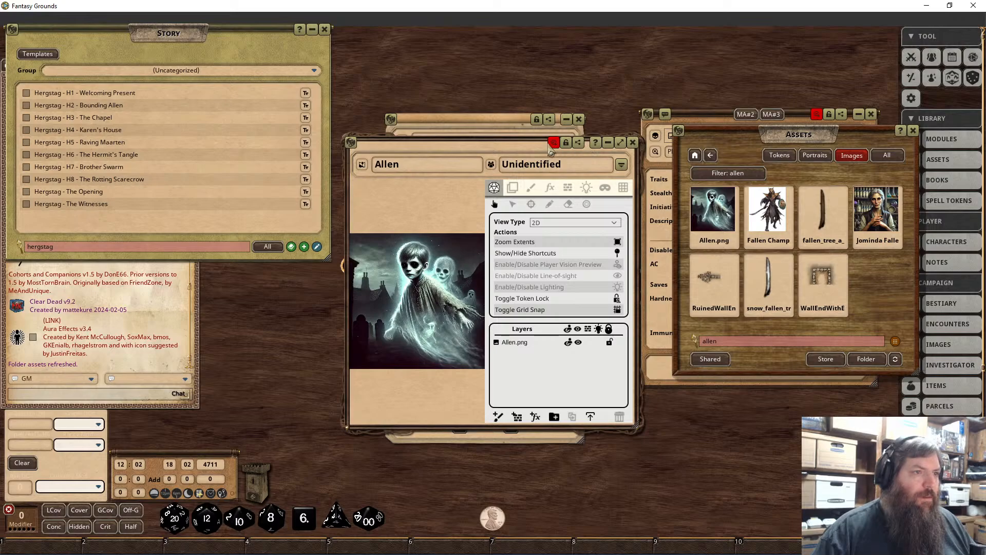
pyautogui.click(560, 143)
pyautogui.moveTo(496, 145); pyautogui.dragTo(755, 213)
pyautogui.moveTo(717, 113); pyautogui.dragTo(588, 80)
pyautogui.click(786, 362)
pyautogui.moveTo(767, 378); pyautogui.dragTo(754, 465)
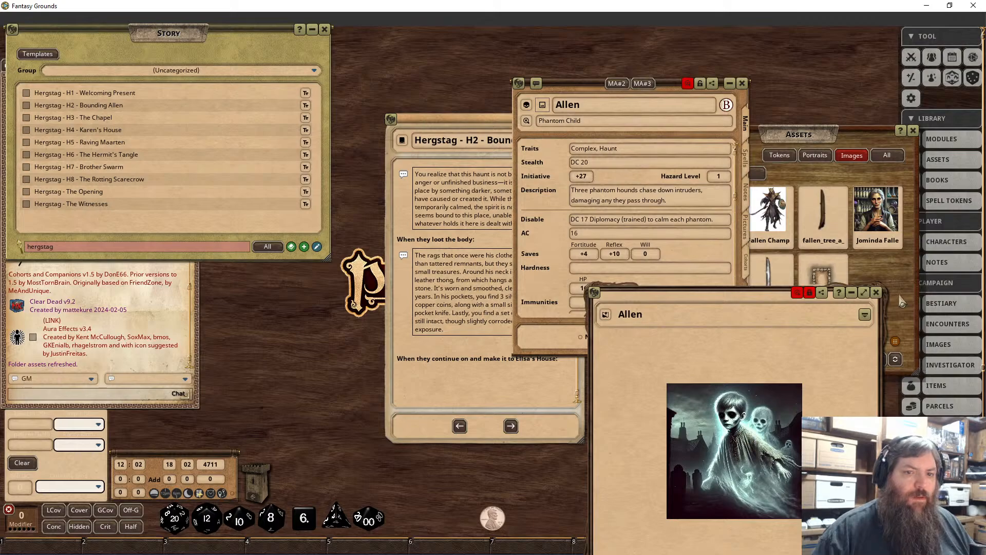
# Assign Allen.png as the Allen record's picture, flat token and camera token.
pyautogui.click(713, 204)
pyautogui.moveTo(744, 131); pyautogui.dragTo(746, 141)
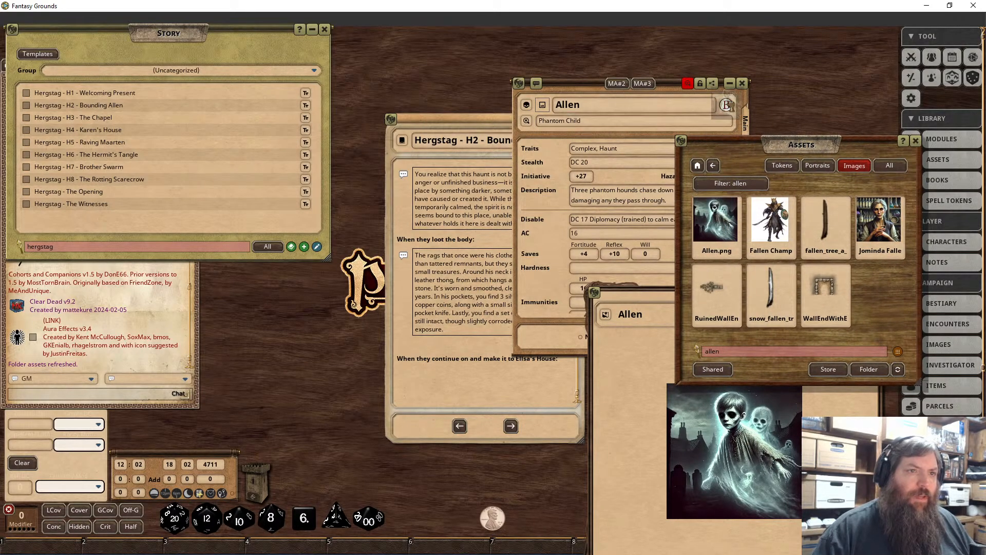
pyautogui.moveTo(788, 153); pyautogui.dragTo(868, 171)
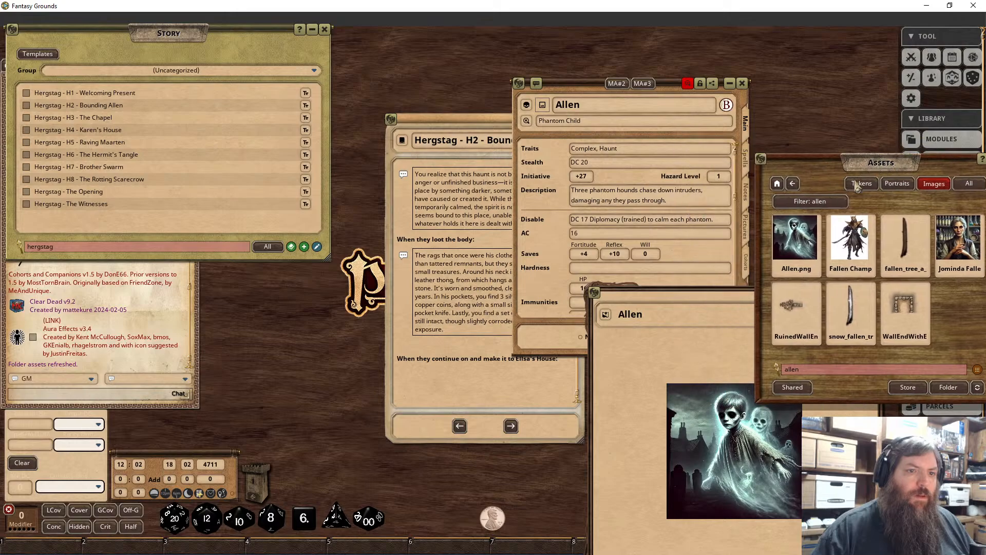
pyautogui.click(726, 106)
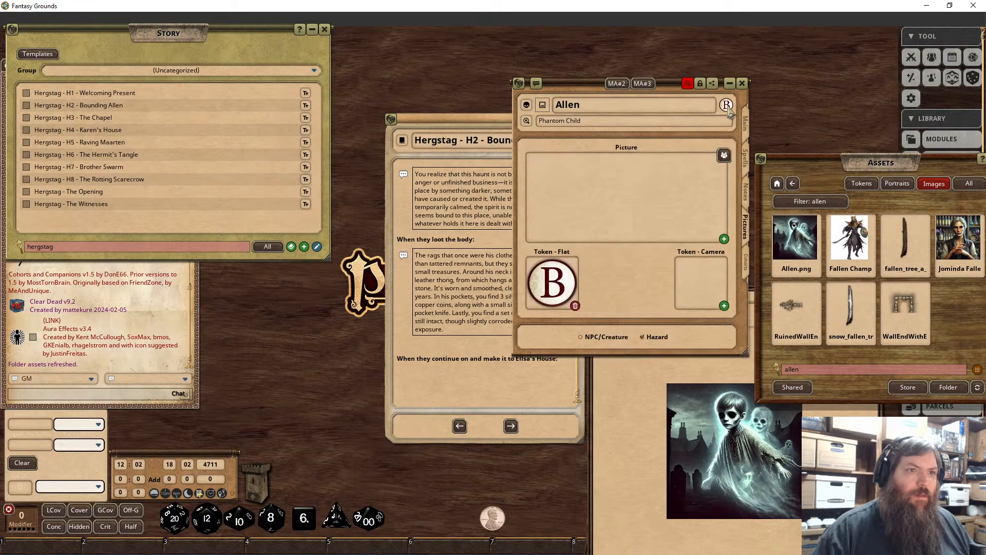
pyautogui.moveTo(795, 236); pyautogui.dragTo(626, 197)
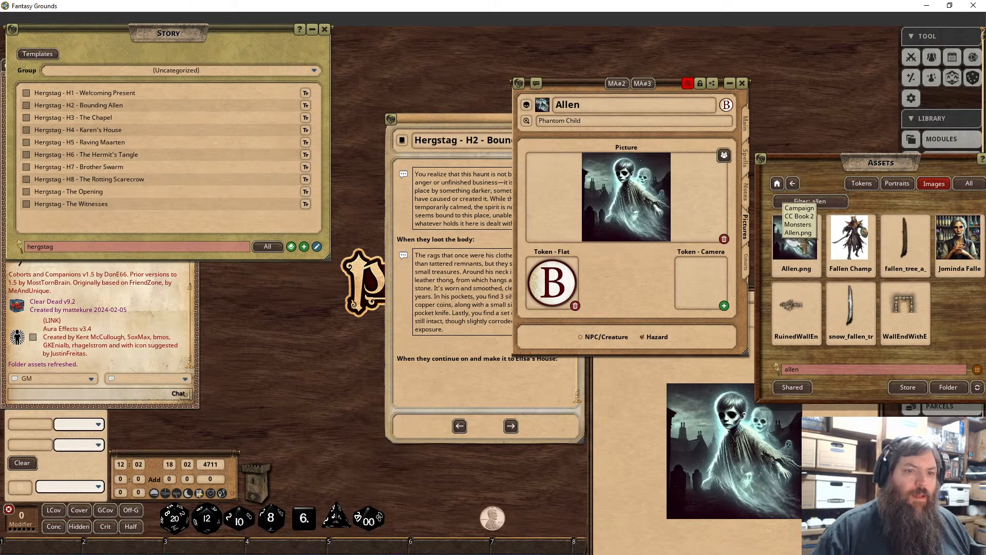
pyautogui.moveTo(506, 307); pyautogui.dragTo(552, 283)
pyautogui.moveTo(795, 236); pyautogui.dragTo(703, 285)
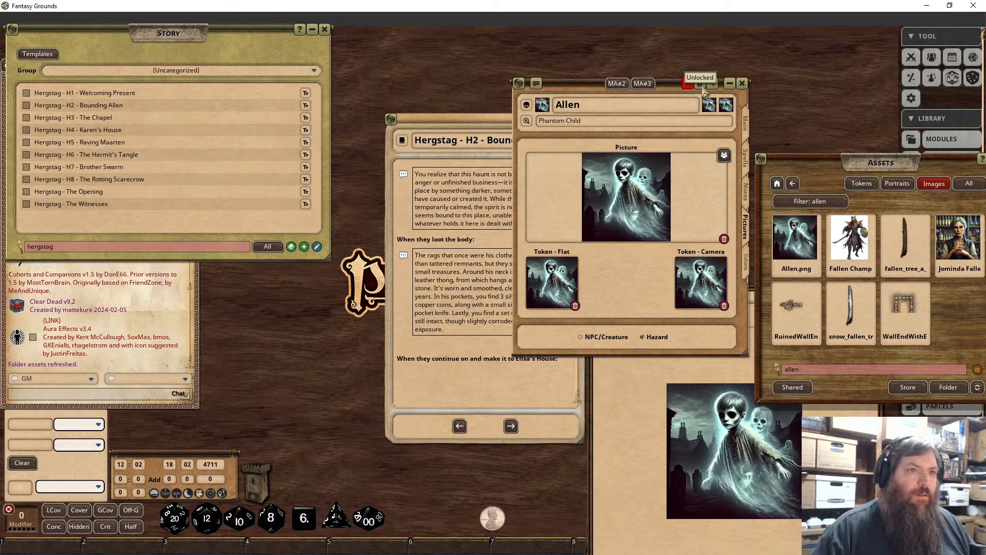
# Add a link to the Allen campaign image in the Allen record's notes and close the image.
pyautogui.click(746, 195)
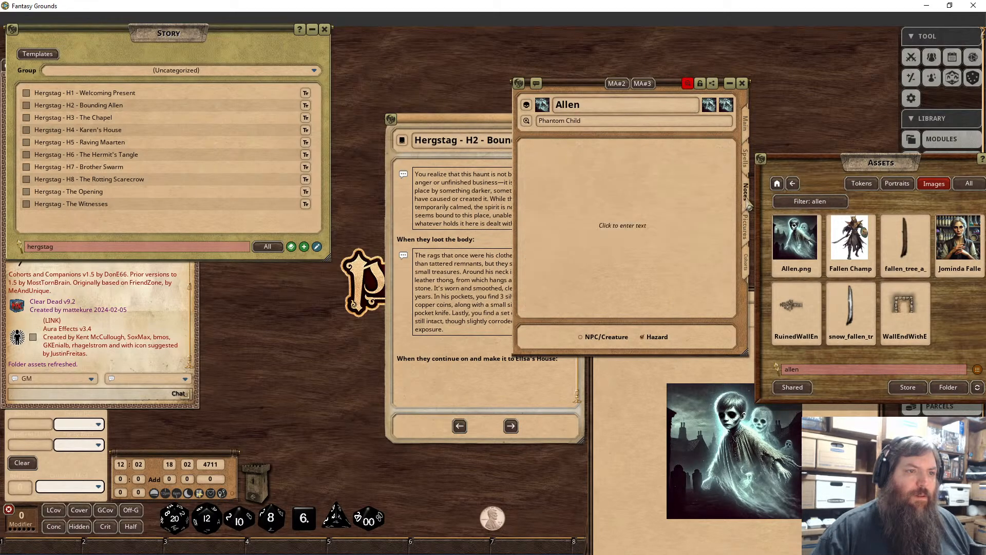
pyautogui.click(746, 159)
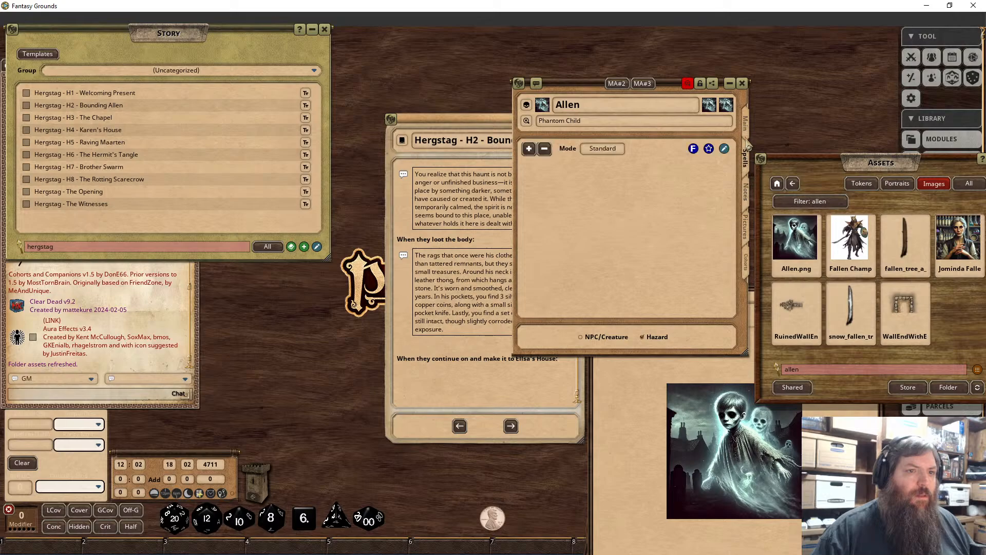
pyautogui.click(746, 197)
pyautogui.click(630, 446)
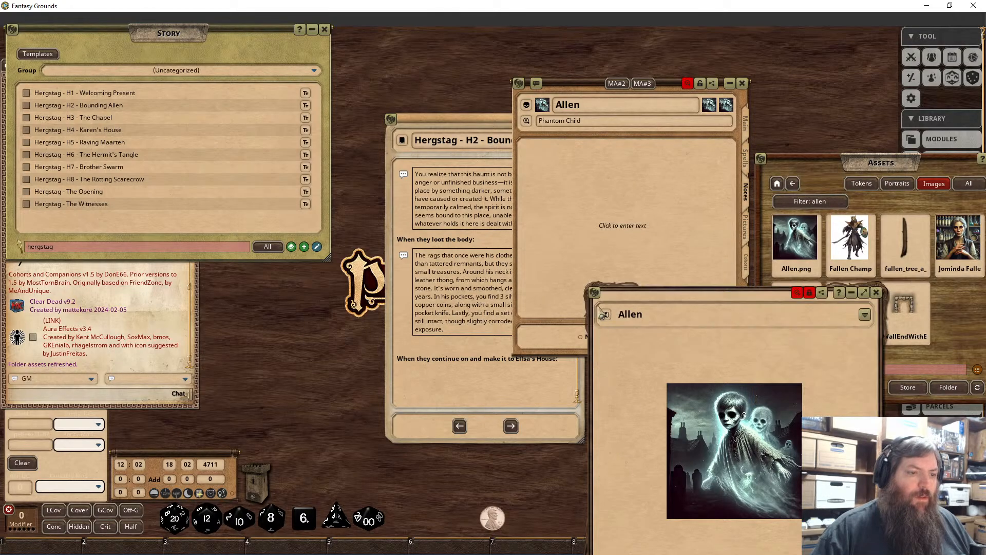
pyautogui.moveTo(603, 314); pyautogui.dragTo(545, 150)
pyautogui.click(876, 292)
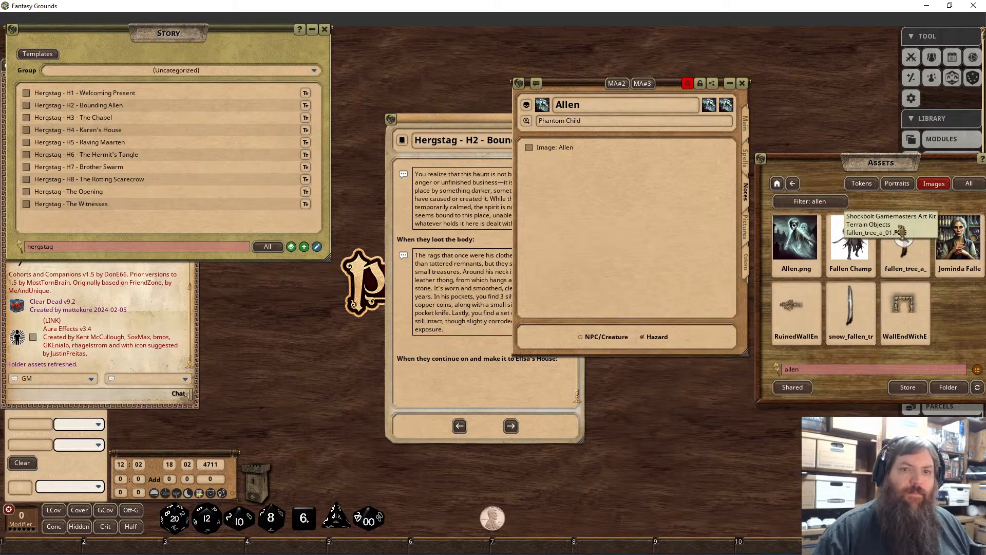
# Close the asset library and show the Allen record's main statistics beside the H2 story entry.
pyautogui.moveTo(923, 163); pyautogui.dragTo(800, 161)
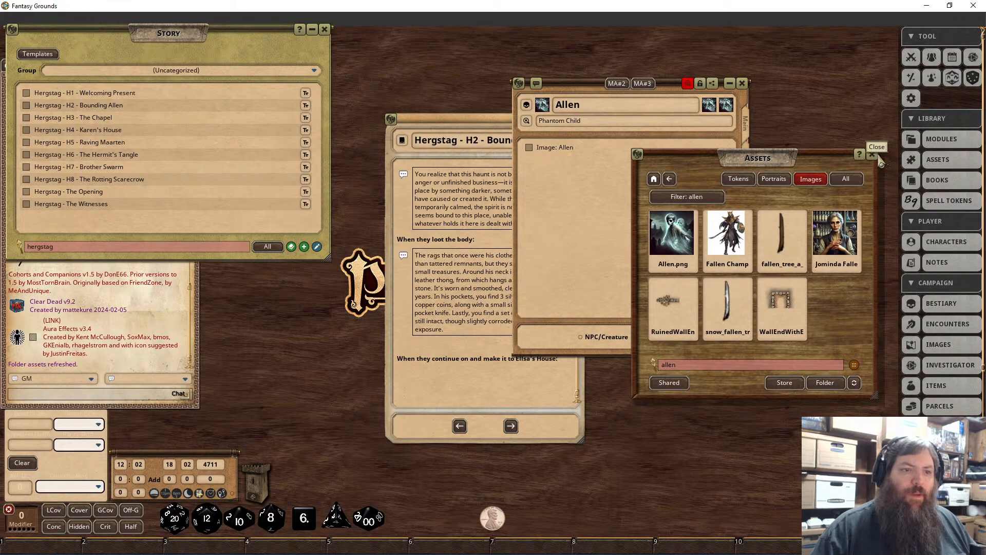
pyautogui.click(882, 155)
pyautogui.moveTo(663, 84); pyautogui.dragTo(768, 143)
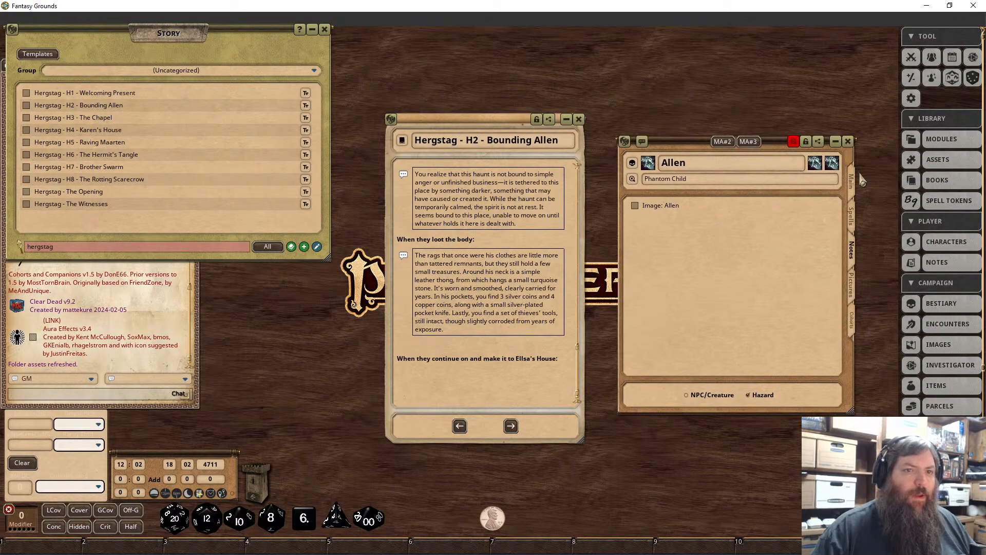
pyautogui.click(851, 182)
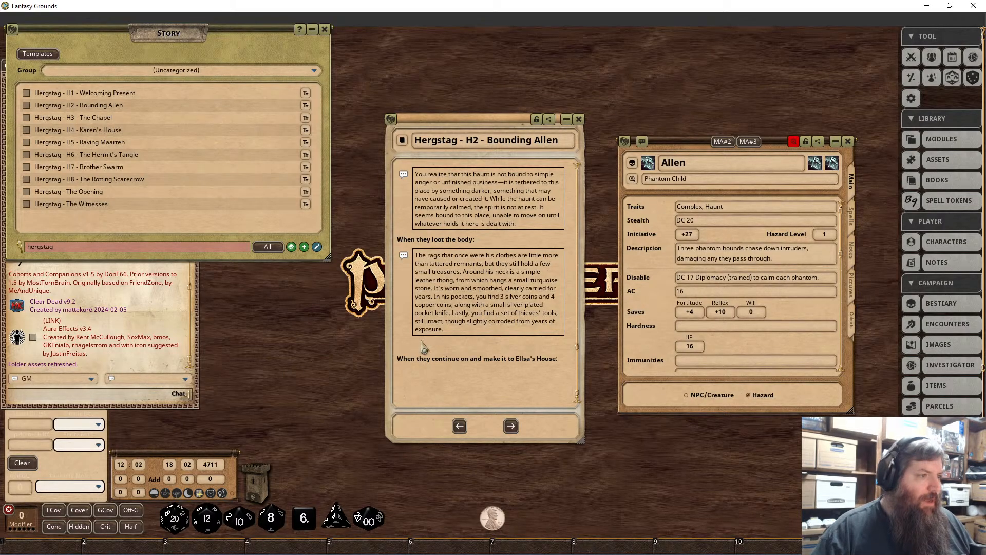
# Create a new parcel named "Hergstag - H2 - Bounding Allen".
pyautogui.click(939, 406)
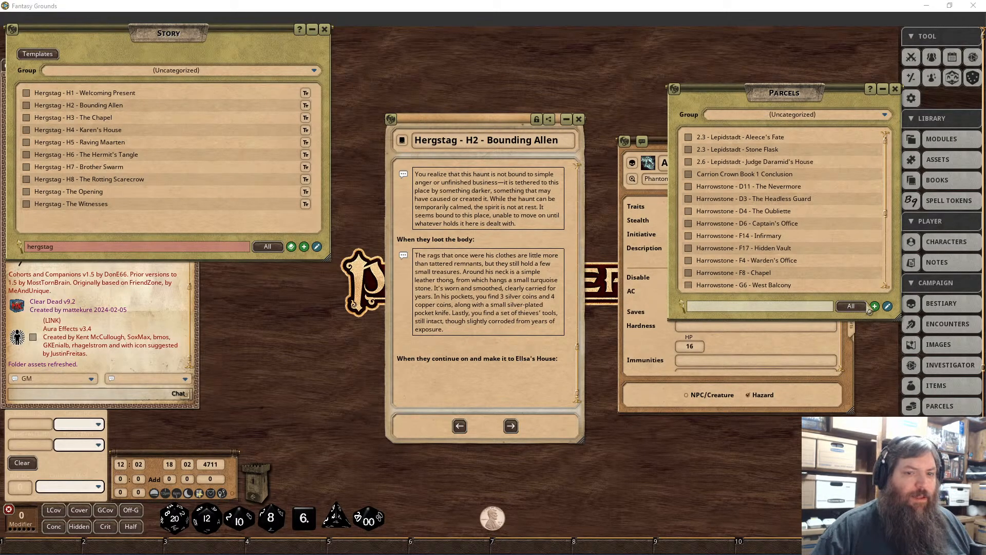
pyautogui.click(874, 307)
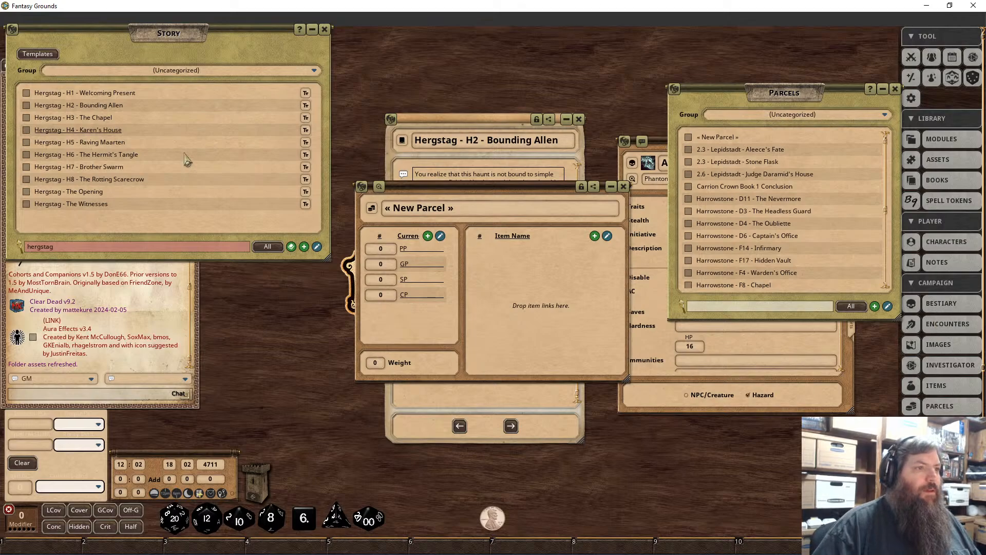
pyautogui.click(465, 208)
pyautogui.write('Hergs')
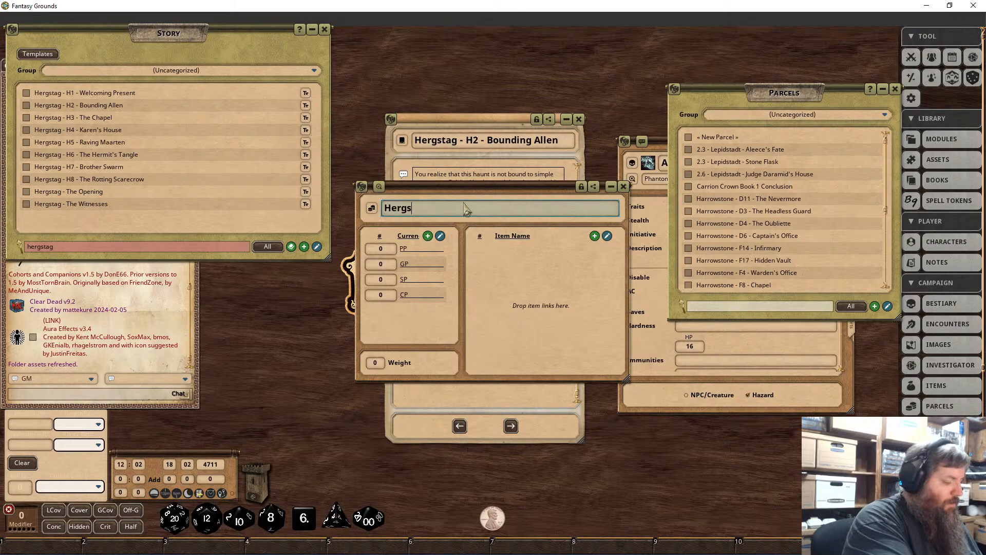
pyautogui.write('tag - H2 - Bounding Al')
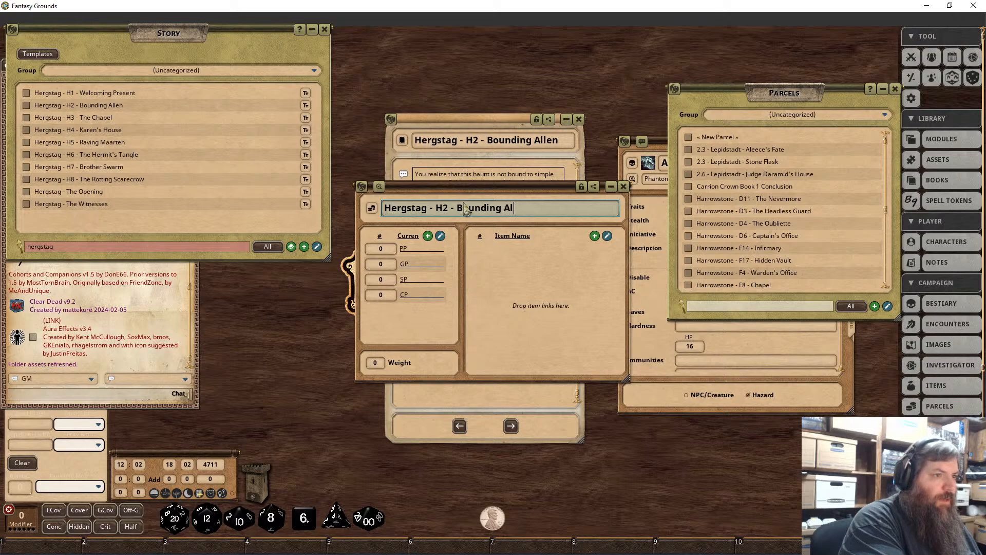
pyautogui.write('lanen')
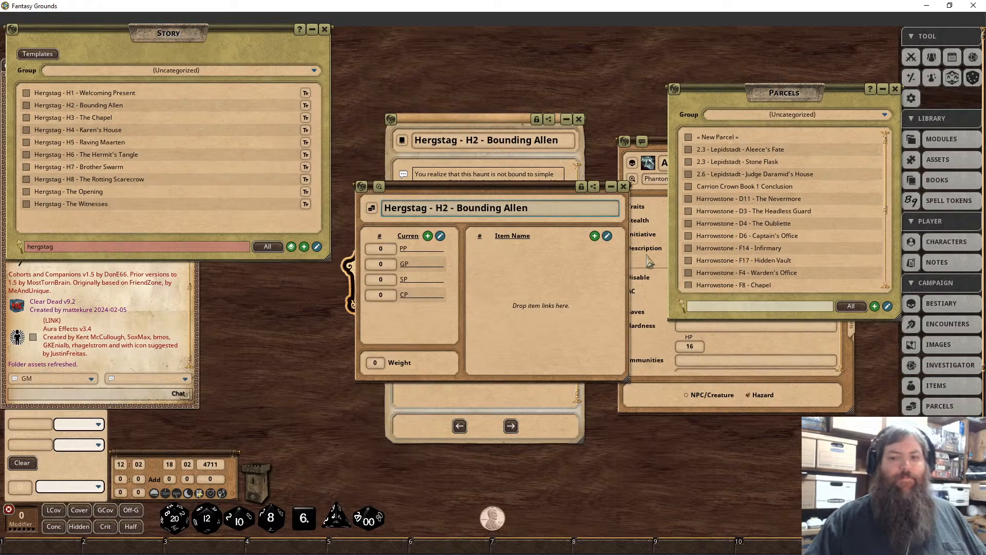
pyautogui.click(583, 272)
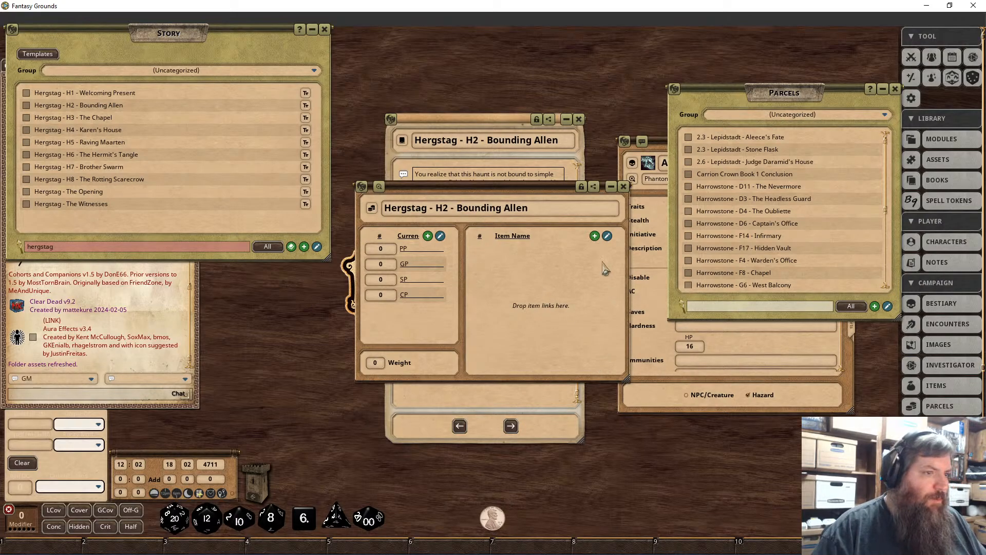
# Add an item to the parcel, open its record and make its name read "Turquoise Gem".
pyautogui.click(594, 236)
pyautogui.click(525, 250)
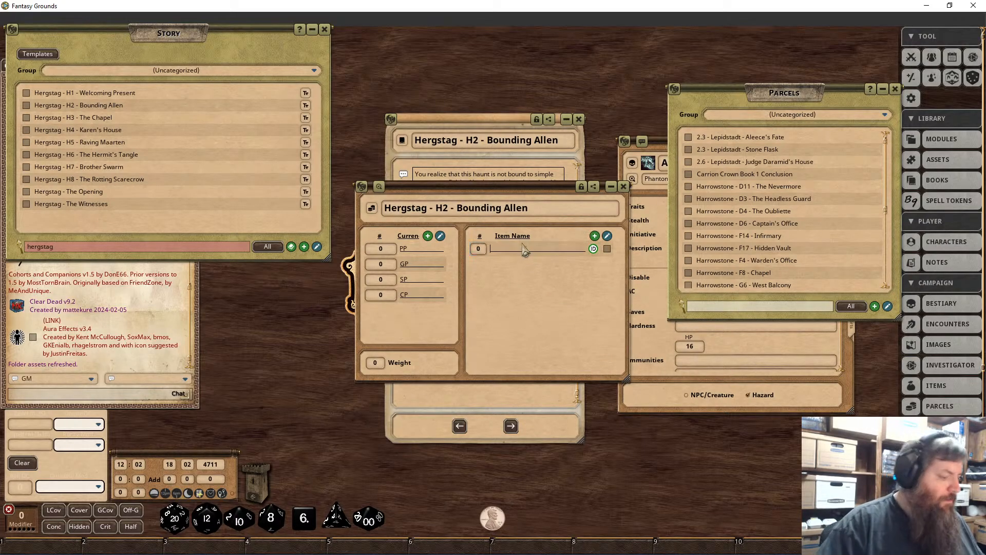
pyautogui.write('Thr')
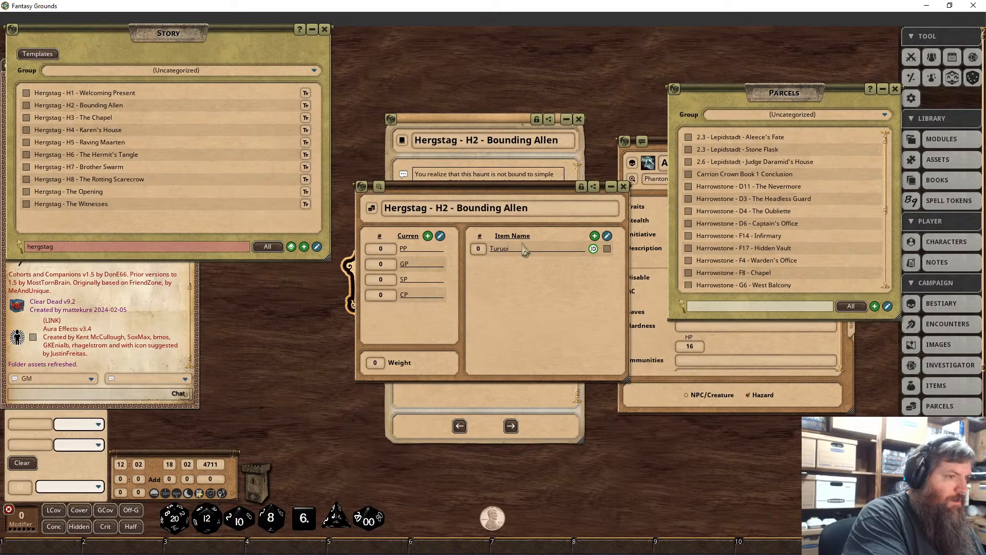
pyautogui.write('se Gem')
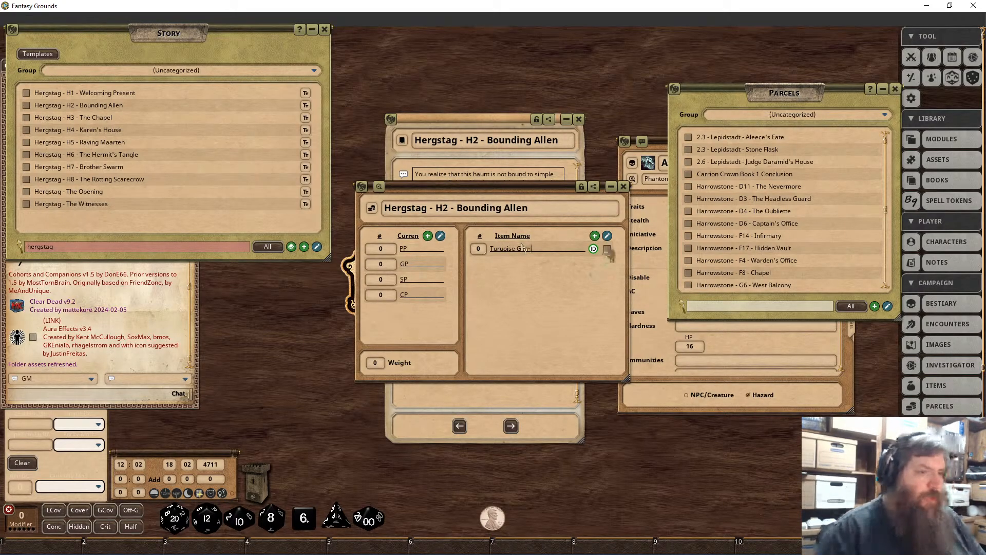
pyautogui.click(607, 249)
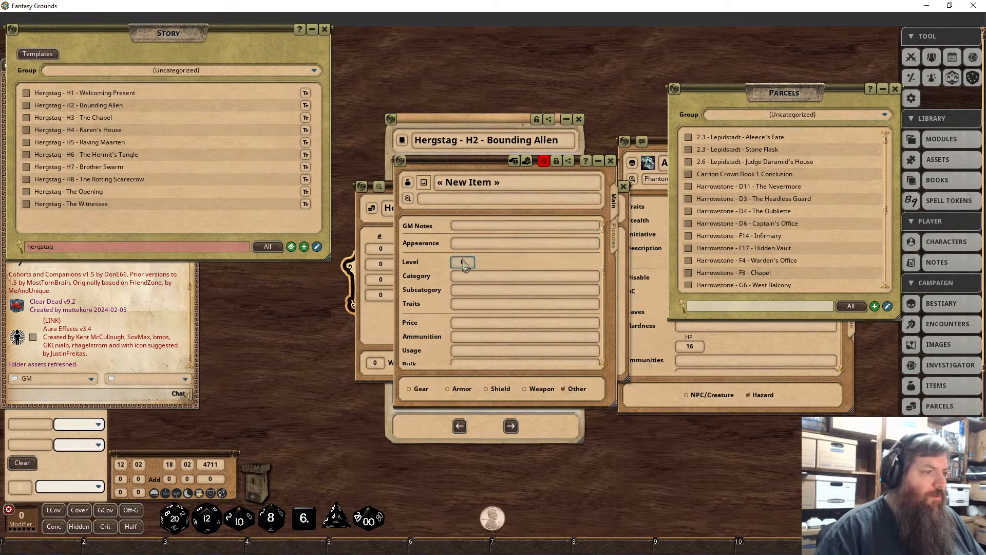
pyautogui.click(489, 184)
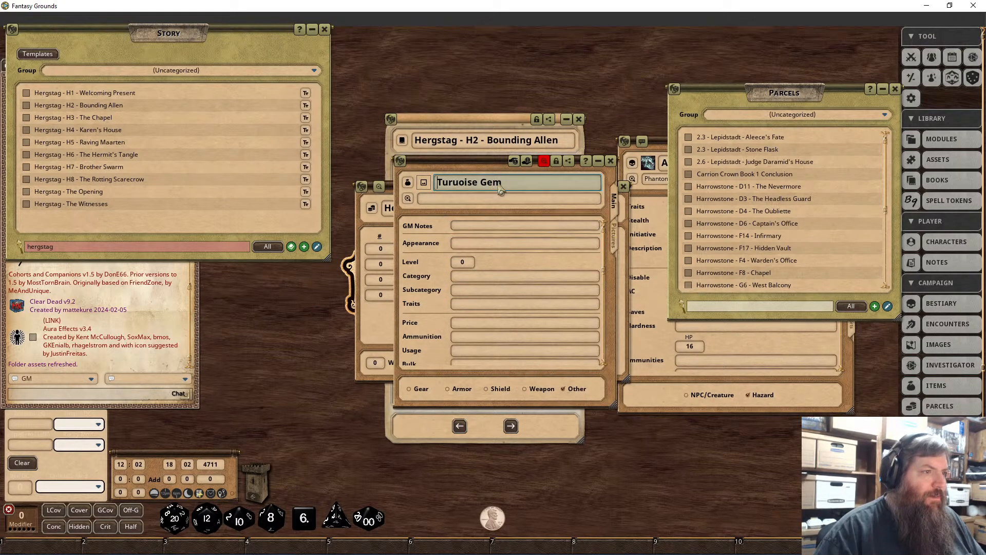
pyautogui.click(452, 184)
pyautogui.write('q')
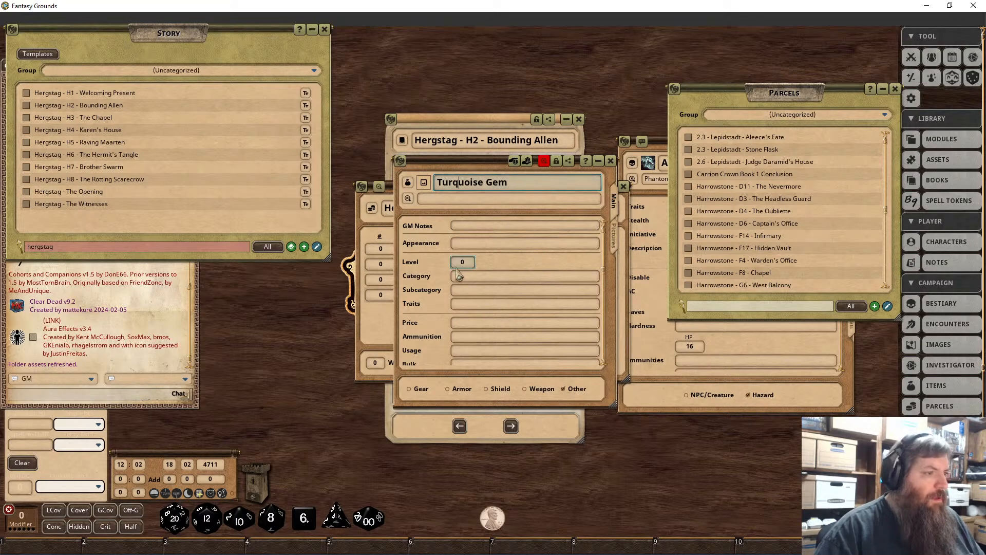
# Set the Turquoise Gem's price to 2 gp, then lock and close its item record.
pyautogui.click(462, 324)
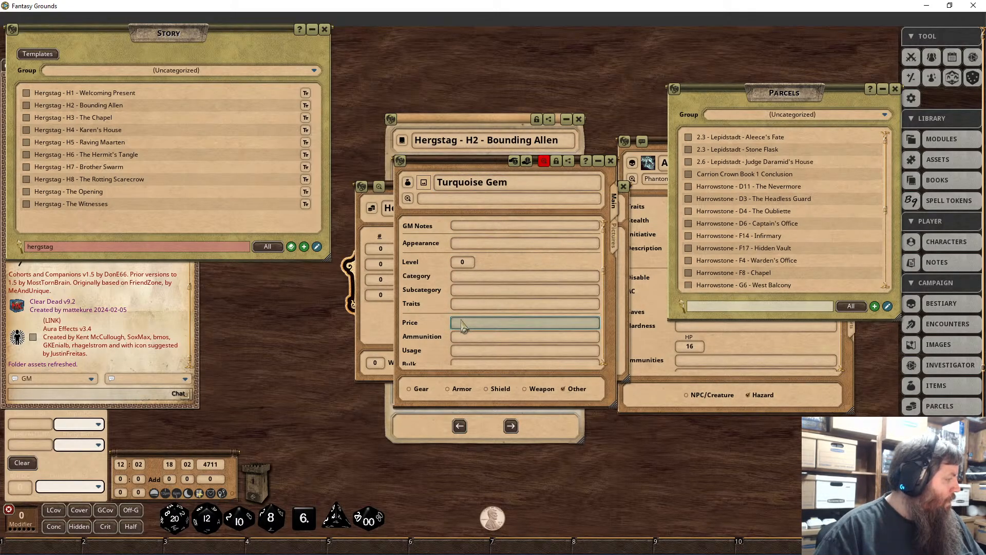
pyautogui.write('2')
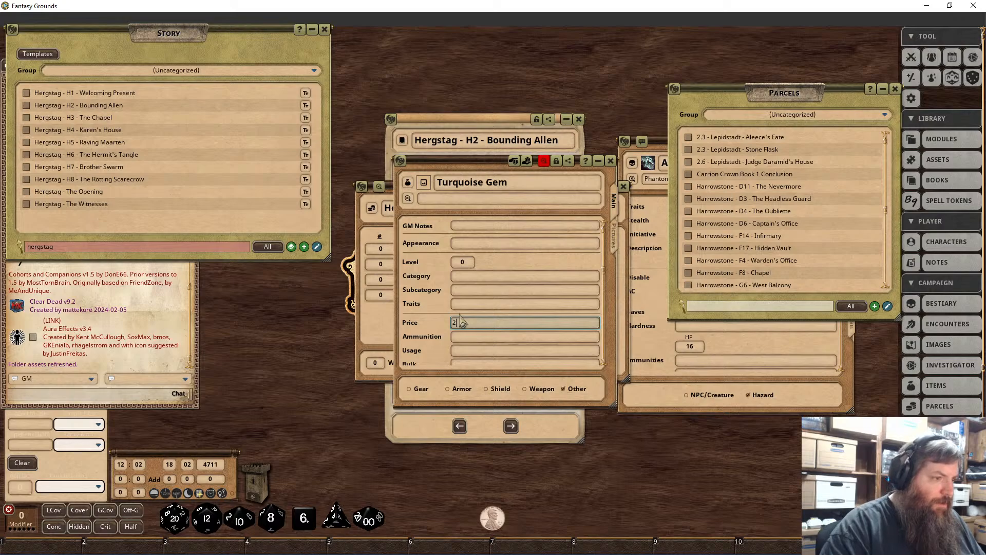
pyautogui.write(' gp')
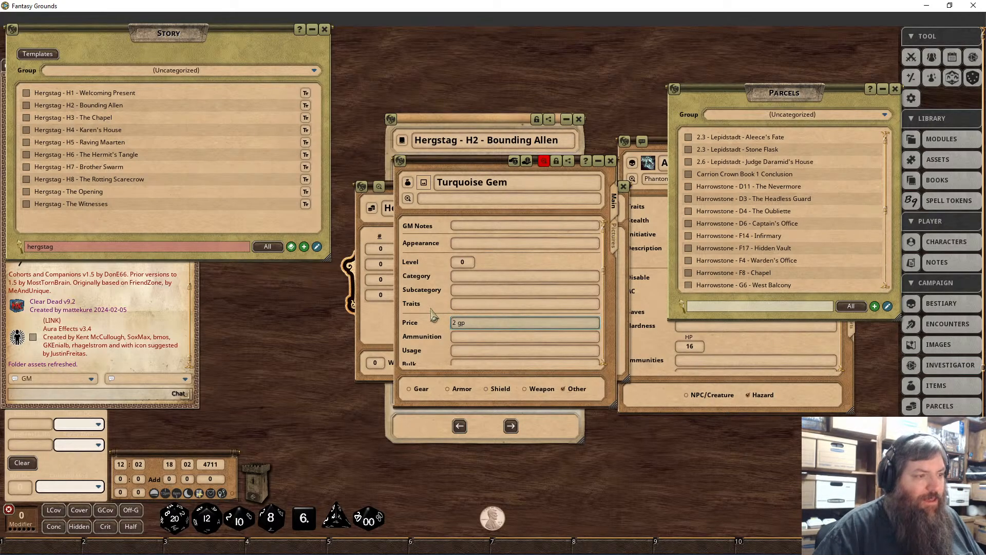
pyautogui.click(556, 162)
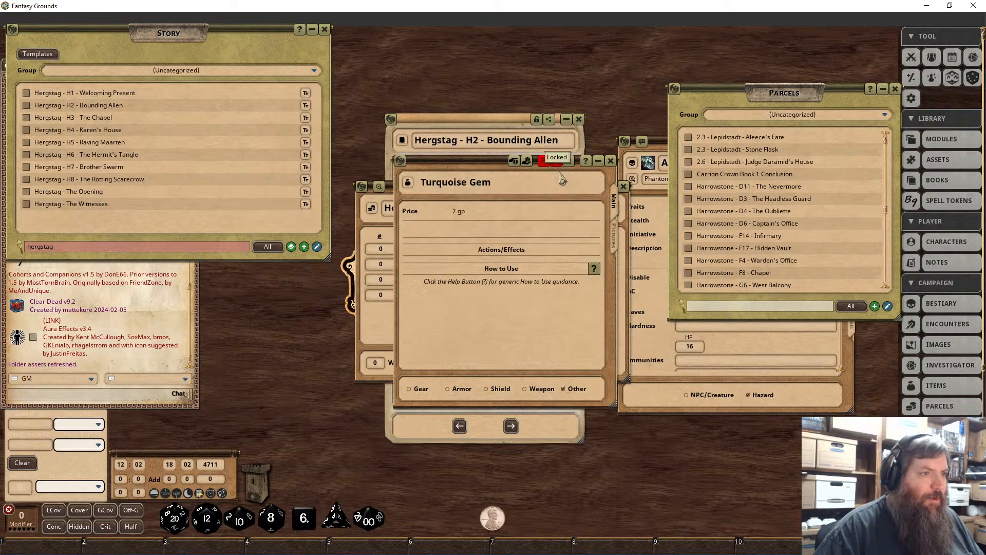
pyautogui.click(610, 161)
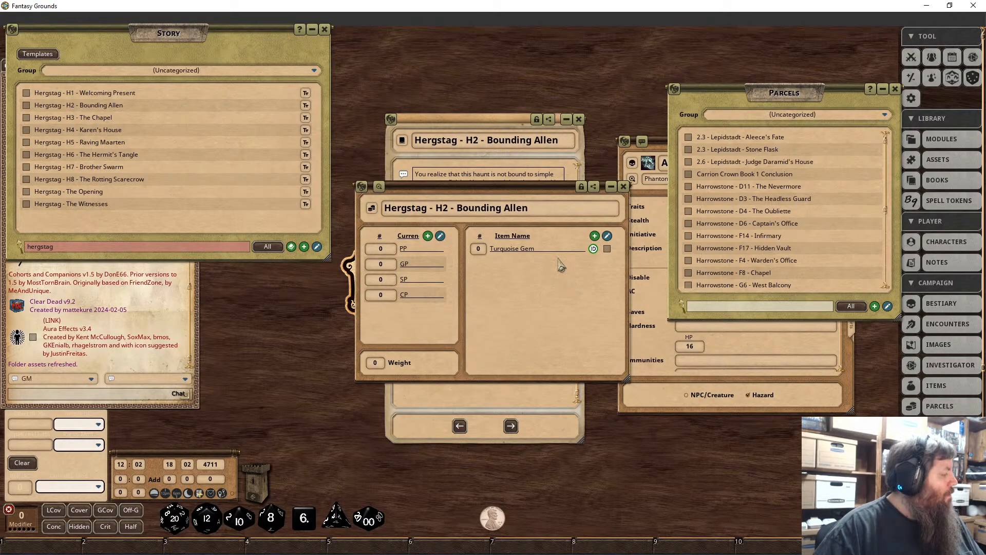
# Set the parcel's currency to 3 SP and 4 CP.
pyautogui.click(381, 280)
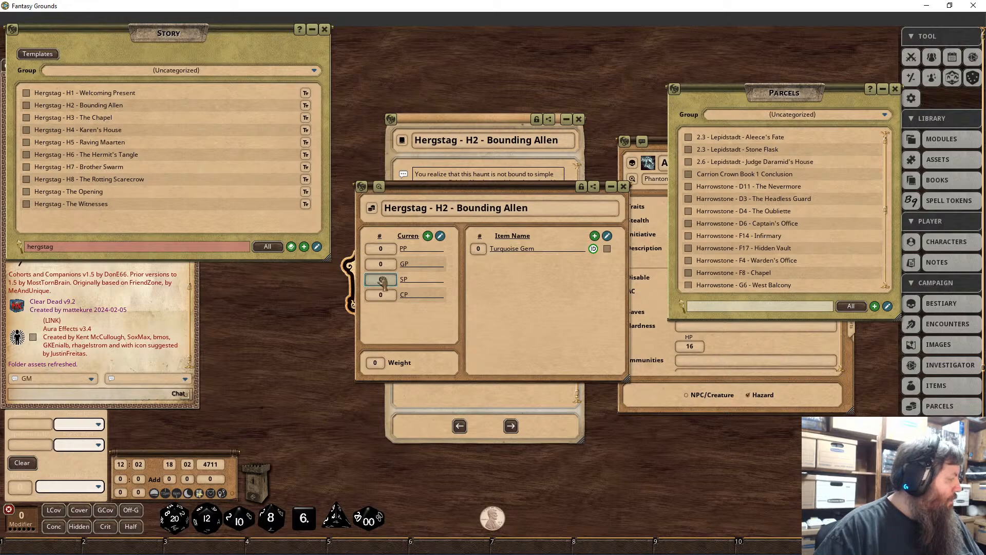
pyautogui.write('3')
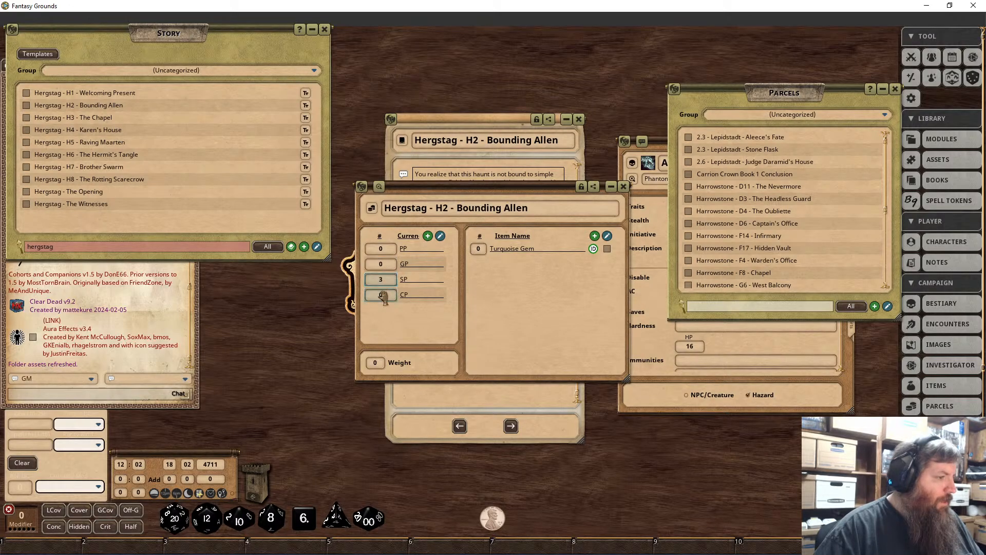
pyautogui.write('4')
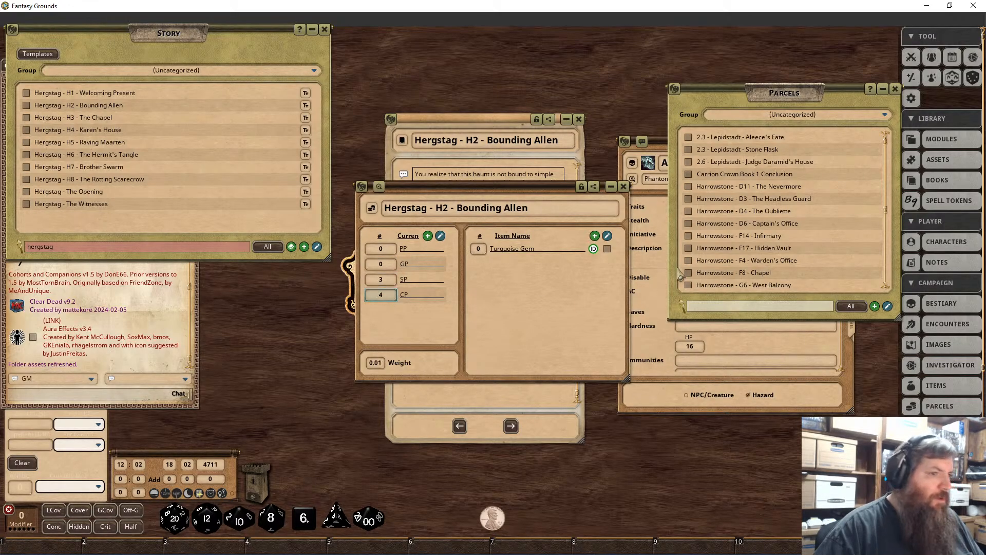
# Add a second item named "Silver Pocket Knife" to the parcel.
pyautogui.click(594, 235)
pyautogui.write('Silver')
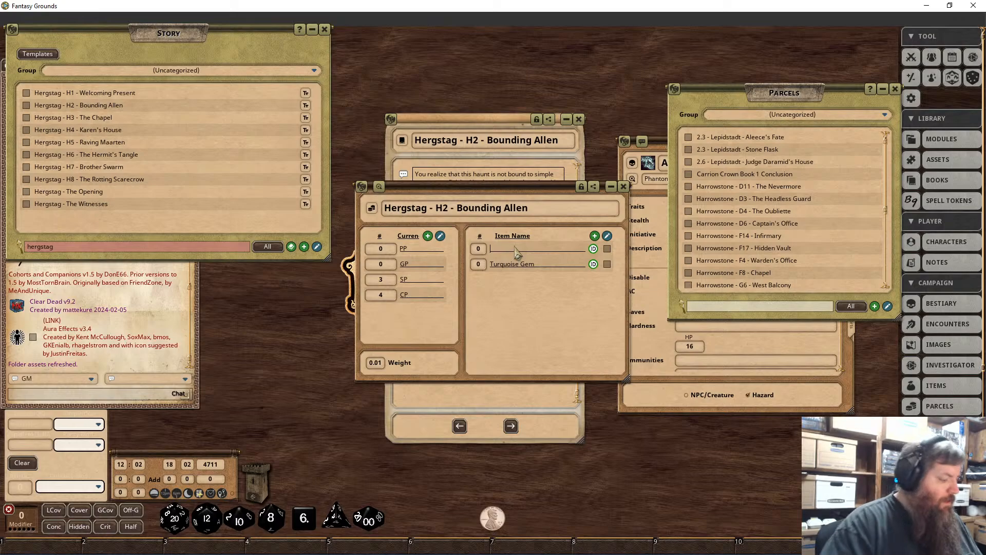
pyautogui.write(' Pocket Knife')
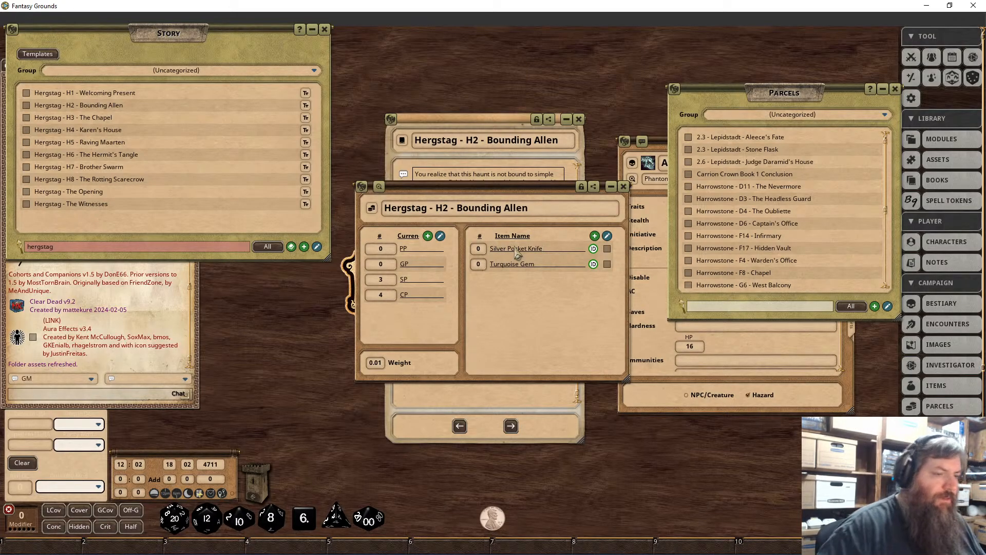
# Open the Silver Pocket Knife record and enter its appearance as "Plated with silver, not a functional weapon, decorative only.".
pyautogui.click(606, 250)
pyautogui.click(459, 242)
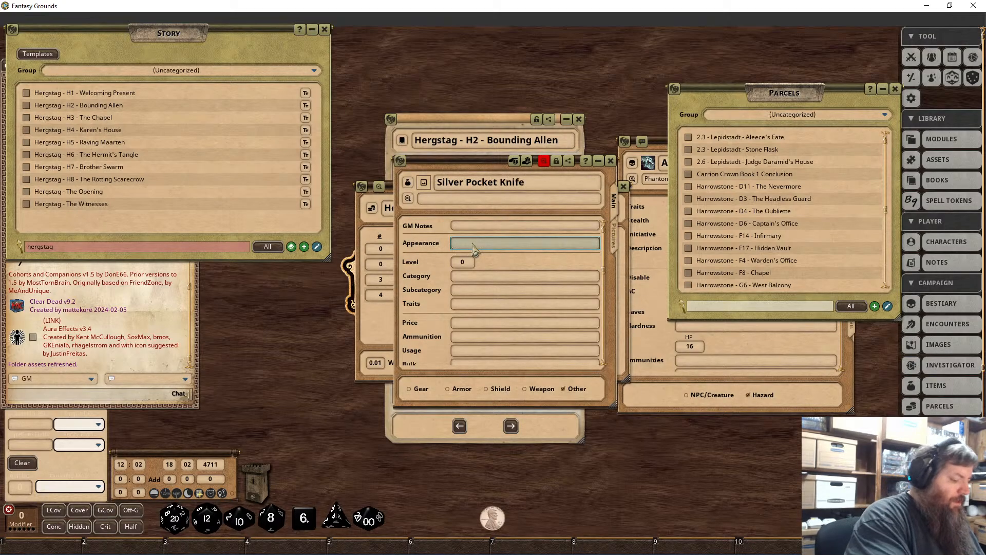
pyautogui.write('Plated with si')
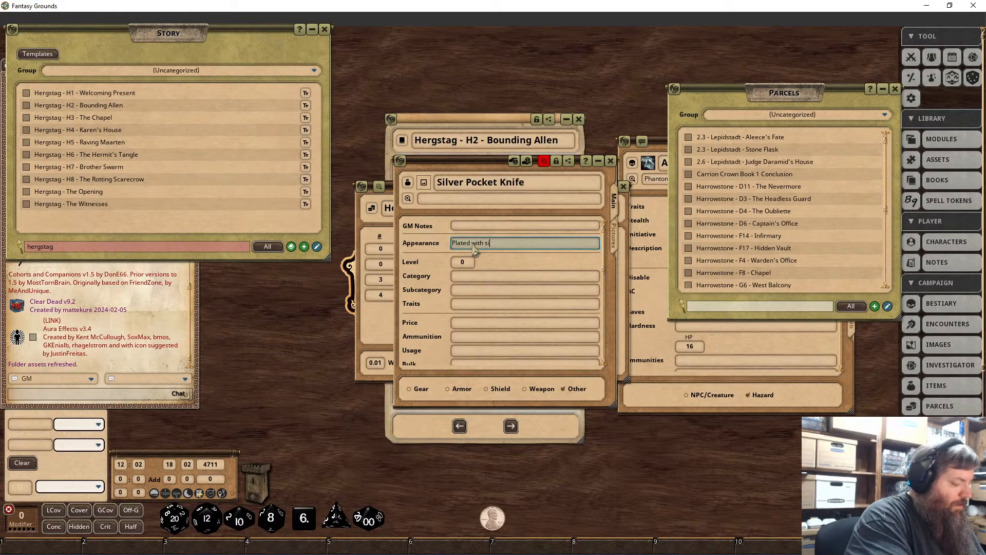
pyautogui.write('lver ')
pyautogui.write(' not a functional weapon as the ')
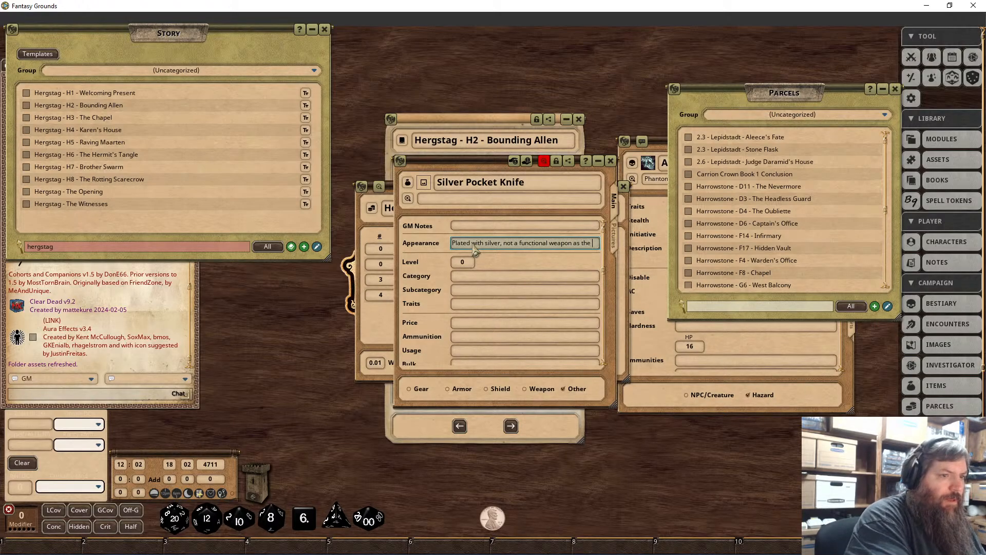
pyautogui.write('silver would')
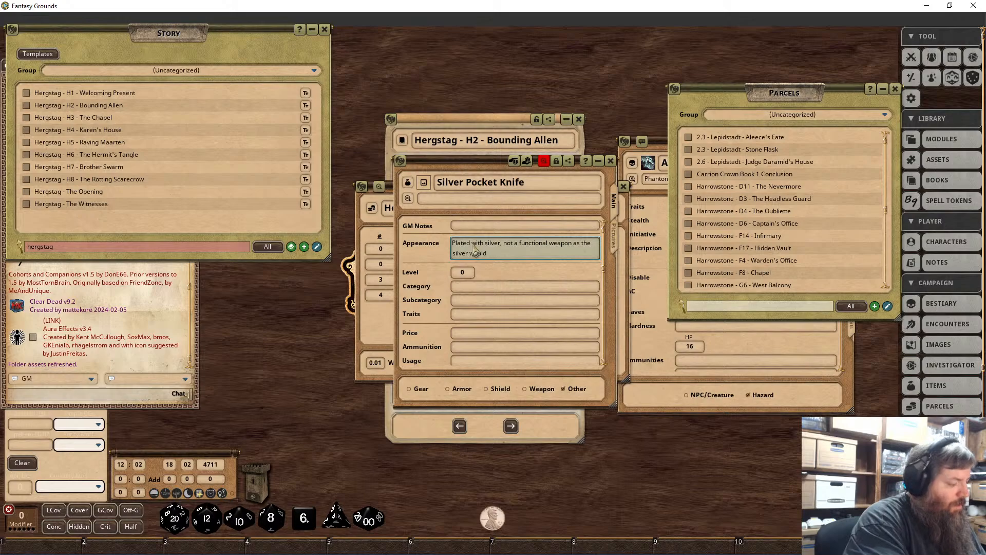
pyautogui.press('BackSpace')
pyautogui.press('BackSpace')
pyautogui.press('BackSpace')
pyautogui.press('BackSpace')
pyautogui.press('BackSpace')
pyautogui.press('BackSpace')
pyautogui.press('BackSpace')
pyautogui.press('BackSpace')
pyautogui.press('BackSpace')
pyautogui.press('BackSpace')
pyautogui.press('BackSpace')
pyautogui.press('BackSpace')
pyautogui.press('BackSpace')
pyautogui.press('BackSpace')
pyautogui.press('BackSpace')
pyautogui.press('BackSpace')
pyautogui.press('BackSpace')
pyautogui.press('BackSpace')
pyautogui.press('BackSpace')
pyautogui.press('BackSpace')
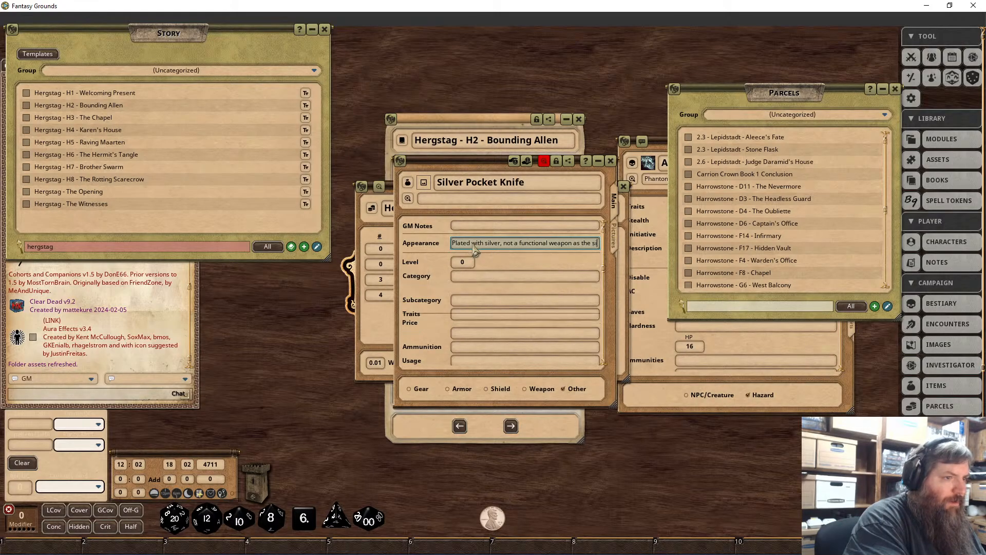
pyautogui.write(', decorative onl')
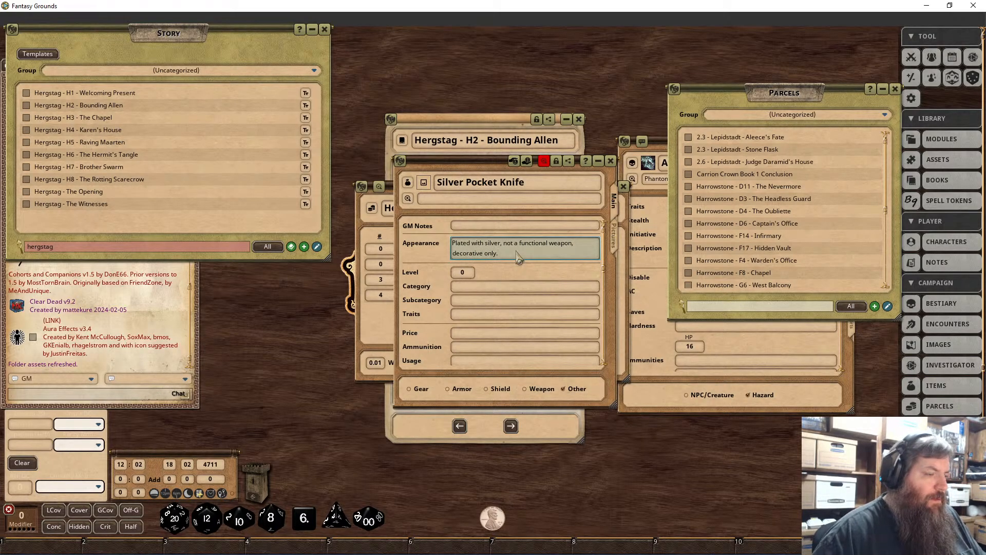
pyautogui.write('y.')
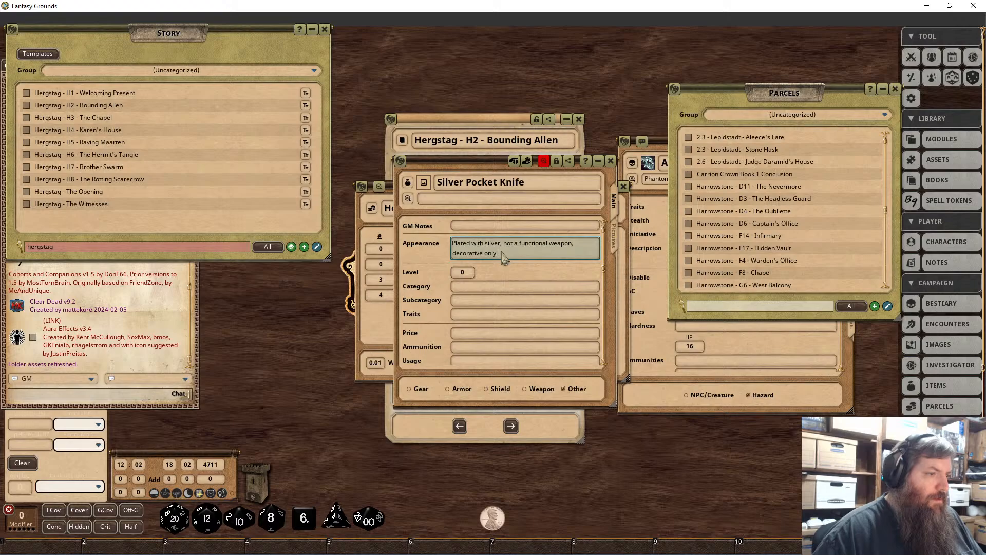
# Add to the knife's appearance text: "Silver would scrape off easily and have less value than the knife as a whole.".
pyautogui.write(' Silver would scrape off')
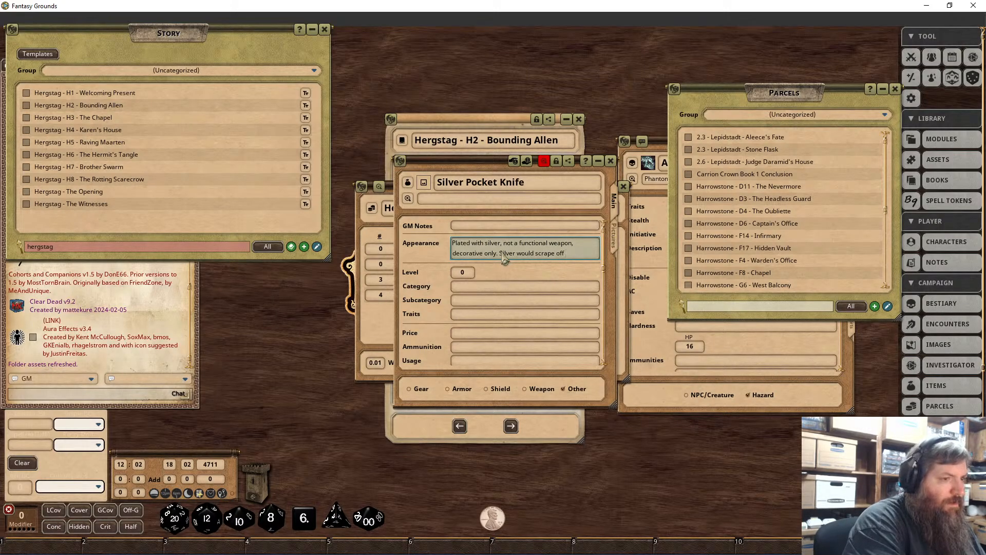
pyautogui.write('easily')
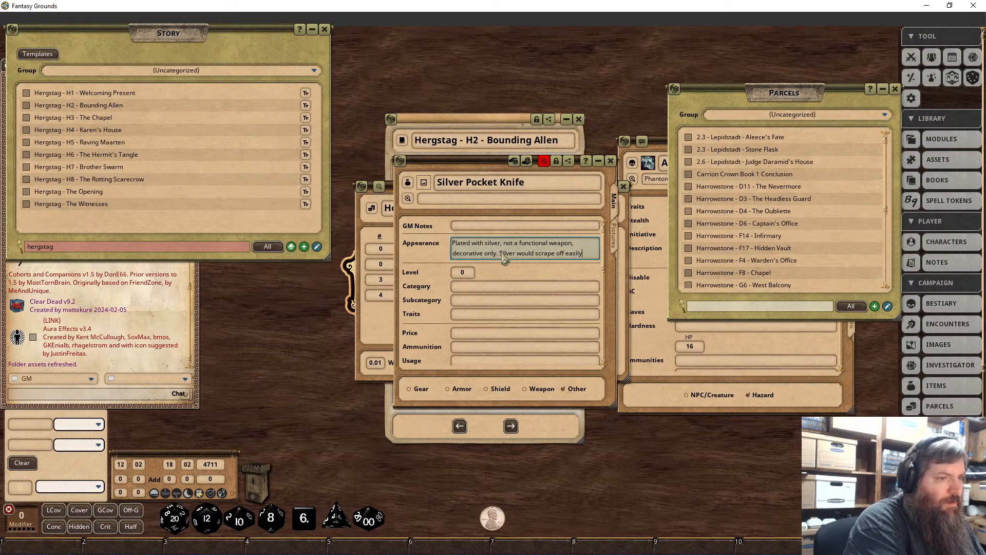
pyautogui.write(' and')
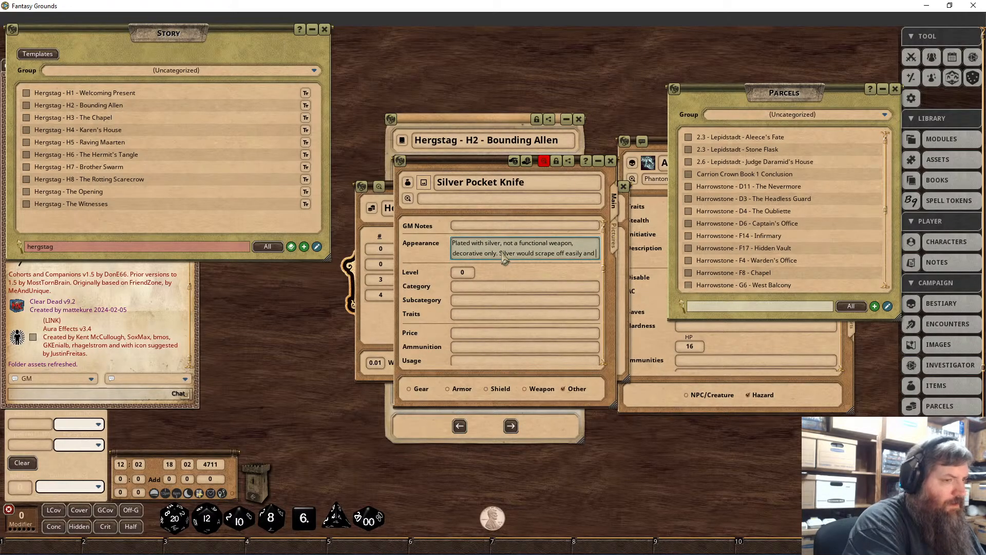
pyautogui.write(' have less value than the knife as a whole.')
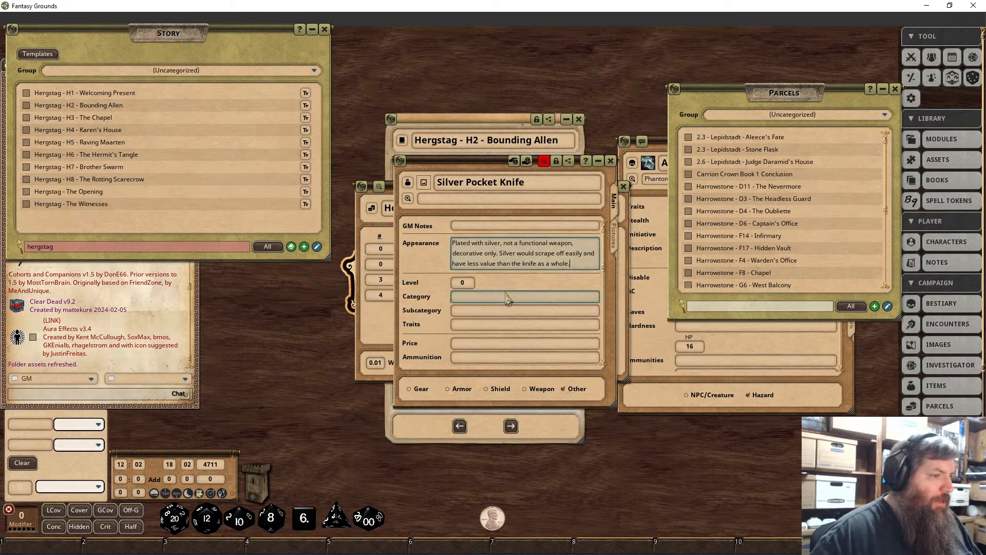
# Set the Silver Pocket Knife's price to 4 sp.
pyautogui.scroll(-1, 465, 309)
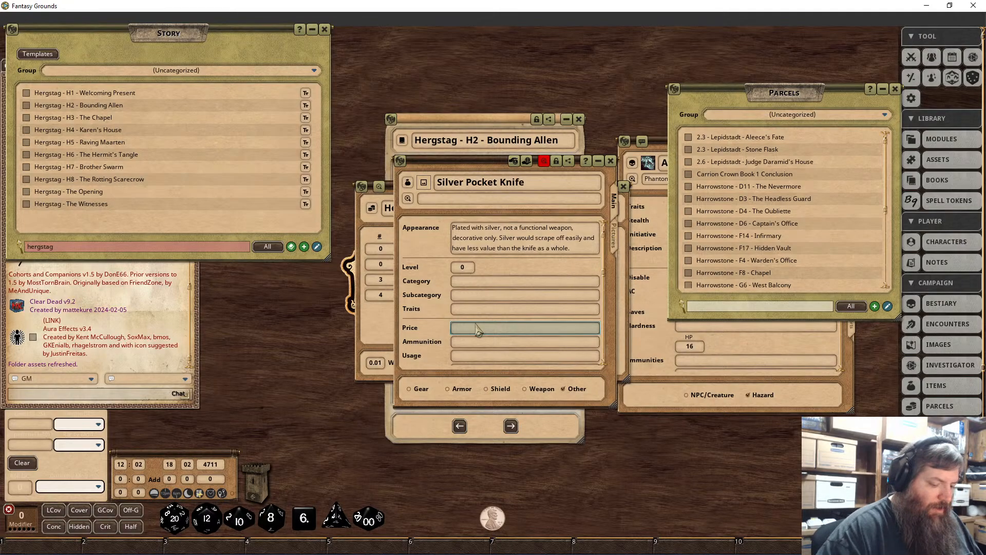
pyautogui.click(477, 328)
pyautogui.write('4 sp')
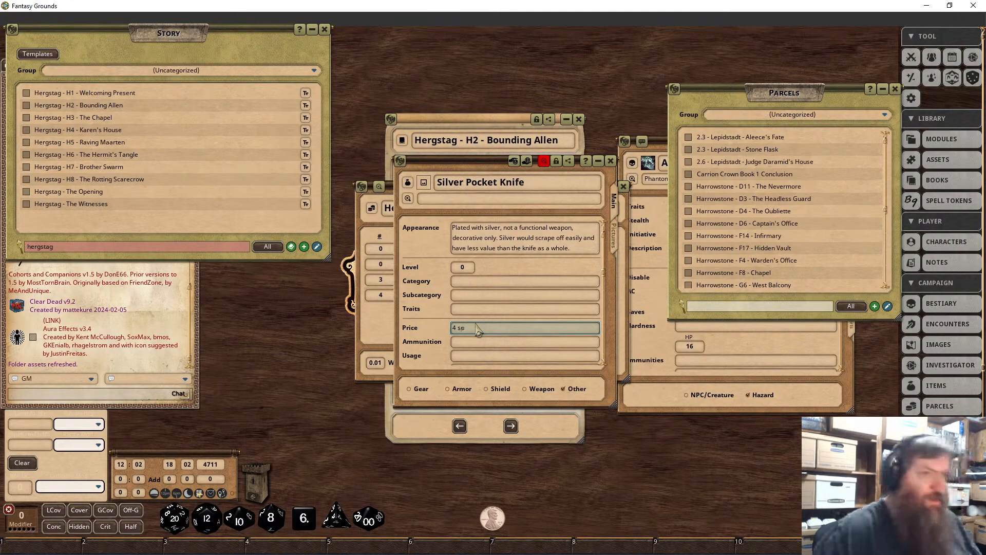
# Lock and close the Silver Pocket Knife record, and search the campaign's items for "thieve".
pyautogui.click(557, 162)
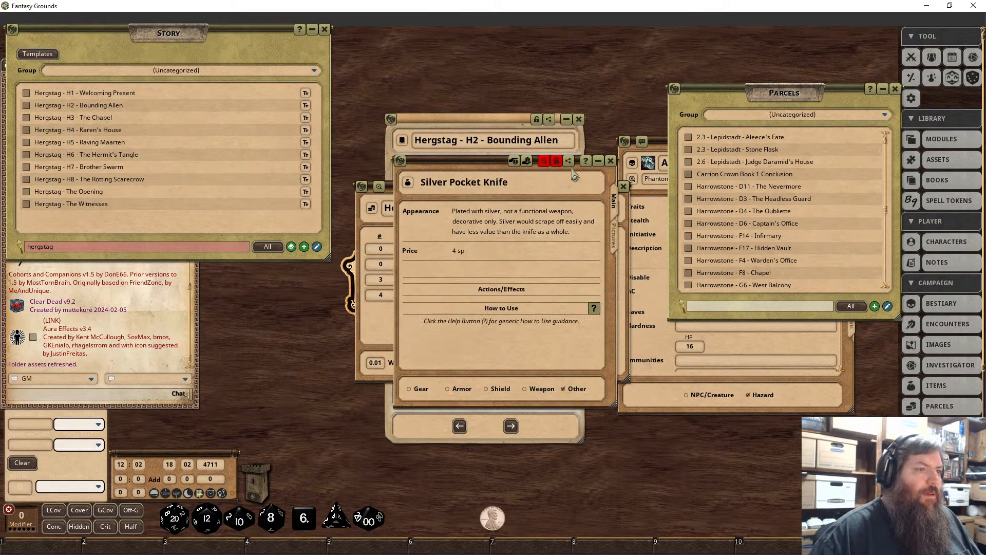
pyautogui.click(610, 161)
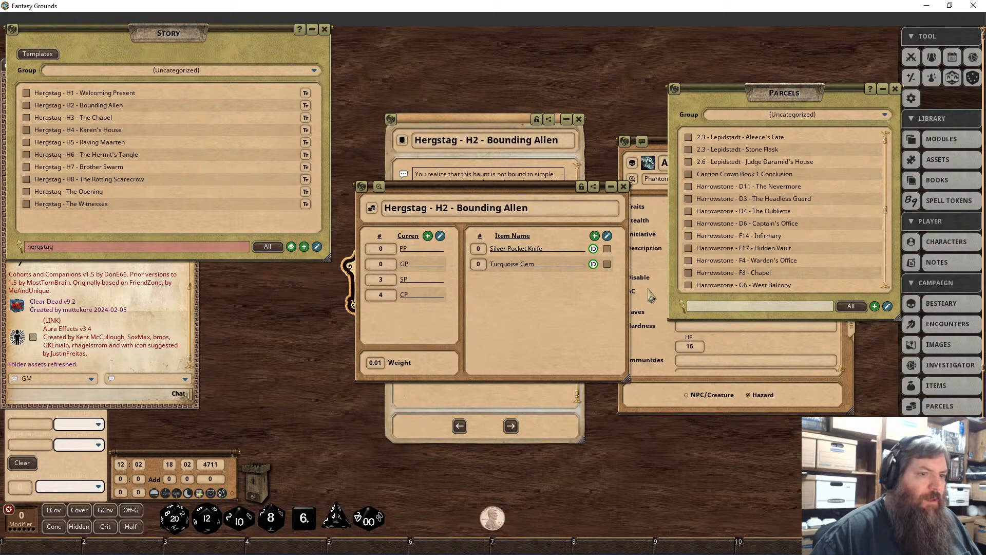
pyautogui.click(945, 386)
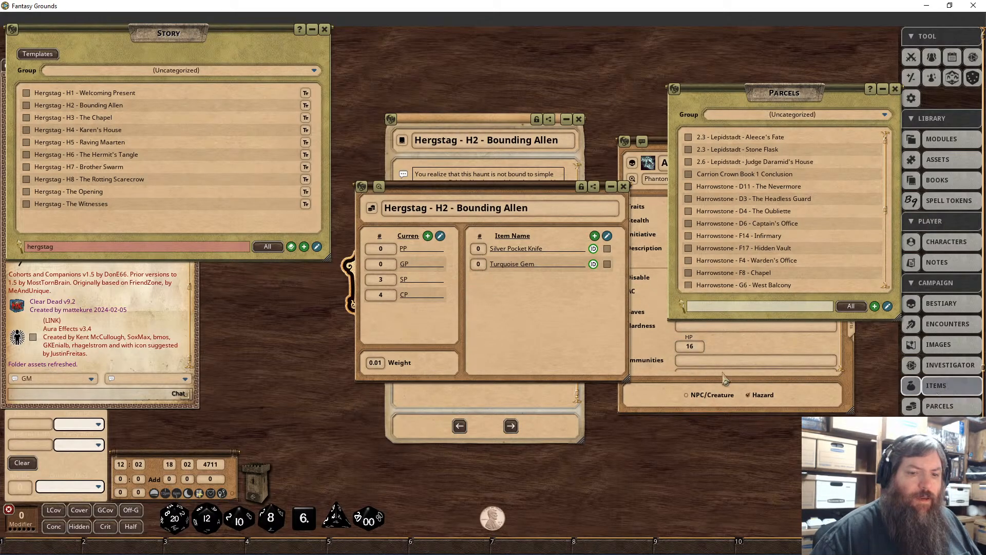
pyautogui.click(772, 442)
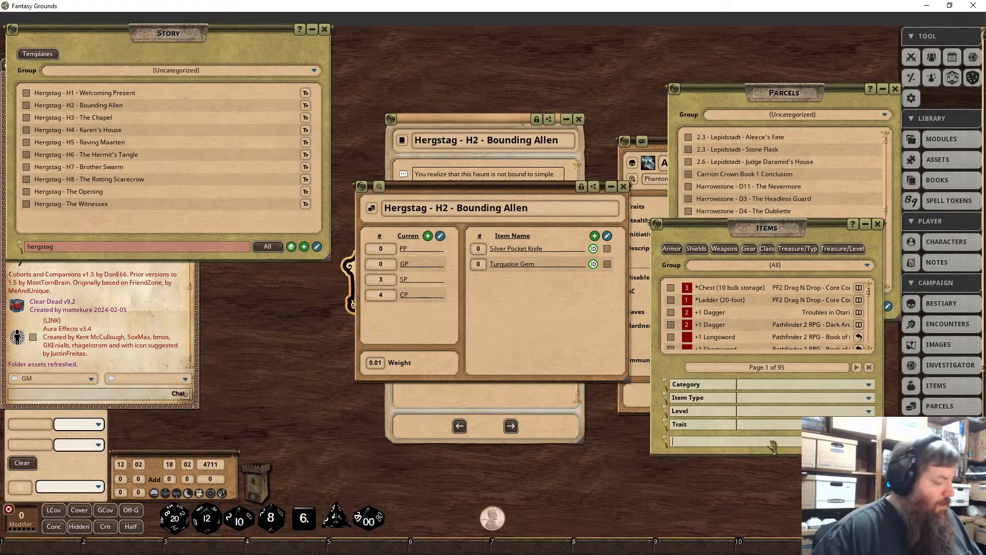
pyautogui.write('silver')
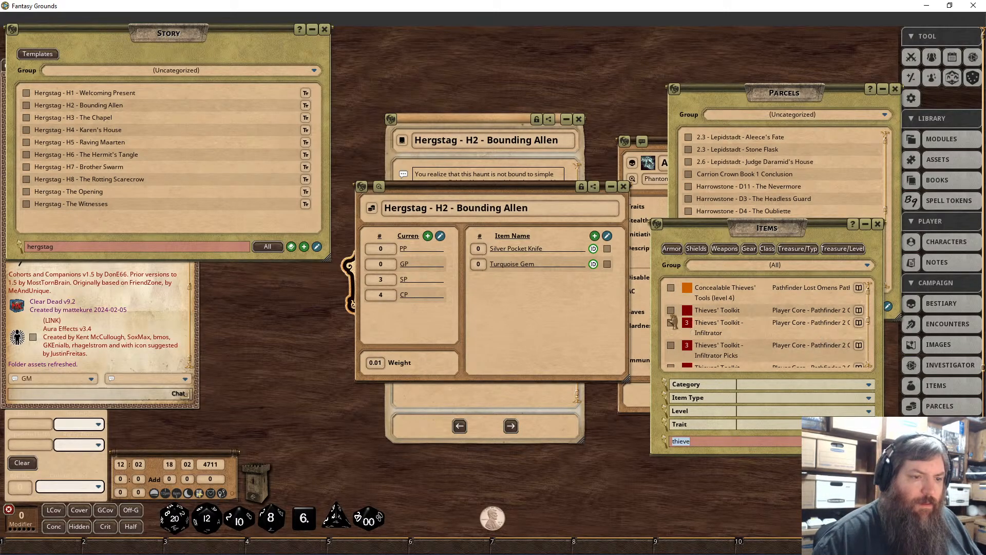
# Add the Thieves' tools item from the Pathfinder Second Edition Core Rules to the Bounding Allen parcel and close the item list.
pyautogui.moveTo(671, 315); pyautogui.dragTo(561, 321)
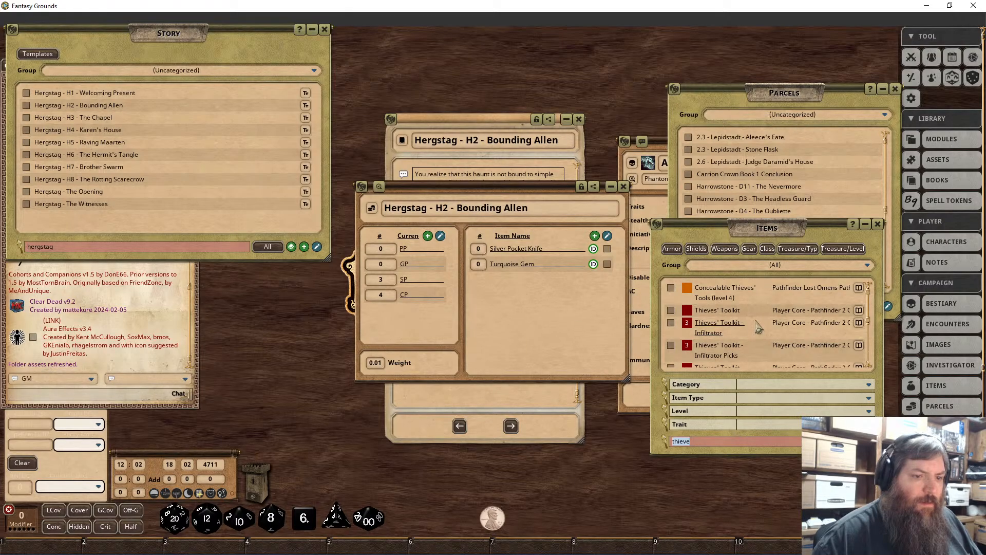
pyautogui.click(758, 330)
pyautogui.scroll(-1, 759, 330)
pyautogui.click(611, 162)
pyautogui.scroll(-2, 771, 329)
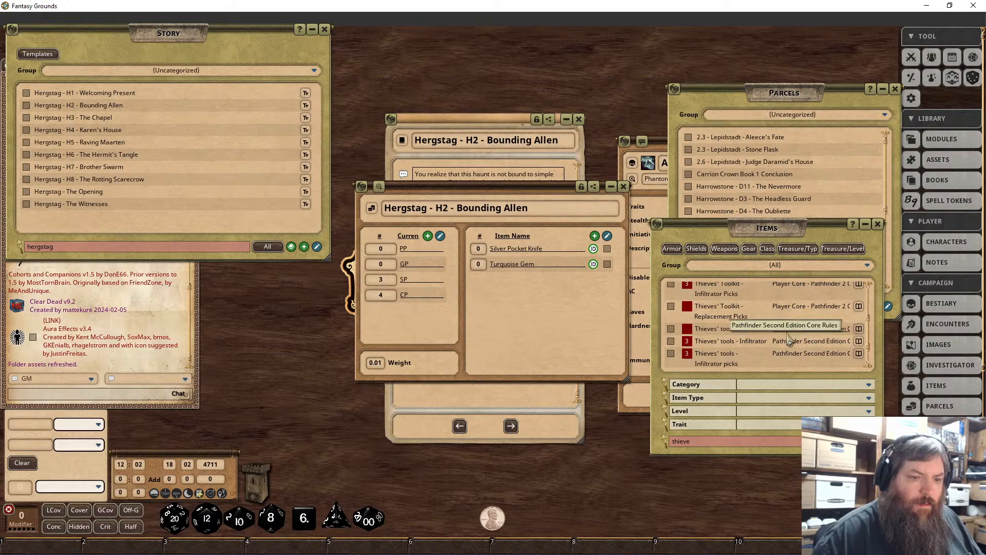
pyautogui.scroll(-1, 796, 332)
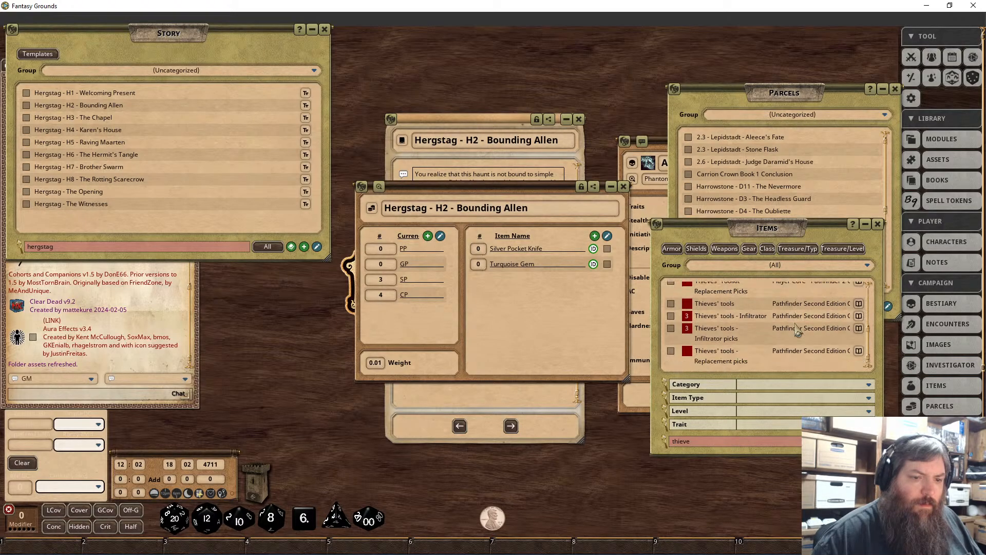
pyautogui.scroll(3, 796, 334)
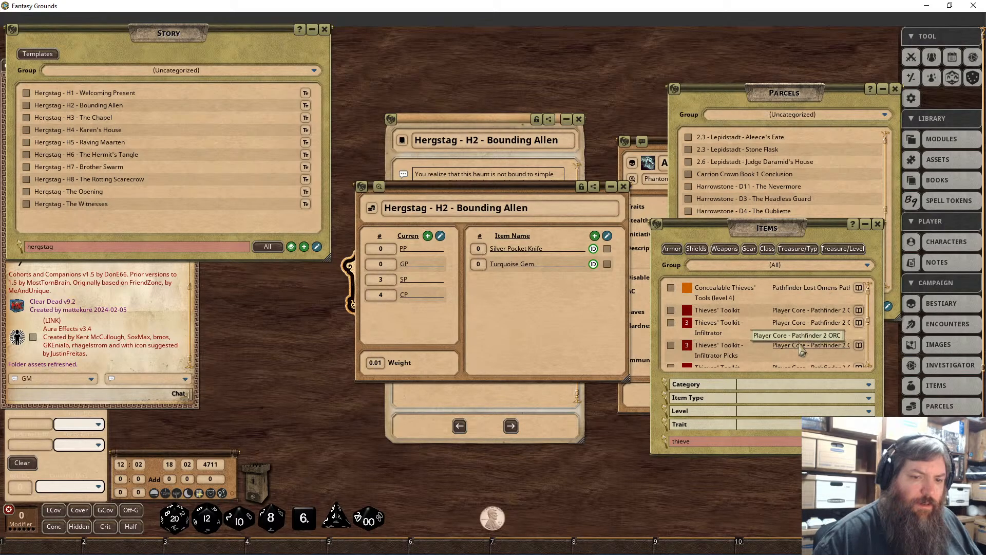
pyautogui.scroll(-1, 803, 334)
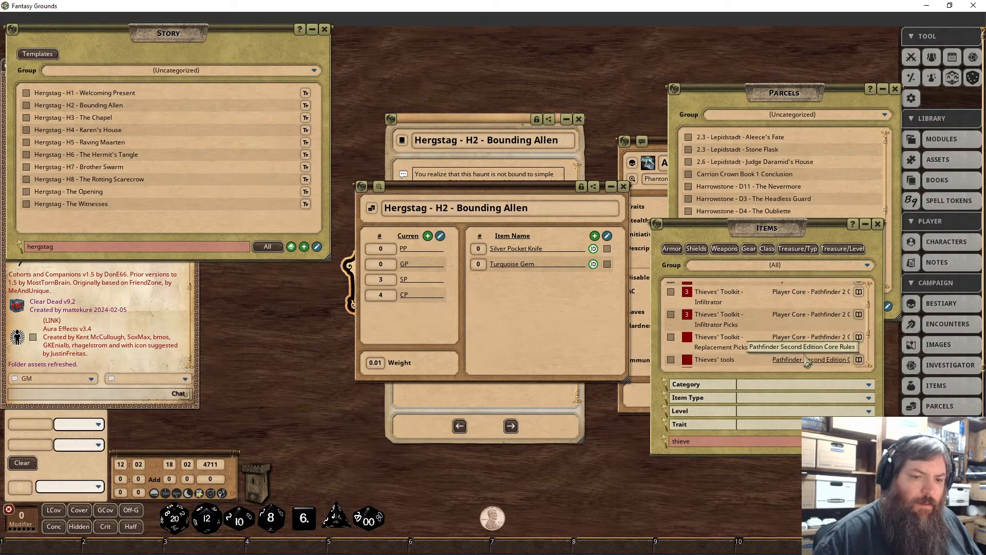
pyautogui.scroll(-1, 807, 362)
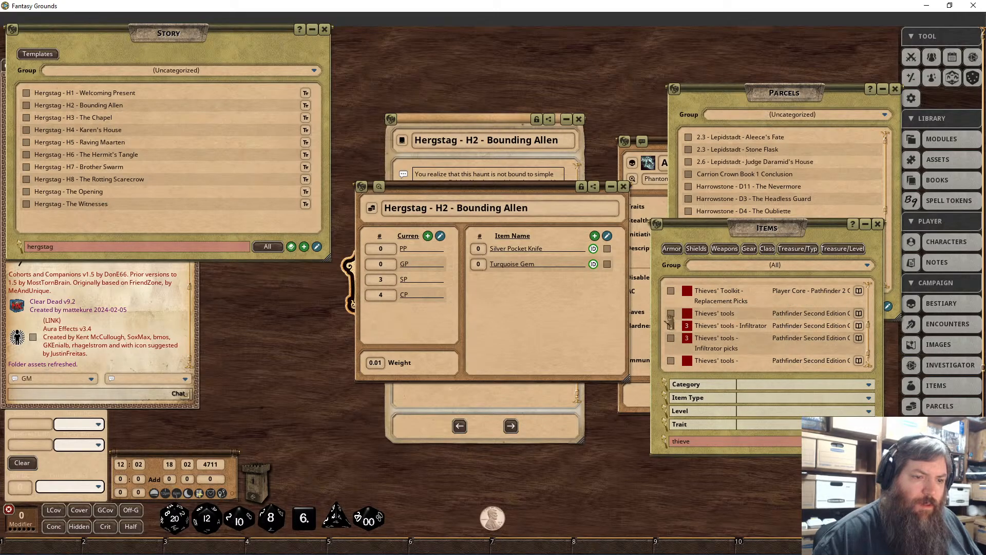
pyautogui.moveTo(669, 318); pyautogui.dragTo(525, 331)
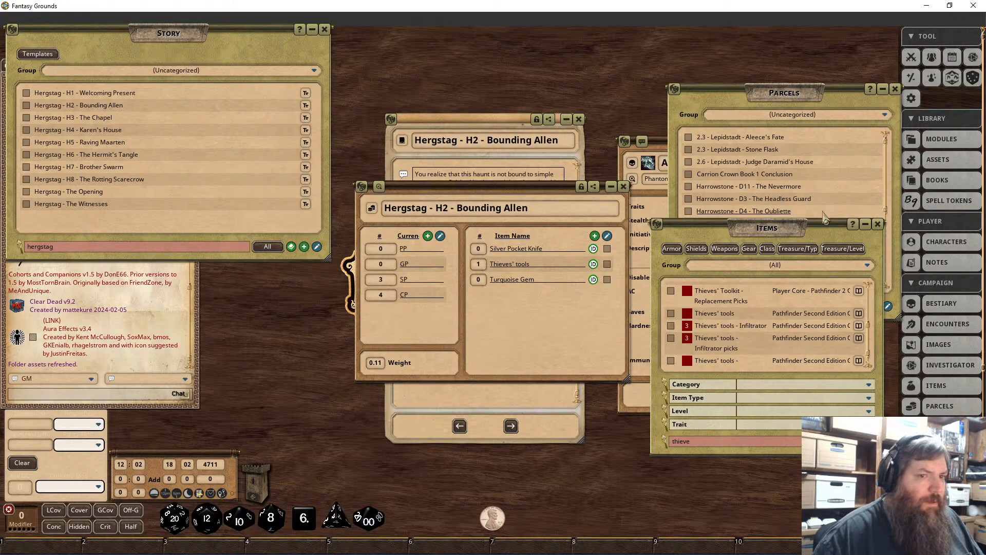
pyautogui.click(878, 224)
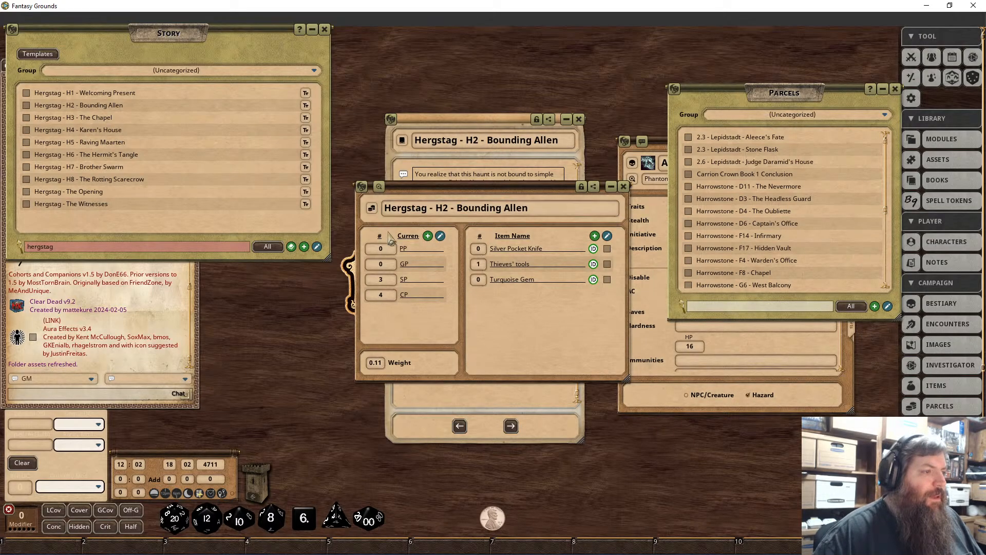
# Link the locked Bounding Allen parcel below the body-looting text in the story entry and close the parcel.
pyautogui.moveTo(406, 199); pyautogui.dragTo(423, 353)
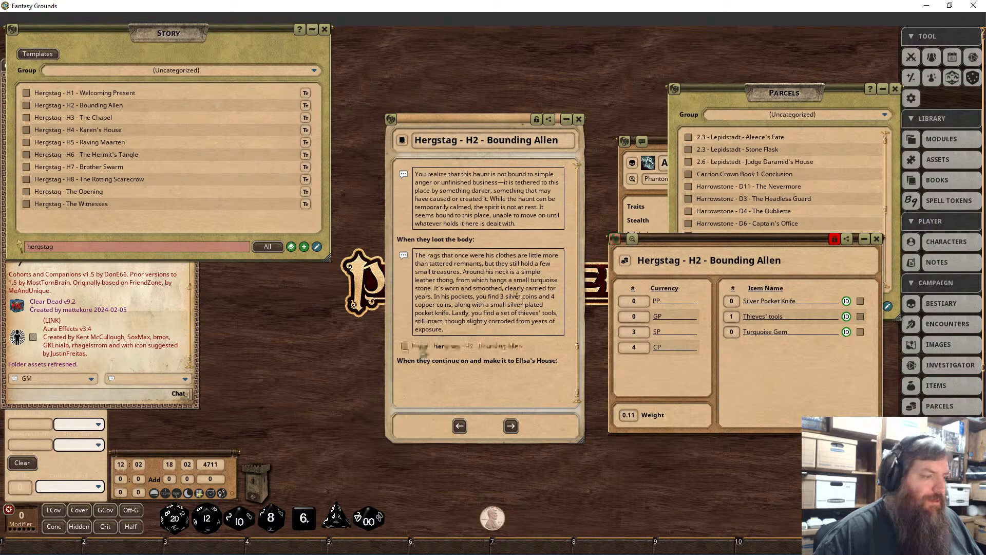
pyautogui.click(877, 239)
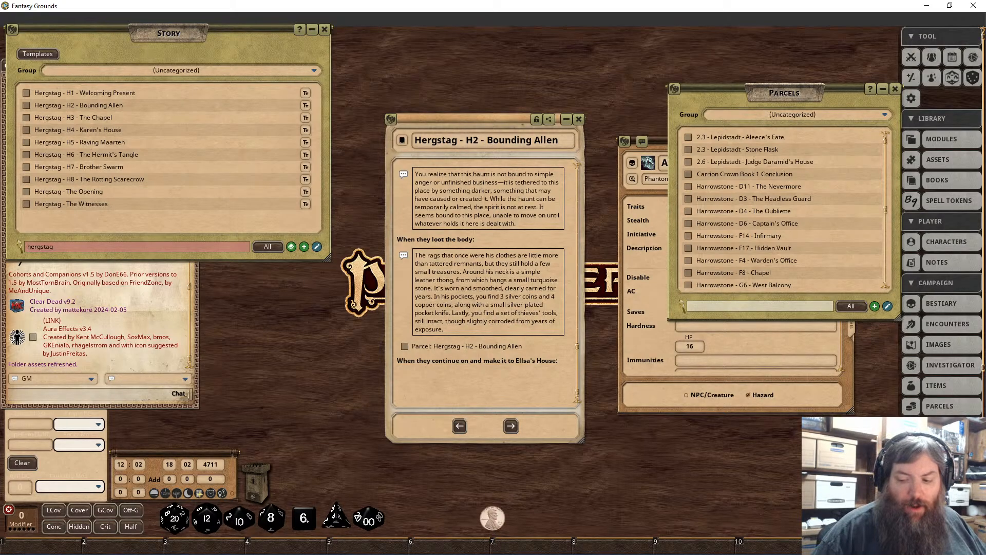
pyautogui.hotkey('alt', 'Tab')
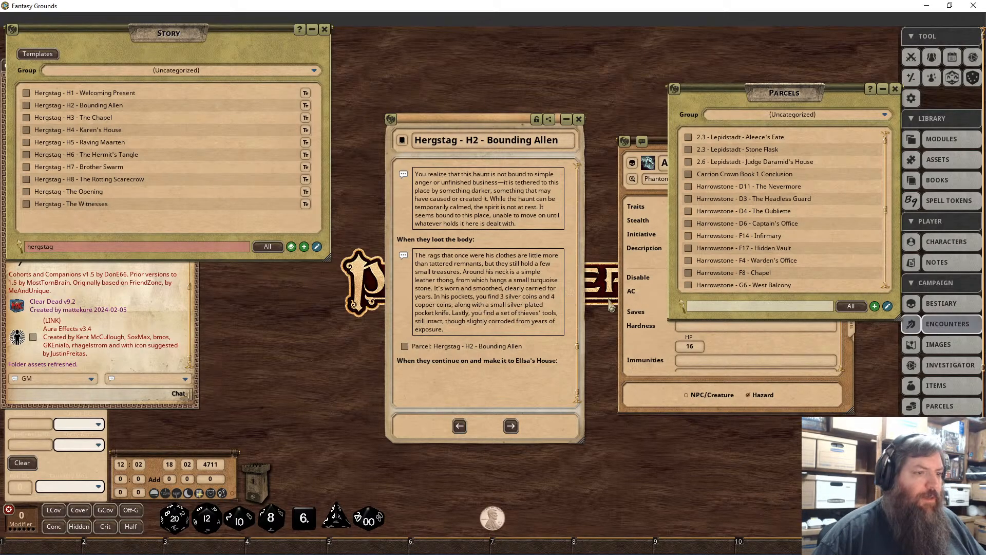
# Create a new encounter named "Hergstag - H2 - Bounding Allen".
pyautogui.click(948, 324)
pyautogui.click(835, 392)
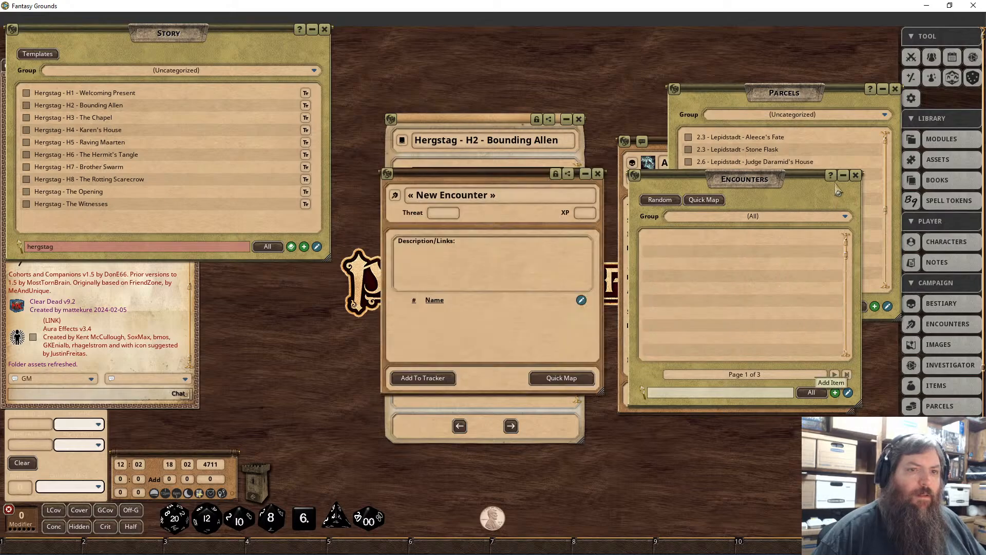
pyautogui.click(856, 176)
pyautogui.click(553, 198)
pyautogui.write('Hergstag - H2 - Bounding Allen')
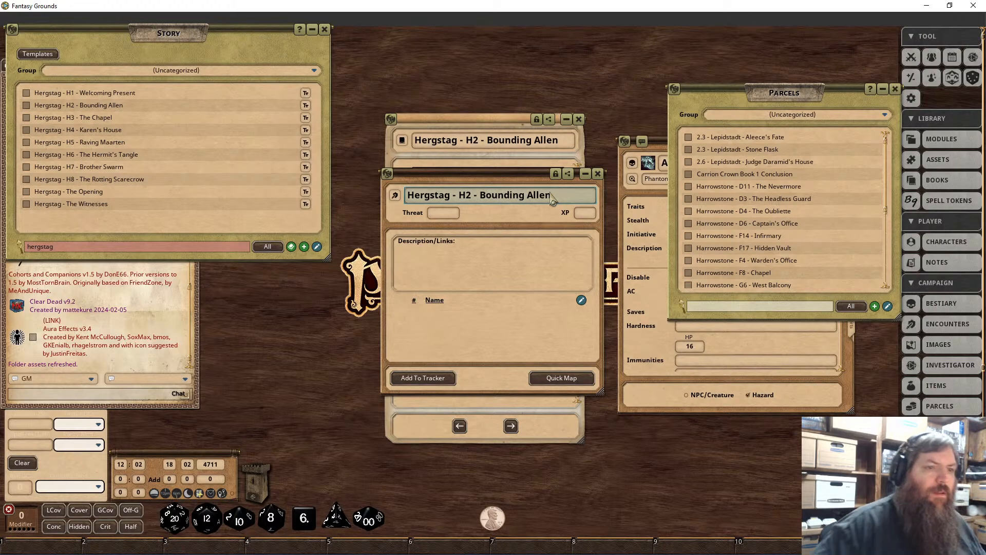
# Lock the Allen hazard record and add it to the encounter with a count of 3, unidentified and in the hostile faction.
pyautogui.click(653, 148)
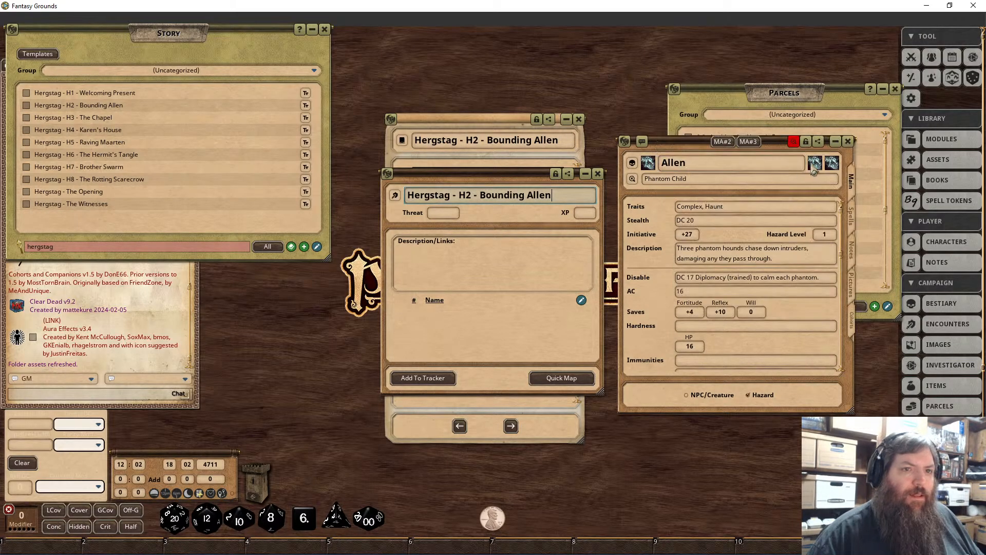
pyautogui.click(805, 141)
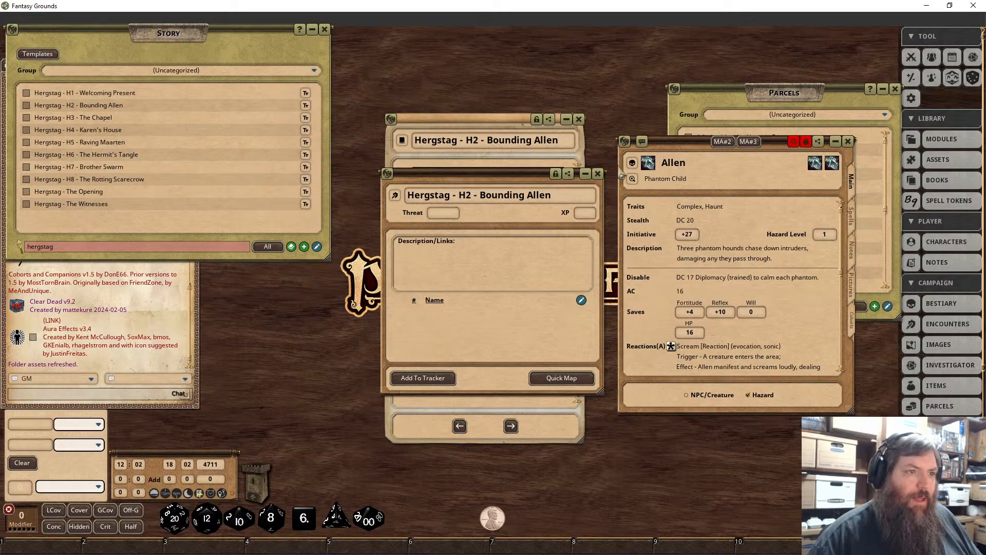
pyautogui.moveTo(624, 142); pyautogui.dragTo(461, 328)
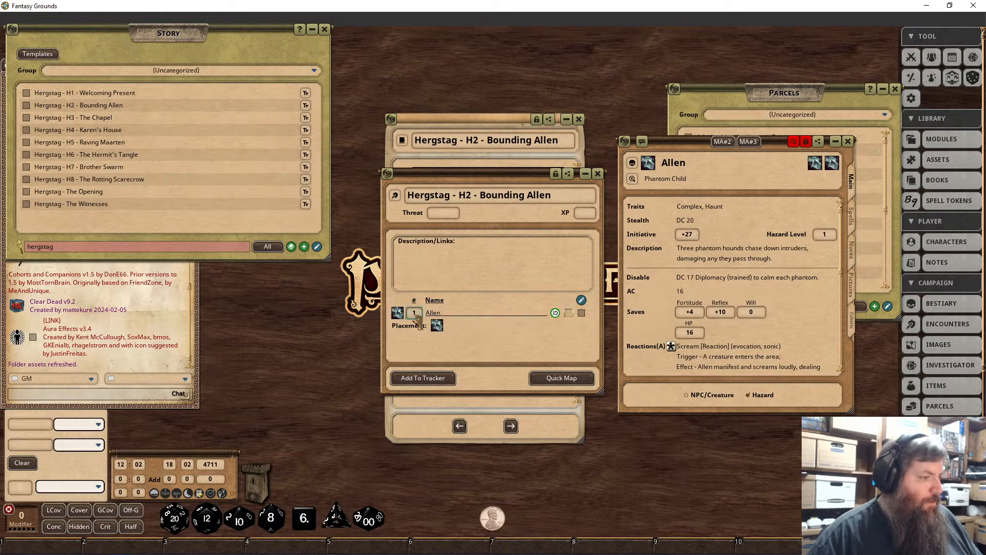
pyautogui.scroll(2, 414, 313)
pyautogui.click(556, 313)
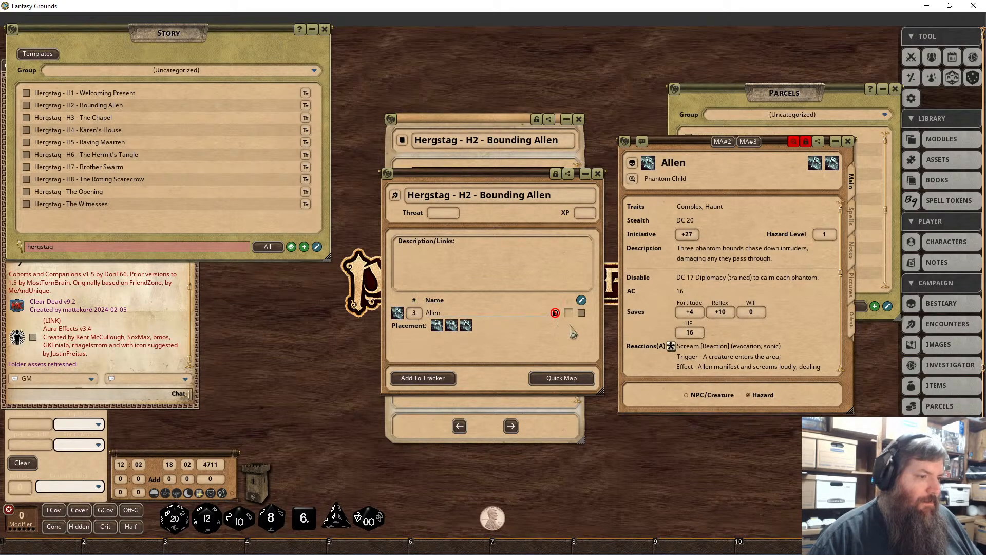
pyautogui.moveTo(573, 325); pyautogui.dragTo(568, 312)
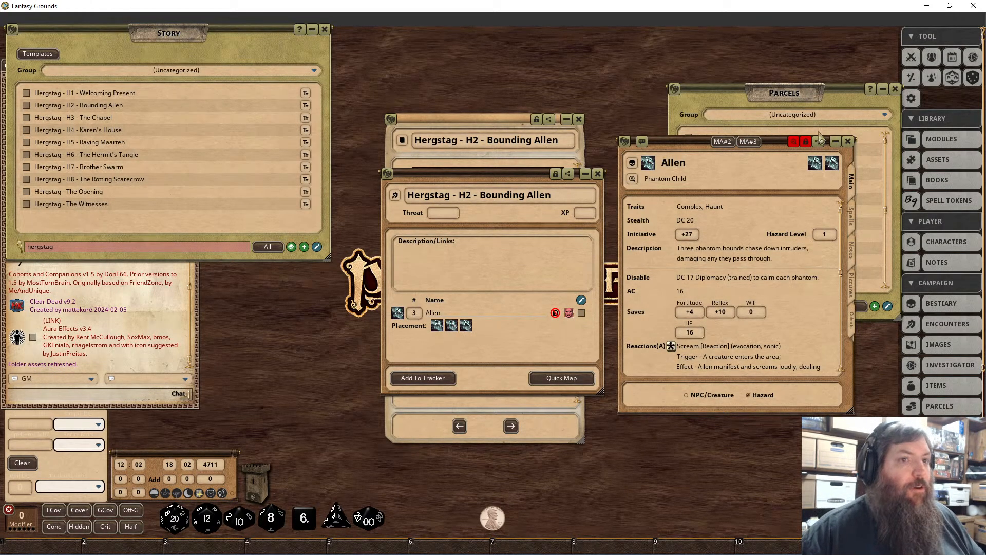
pyautogui.click(848, 141)
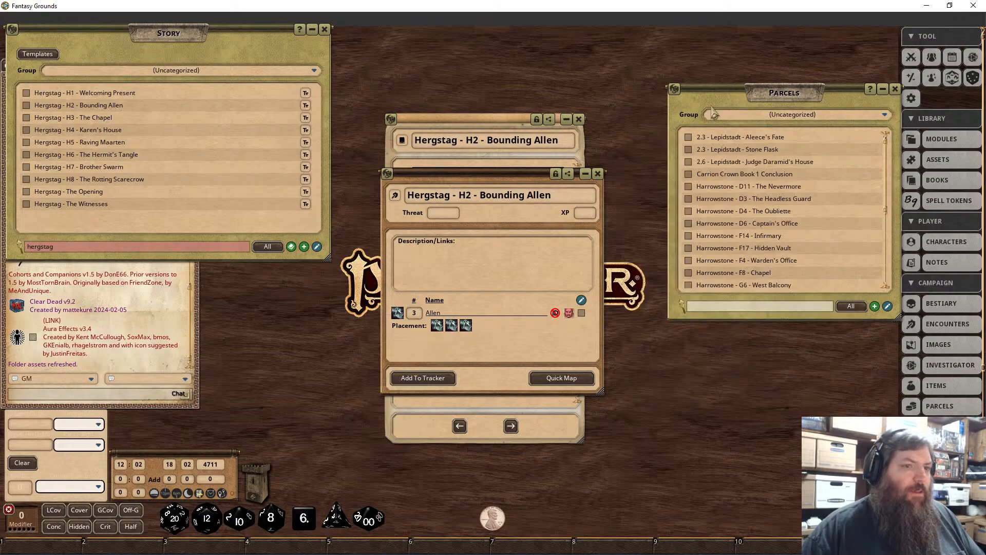
pyautogui.click(895, 88)
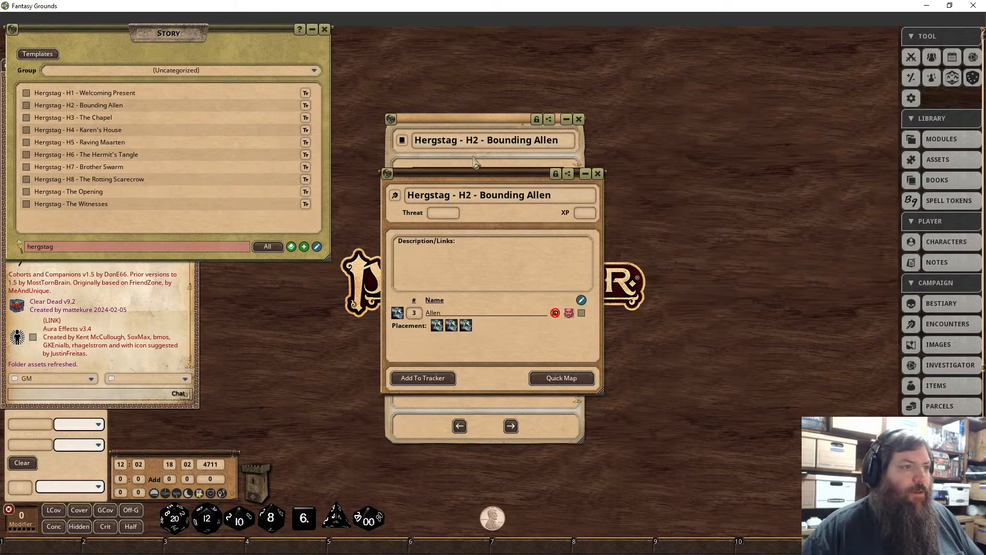
# Link the Bounding Allen encounter under the "Trigger Allen Haunt:" heading in the story entry.
pyautogui.moveTo(520, 170); pyautogui.dragTo(716, 134)
pyautogui.scroll(3, 448, 262)
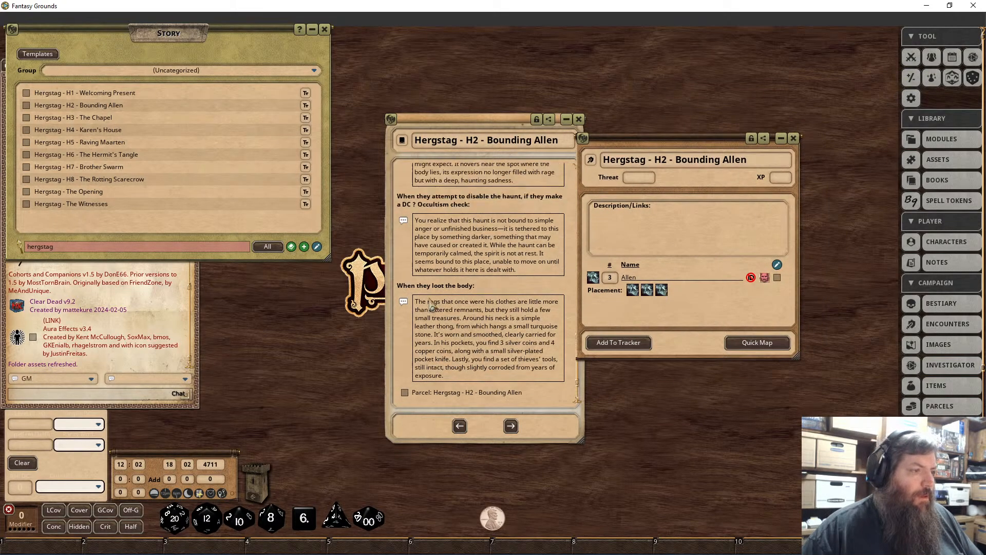
pyautogui.scroll(3, 448, 262)
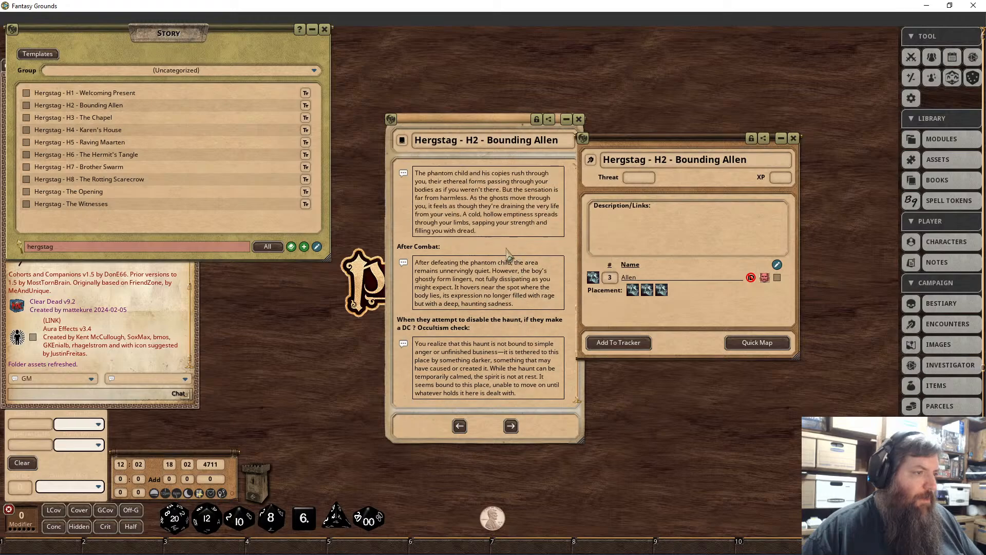
pyautogui.click(458, 254)
pyautogui.scroll(3, 458, 253)
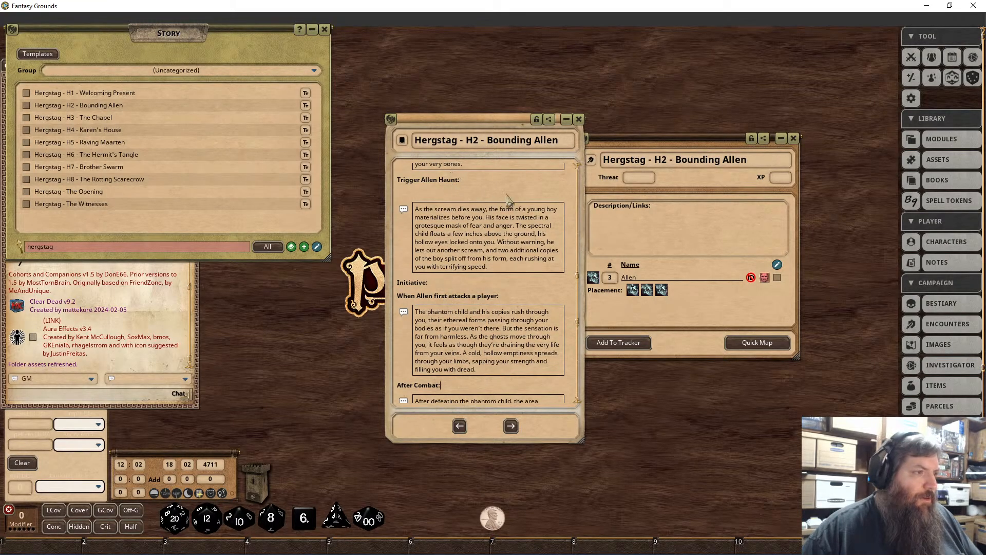
pyautogui.moveTo(616, 154); pyautogui.dragTo(439, 195)
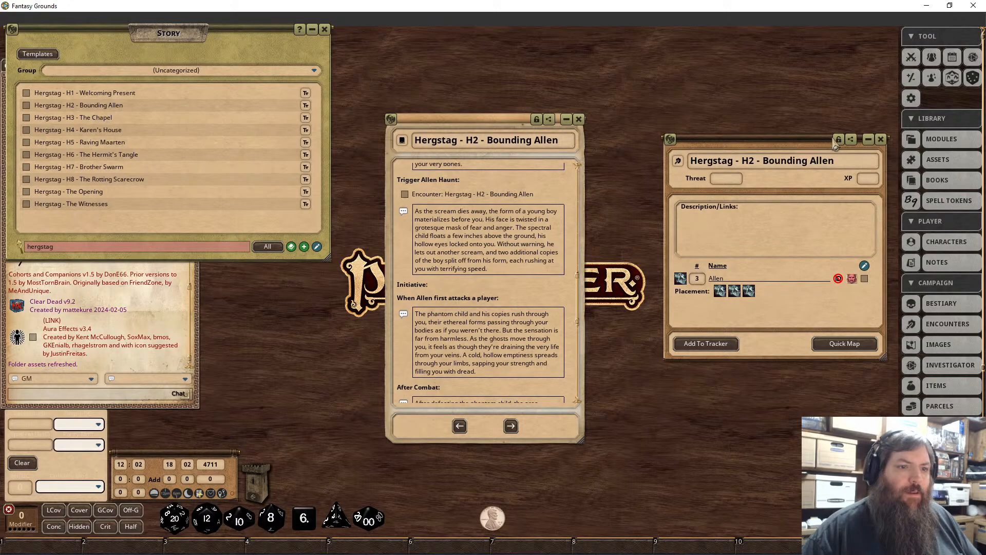
pyautogui.moveTo(822, 139); pyautogui.dragTo(445, 143)
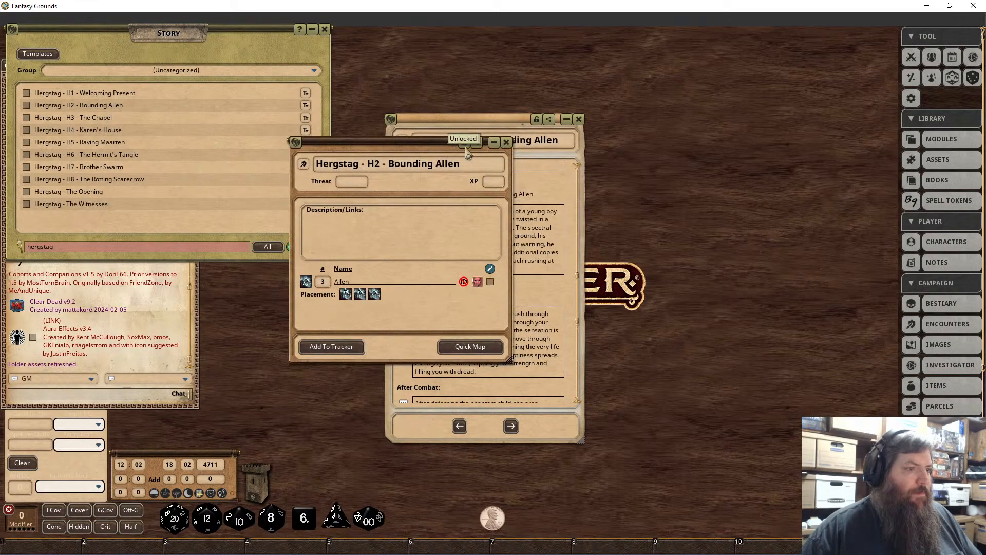
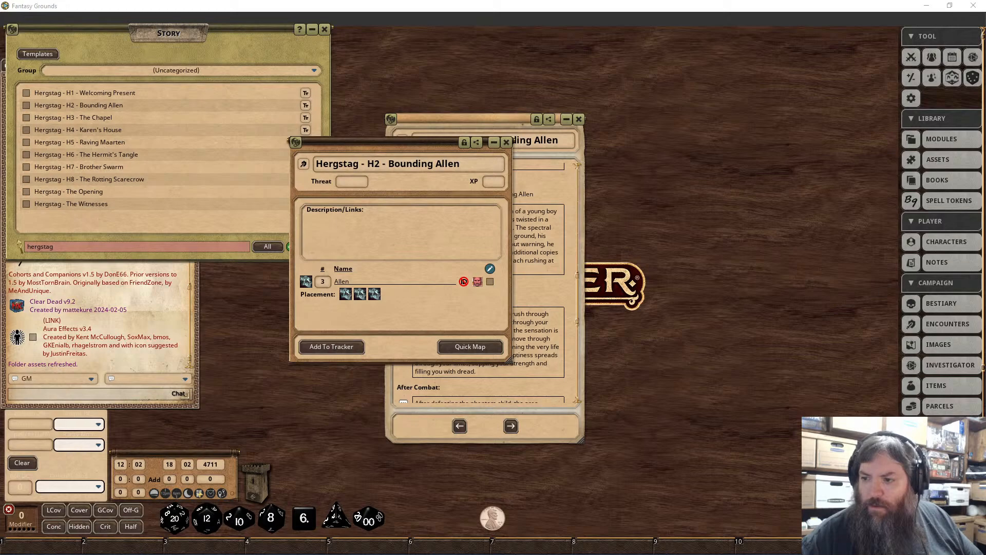
# Refresh the assets, search the images for "hergstag" and preview the Hergstag.PNG map.
pyautogui.click(938, 159)
pyautogui.click(854, 383)
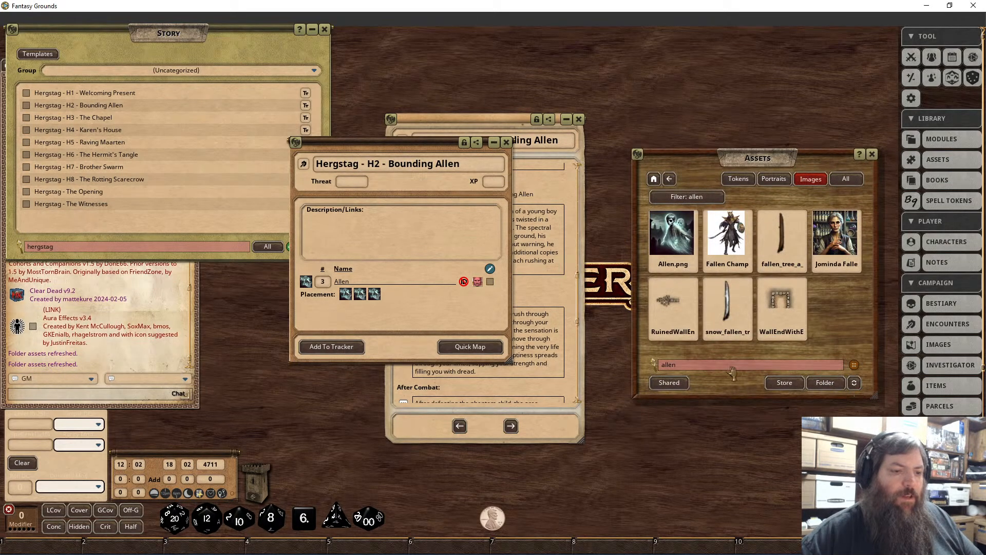
pyautogui.doubleClick(734, 365)
pyautogui.press('BackSpace')
pyautogui.write('hergs')
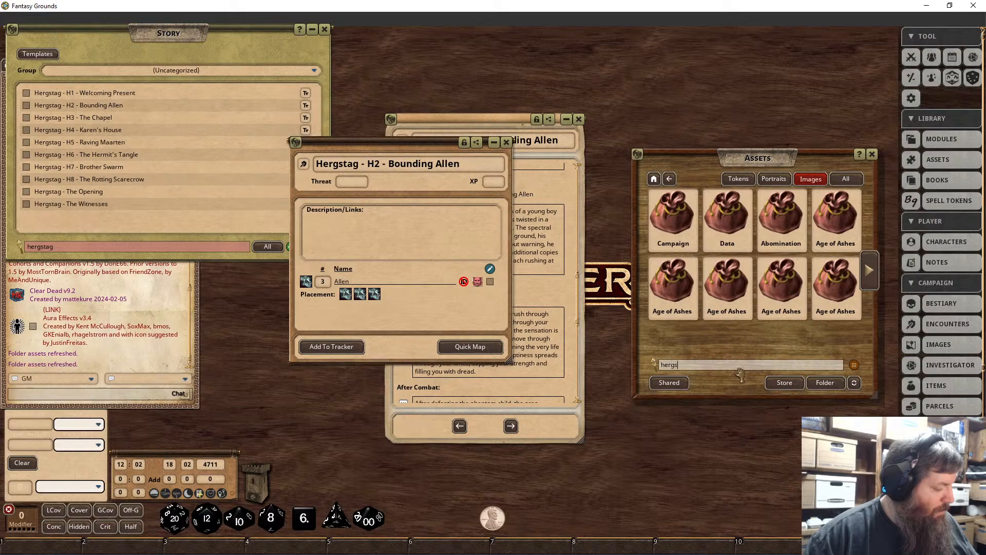
pyautogui.write('tag')
pyautogui.press('Return')
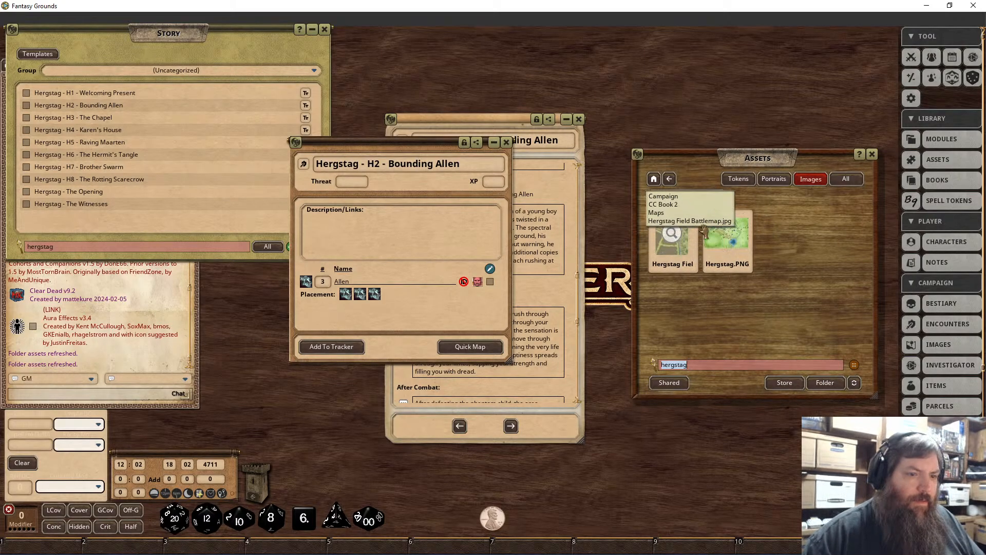
pyautogui.click(727, 235)
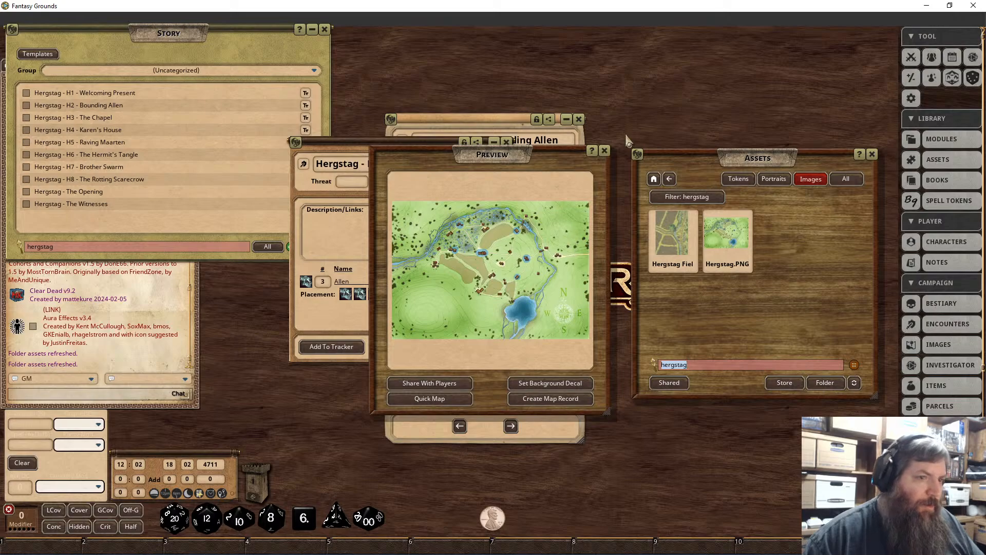
# Create a map record from the Hergstag Field battlemap image and close the assets window.
pyautogui.click(605, 152)
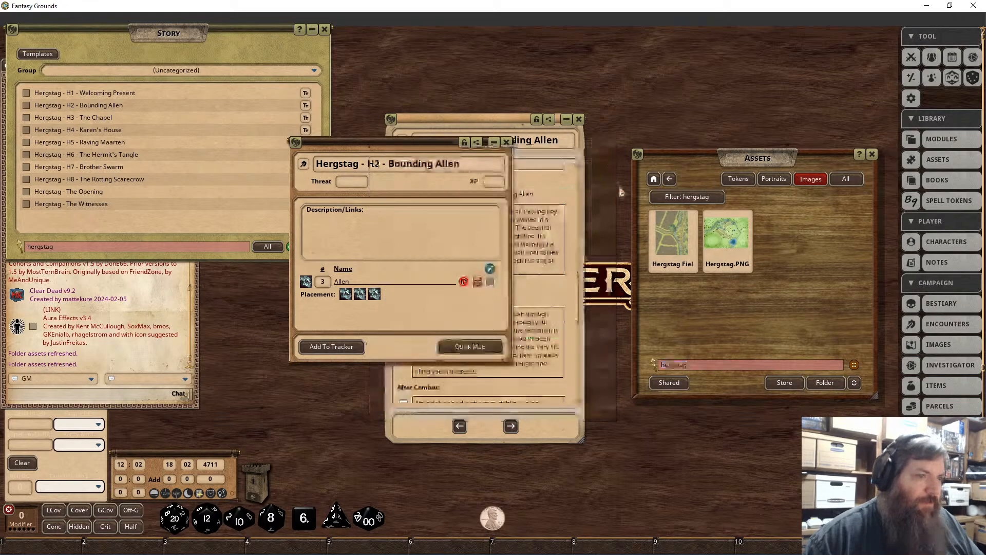
pyautogui.click(671, 226)
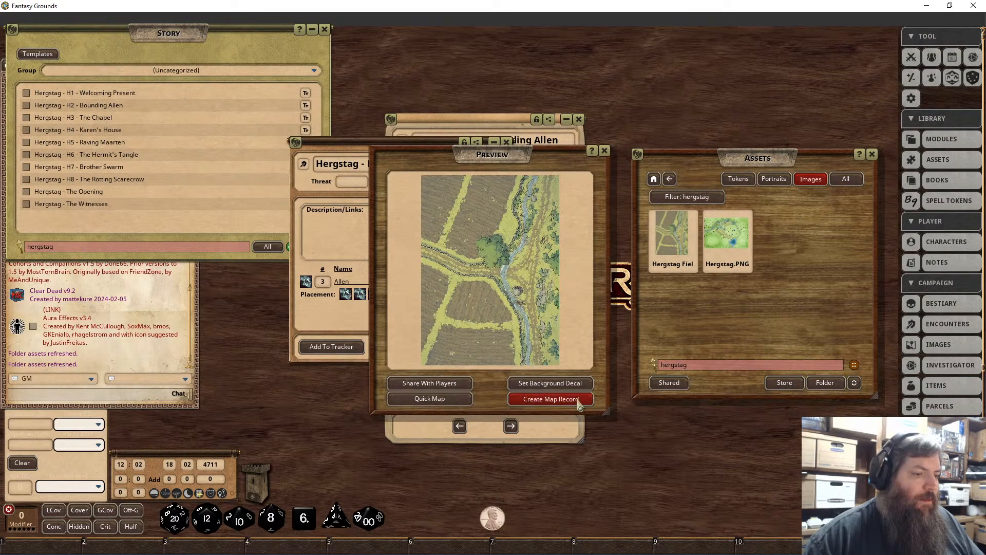
pyautogui.click(550, 398)
pyautogui.click(621, 144)
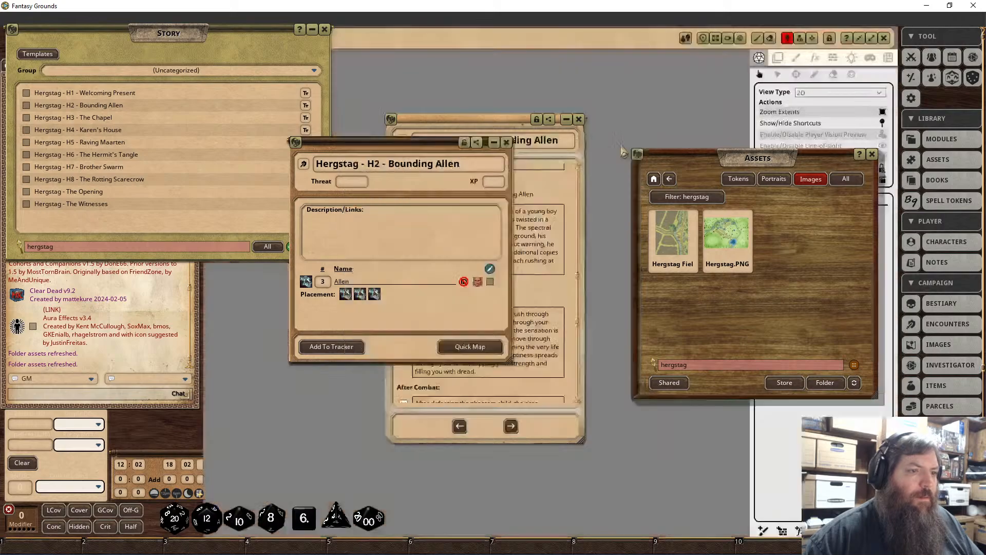
pyautogui.click(872, 154)
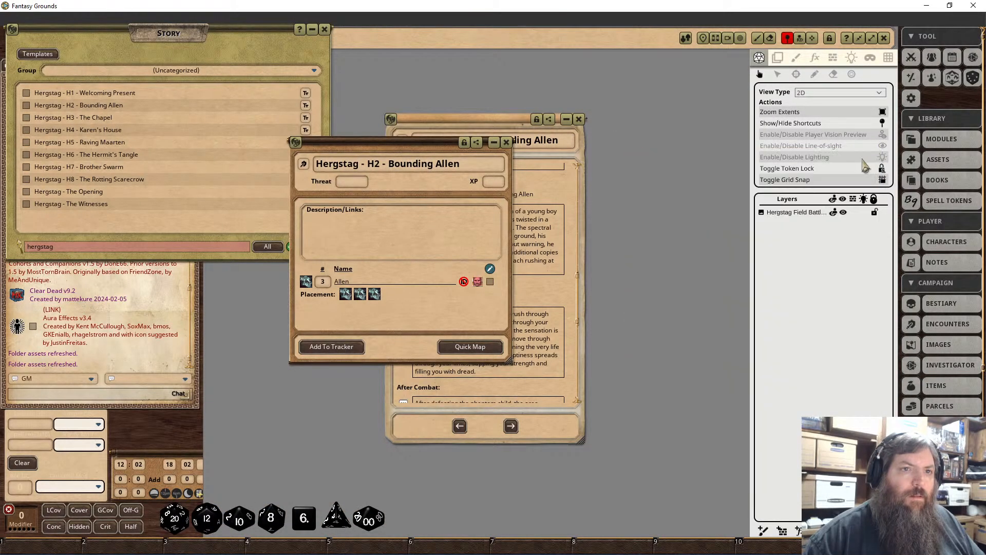
# Move the Bounding Allen story entry and encounter windows aside to uncover the new map.
pyautogui.moveTo(508, 122); pyautogui.dragTo(140, 132)
pyautogui.moveTo(390, 144); pyautogui.dragTo(115, 263)
pyautogui.scroll(5, 393, 296)
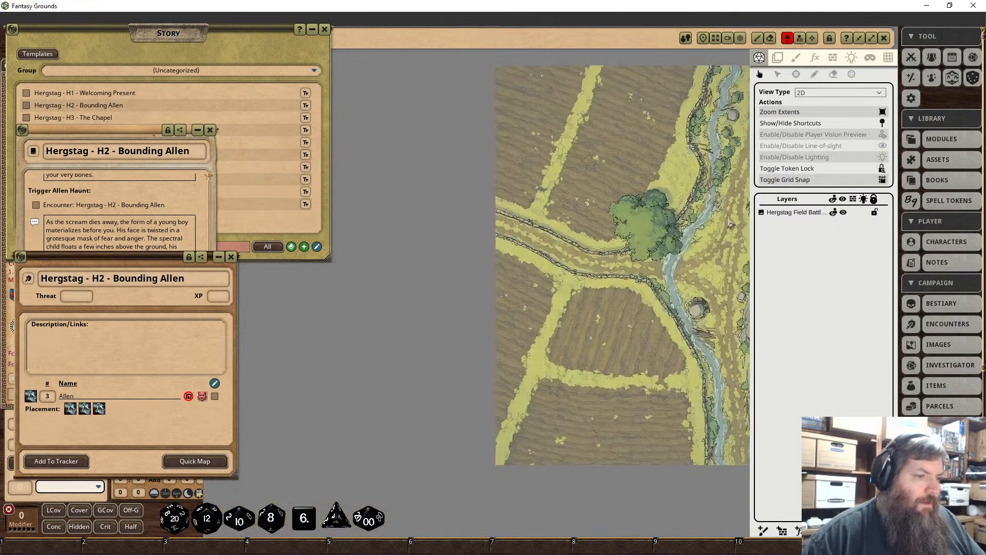
pyautogui.scroll(-5, 641, 257)
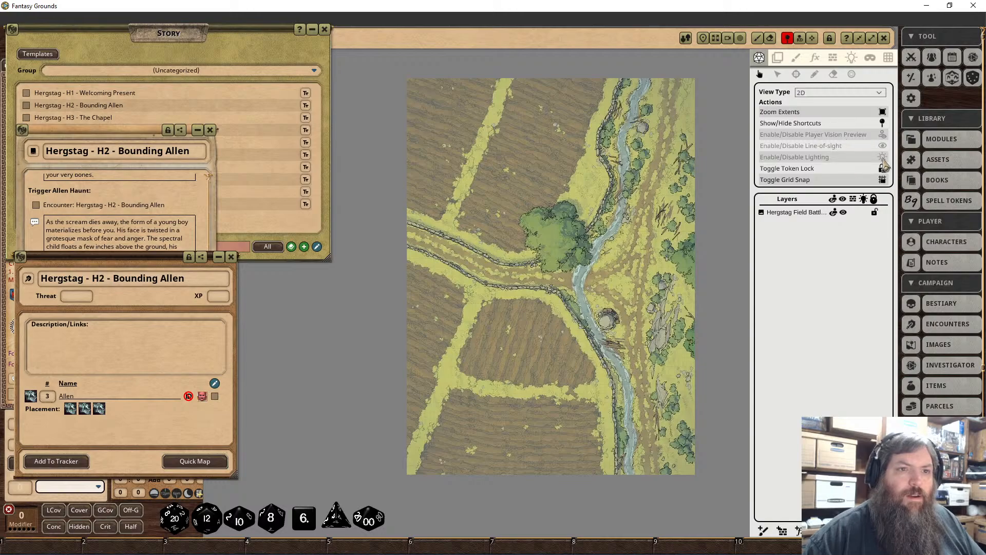
# Enable lighting on the map, try the Sunlight and Moonlight ambient presets, and settle on Dusk.
pyautogui.click(883, 158)
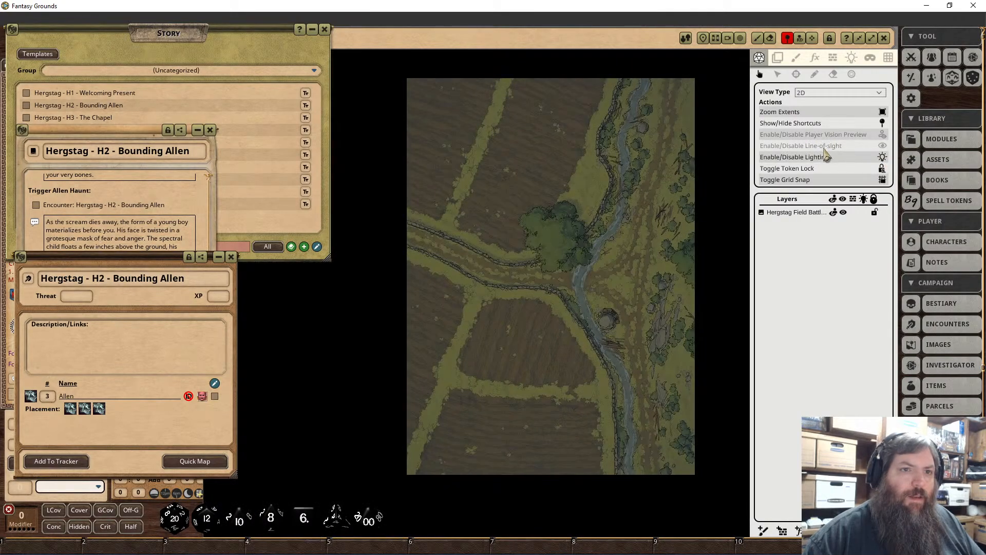
pyautogui.click(851, 58)
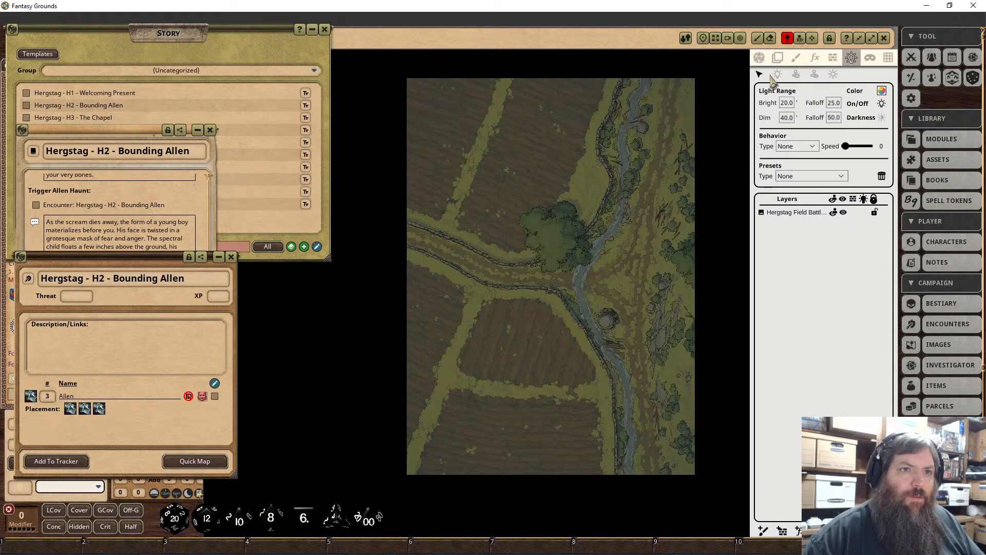
pyautogui.click(776, 75)
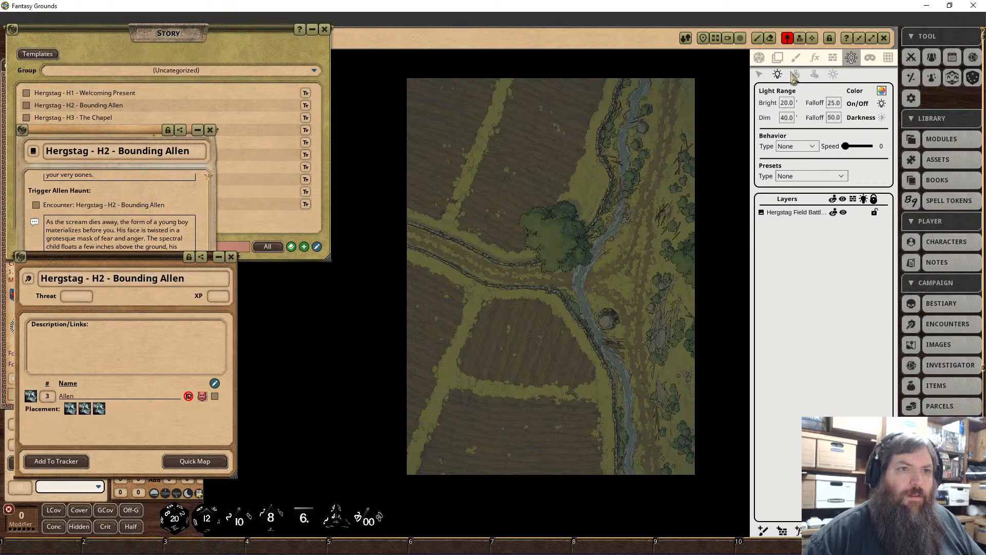
pyautogui.click(833, 75)
pyautogui.click(797, 171)
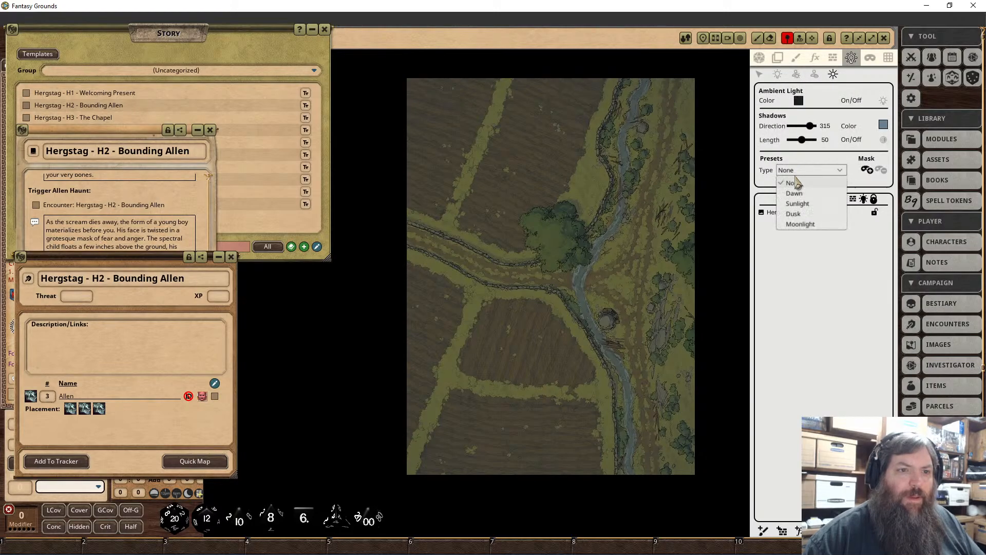
pyautogui.click(801, 203)
pyautogui.click(806, 171)
pyautogui.click(796, 214)
pyautogui.click(810, 170)
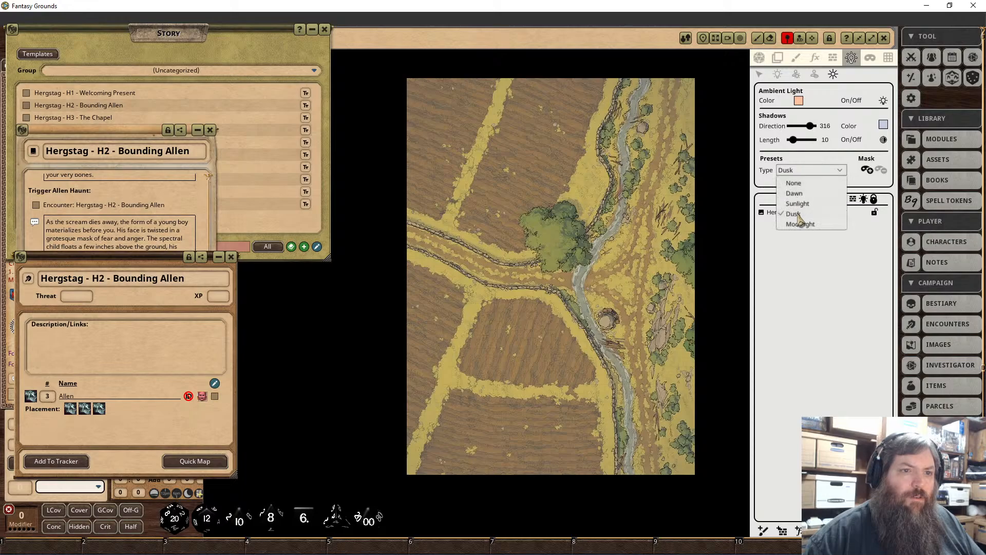
pyautogui.click(800, 224)
pyautogui.click(811, 170)
pyautogui.click(796, 213)
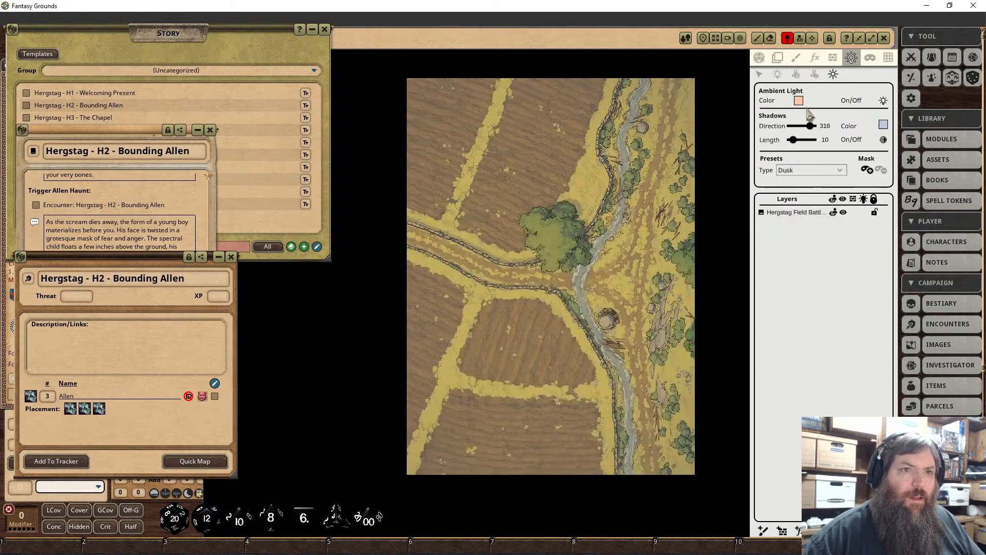
# Try a Myst effect layer on the map with amount 100 and speed 45.
pyautogui.click(815, 57)
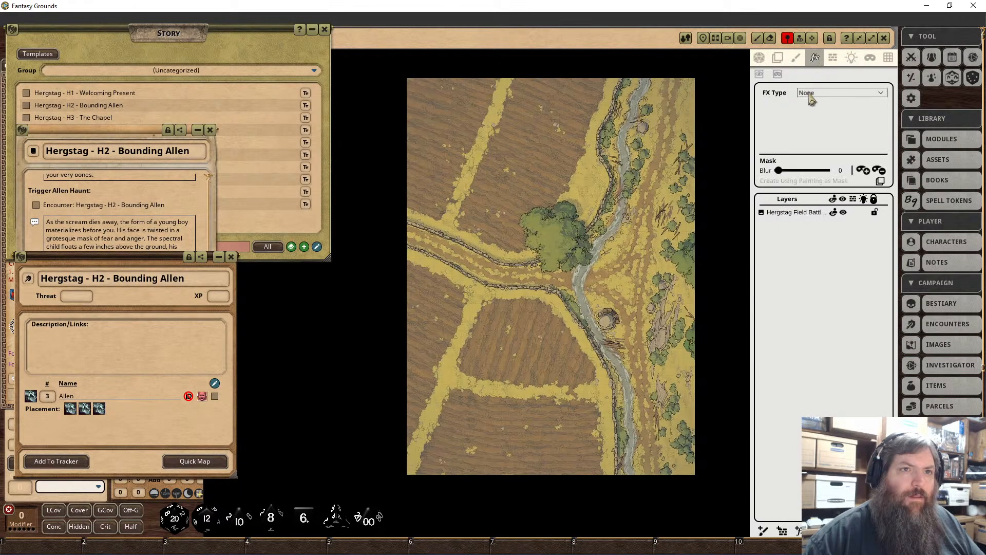
pyautogui.click(820, 95)
pyautogui.click(821, 131)
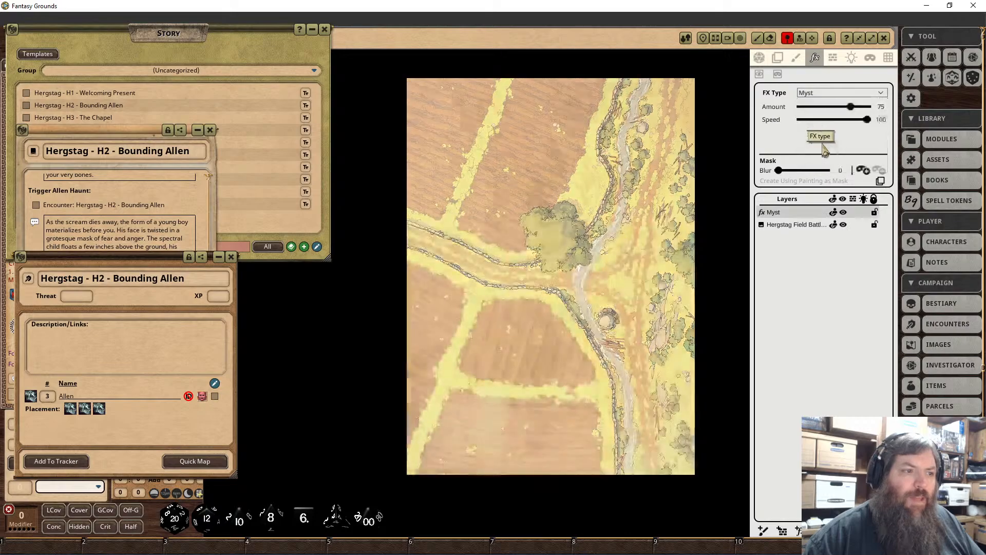
pyautogui.click(810, 95)
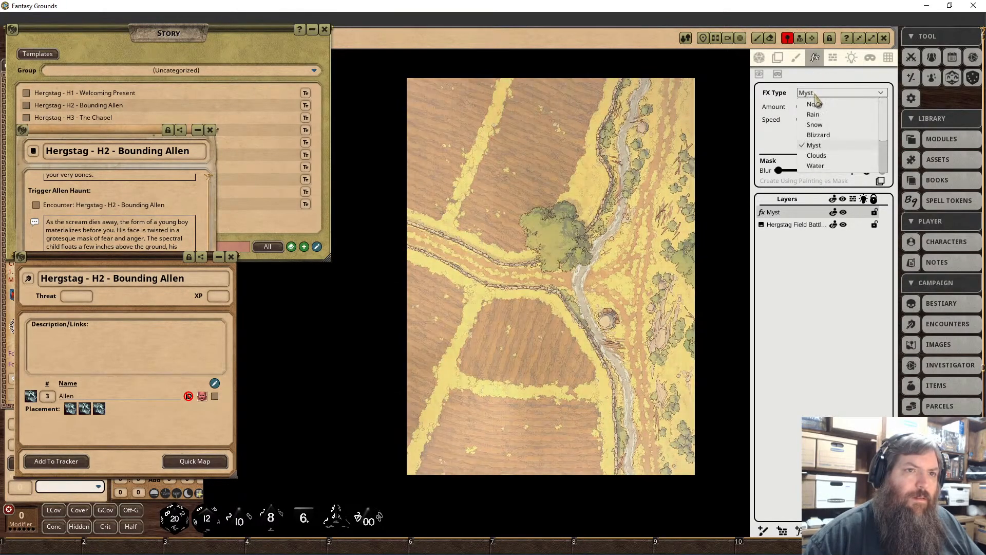
pyautogui.scroll(-3, 835, 138)
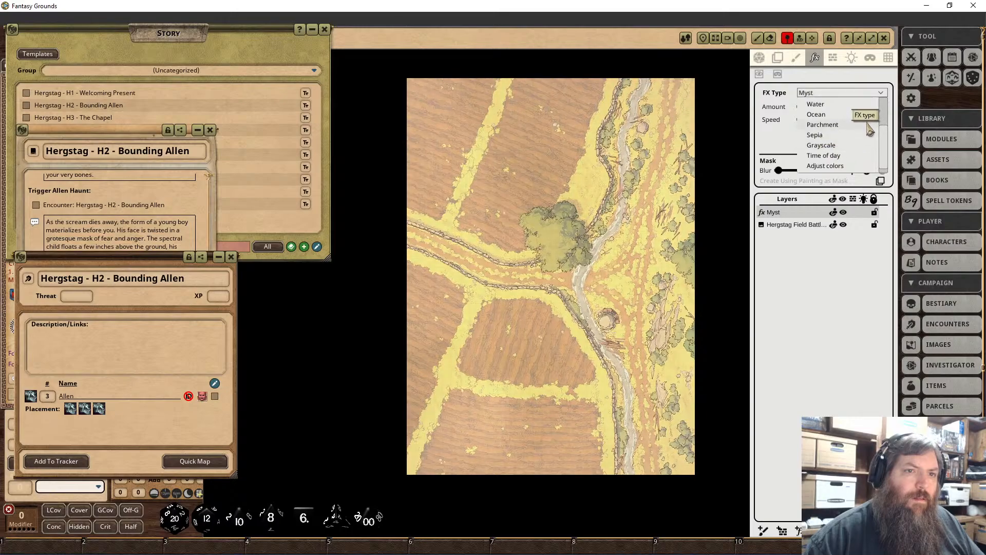
pyautogui.click(842, 275)
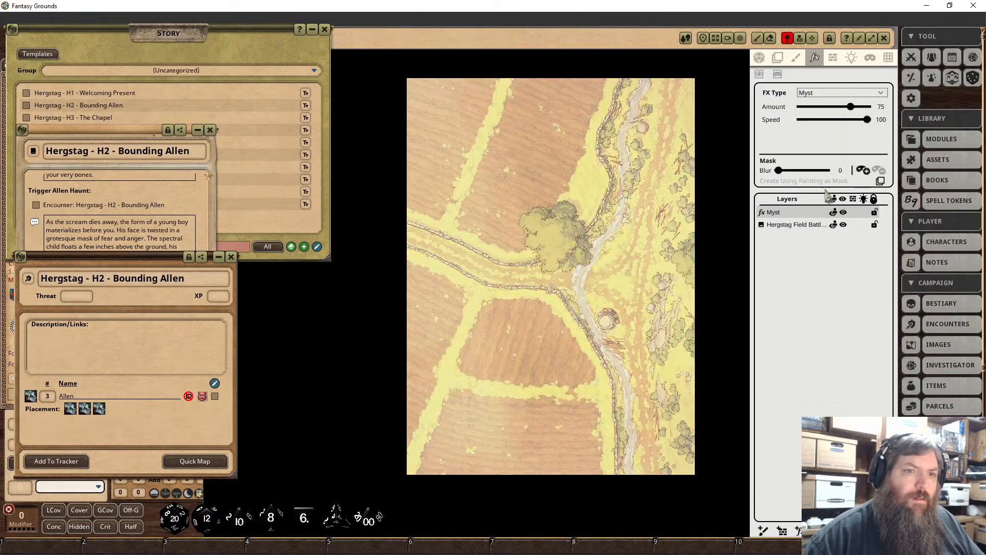
pyautogui.moveTo(867, 120); pyautogui.dragTo(797, 130)
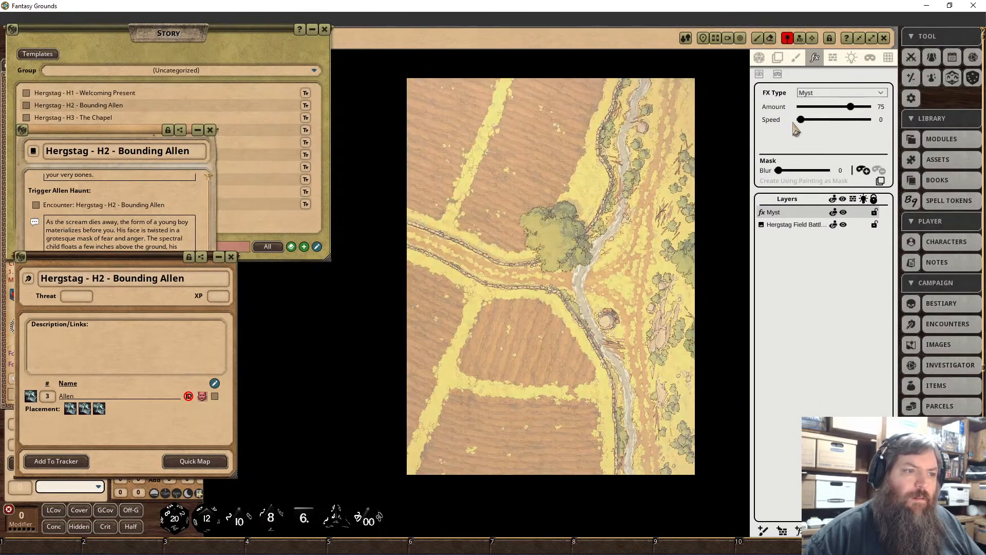
pyautogui.moveTo(850, 106); pyautogui.dragTo(897, 117)
pyautogui.moveTo(802, 121); pyautogui.dragTo(837, 128)
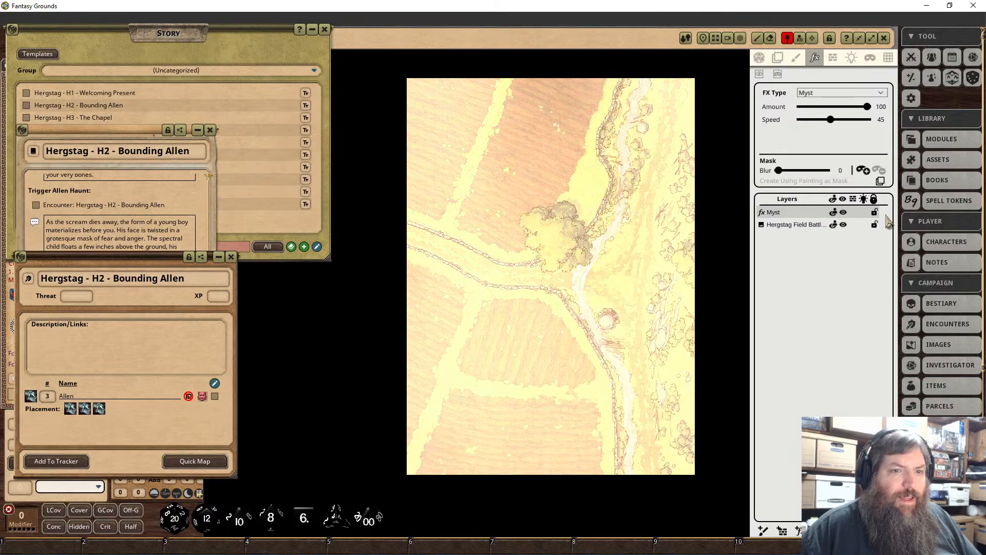
# Delete the Myst effect layer from the map.
pyautogui.rightClick(823, 211)
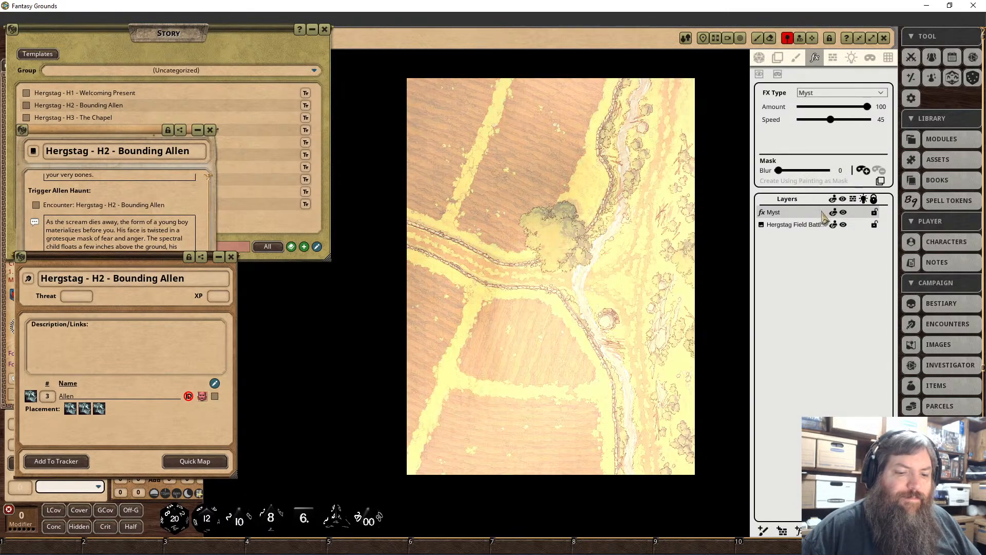
pyautogui.scroll(2, 574, 262)
pyautogui.scroll(-1, 572, 262)
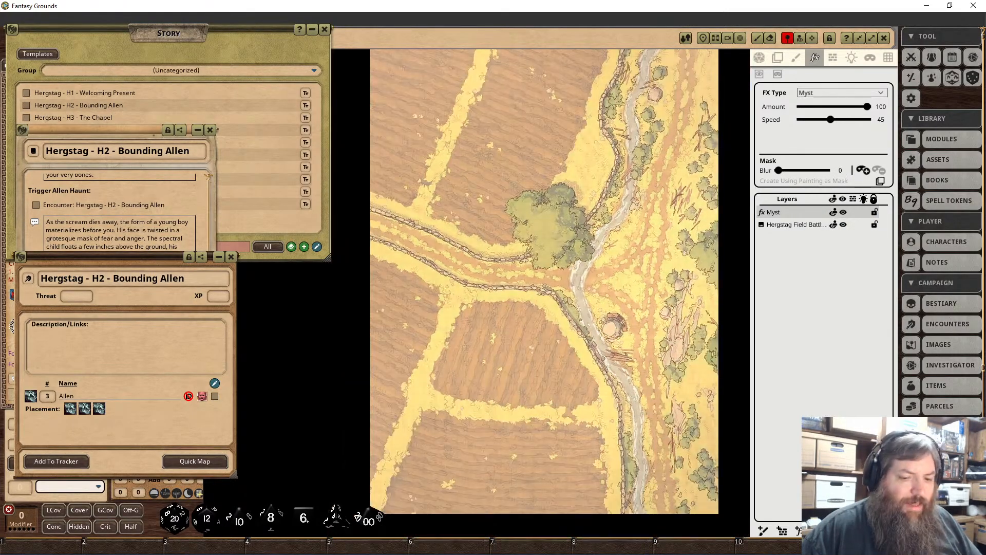
pyautogui.click(883, 531)
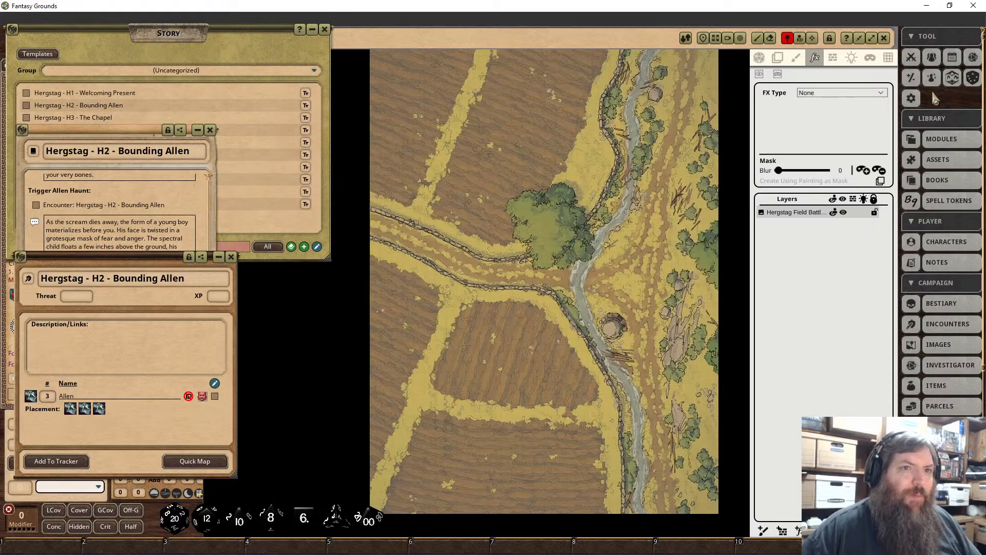
# Show the map's square grid and set its size to 25.
pyautogui.click(888, 57)
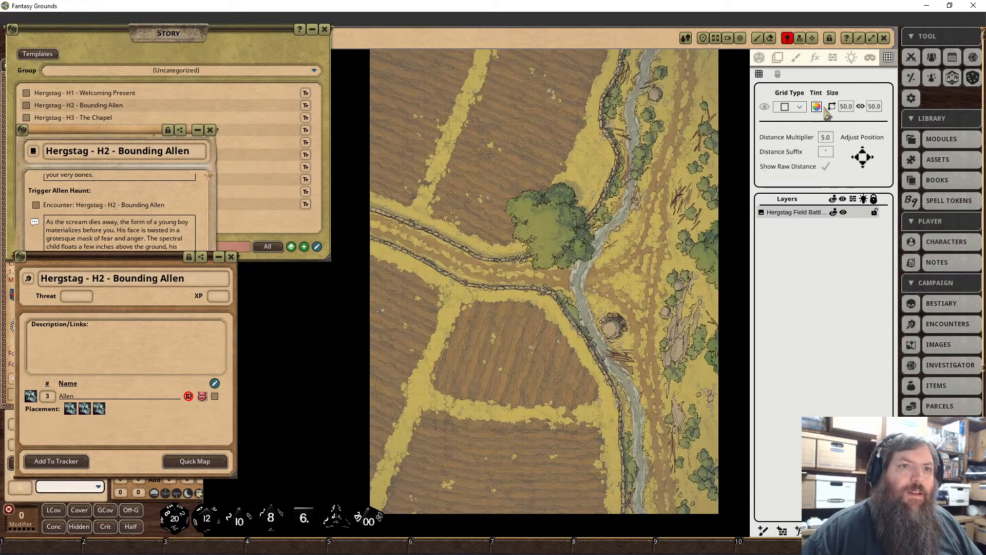
pyautogui.click(764, 107)
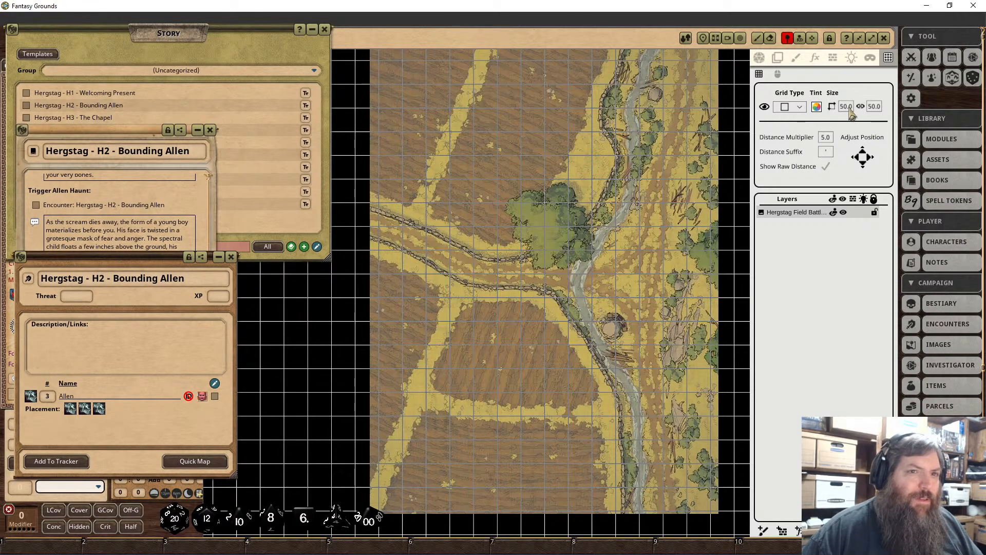
pyautogui.click(845, 107)
pyautogui.write('25')
pyautogui.press('Return')
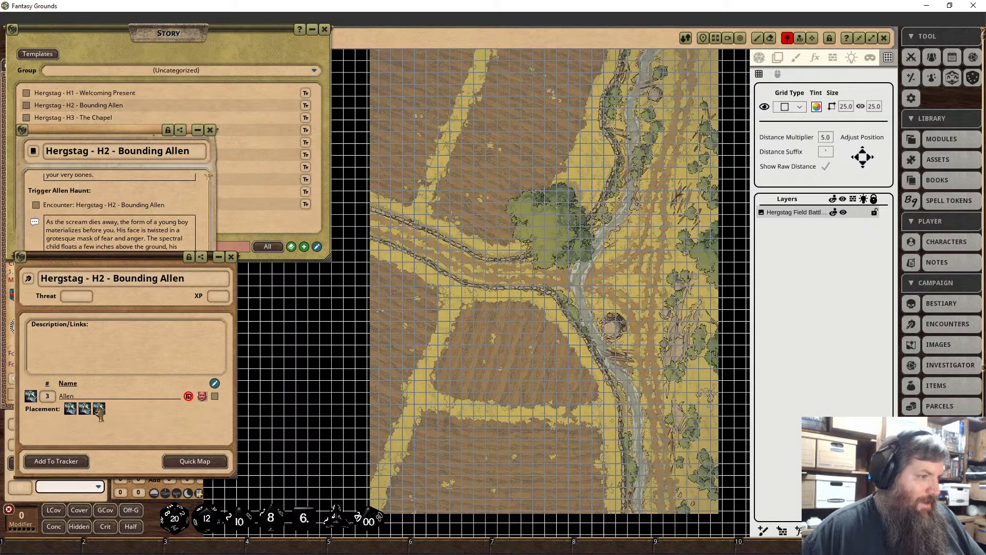
# Place the three Allen tokens side by side in the field northwest of the large tree, then lock and close the encounter.
pyautogui.moveTo(100, 409)
pyautogui.mouseDown()
pyautogui.moveTo(432, 201)
pyautogui.moveTo(456, 174)
pyautogui.mouseUp()
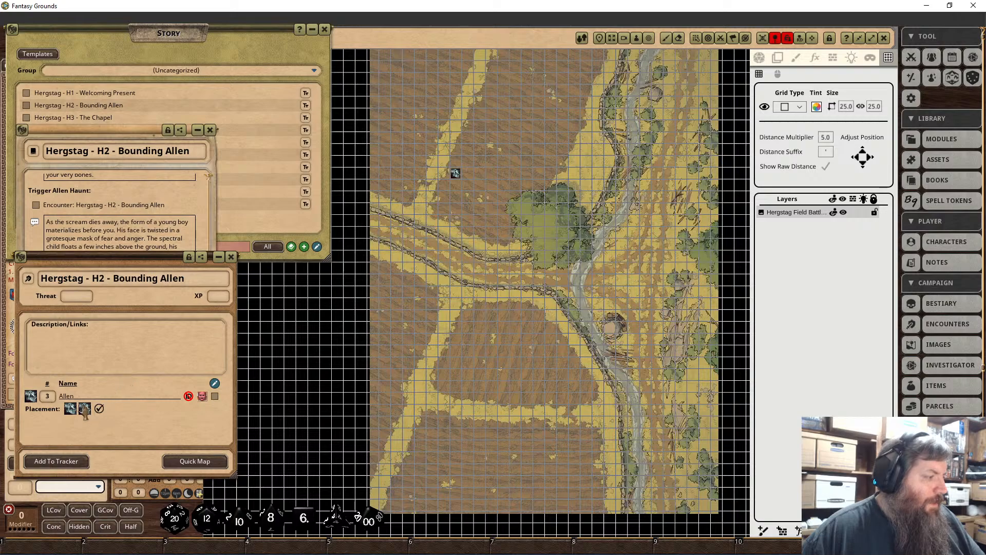
pyautogui.moveTo(470, 242); pyautogui.dragTo(467, 175)
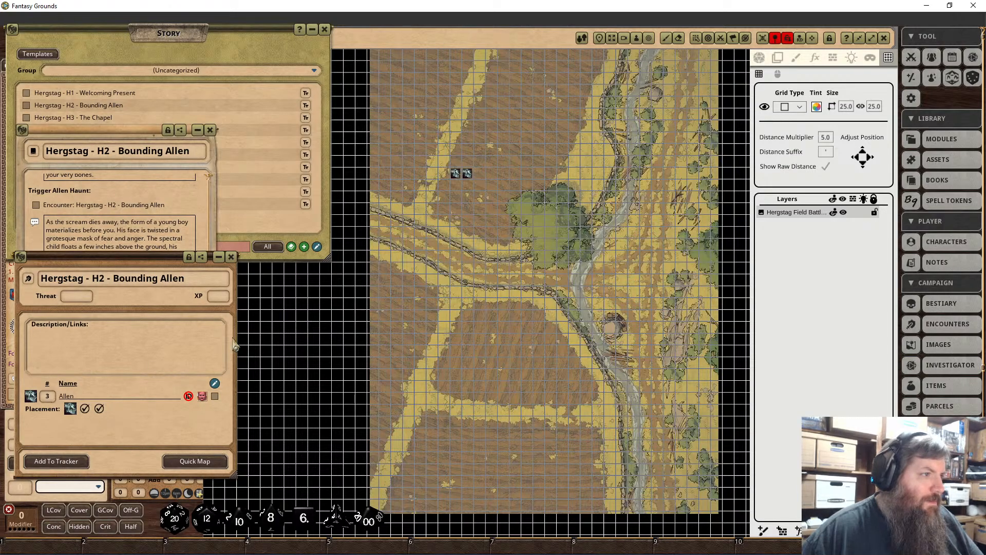
pyautogui.moveTo(71, 408); pyautogui.dragTo(479, 173)
pyautogui.click(188, 257)
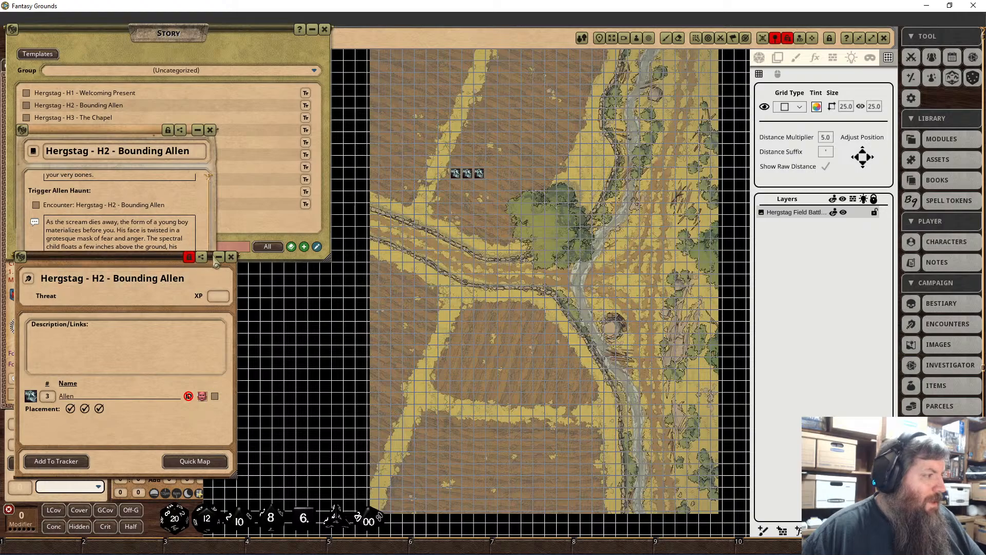
pyautogui.click(231, 257)
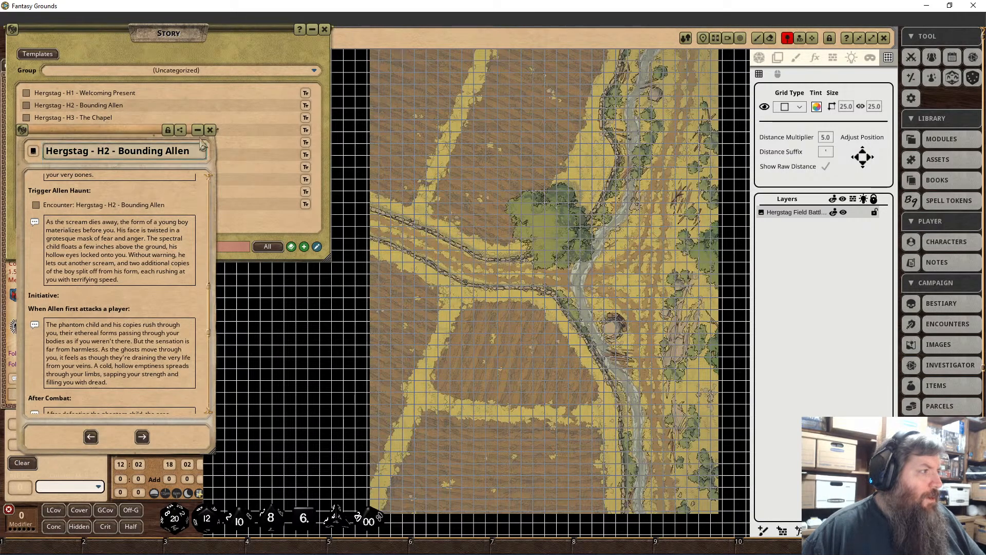
# Link the Hergstag Field Battlemap above the encounter link under "Trigger Allen Haunt:", with the story list closed, and return the map to full size.
pyautogui.moveTo(151, 130); pyautogui.dragTo(575, 129)
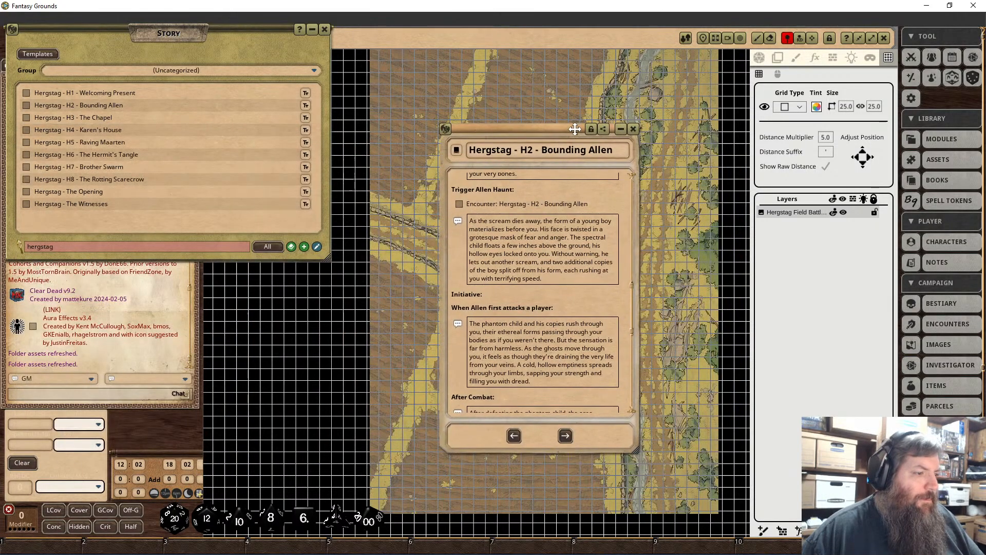
pyautogui.click(324, 29)
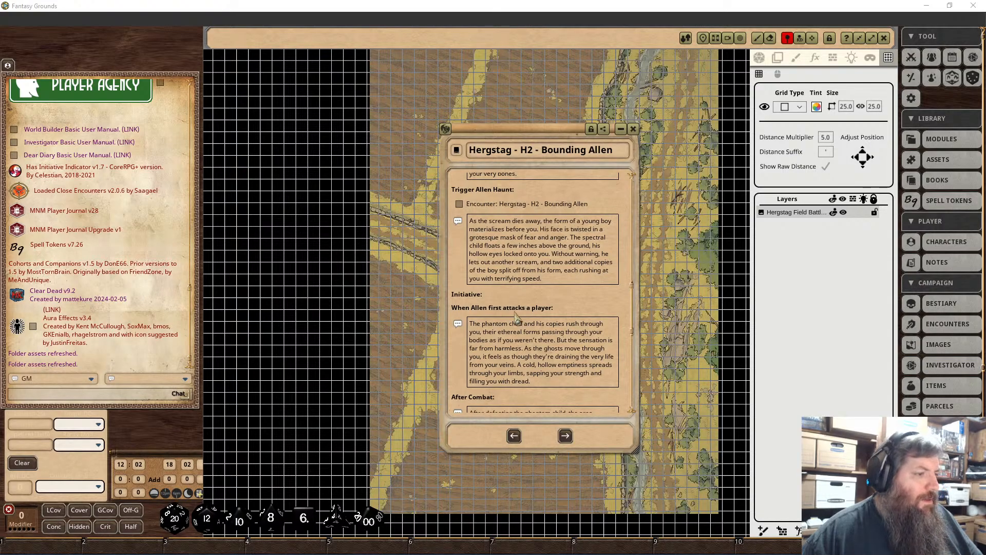
pyautogui.click(532, 189)
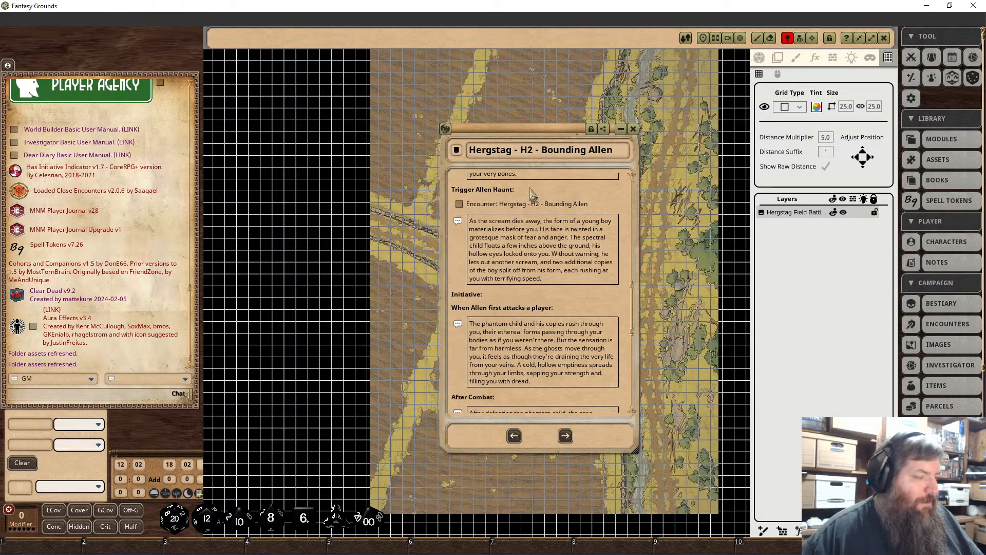
pyautogui.press('Return')
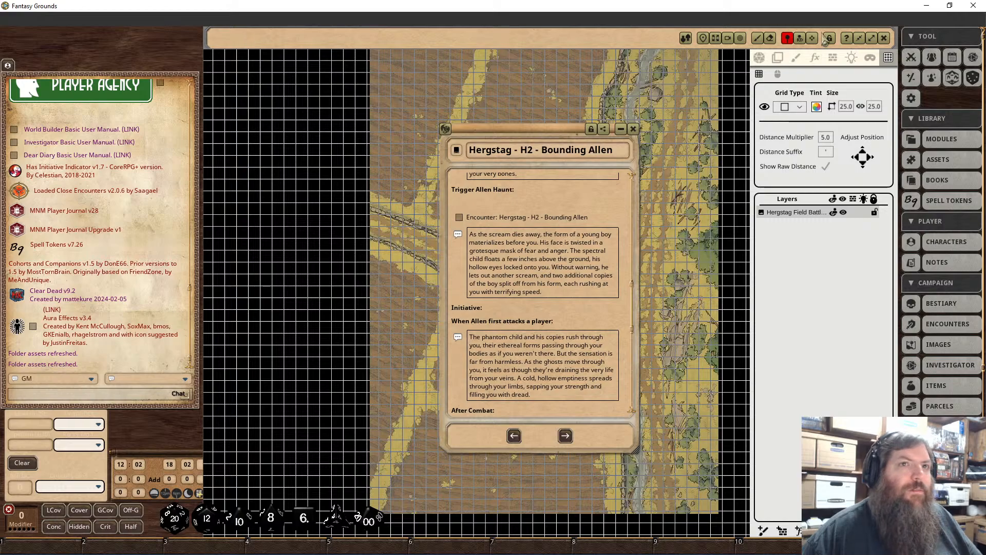
pyautogui.click(871, 38)
pyautogui.moveTo(404, 139); pyautogui.dragTo(475, 204)
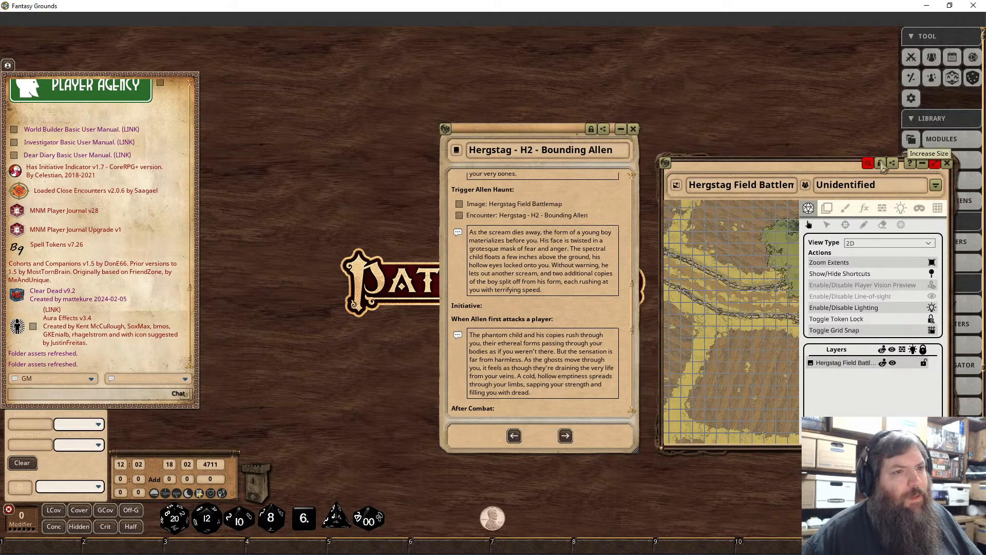
pyautogui.click(935, 164)
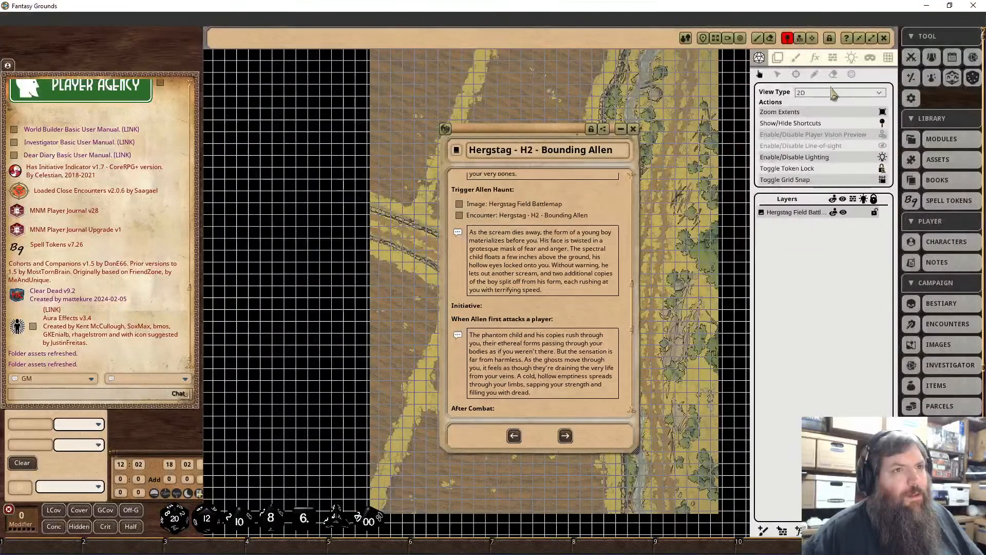
# Lock and close the Hergstag Field Battlemap, and go to the story's "When they continue on and make it to Ellsa's House:" heading.
pyautogui.click(830, 39)
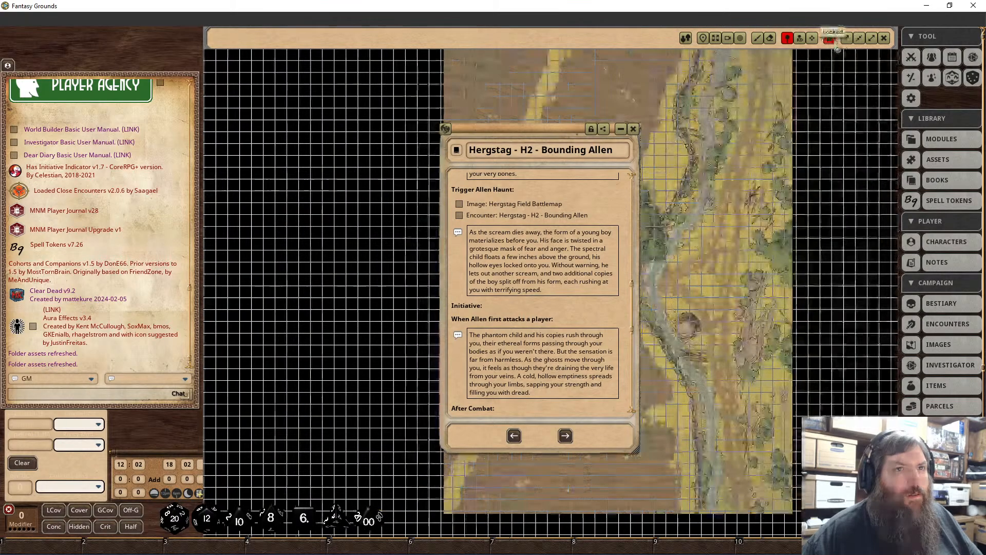
pyautogui.click(884, 39)
pyautogui.scroll(-6, 541, 310)
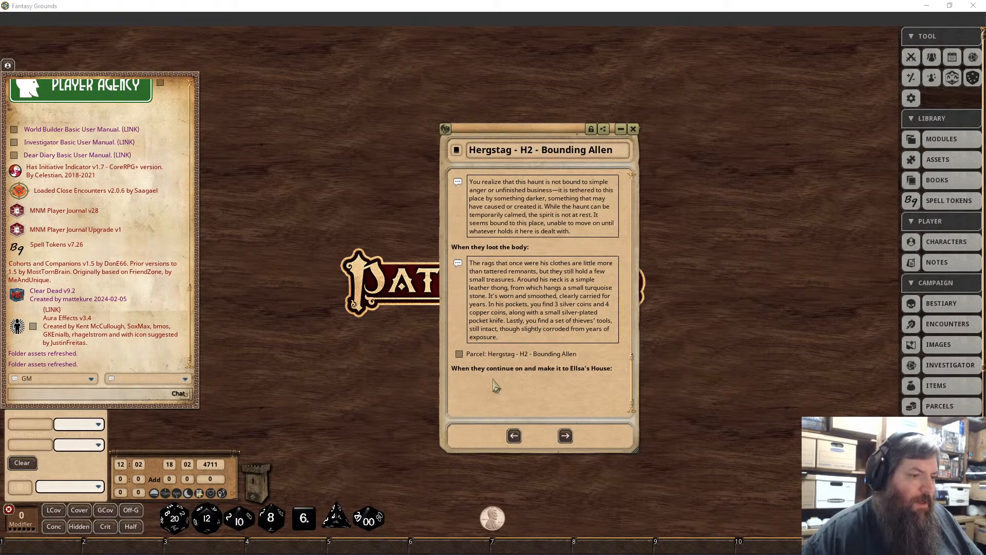
# Find the Hergstag village map by searching the images for "hergstag", then open it at full size and lock it.
pyautogui.click(944, 344)
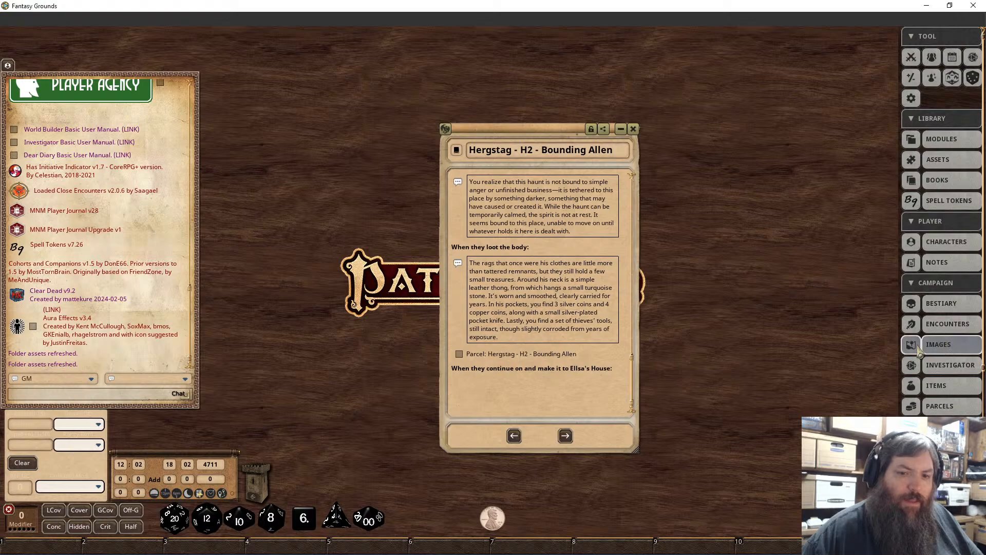
pyautogui.click(563, 271)
pyautogui.write('hergstag')
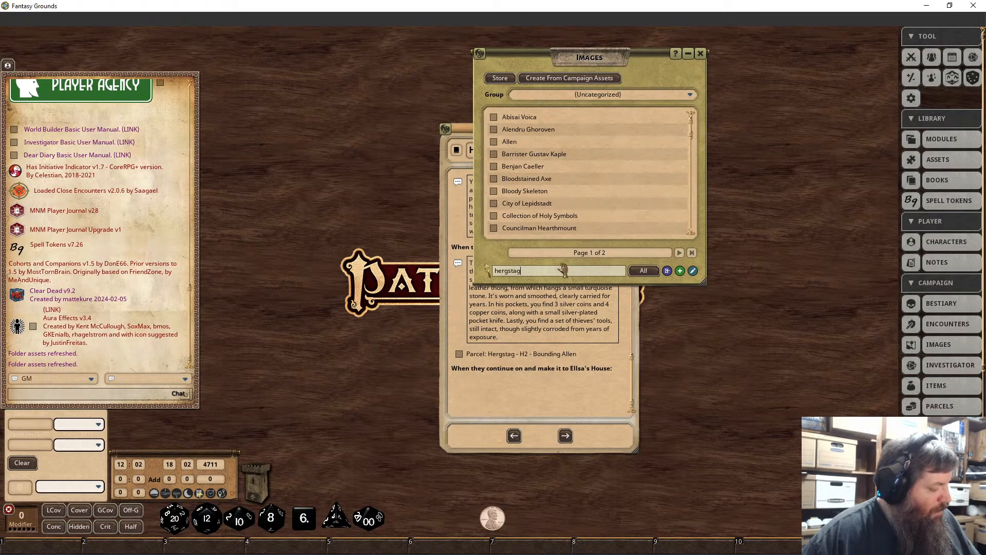
pyautogui.press('Return')
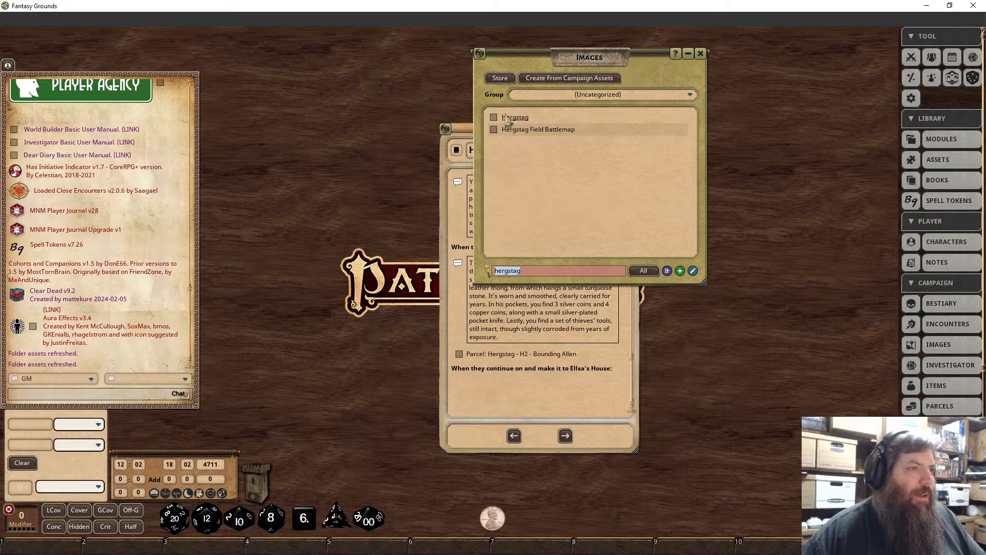
pyautogui.click(511, 118)
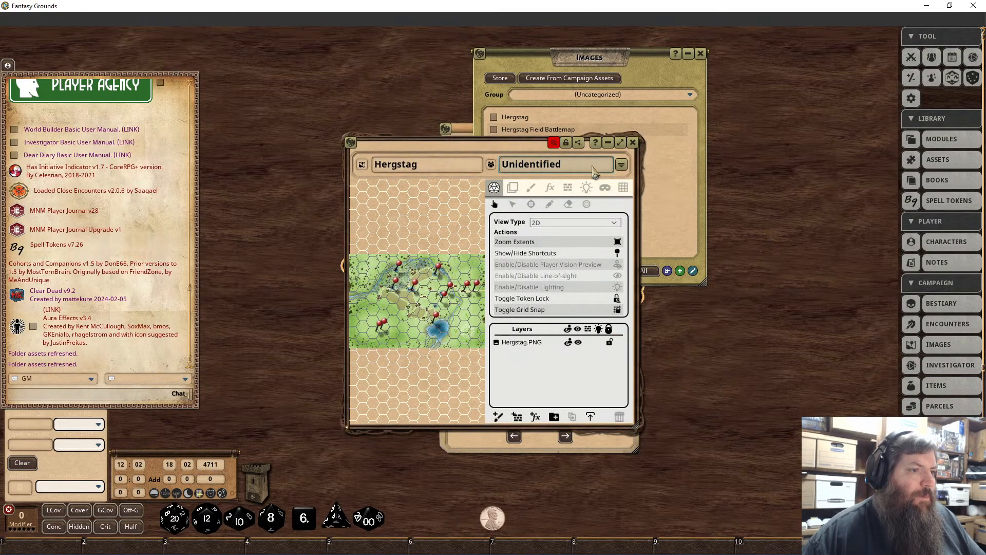
pyautogui.click(620, 143)
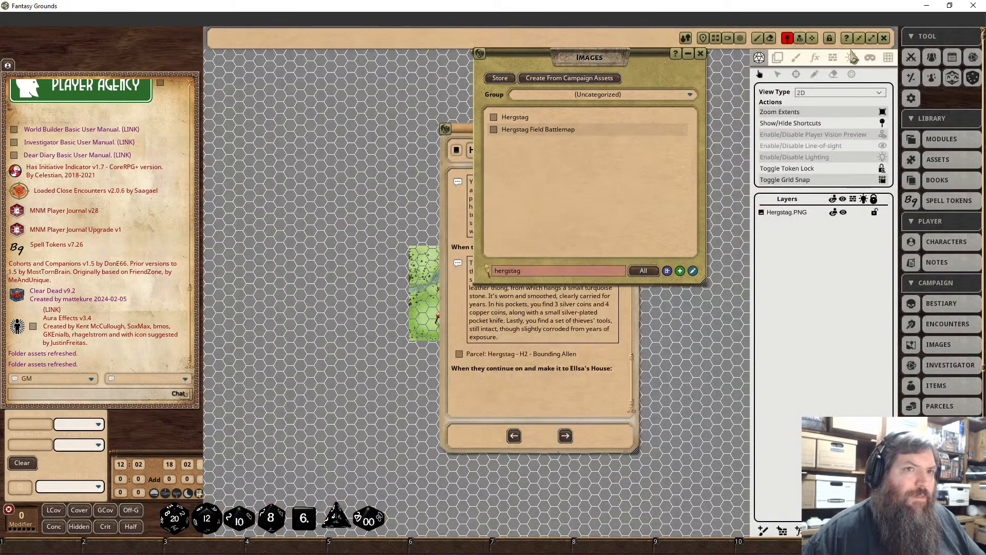
pyautogui.click(829, 38)
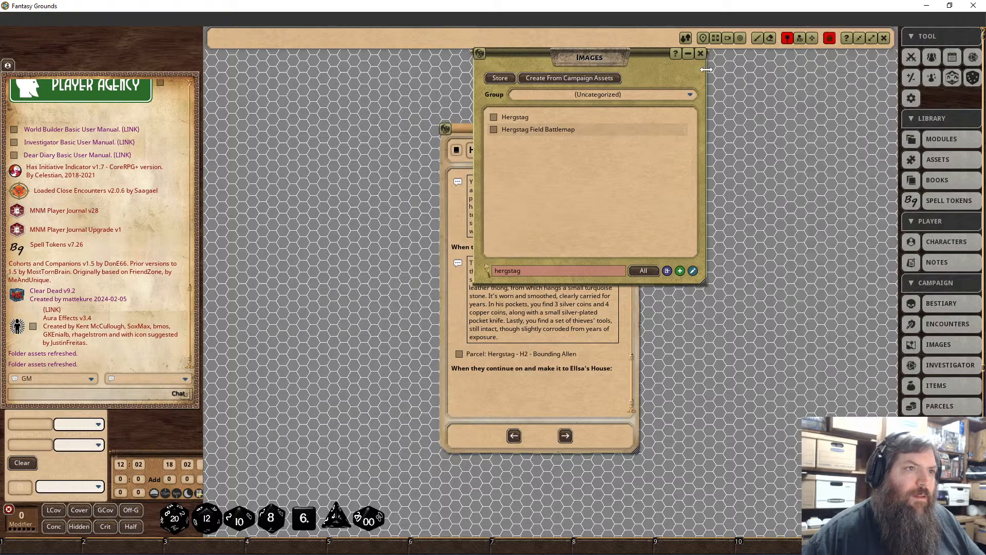
pyautogui.click(700, 53)
# Set the story window beside the Hergstag map and examine the village's houses, roads and pinned locations up close.
pyautogui.moveTo(531, 125); pyautogui.dragTo(323, 113)
pyautogui.scroll(10, 533, 259)
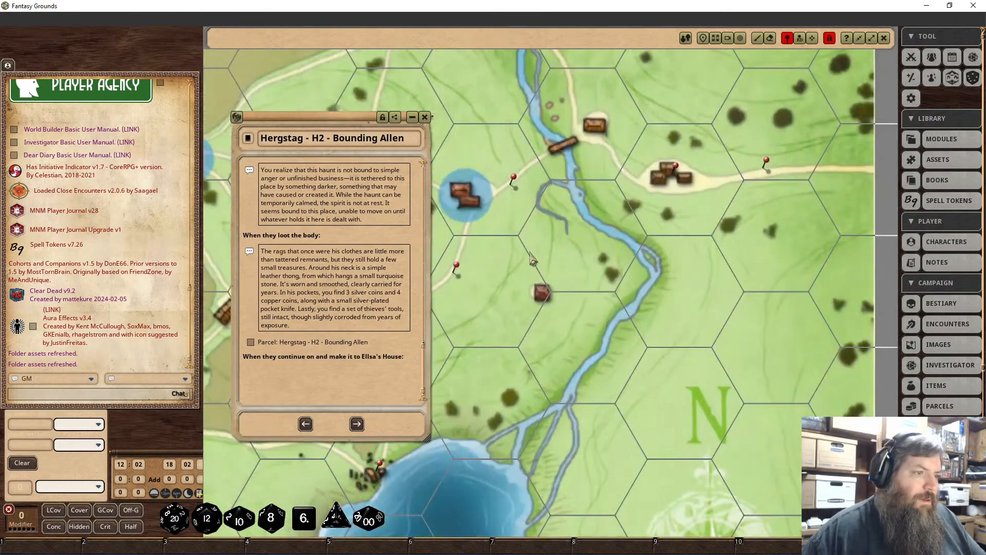
pyautogui.moveTo(518, 265); pyautogui.dragTo(729, 265)
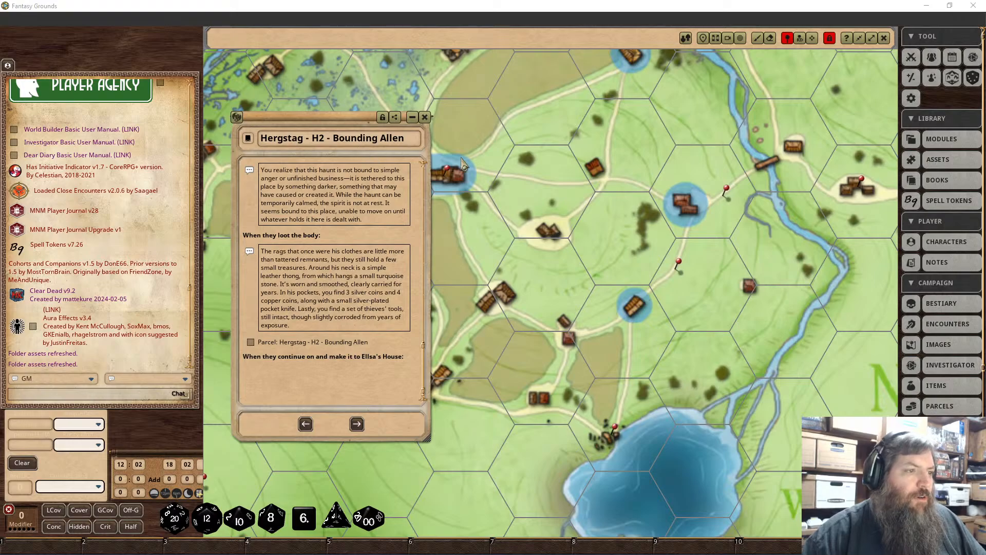
pyautogui.moveTo(493, 151); pyautogui.dragTo(588, 247)
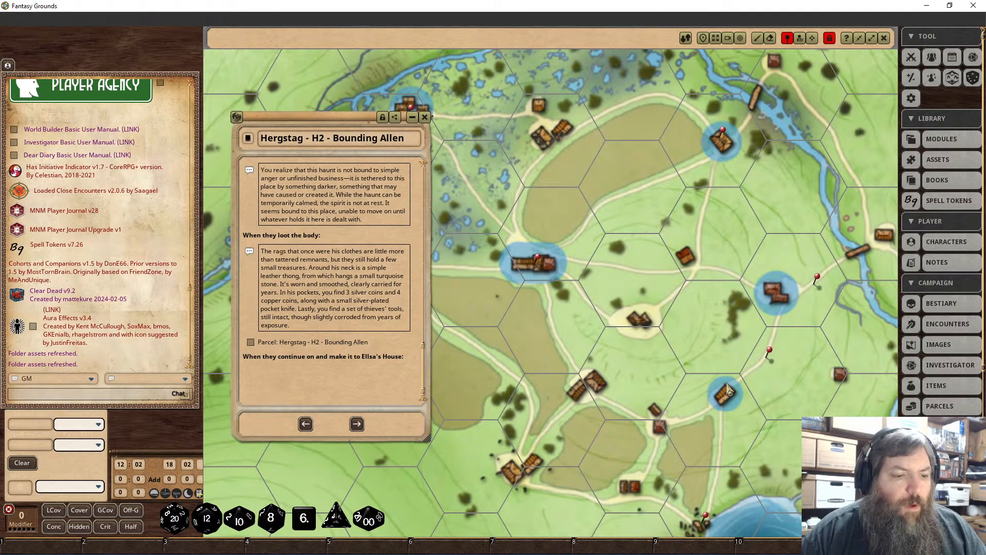
pyautogui.moveTo(731, 394); pyautogui.dragTo(744, 119)
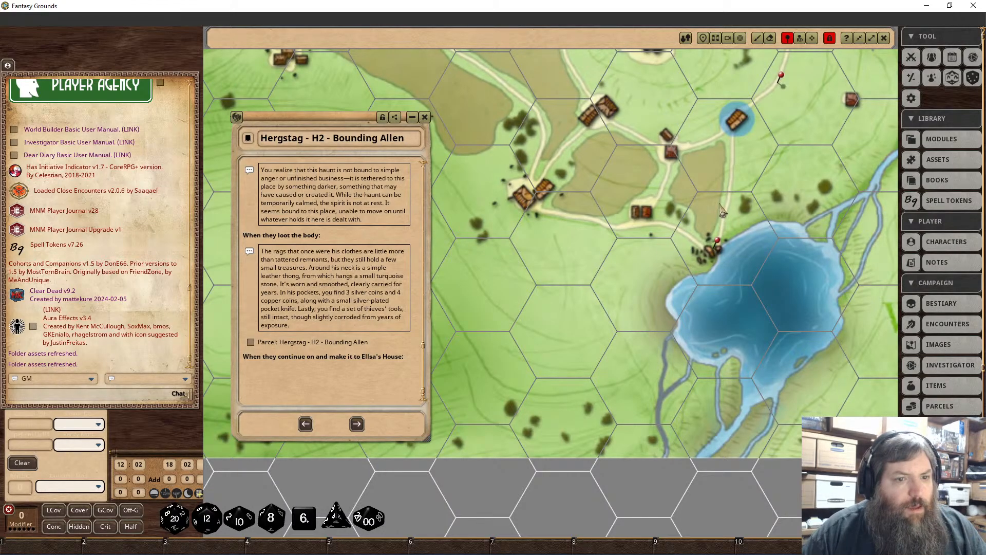
pyautogui.moveTo(755, 178); pyautogui.dragTo(727, 319)
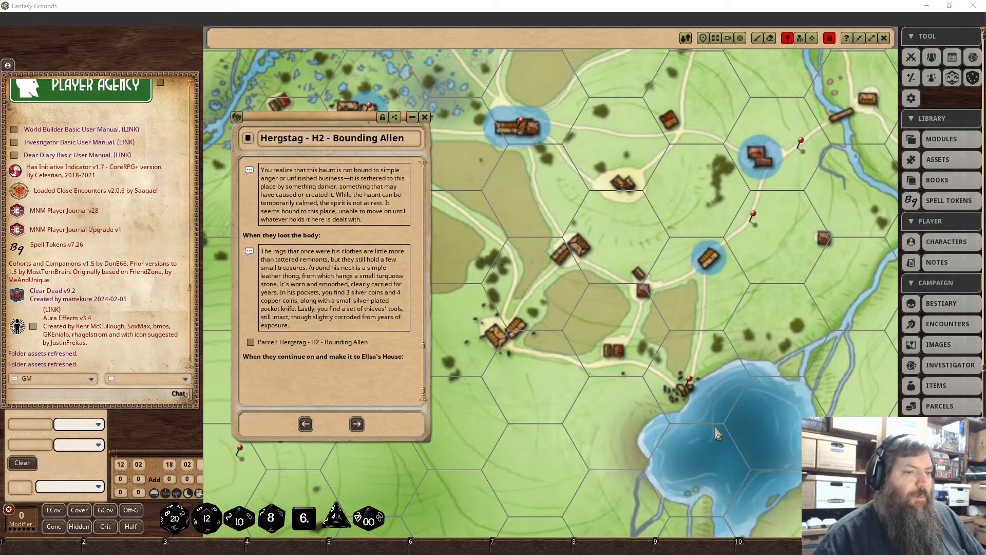
pyautogui.moveTo(535, 192); pyautogui.dragTo(509, 185)
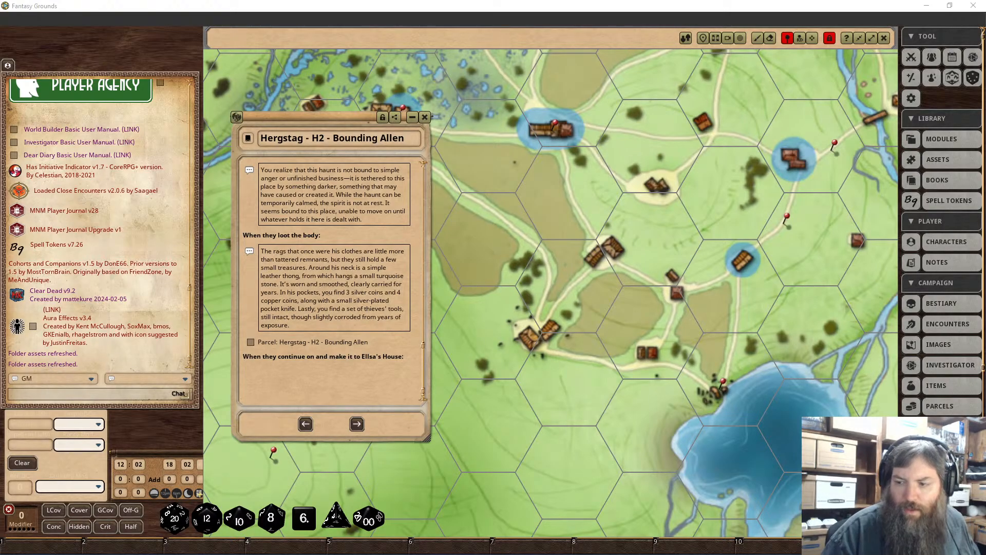
# Paste the house's exterior description under "When they continue on and make it to Ellsa's House:" and format it as a chat frame.
pyautogui.click(259, 371)
pyautogui.hotkey('ctrl', 'v')
pyautogui.scroll(-3, 280, 370)
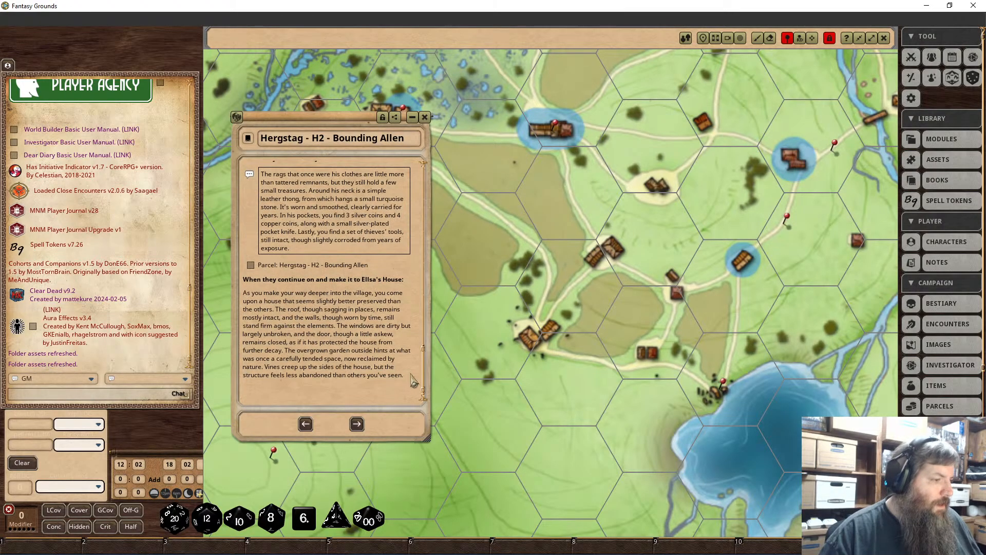
pyautogui.moveTo(261, 302); pyautogui.dragTo(244, 295)
pyautogui.rightClick(258, 297)
pyautogui.click(288, 332)
pyautogui.click(321, 361)
pyautogui.scroll(-2, 320, 359)
pyautogui.click(318, 379)
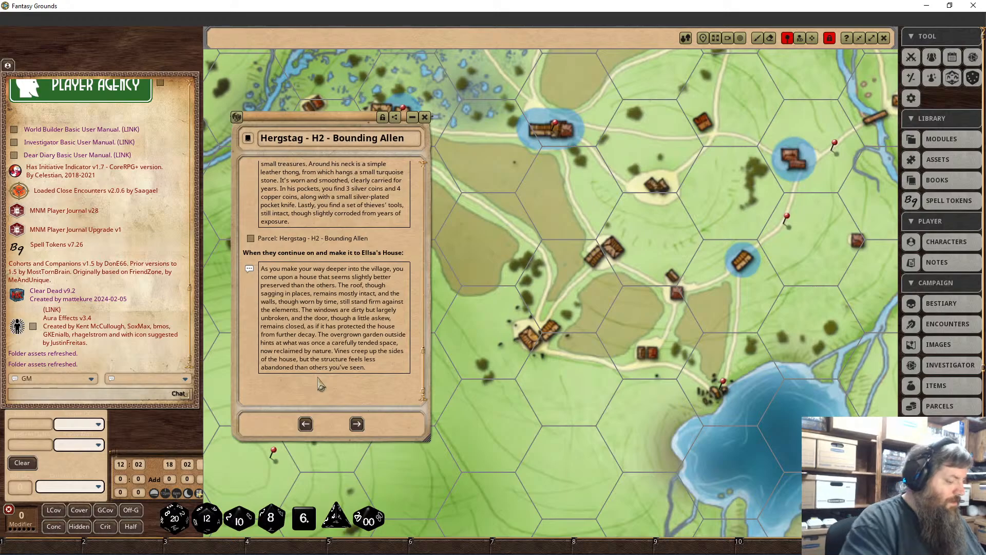
# Add the line "When they get inside:" below the house's exterior description, with empty lines after it.
pyautogui.press('Return')
pyautogui.press('Return')
pyautogui.press('Return')
pyautogui.press('Return')
pyautogui.press('Up')
pyautogui.press('Up')
pyautogui.press('Up')
pyautogui.press('Up')
pyautogui.press('Up')
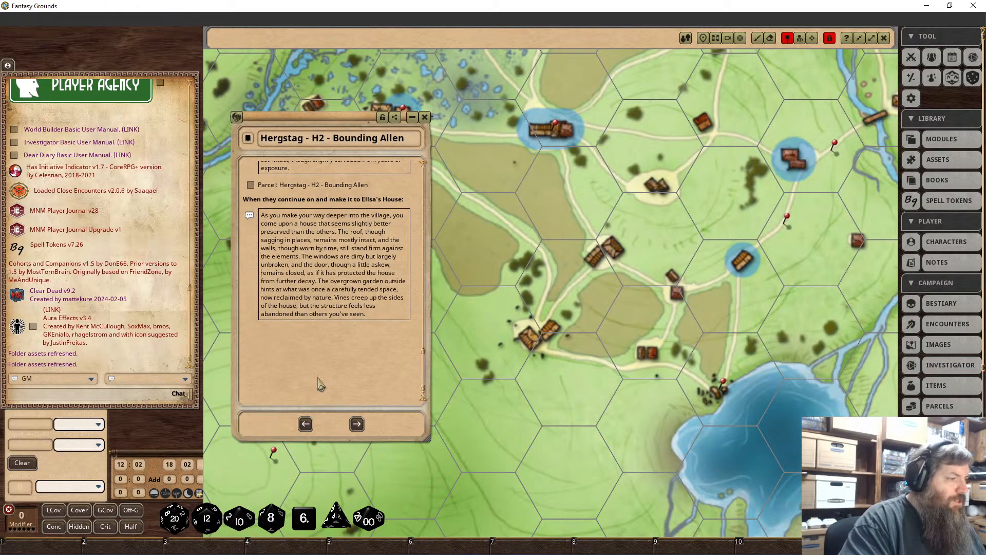
pyautogui.press('Down')
pyautogui.press('Down')
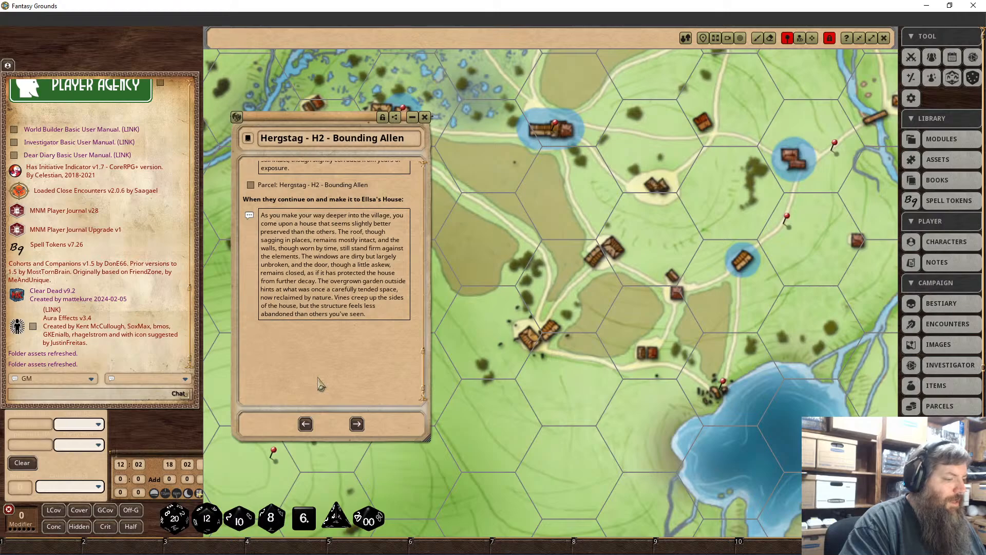
pyautogui.write('When they ge')
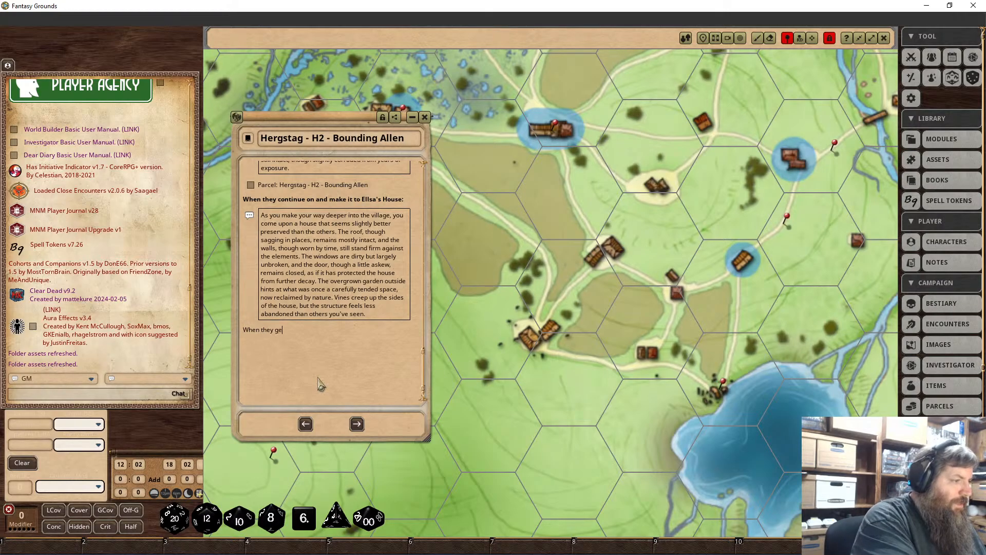
pyautogui.write('t inside')
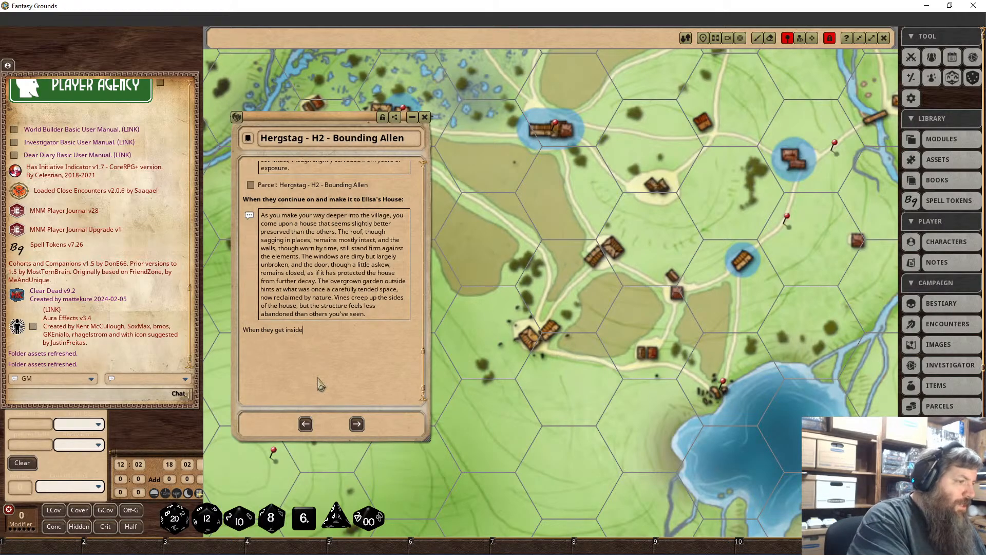
pyautogui.write(':')
pyautogui.press('Return')
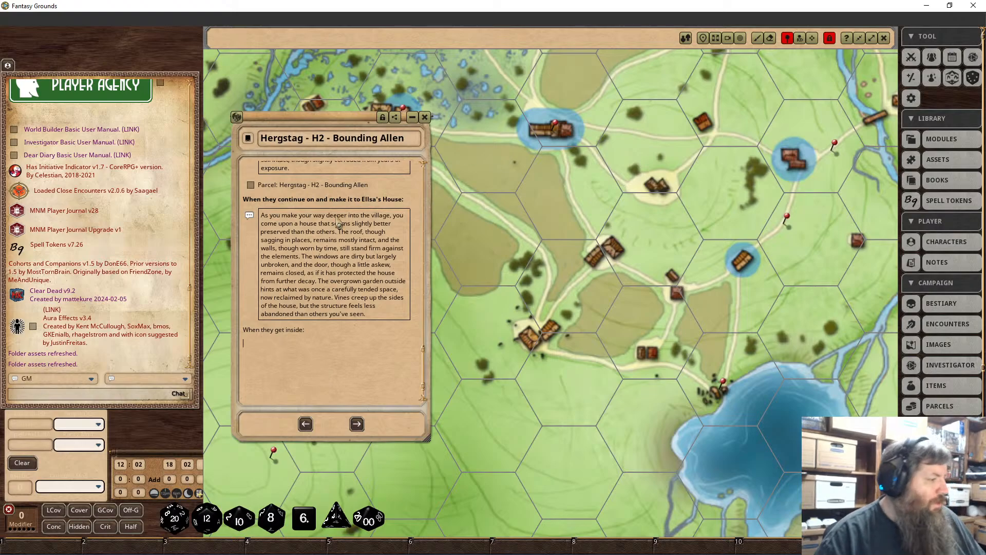
# Make the "When they get inside:" line bold like the story's other section headings.
pyautogui.moveTo(307, 334); pyautogui.dragTo(240, 333)
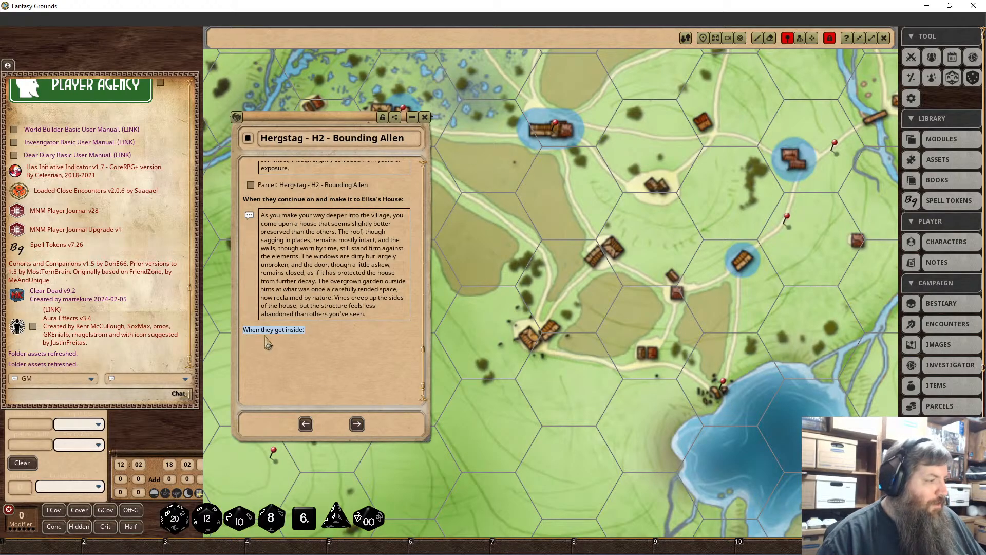
pyautogui.rightClick(265, 335)
pyautogui.click(265, 376)
pyautogui.click(233, 410)
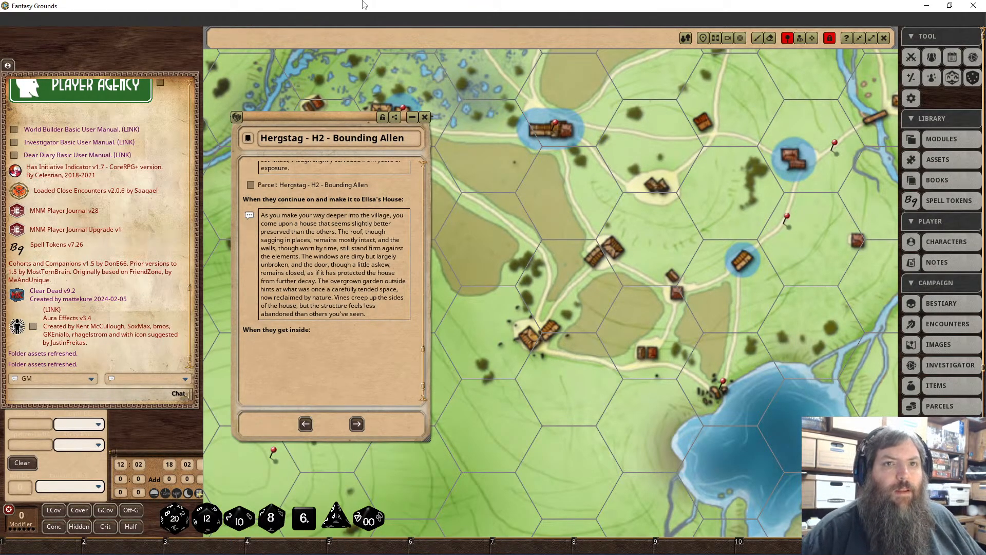
pyautogui.click(972, 86)
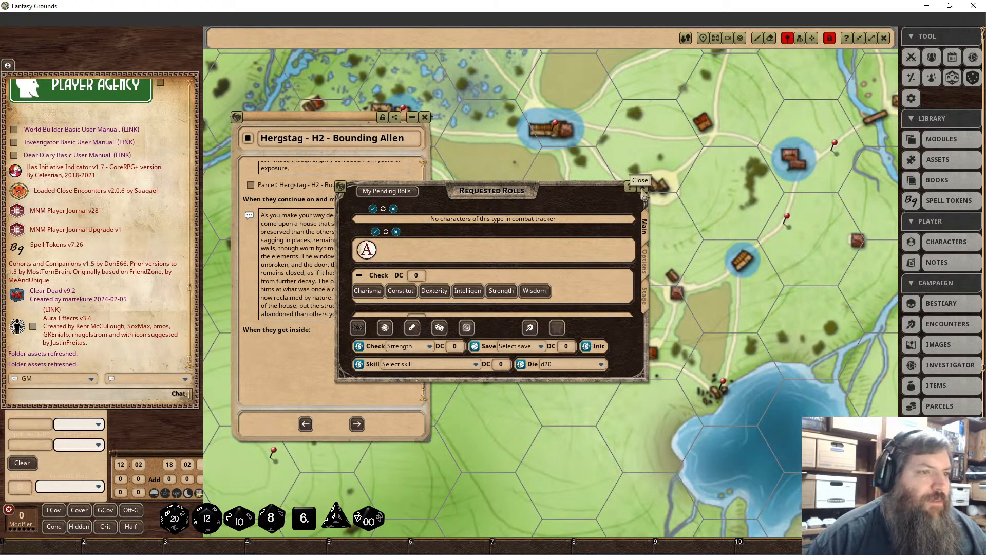
pyautogui.click(644, 195)
pyautogui.click(911, 98)
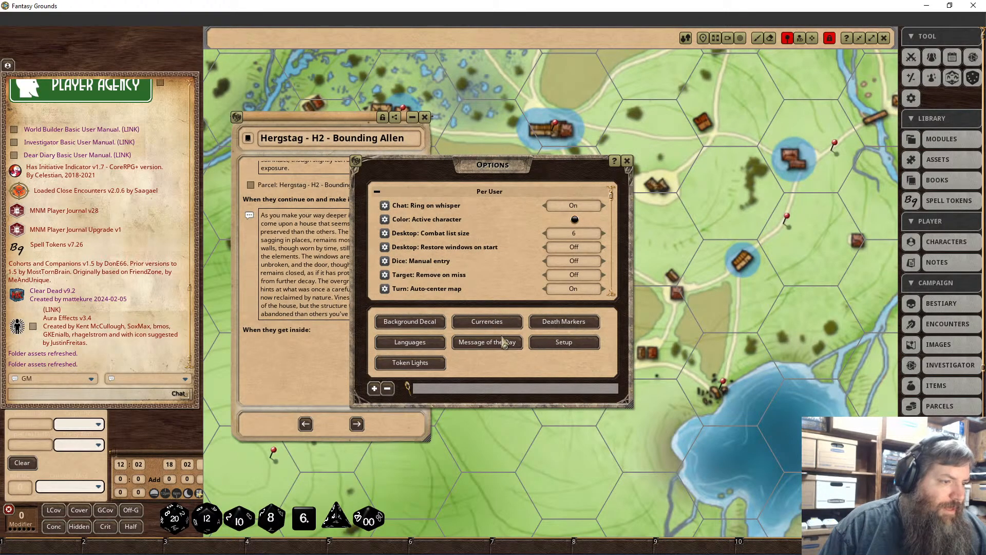
pyautogui.click(562, 344)
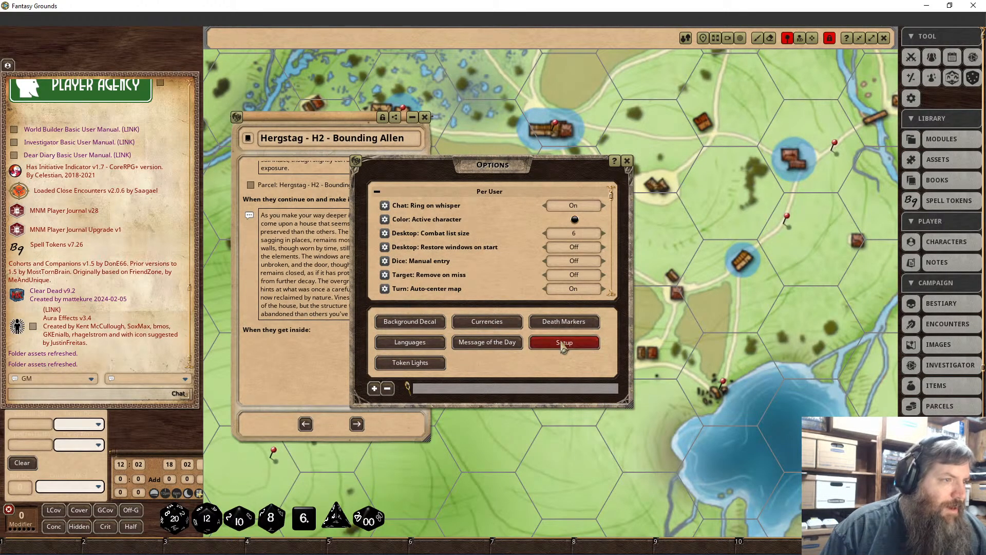
pyautogui.click(606, 186)
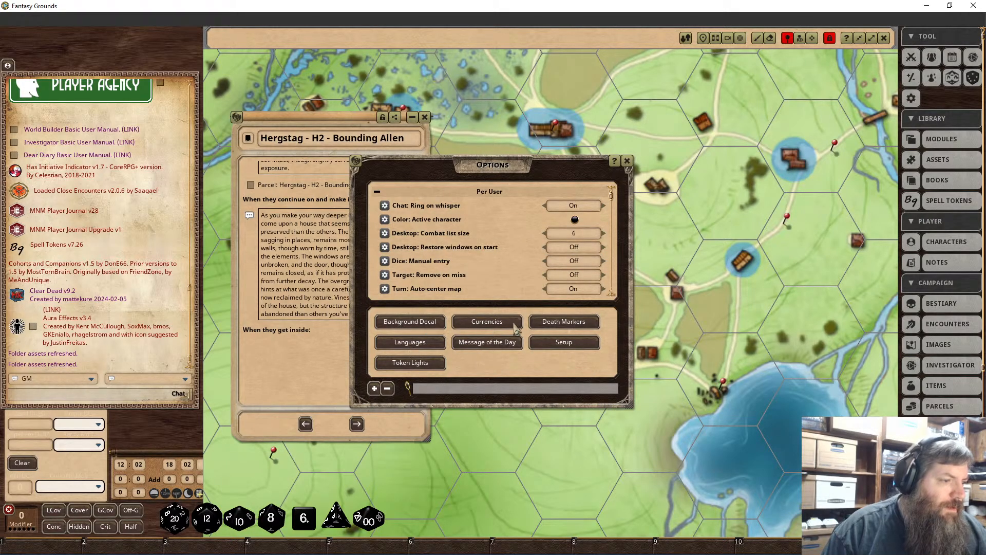
pyautogui.click(627, 161)
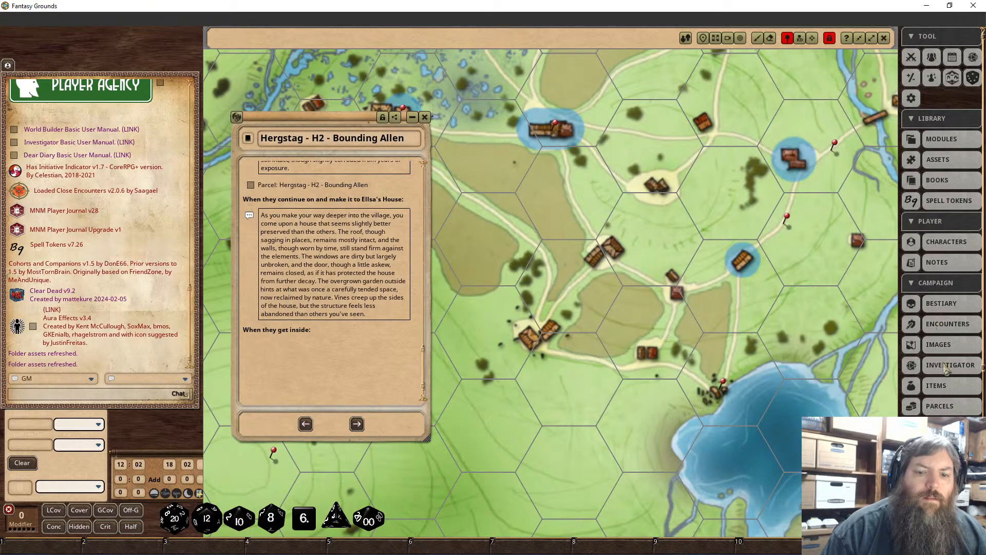
pyautogui.scroll(-3, 944, 383)
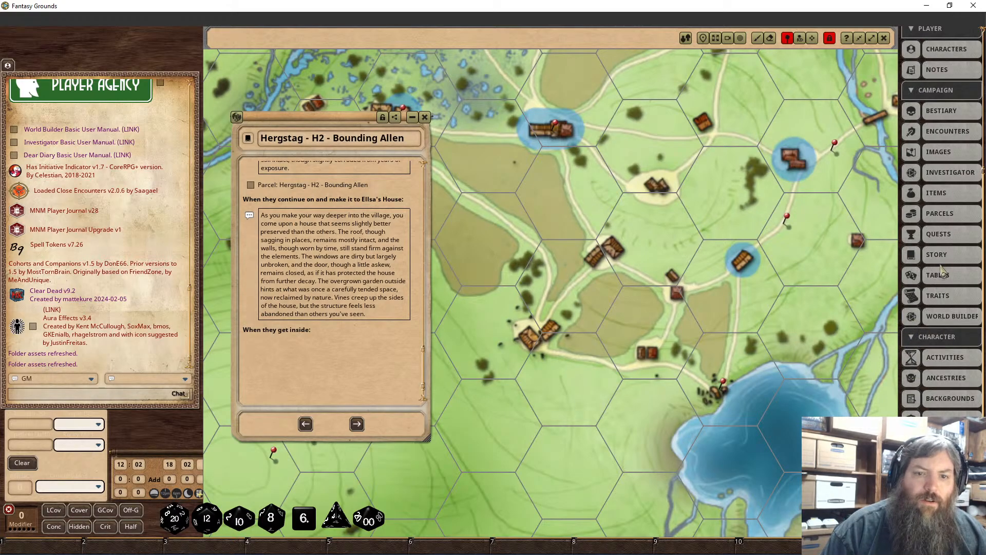
pyautogui.click(955, 262)
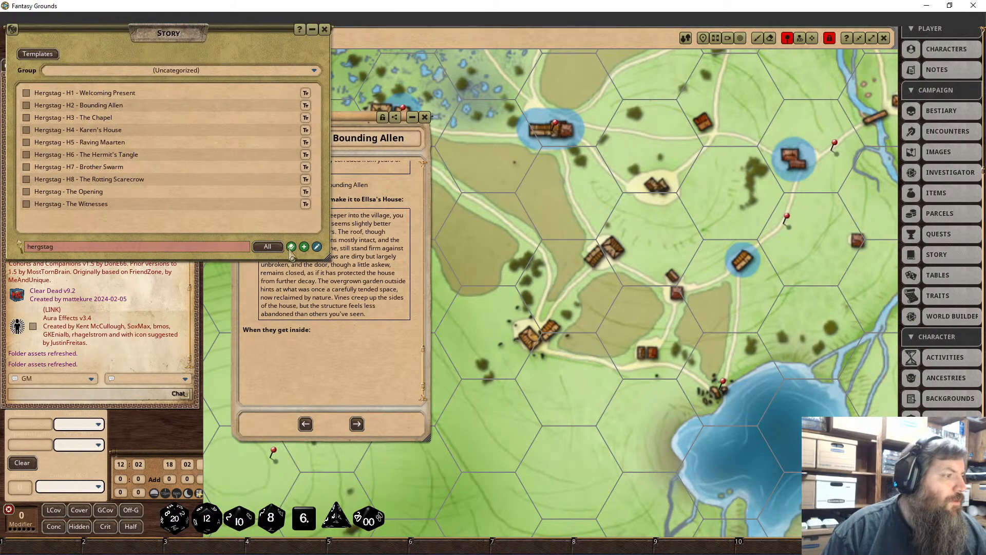
pyautogui.click(324, 29)
pyautogui.scroll(5, 976, 118)
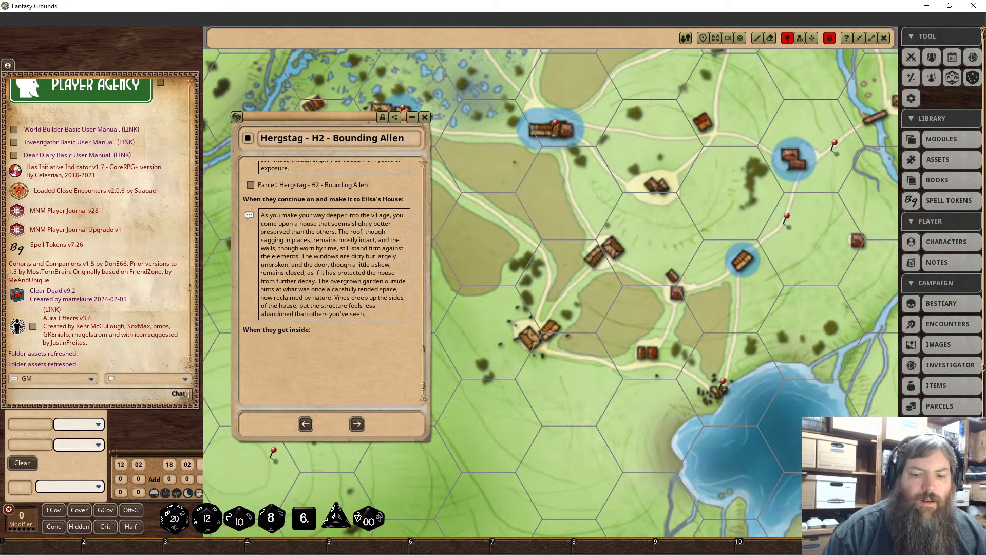
pyautogui.click(943, 447)
pyautogui.click(324, 29)
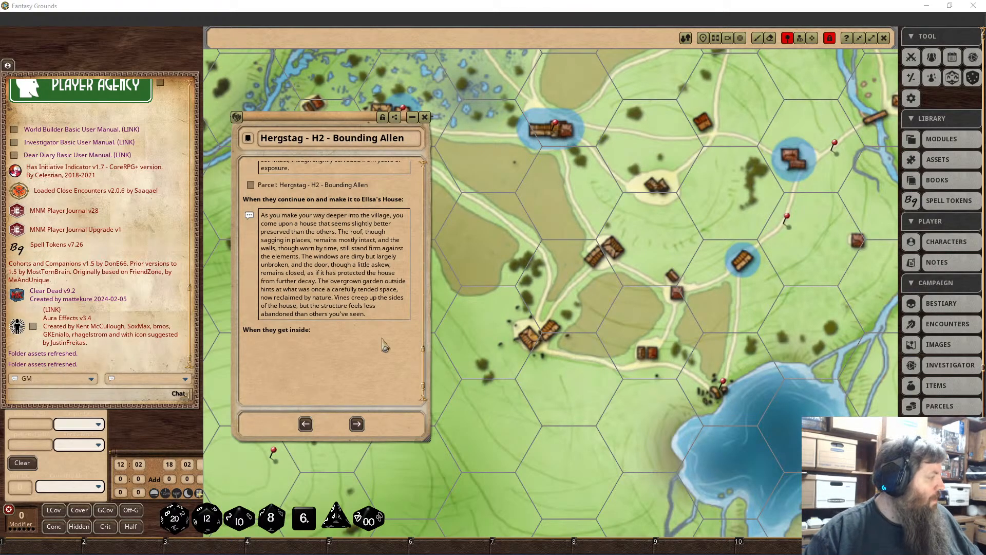
# Add the interior description under "When they get inside:" and format its first paragraph, beginning "Stepping inside", as a chat frame.
pyautogui.scroll(-2, 283, 358)
pyautogui.scroll(-1, 282, 353)
pyautogui.moveTo(280, 338); pyautogui.dragTo(217, 271)
pyautogui.rightClick(273, 290)
pyautogui.click(302, 326)
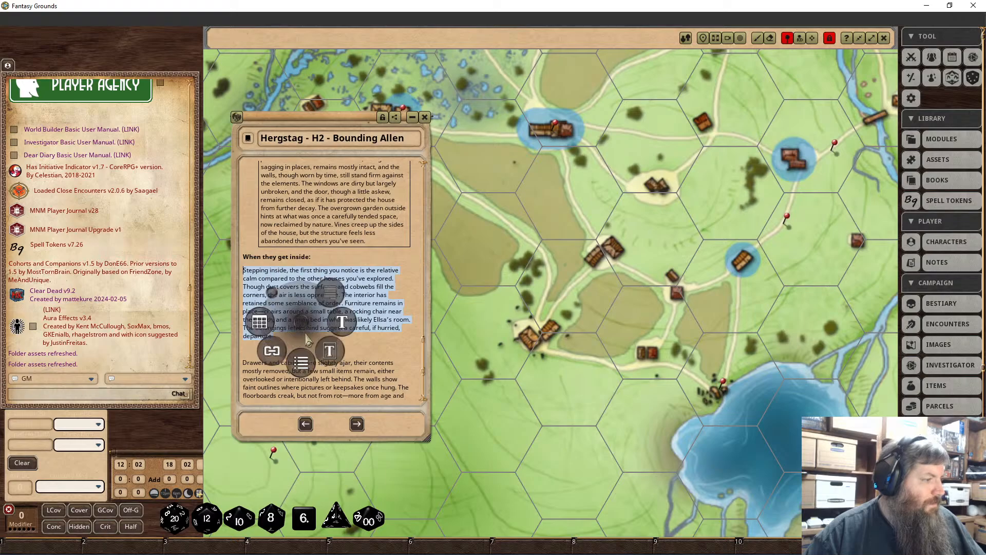
pyautogui.click(311, 361)
pyautogui.scroll(-2, 314, 364)
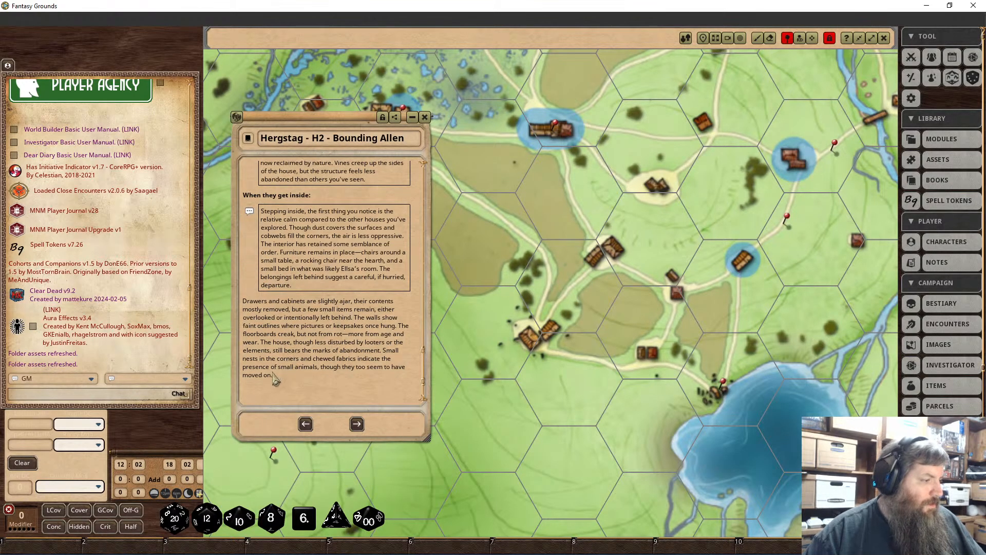
# Format the paragraph beginning "Drawers and cabinets are slightly ajar" as a boxed chat frame in the Bounding Allen story entry.
pyautogui.moveTo(274, 376); pyautogui.dragTo(243, 301)
pyautogui.rightClick(276, 309)
pyautogui.click(305, 343)
pyautogui.click(329, 376)
pyautogui.scroll(-2, 318, 360)
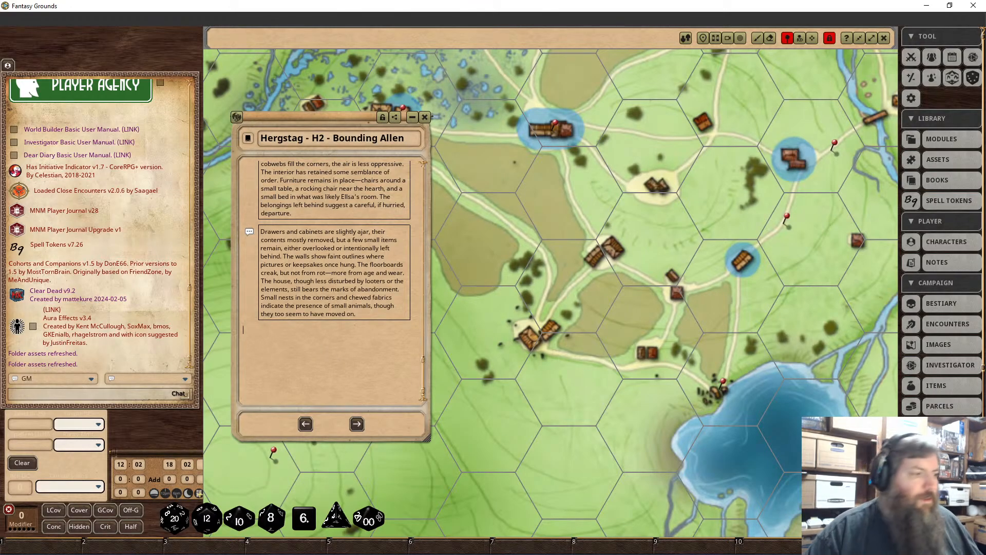
# Add the bold line "When they search the house: DC" below the boxed paragraph about drawers and cabinets.
pyautogui.write('When they search the house:')
pyautogui.press('Return')
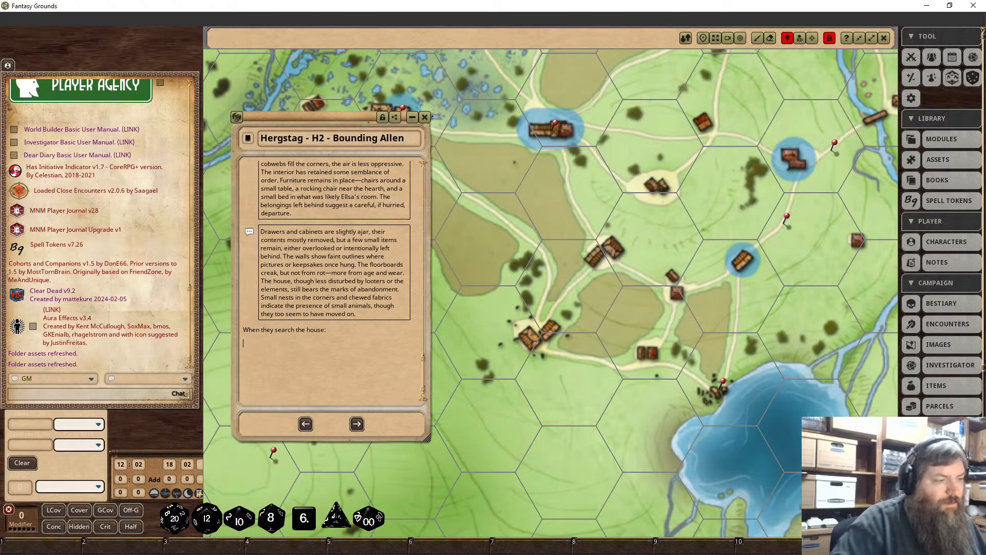
pyautogui.moveTo(330, 333); pyautogui.dragTo(241, 333)
pyautogui.rightClick(248, 332)
pyautogui.click(241, 368)
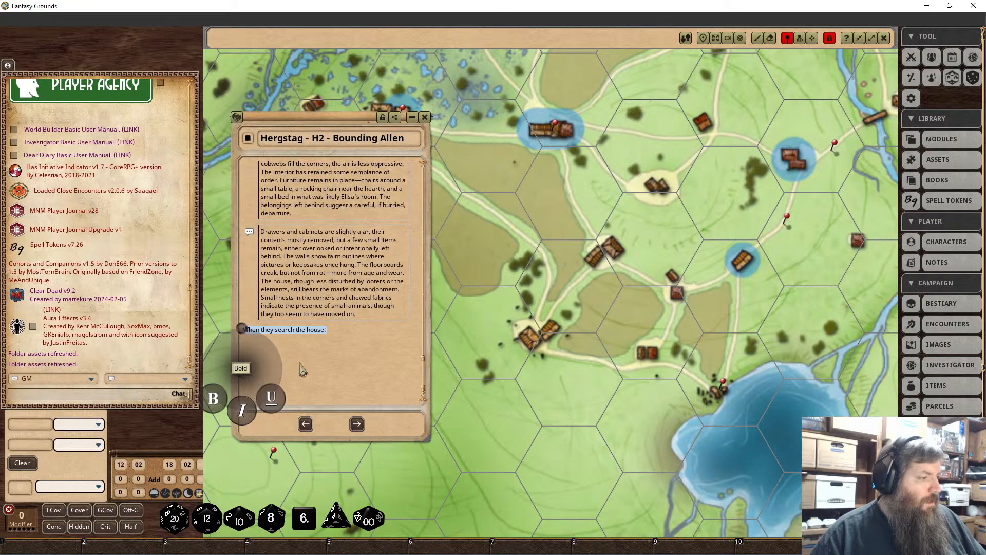
pyautogui.click(213, 398)
pyautogui.click(301, 364)
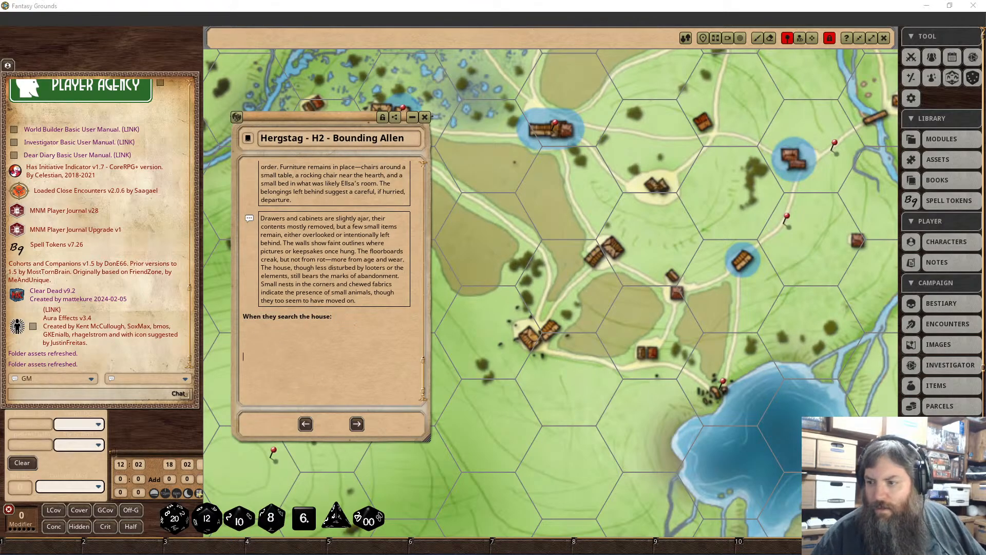
pyautogui.click(315, 328)
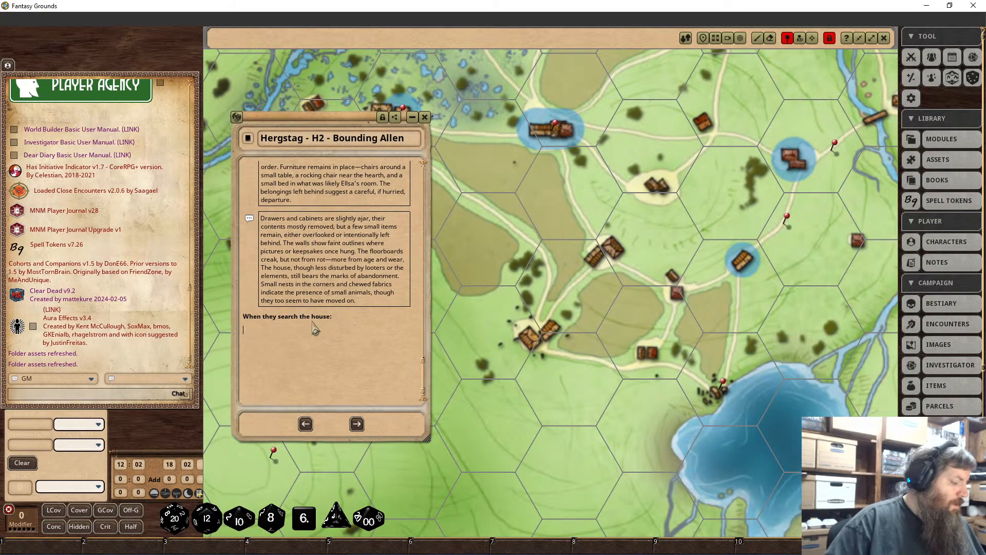
pyautogui.press('BackSpace')
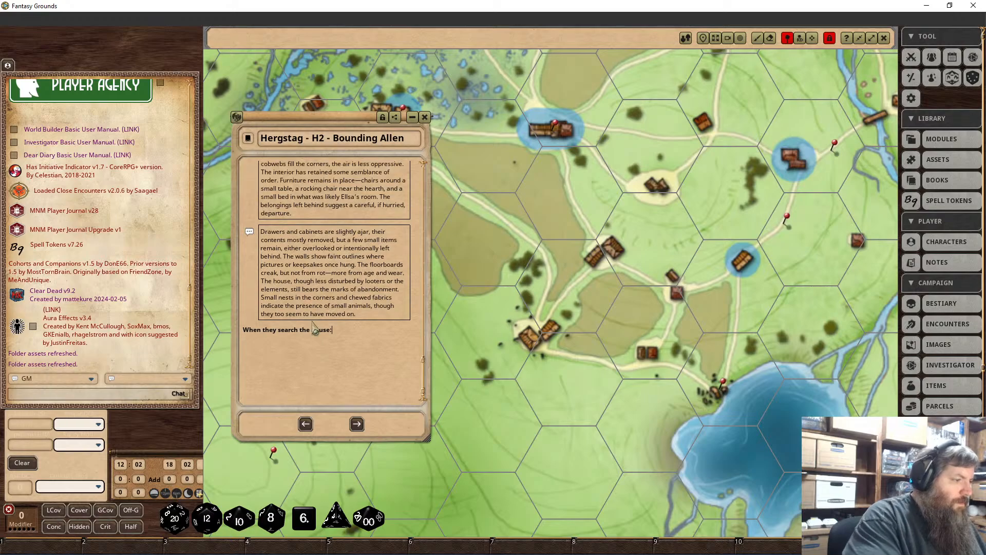
pyautogui.write('DC')
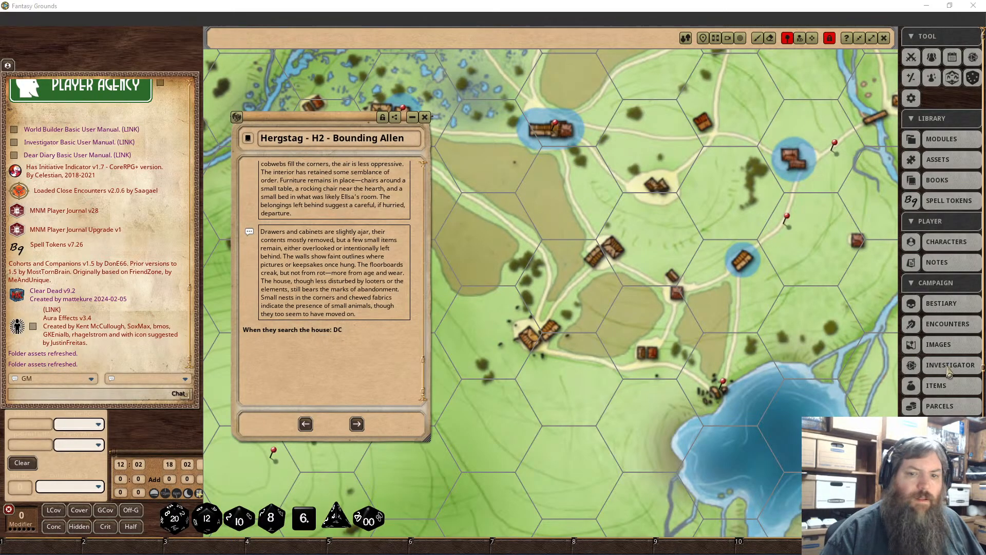
# Consult the Hergstag - H1 - Welcoming Present story entry for the DC and outcome layout of its search check.
pyautogui.click(950, 447)
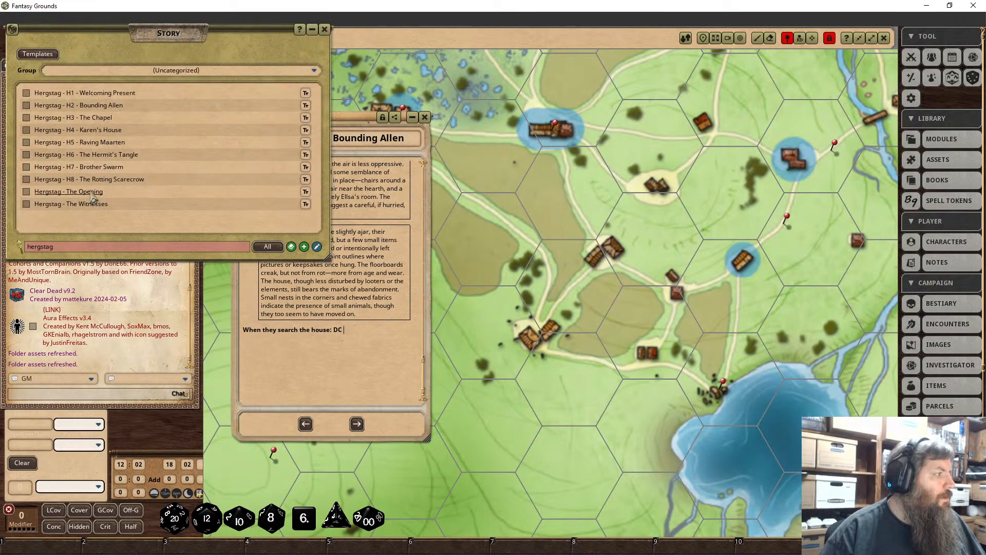
pyautogui.click(90, 104)
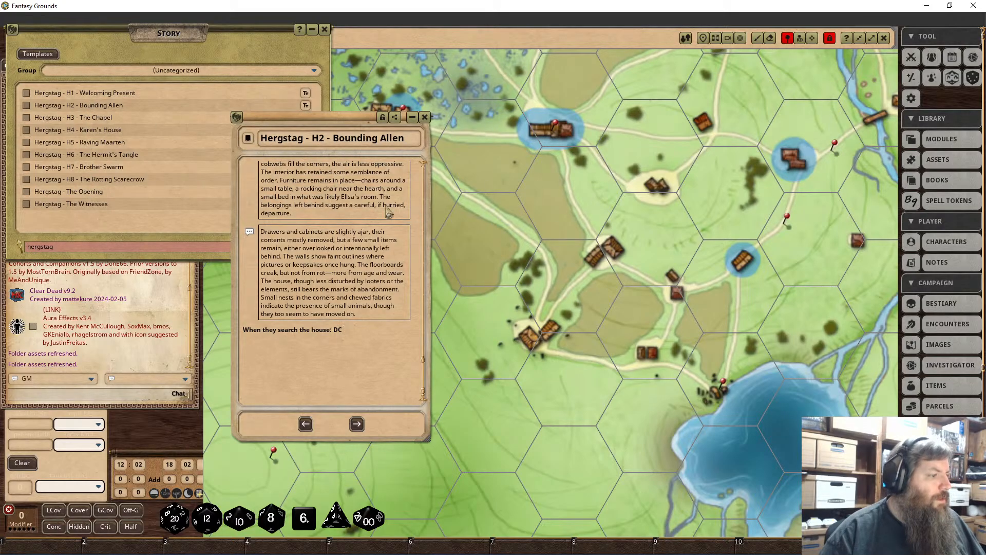
pyautogui.moveTo(350, 119); pyautogui.dragTo(519, 144)
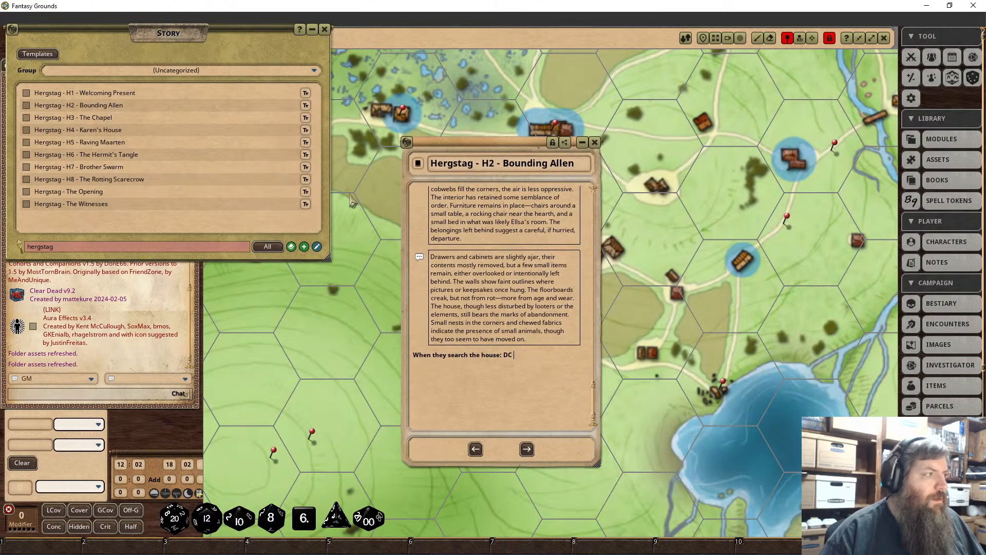
pyautogui.click(111, 130)
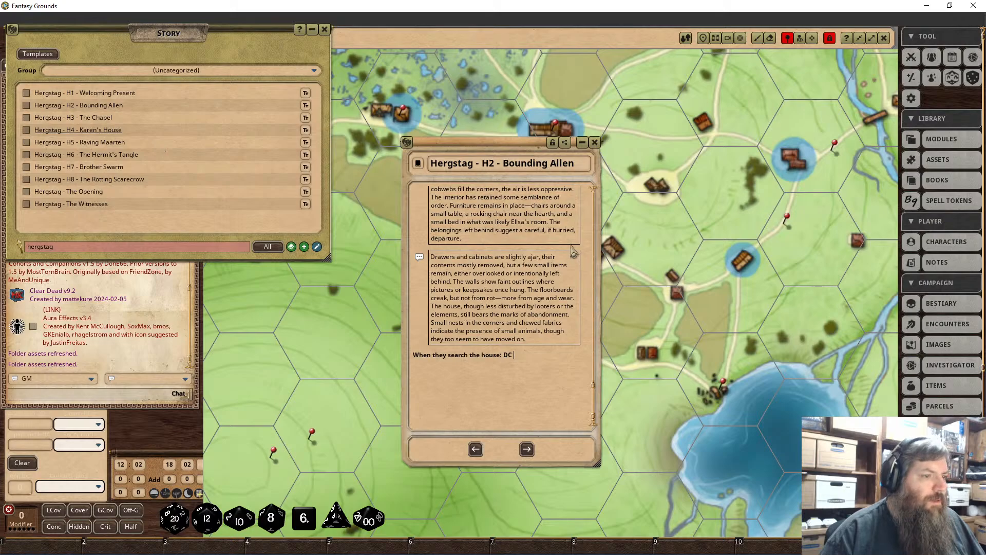
pyautogui.click(622, 108)
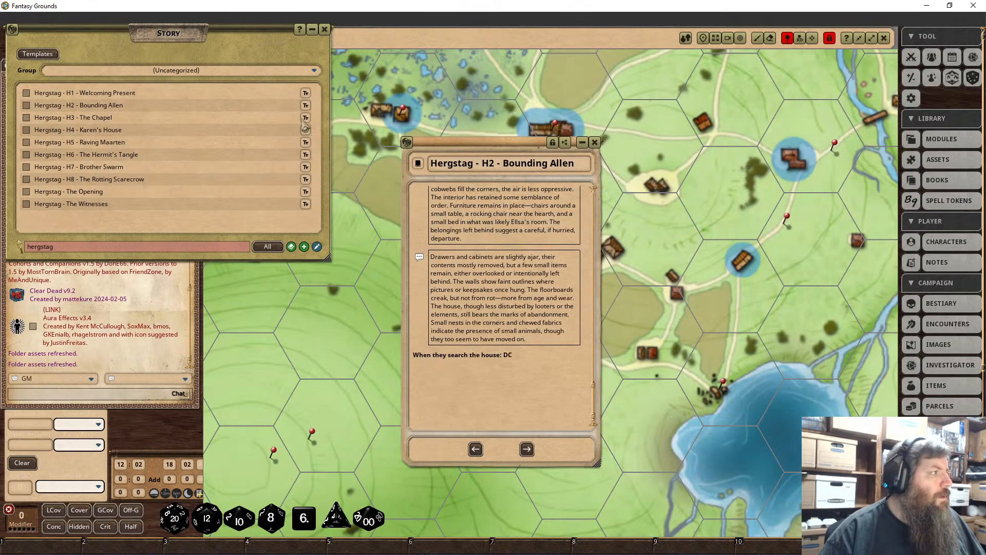
pyautogui.click(108, 94)
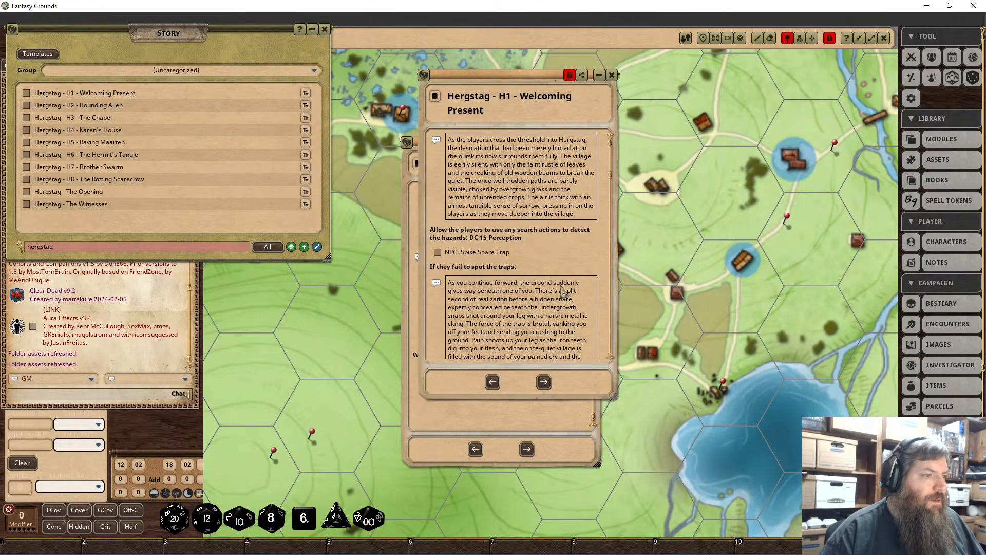
pyautogui.moveTo(610, 185); pyautogui.dragTo(609, 381)
pyautogui.scroll(4, 540, 350)
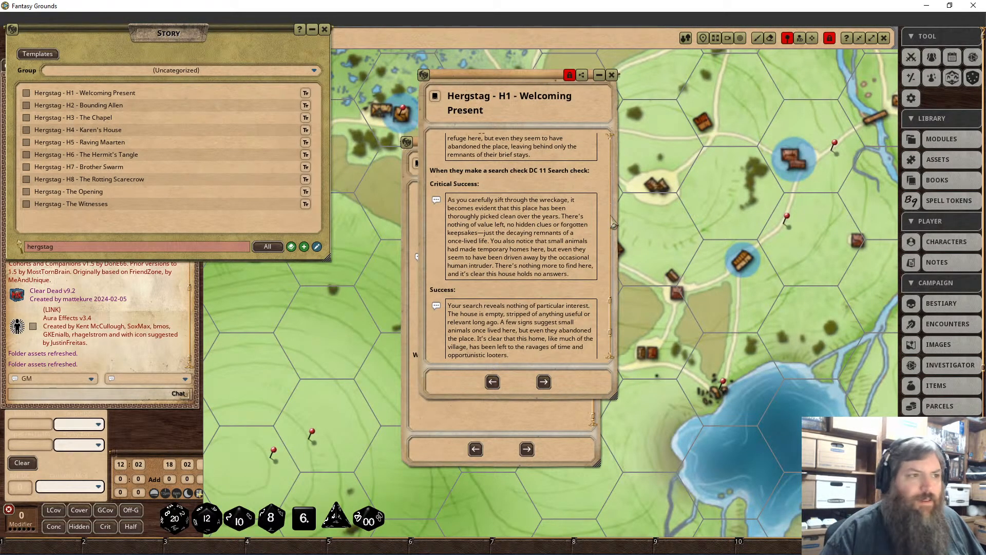
pyautogui.click(612, 76)
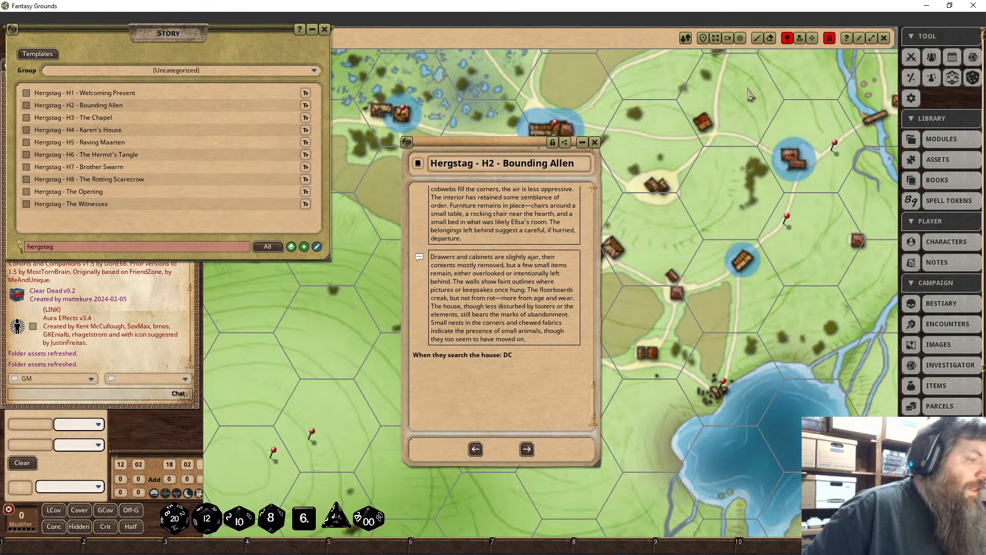
# Complete the search line with "11 Search" after "DC" and start a new line below it.
pyautogui.click(560, 354)
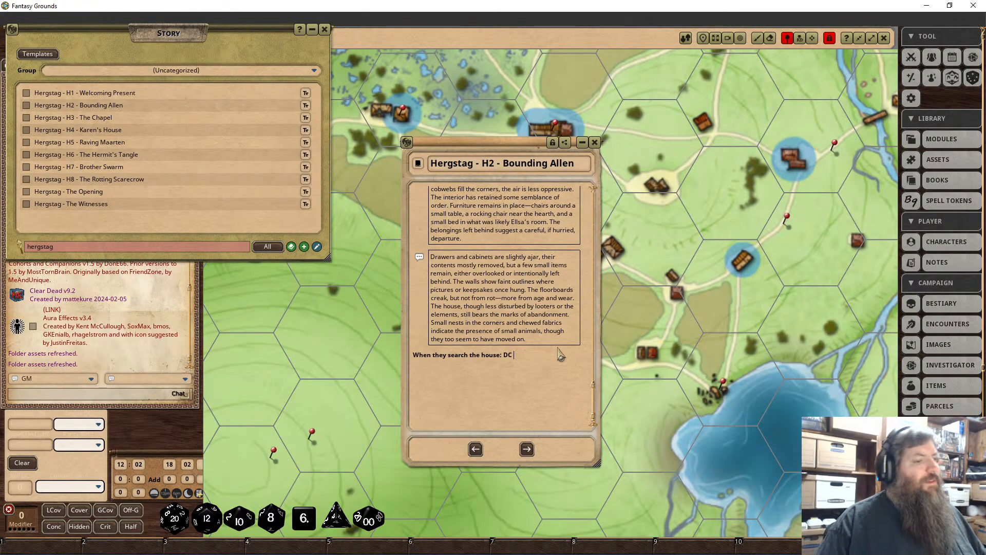
pyautogui.write('11 ')
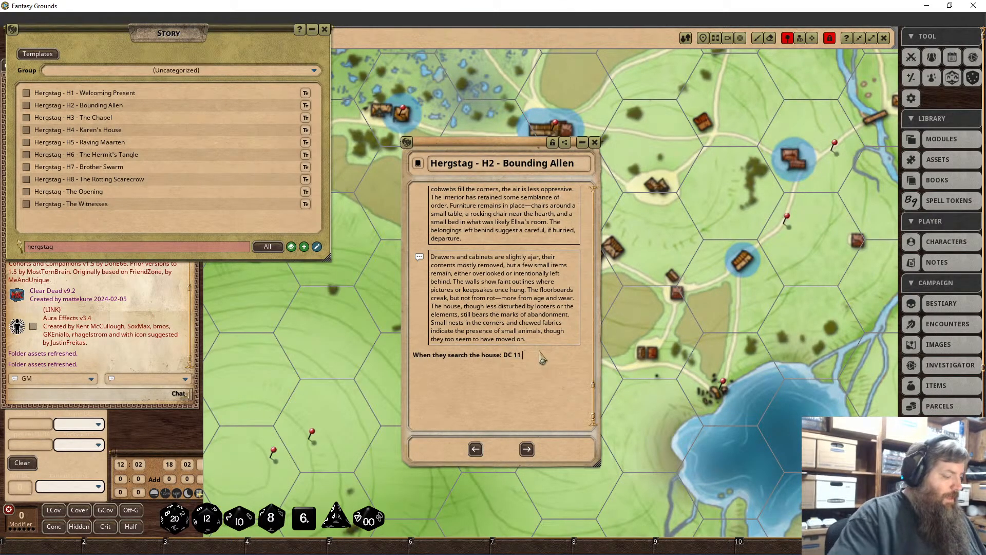
pyautogui.write('Searc')
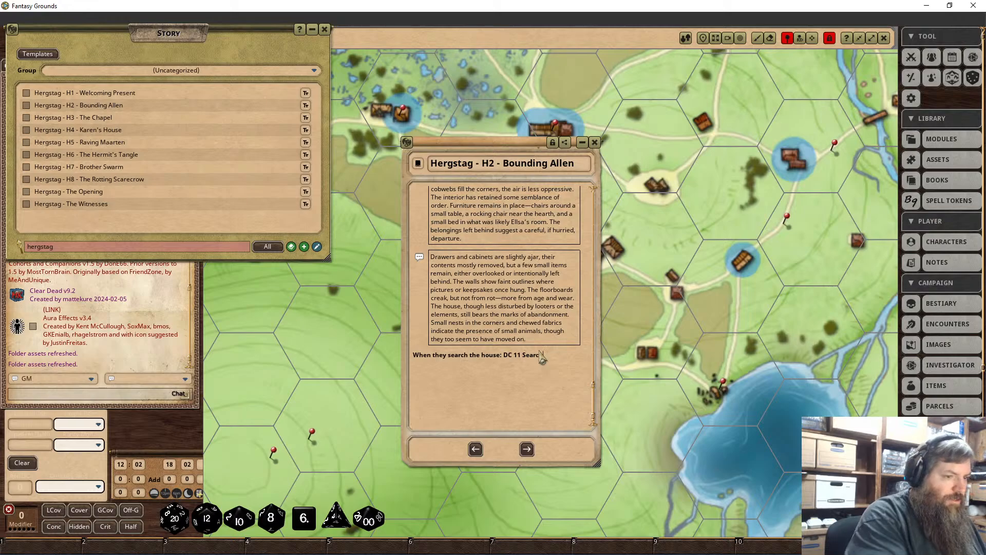
pyautogui.write('h')
pyautogui.press('Return')
# Enter the line "Critical Succes:" under the search line and paste the withered flowers description below it.
pyautogui.write('Crir')
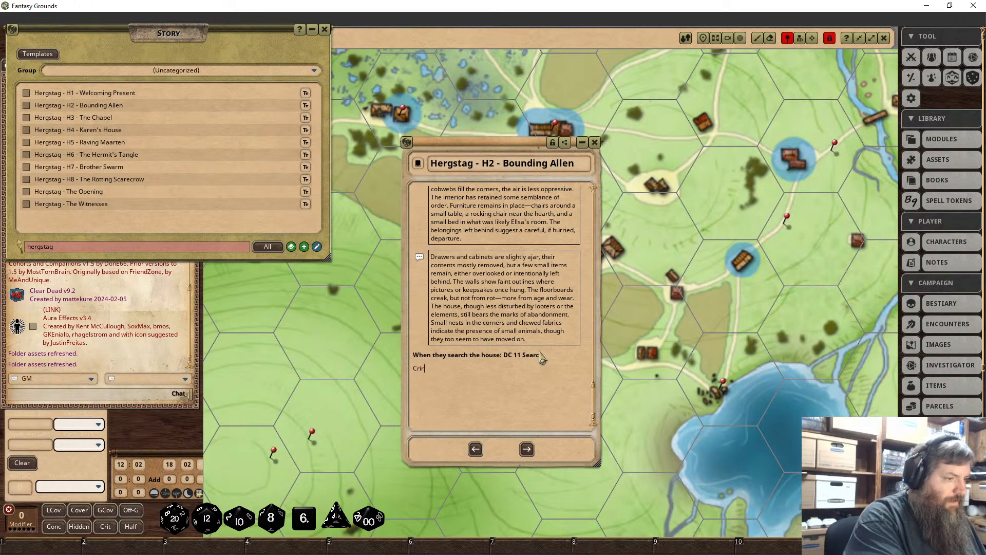
pyautogui.press('BackSpace')
pyautogui.write('ticial')
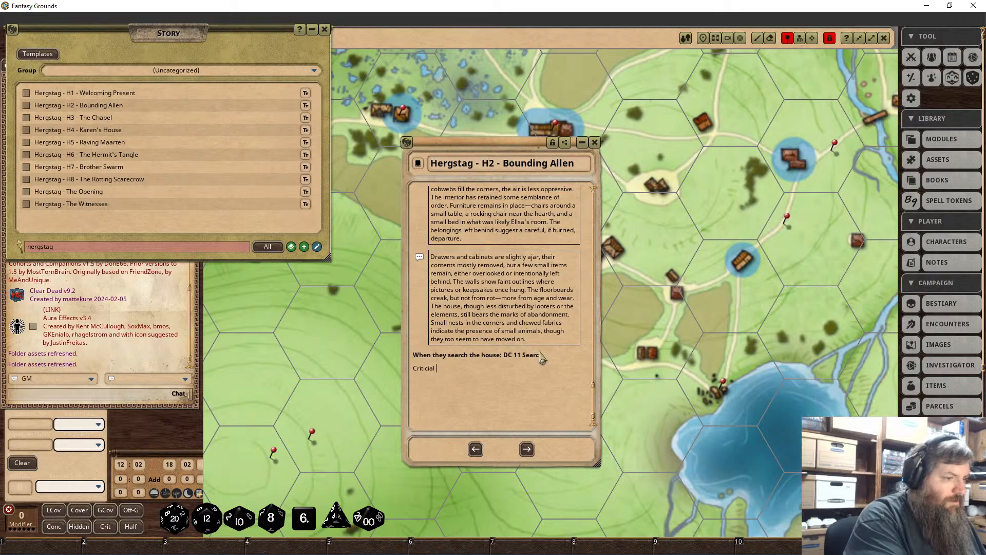
pyautogui.press('BackSpace')
pyautogui.press('BackSpace')
pyautogui.press('BackSpace')
pyautogui.press('BackSpace')
pyautogui.write('al S')
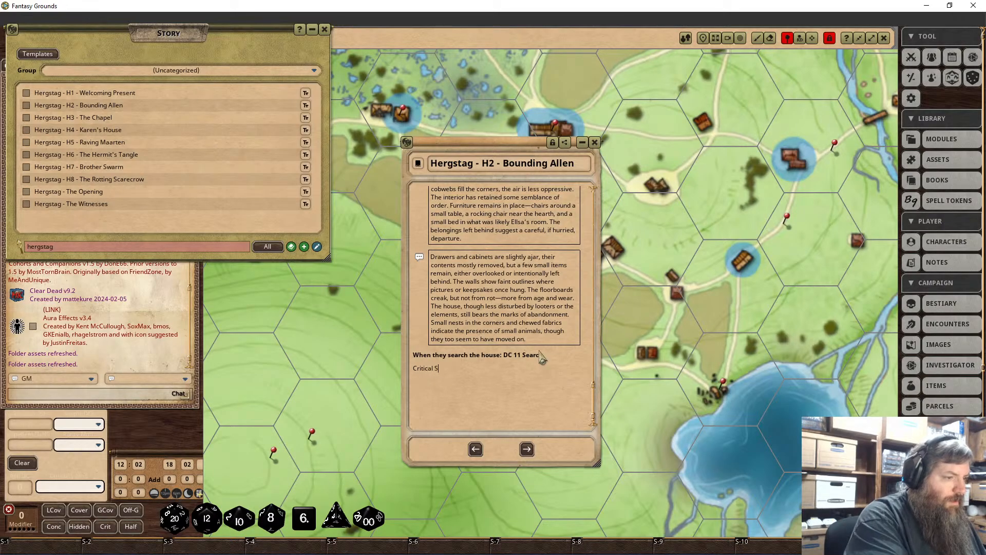
pyautogui.write('ucces:')
pyautogui.press('Return')
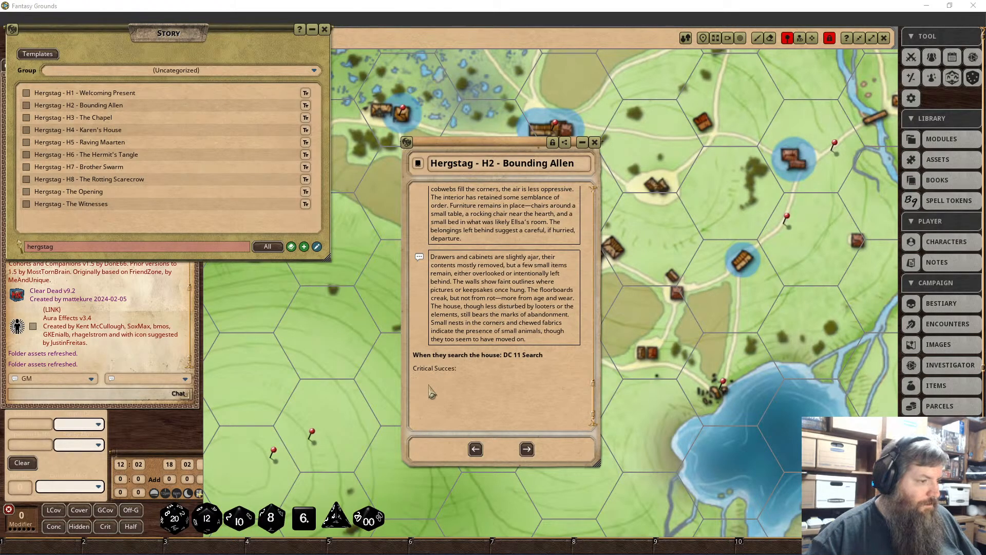
pyautogui.hotkey('ctrl', 'v')
# Correct the outcome heading to "Critical Success:" and make it bold.
pyautogui.click(454, 362)
pyautogui.write('s')
pyautogui.moveTo(461, 359); pyautogui.dragTo(414, 359)
pyautogui.rightClick(426, 358)
pyautogui.click(461, 359)
pyautogui.rightClick(414, 355)
pyautogui.click(415, 393)
pyautogui.click(385, 424)
# Replace "as a final gesture before the house was abandoned" with "more recently than when the house was abandoned" in the Critical Success description.
pyautogui.scroll(-3, 473, 331)
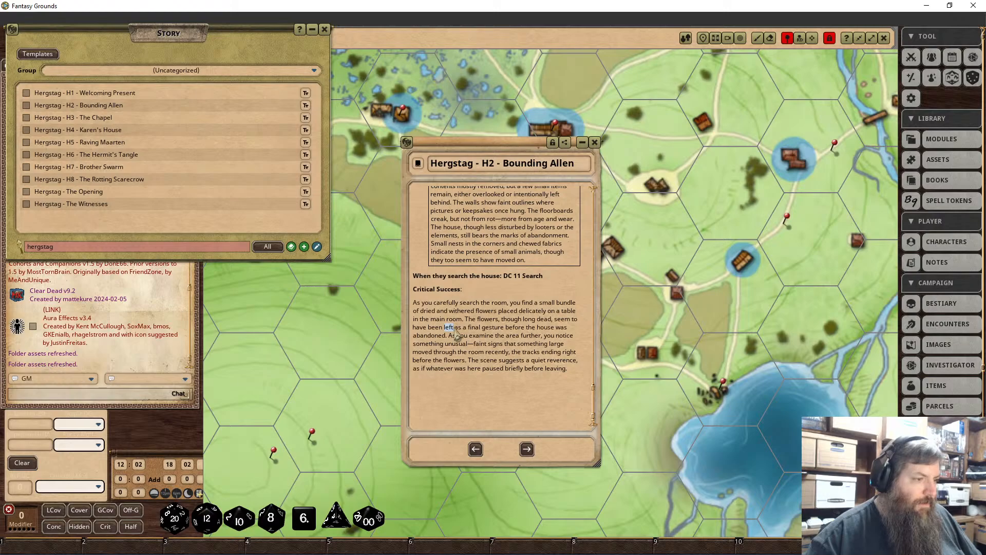
pyautogui.press('Delete')
pyautogui.press('Delete')
pyautogui.press('Delete')
pyautogui.press('Delete')
pyautogui.press('Delete')
pyautogui.press('Delete')
pyautogui.press('Delete')
pyautogui.press('Delete')
pyautogui.press('Delete')
pyautogui.press('Delete')
pyautogui.press('Delete')
pyautogui.press('Delete')
pyautogui.press('Delete')
pyautogui.press('Delete')
pyautogui.press('Delete')
pyautogui.press('Delete')
pyautogui.press('Delete')
pyautogui.press('Delete')
pyautogui.press('Delete')
pyautogui.press('Delete')
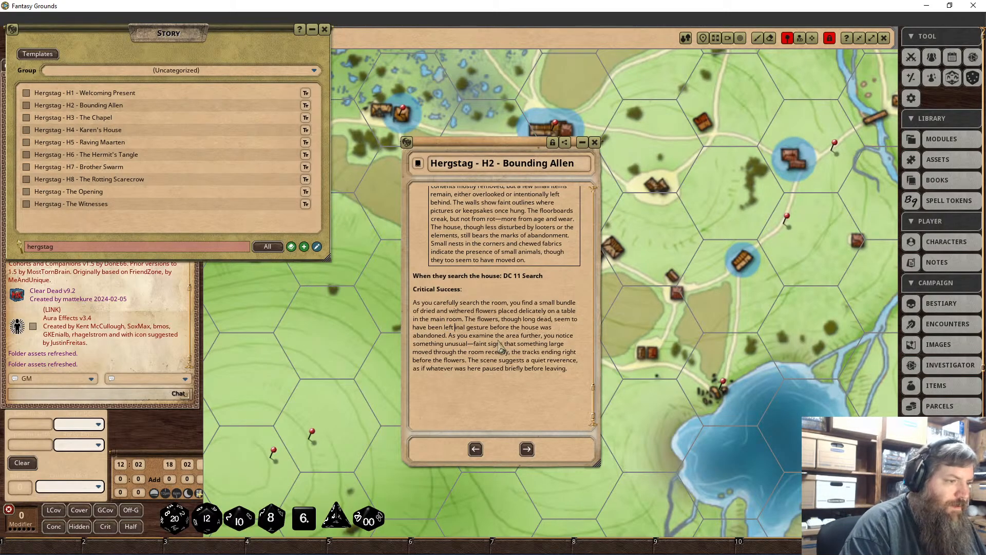
pyautogui.press('Delete')
pyautogui.press('Delete')
pyautogui.press('Delete')
pyautogui.press('Delete')
pyautogui.press('Delete')
pyautogui.press('Delete')
pyautogui.press('Delete')
pyautogui.press('Delete')
pyautogui.press('Delete')
pyautogui.press('Delete')
pyautogui.press('Delete')
pyautogui.press('Delete')
pyautogui.press('Delete')
pyautogui.press('Delete')
pyautogui.press('Delete')
pyautogui.press('Delete')
pyautogui.press('Delete')
pyautogui.press('Delete')
pyautogui.press('Delete')
pyautogui.press('Delete')
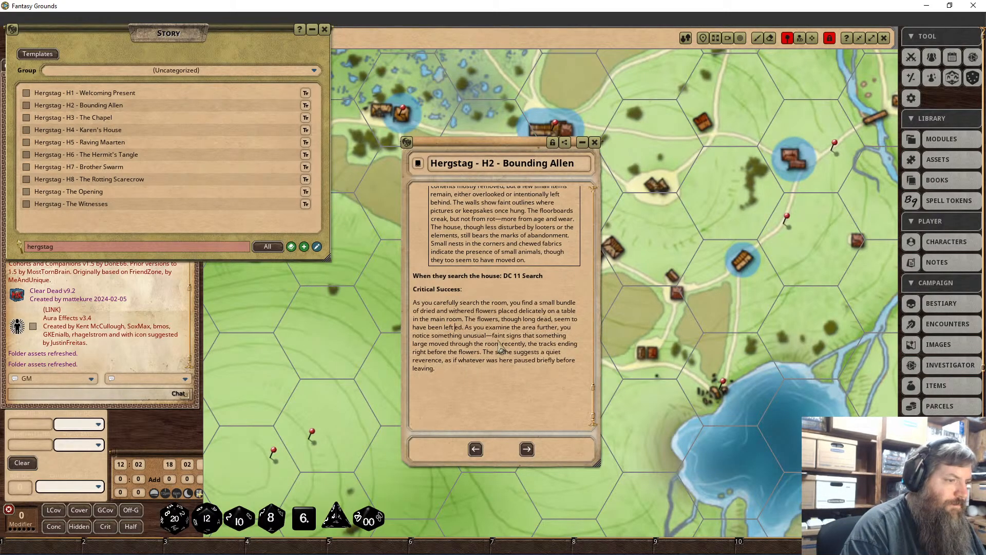
pyautogui.press('BackSpace')
pyautogui.write('more recently')
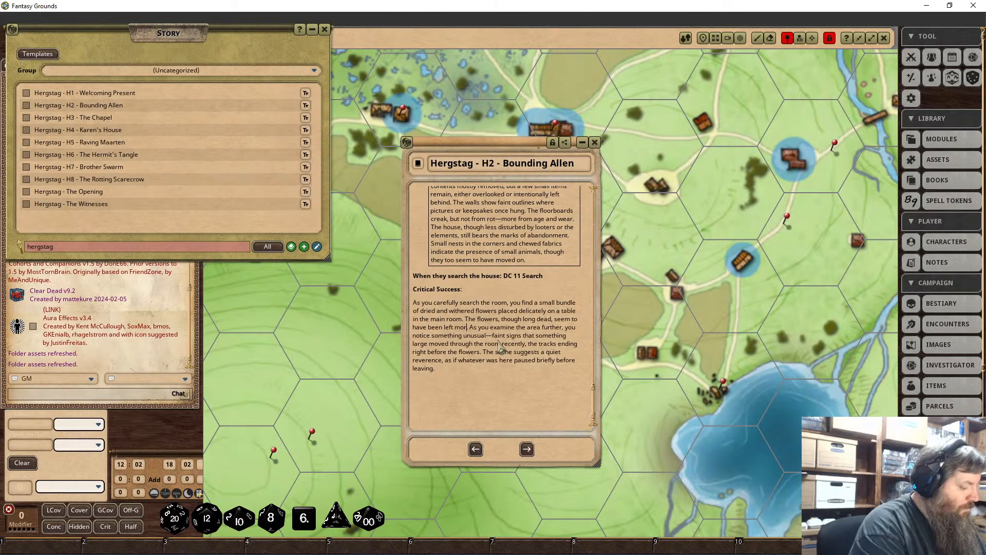
pyautogui.write(' than ')
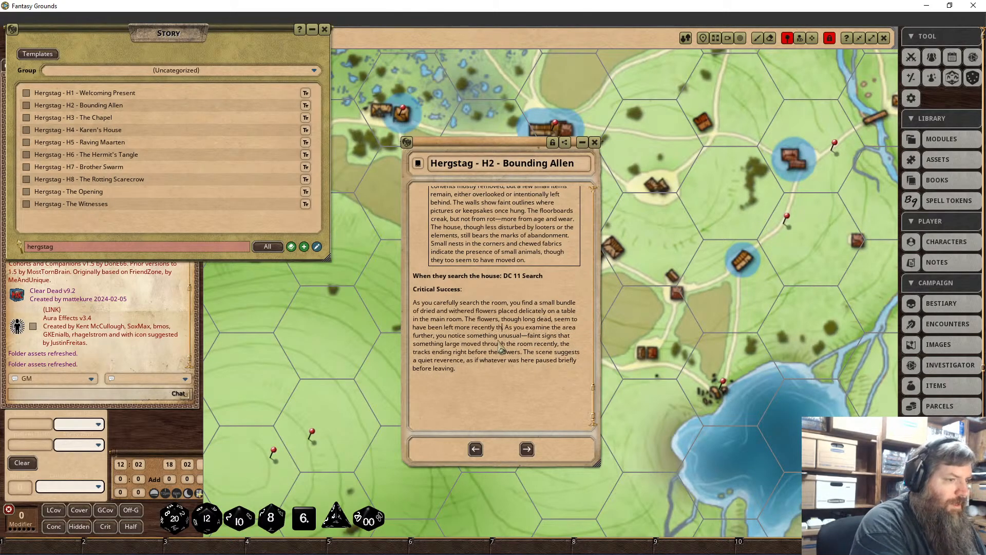
pyautogui.write('when the ho')
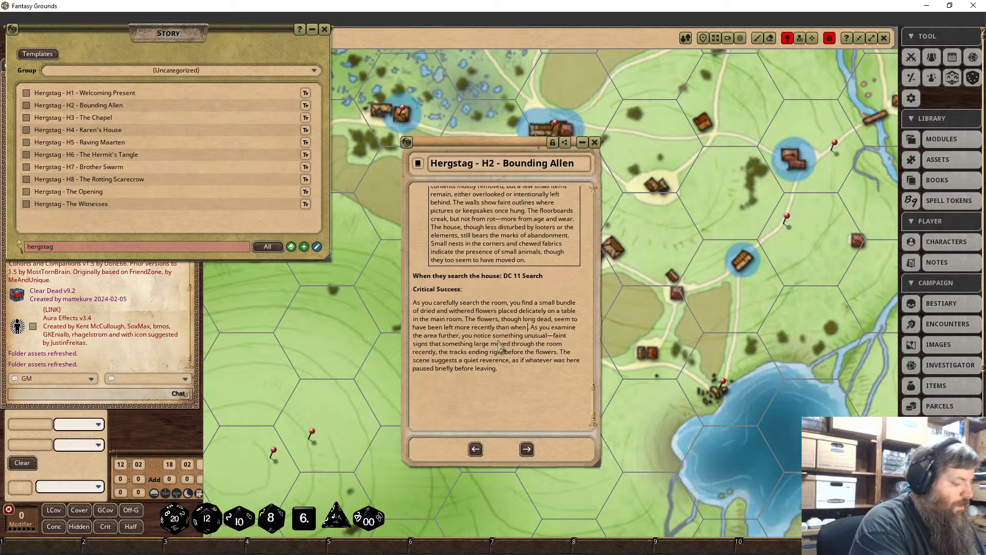
pyautogui.write('use was aba')
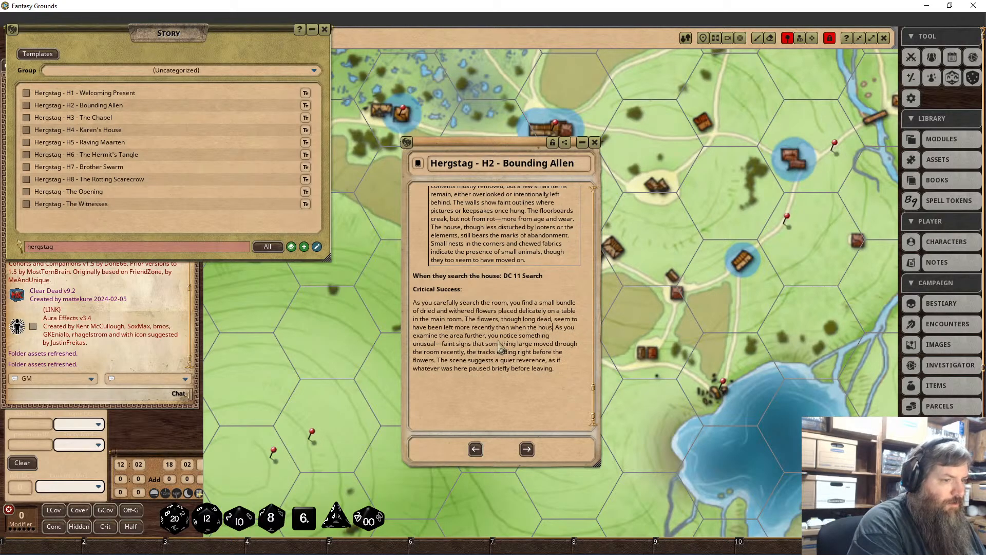
pyautogui.write('ndoned. As you examine the area further, you notice')
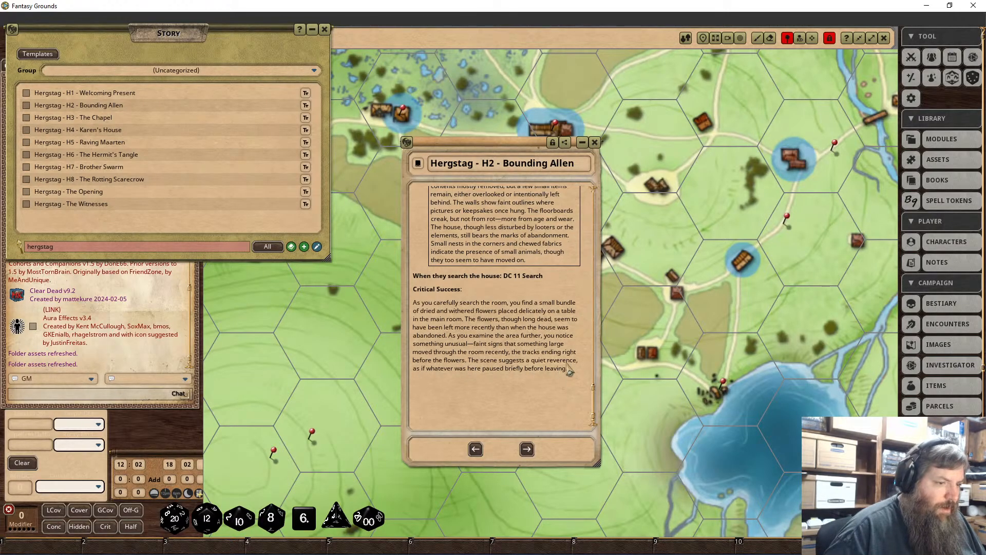
# Insert "whatever it was may have left the flowers" after "The scene suggests" in the Critical Success description.
pyautogui.click(527, 361)
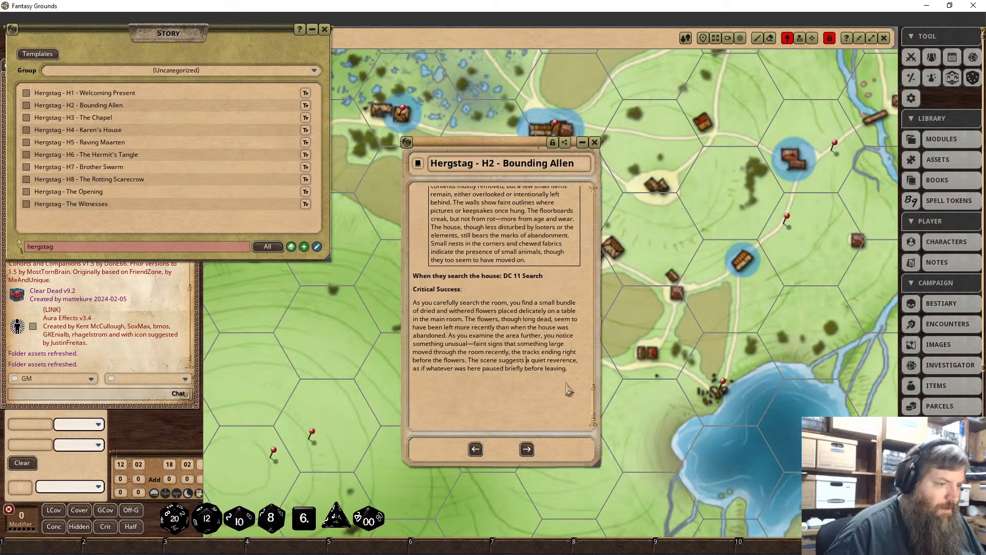
pyautogui.write('whoev')
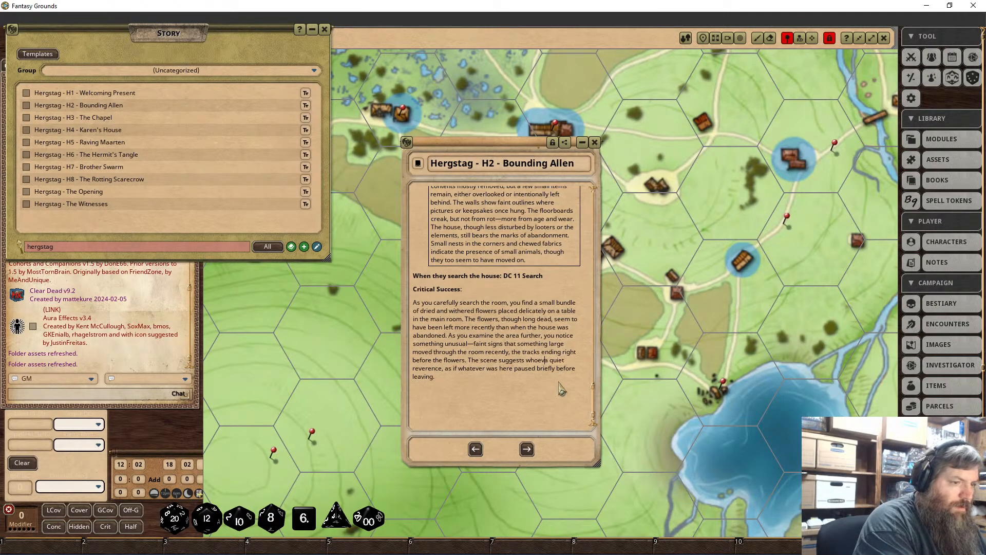
pyautogui.press('BackSpace')
pyautogui.press('BackSpace')
pyautogui.press('BackSpace')
pyautogui.press('BackSpace')
pyautogui.write('hatever it was ')
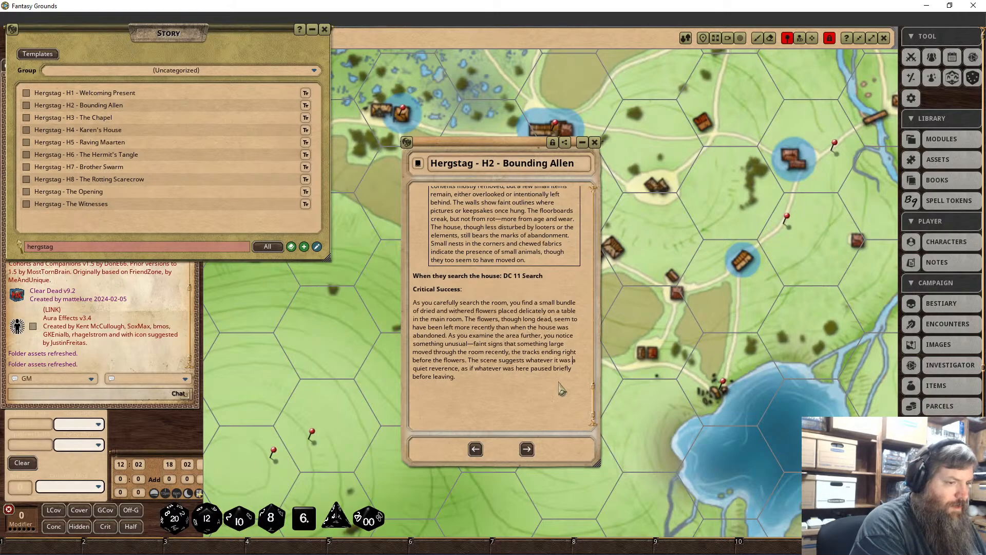
pyautogui.write('may have left the l')
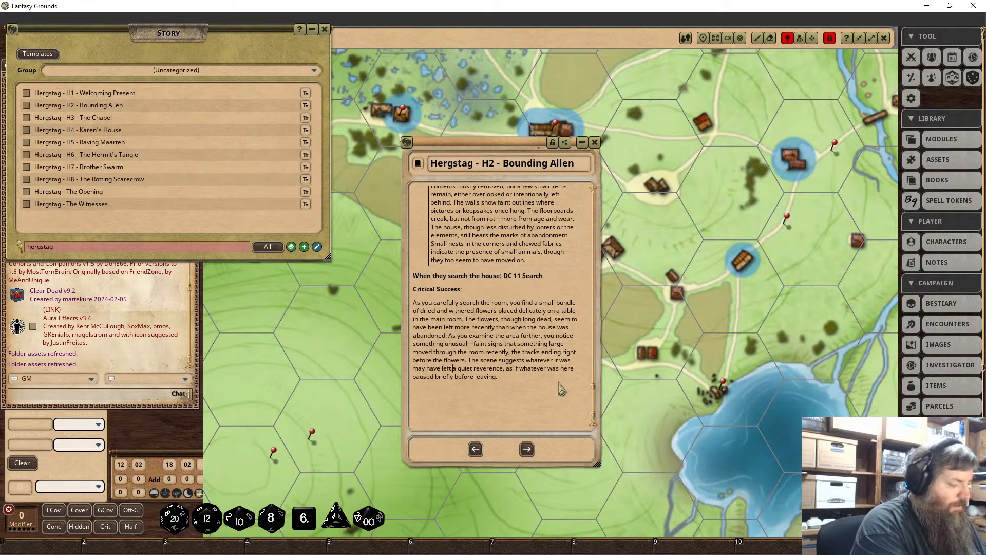
pyautogui.write('flowers')
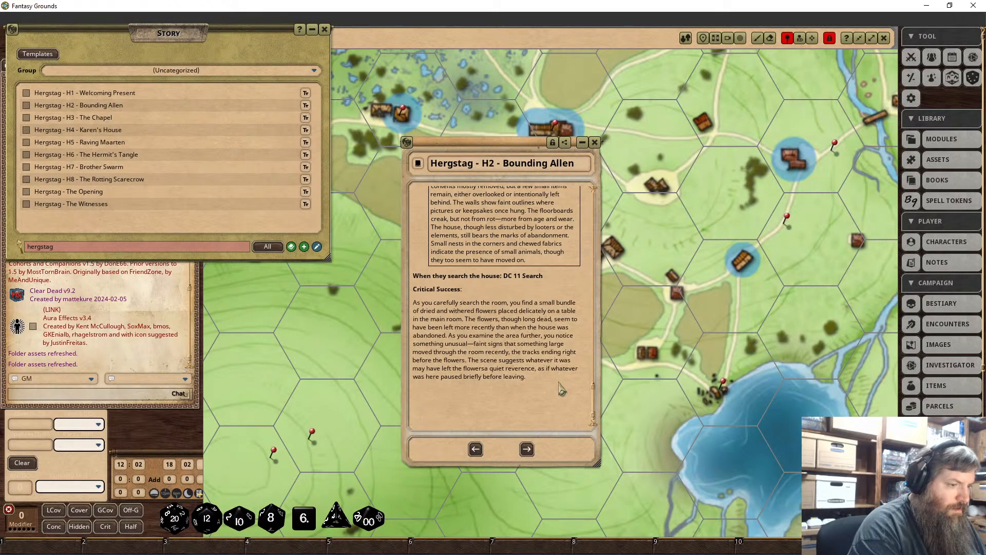
# Delete "a quiet reverence, as if whatever was here paused briefly before leaving" from the end of the Critical Success description, keeping the final period.
pyautogui.press('Delete')
pyautogui.press('Delete')
pyautogui.press('Delete')
pyautogui.press('Delete')
pyautogui.press('Delete')
pyautogui.press('Delete')
pyautogui.press('Delete')
pyautogui.press('Delete')
pyautogui.press('Delete')
pyautogui.press('Delete')
pyautogui.press('Delete')
pyautogui.press('Delete')
pyautogui.press('Delete')
pyautogui.press('Delete')
pyautogui.press('Delete')
pyautogui.press('Delete')
pyautogui.press('Delete')
pyautogui.press('Delete')
pyautogui.press('Delete')
pyautogui.press('Delete')
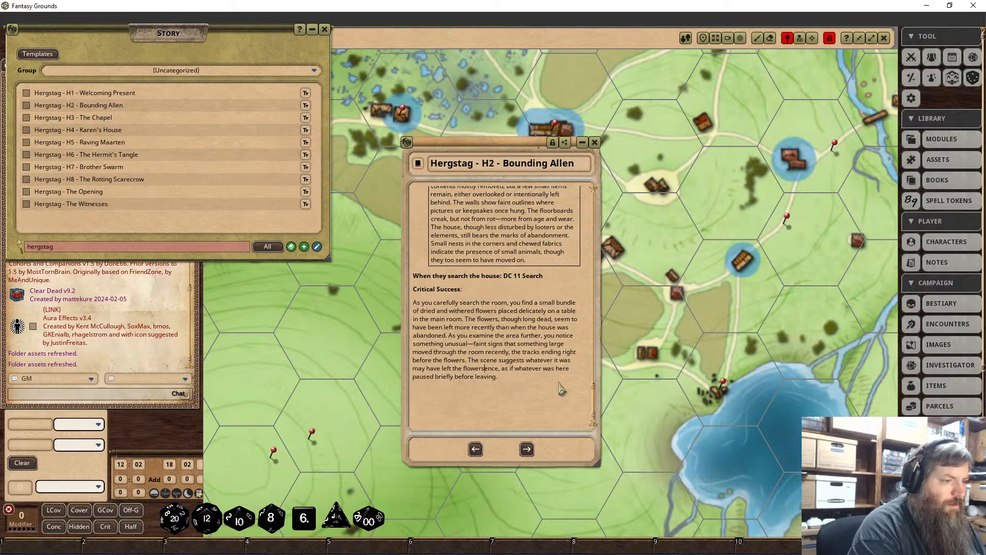
pyautogui.press('Delete')
pyautogui.press('Delete')
pyautogui.press('Delete')
pyautogui.press('Delete')
pyautogui.press('Delete')
pyautogui.press('Delete')
pyautogui.press('Delete')
pyautogui.press('Delete')
pyautogui.press('Delete')
pyautogui.press('Delete')
pyautogui.press('Delete')
pyautogui.press('Delete')
pyautogui.press('Delete')
pyautogui.press('Delete')
pyautogui.press('Delete')
pyautogui.press('Delete')
pyautogui.press('Delete')
pyautogui.press('Delete')
pyautogui.press('Delete')
pyautogui.press('Delete')
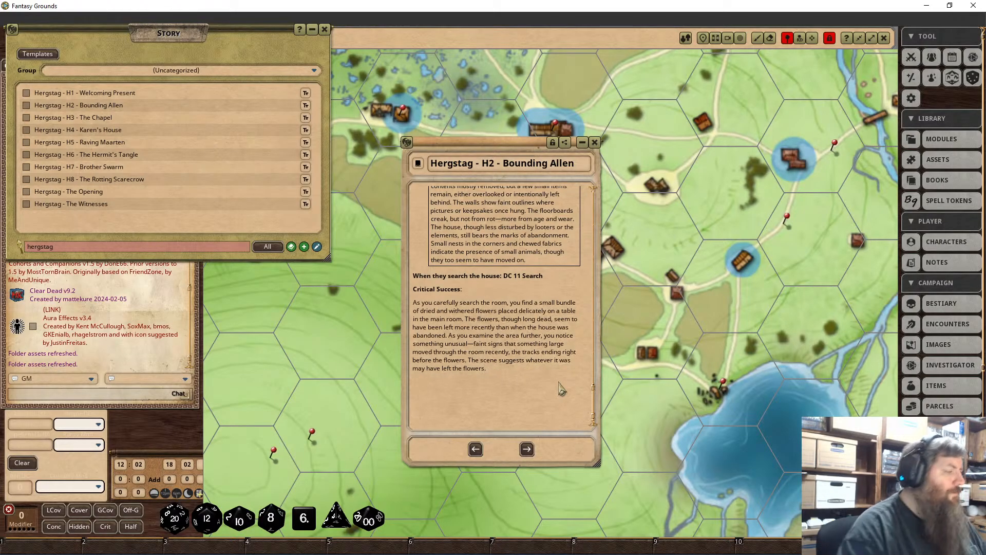
# Format the whole Critical Success description as a boxed chat frame with a speech bubble.
pyautogui.moveTo(487, 370); pyautogui.dragTo(413, 303)
pyautogui.rightClick(460, 320)
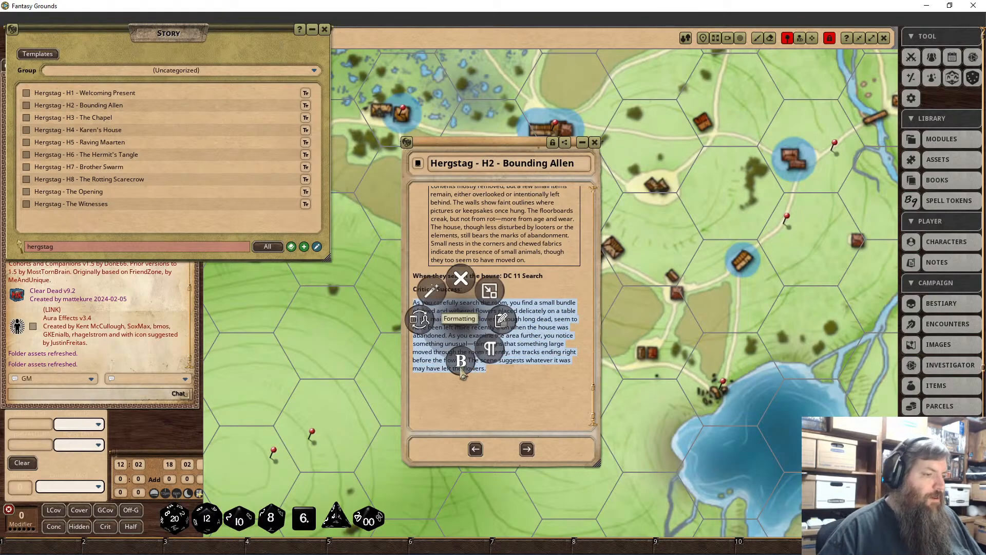
pyautogui.click(489, 349)
pyautogui.click(516, 384)
# Add the line "Success:" below the Critical Success box and make it bold.
pyautogui.scroll(-1, 478, 345)
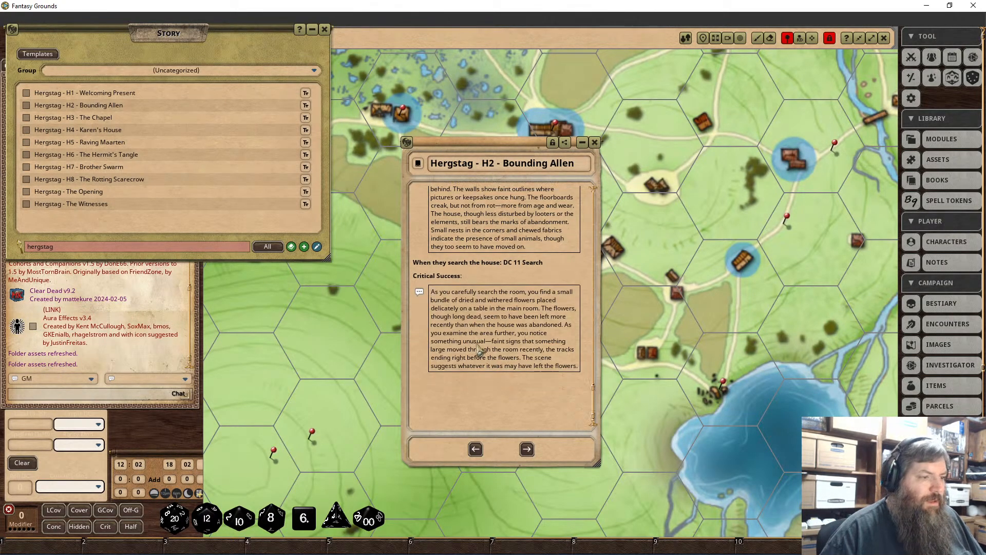
pyautogui.click(479, 386)
pyautogui.write('Success:')
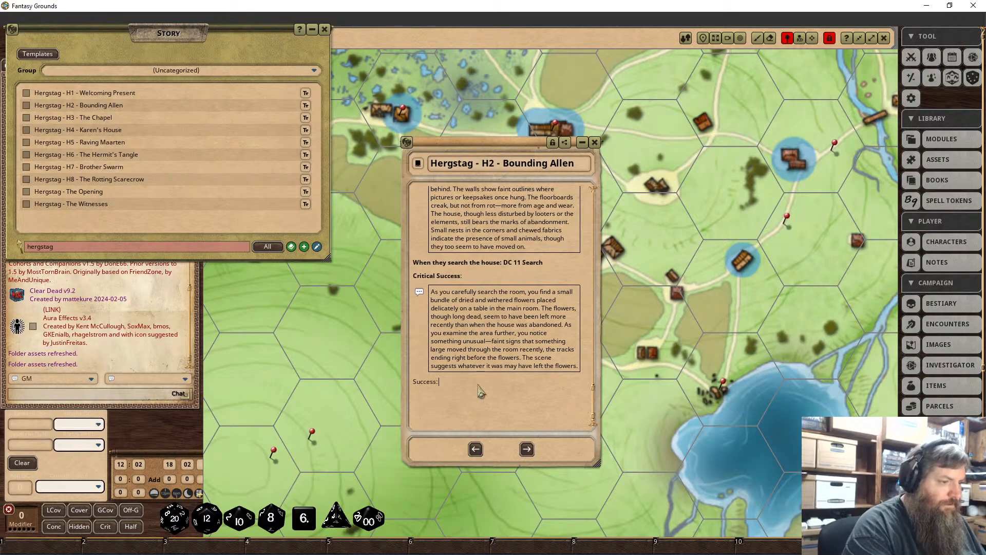
pyautogui.scroll(-1, 475, 354)
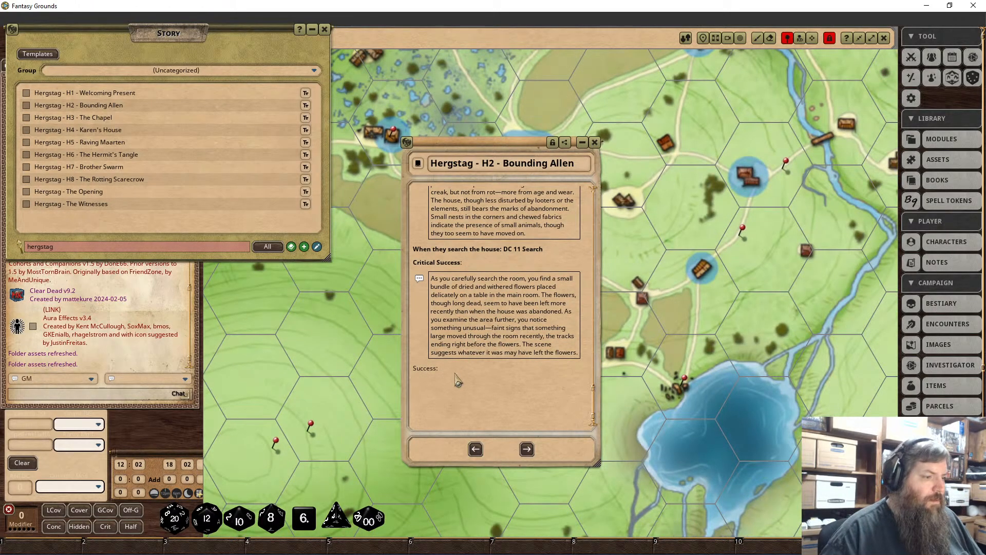
pyautogui.scroll(-3, 453, 370)
pyautogui.moveTo(446, 286); pyautogui.dragTo(405, 299)
pyautogui.rightClick(420, 288)
pyautogui.click(420, 329)
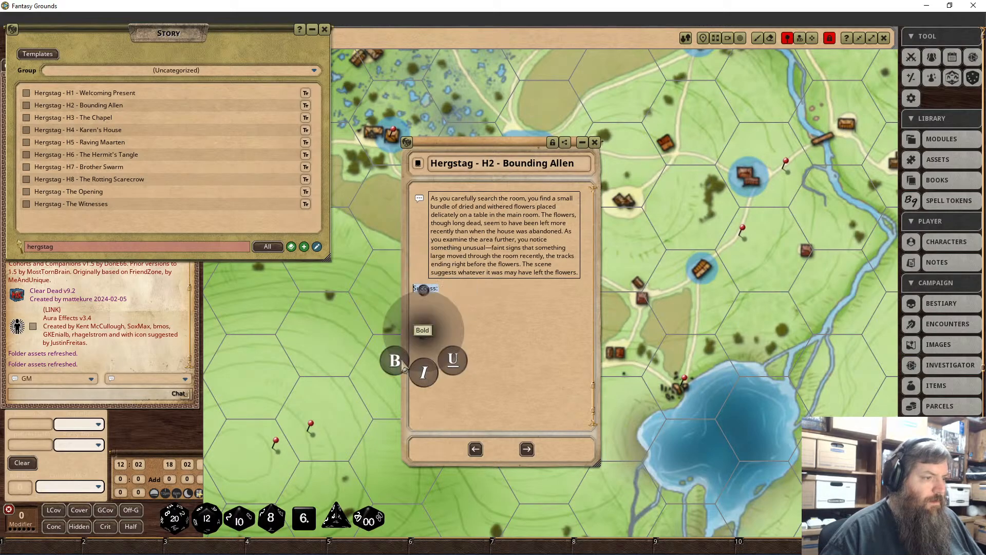
pyautogui.click(397, 359)
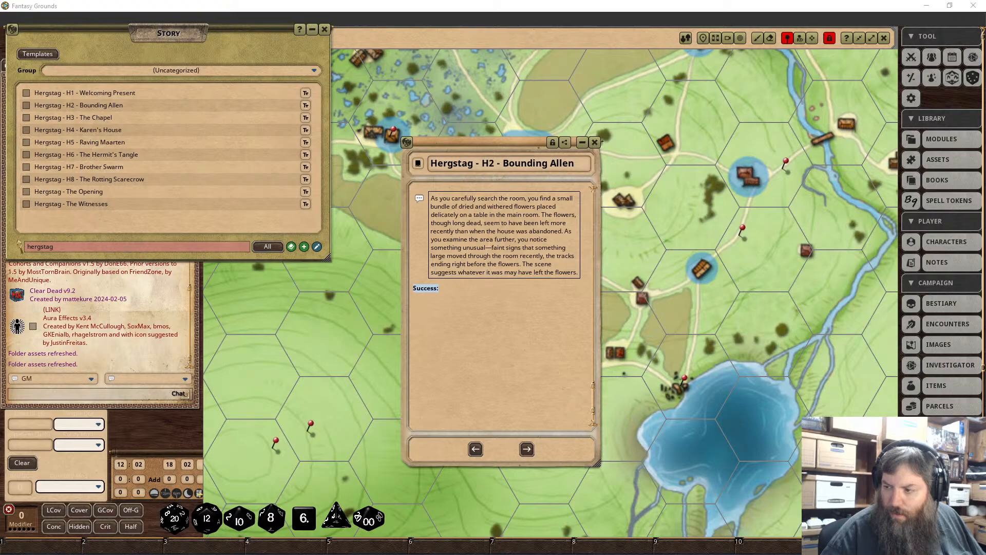
# Paste the flower discovery text under "Success:" and remove "perhaps as a final act before the house was abandoned" from it.
pyautogui.click(419, 302)
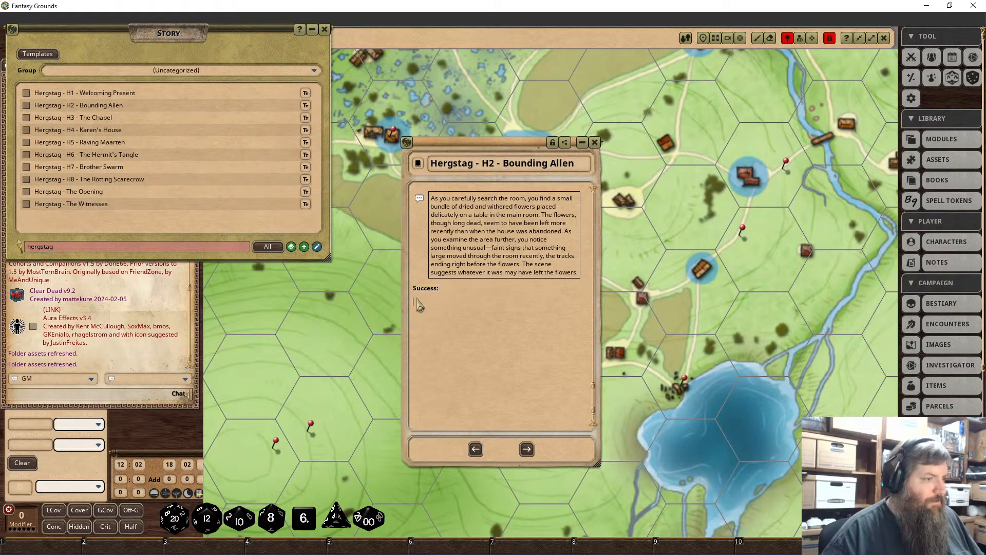
pyautogui.hotkey('ctrl', 'v')
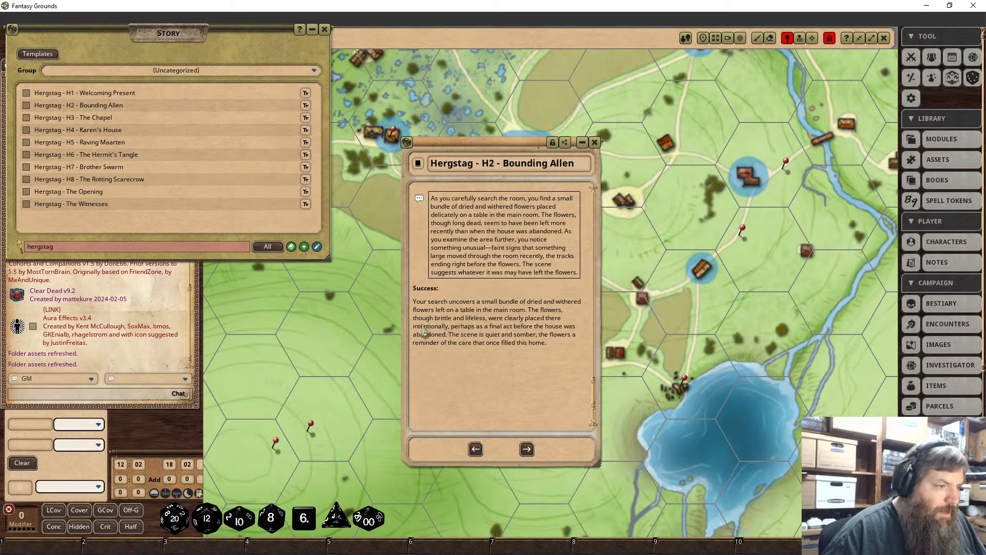
pyautogui.click(452, 327)
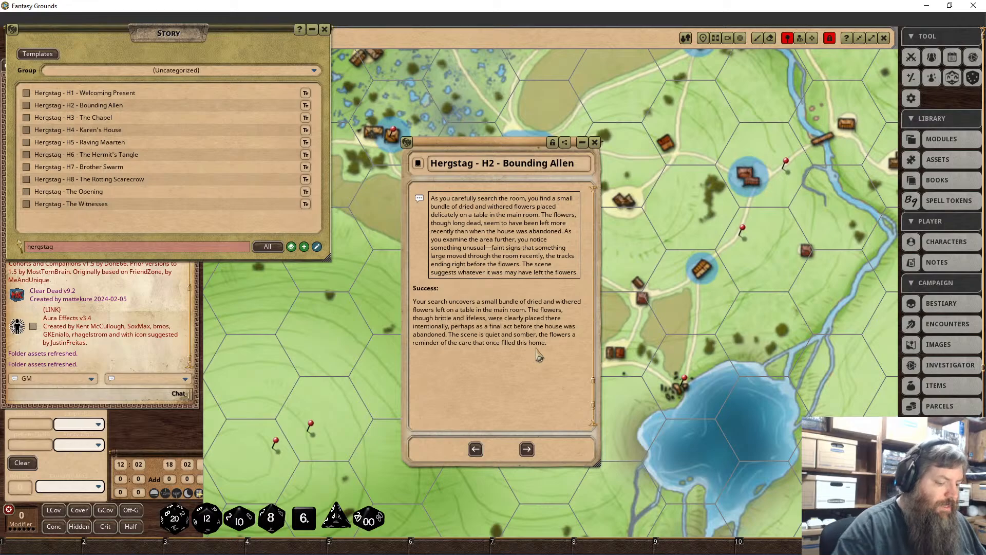
pyautogui.press('Delete')
pyautogui.press('Delete')
pyautogui.press('Delete')
pyautogui.press('Delete')
pyautogui.press('Delete')
pyautogui.press('Delete')
pyautogui.press('Delete')
pyautogui.press('Delete')
pyautogui.press('Delete')
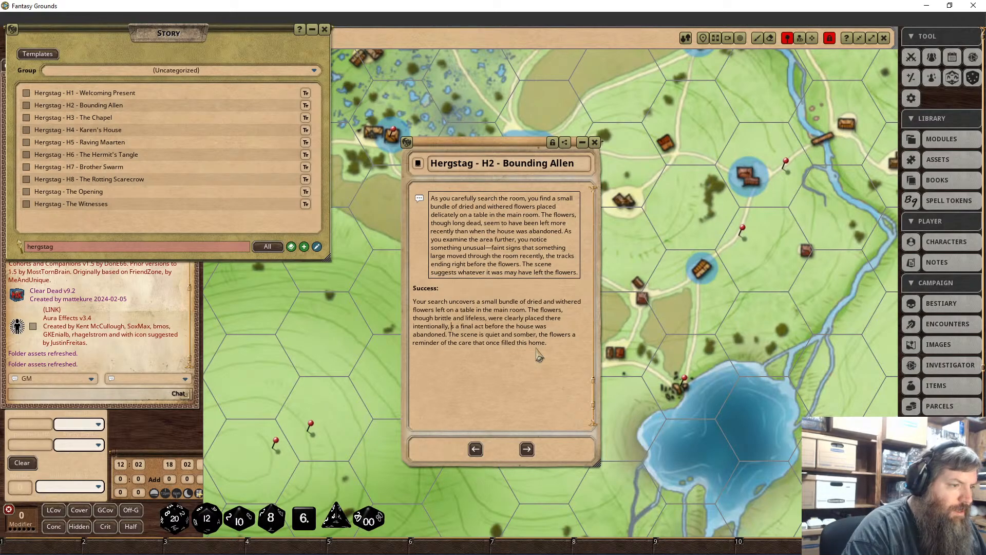
pyautogui.press('Delete')
pyautogui.press('Delete')
pyautogui.press('Delete')
pyautogui.press('Delete')
pyautogui.press('Delete')
pyautogui.press('Delete')
pyautogui.press('Delete')
pyautogui.press('Delete')
pyautogui.press('Delete')
pyautogui.press('Delete')
pyautogui.press('Delete')
pyautogui.press('Delete')
pyautogui.press('Delete')
pyautogui.press('Delete')
pyautogui.press('Delete')
pyautogui.press('Delete')
pyautogui.press('Delete')
pyautogui.press('Delete')
pyautogui.press('Delete')
pyautogui.press('Delete')
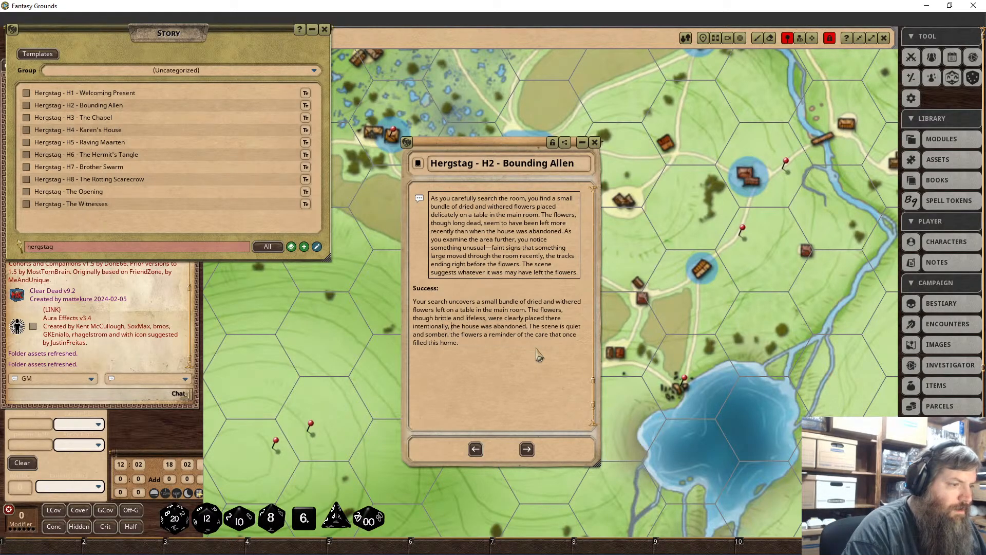
pyautogui.press('Delete')
pyautogui.press('Delete')
pyautogui.press('Delete')
pyautogui.press('Delete')
pyautogui.press('Delete')
pyautogui.press('Delete')
pyautogui.press('Delete')
pyautogui.press('Delete')
pyautogui.press('Delete')
pyautogui.press('Delete')
# Insert "and appear to have been left relatively recently when compaired to the abandonment of the home" after "intentionally," in the Success description.
pyautogui.write('and appear to be')
pyautogui.press('BackSpace')
pyautogui.press('BackSpace')
pyautogui.press('BackSpace')
pyautogui.write('have been left')
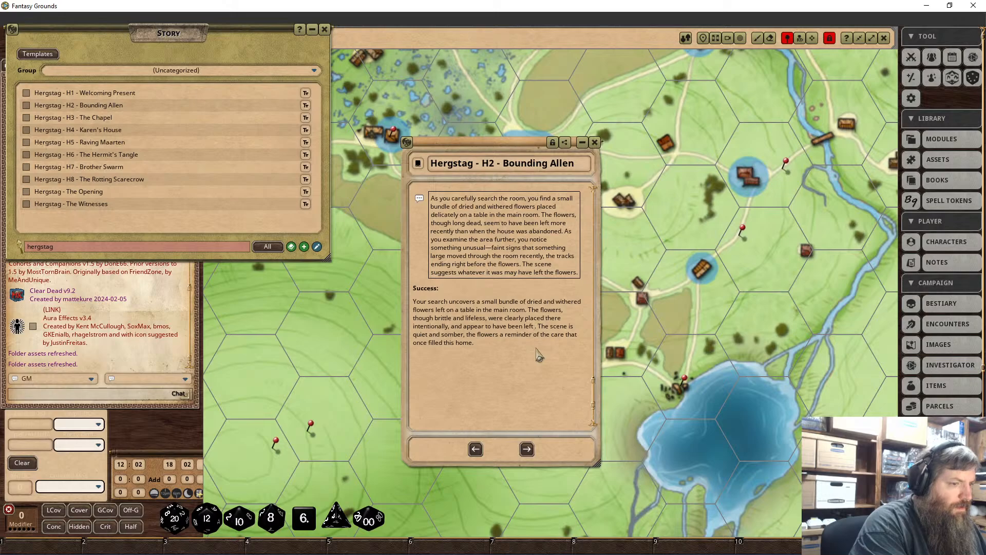
pyautogui.write('relatively recently')
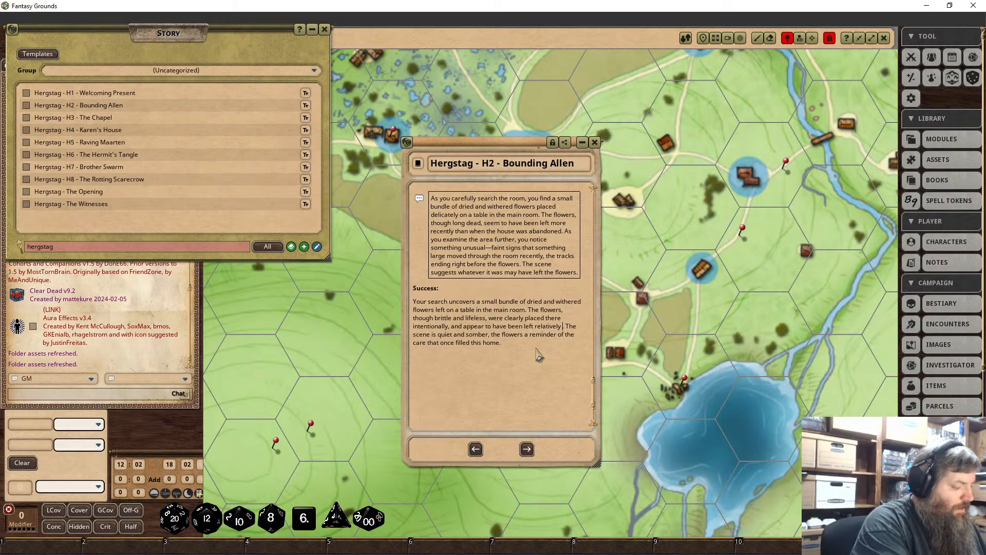
pyautogui.write(' when compaired to the ab')
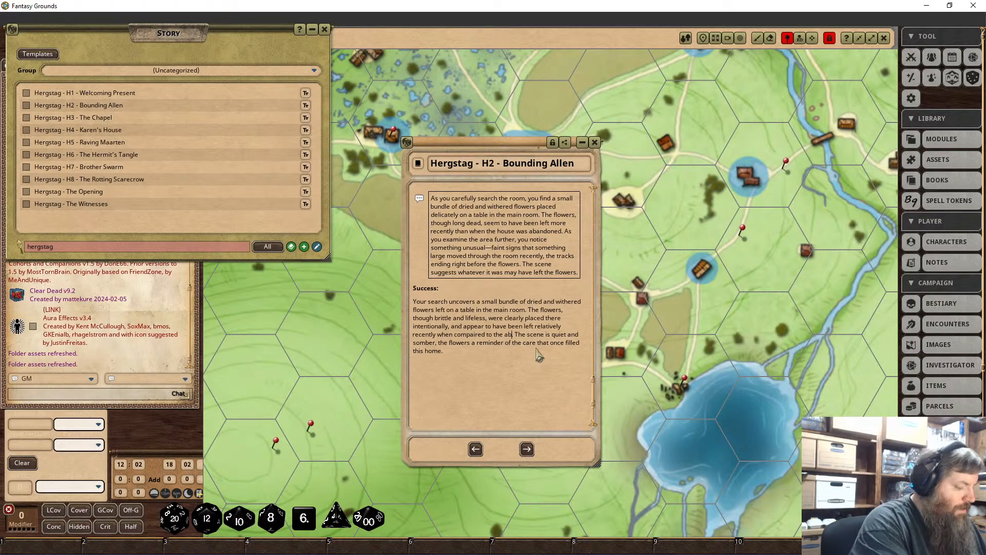
pyautogui.write('andonment of the home.')
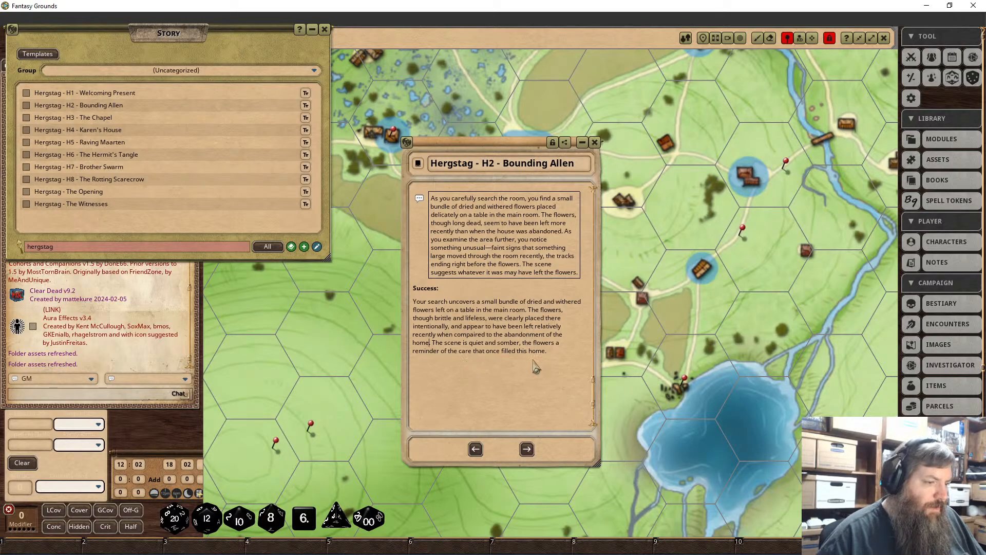
# Format the whole Success description as a boxed chat frame with a speech bubble.
pyautogui.moveTo(549, 352); pyautogui.dragTo(401, 309)
pyautogui.rightClick(482, 319)
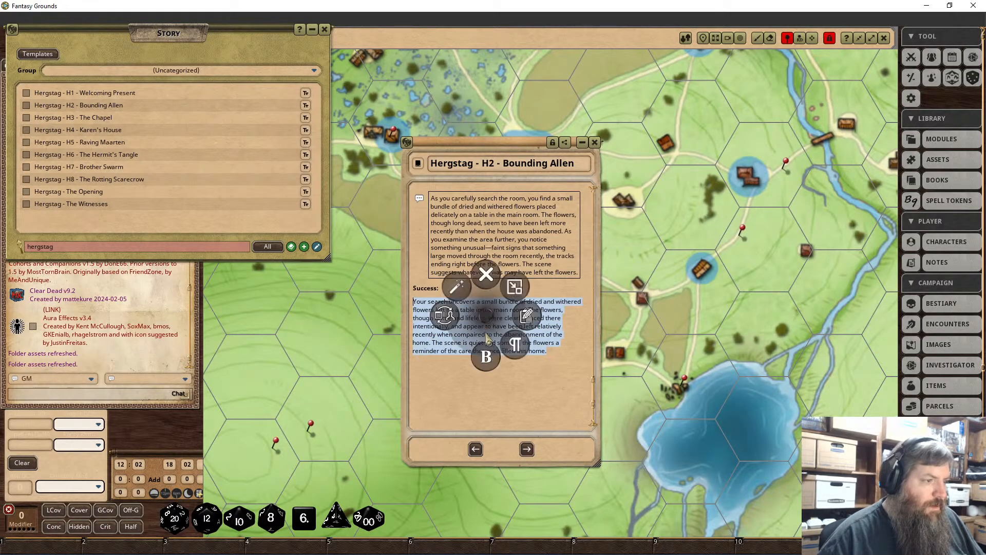
pyautogui.click(485, 353)
pyautogui.rightClick(473, 328)
pyautogui.click(504, 344)
pyautogui.click(533, 375)
# Add the line "Critical Failure:" below the Success box and make it bold.
pyautogui.scroll(-3, 509, 344)
pyautogui.click(508, 294)
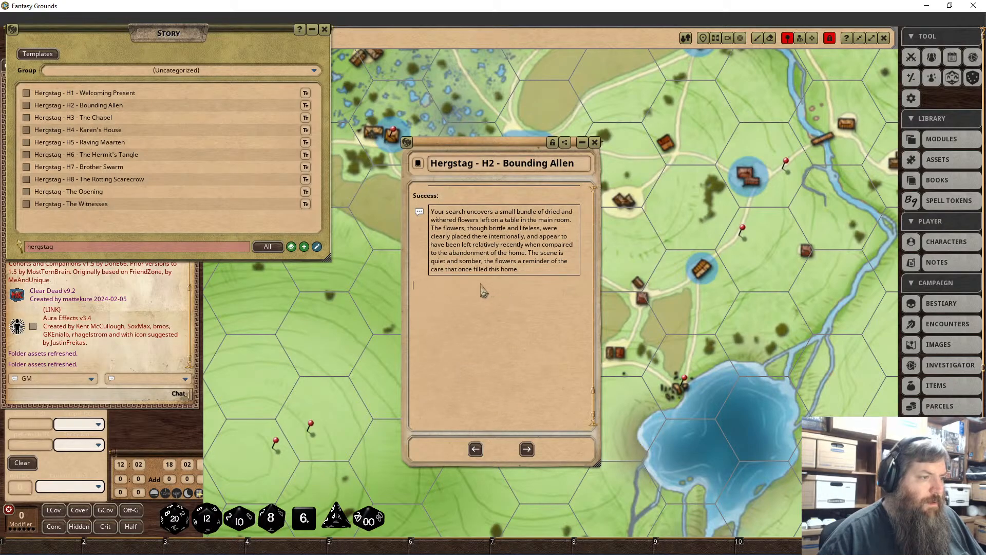
pyautogui.write('Critical Failure:')
pyautogui.press('Return')
pyautogui.moveTo(478, 284); pyautogui.dragTo(393, 287)
pyautogui.rightClick(426, 286)
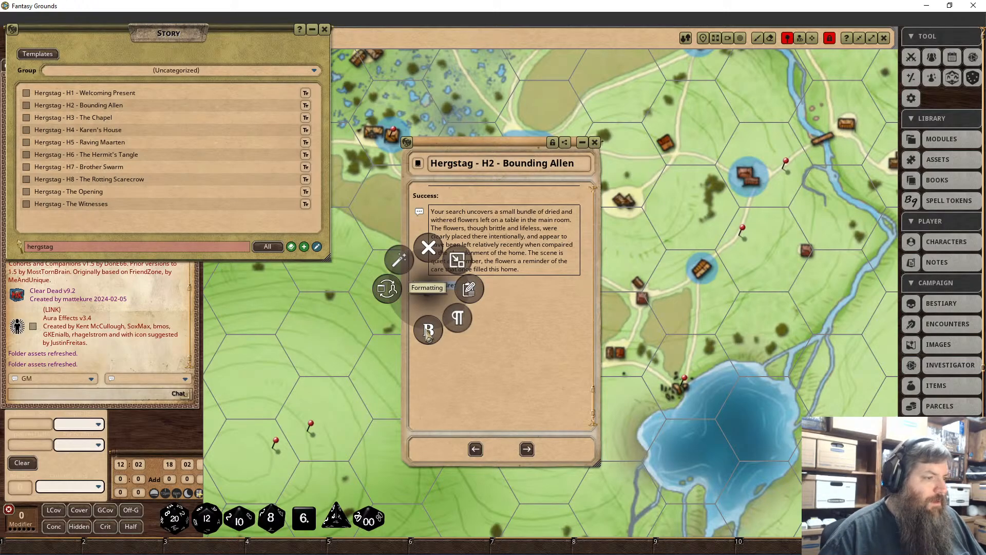
pyautogui.click(429, 331)
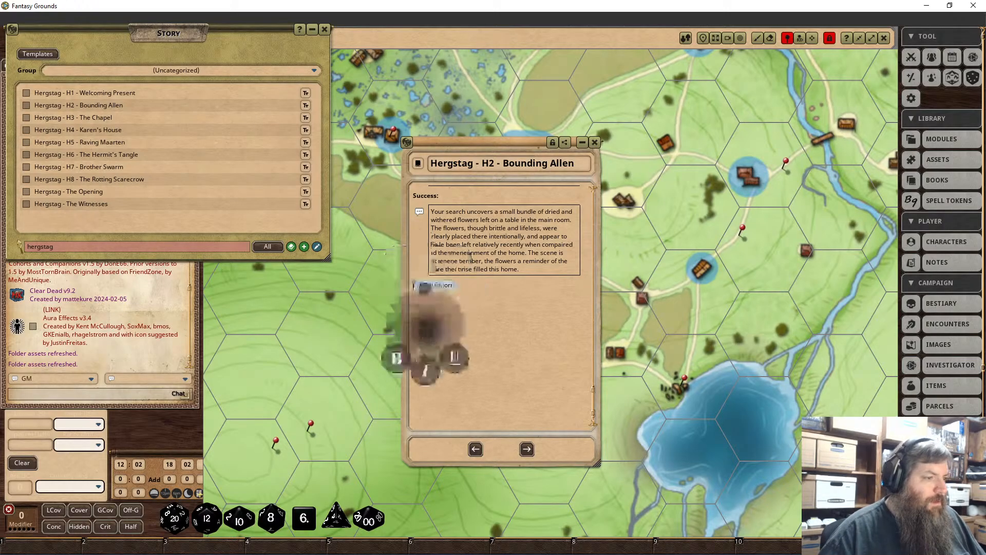
pyautogui.click(401, 364)
# Paste the crushed flowers description under "Critical Failure:" and format it as a boxed chat frame.
pyautogui.click(430, 299)
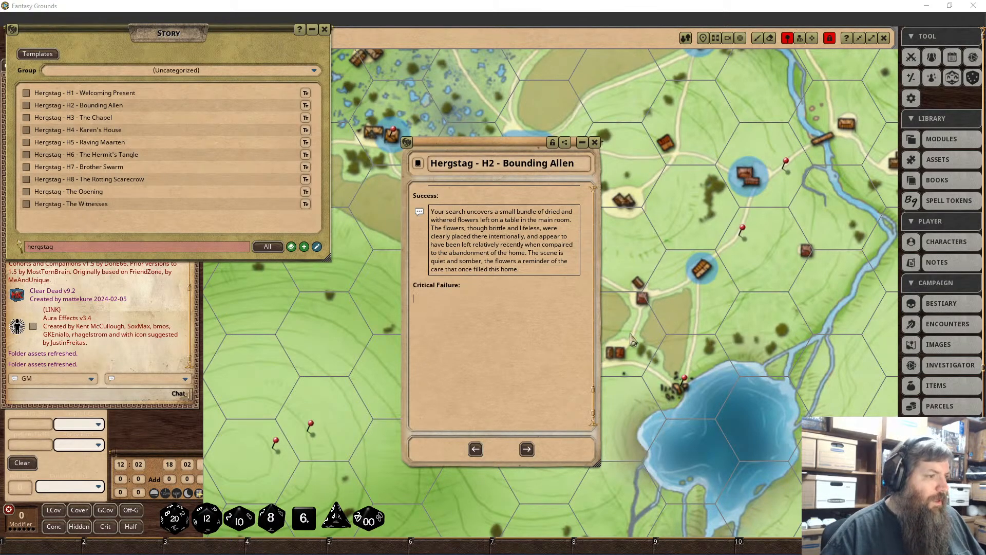
pyautogui.click(449, 304)
pyautogui.hotkey('ctrl', 'v')
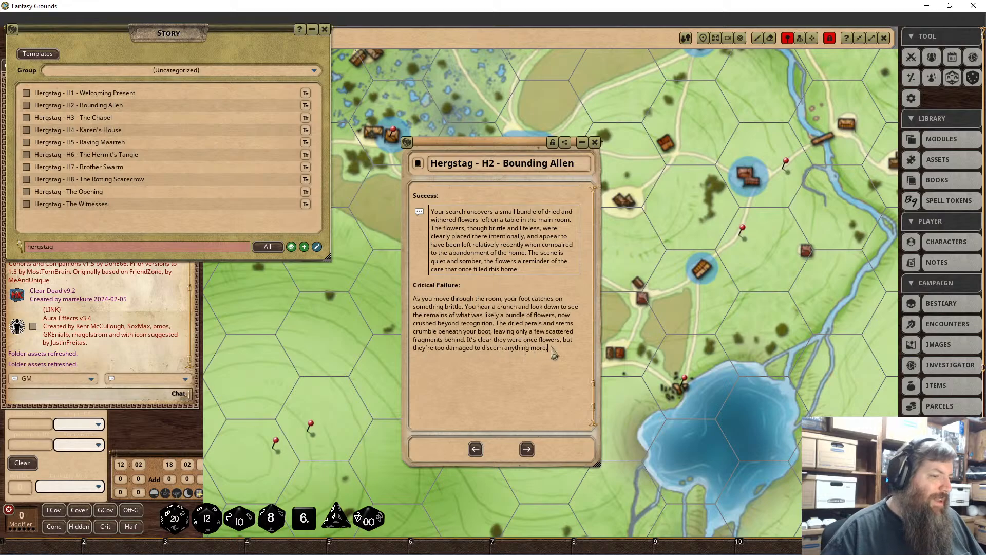
pyautogui.hotkey('ctrl', 'a')
pyautogui.rightClick(488, 323)
pyautogui.click(546, 374)
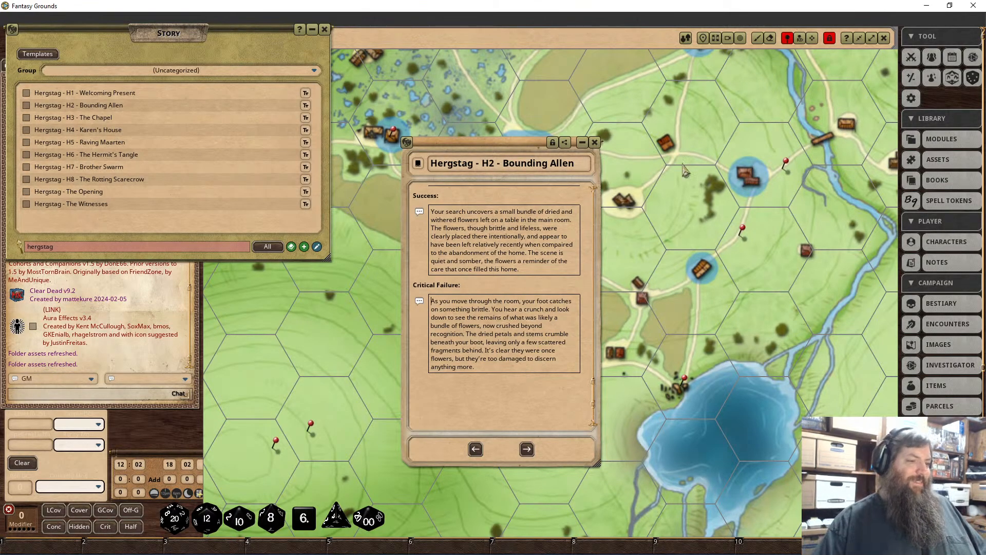
# Add the line "When they attempt to identify the flower: DC 16 Nature" below the Critical Failure box.
pyautogui.click(512, 422)
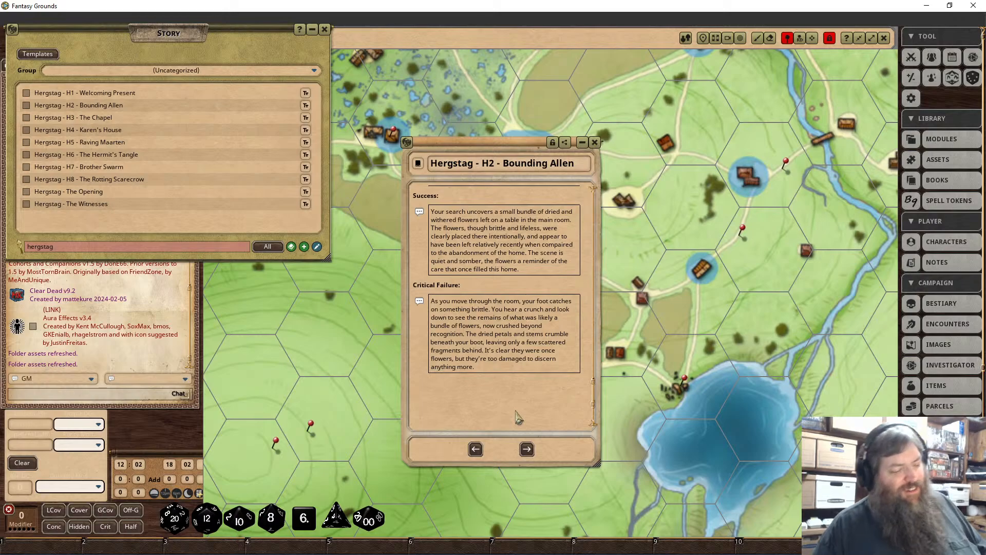
pyautogui.press('Return')
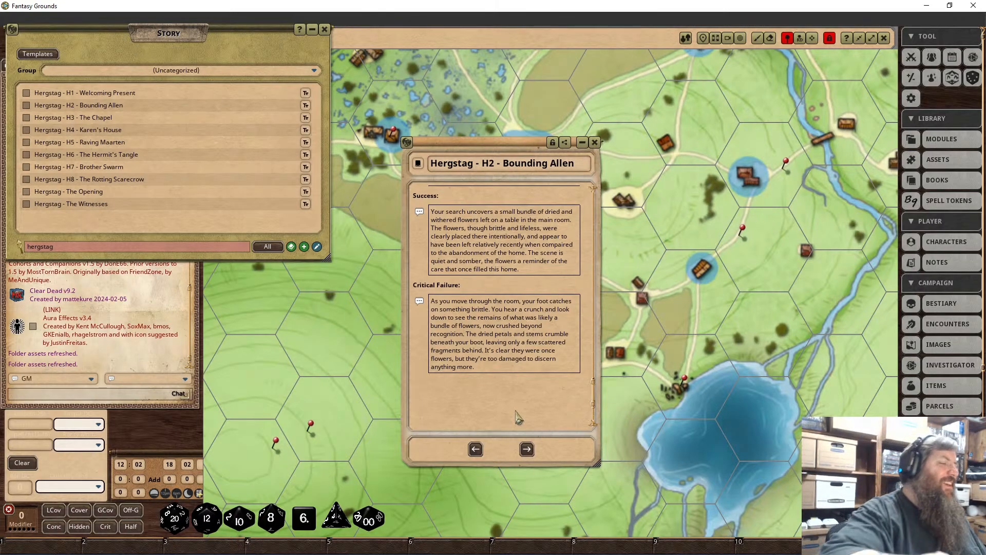
pyautogui.press('shift')
pyautogui.write('I')
pyautogui.write('When they ')
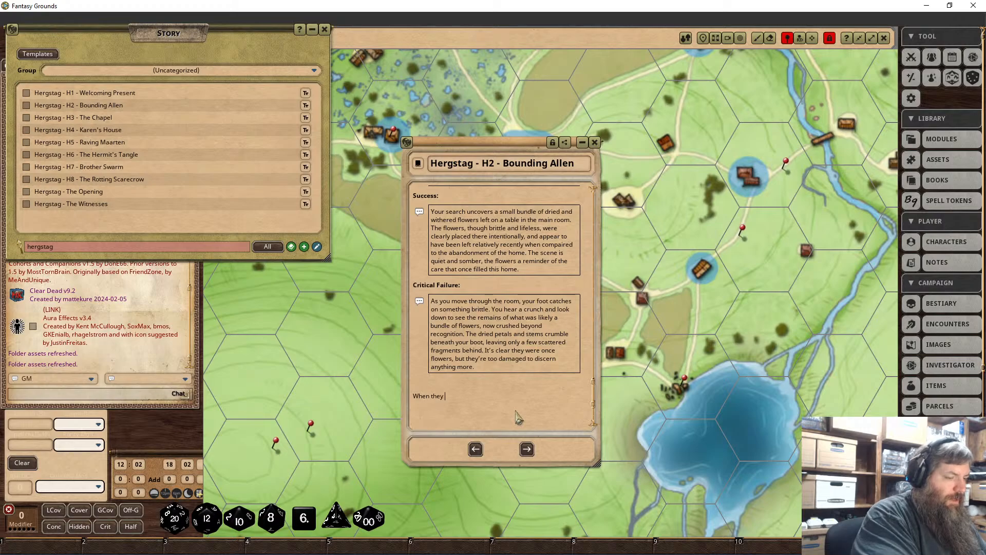
pyautogui.write('=t')
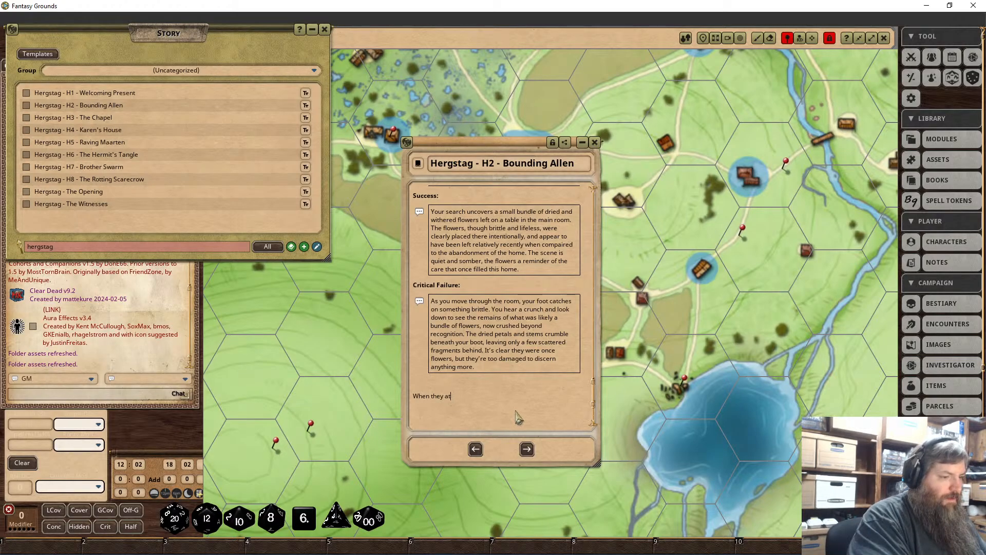
pyautogui.write('tempt to ident')
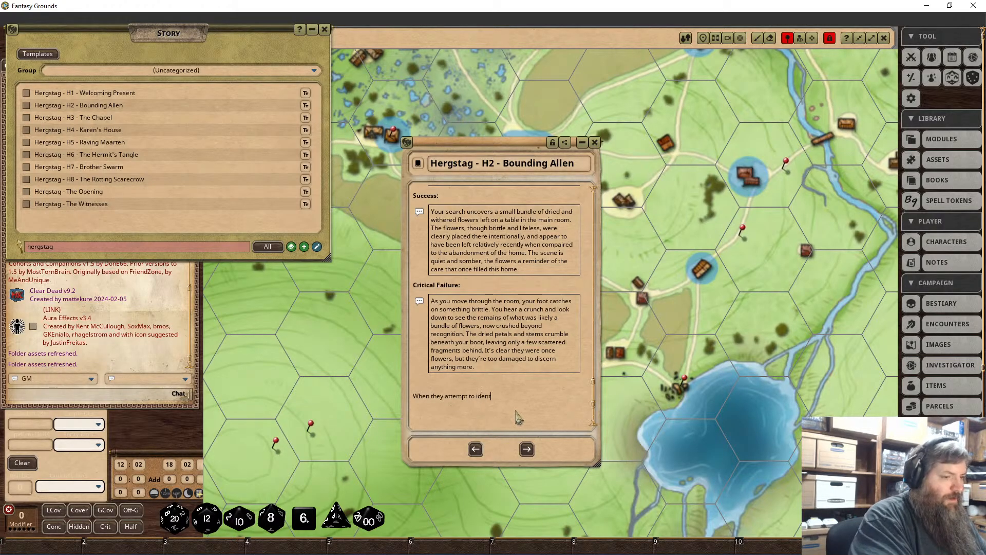
pyautogui.write('ify the flower: ')
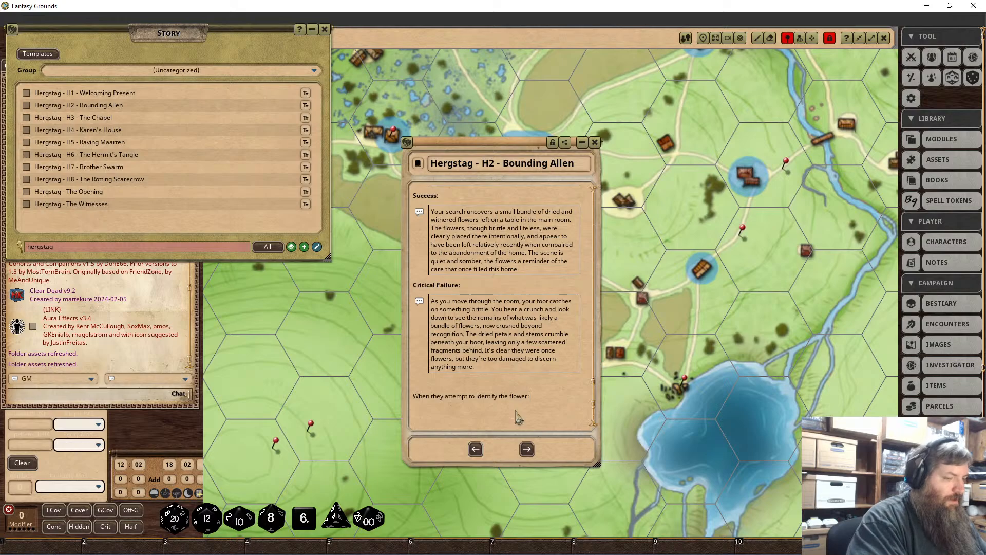
pyautogui.write('DC')
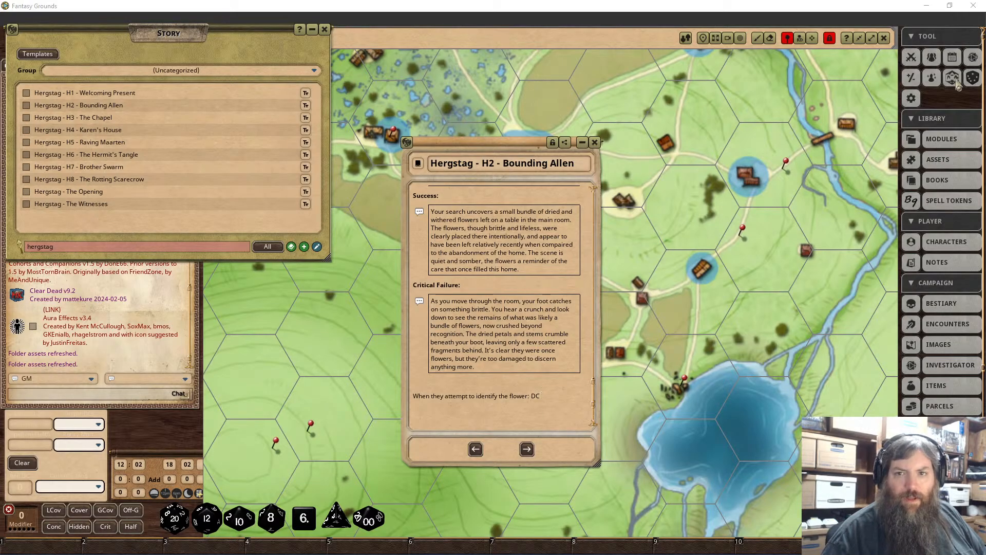
pyautogui.write('16 Nature')
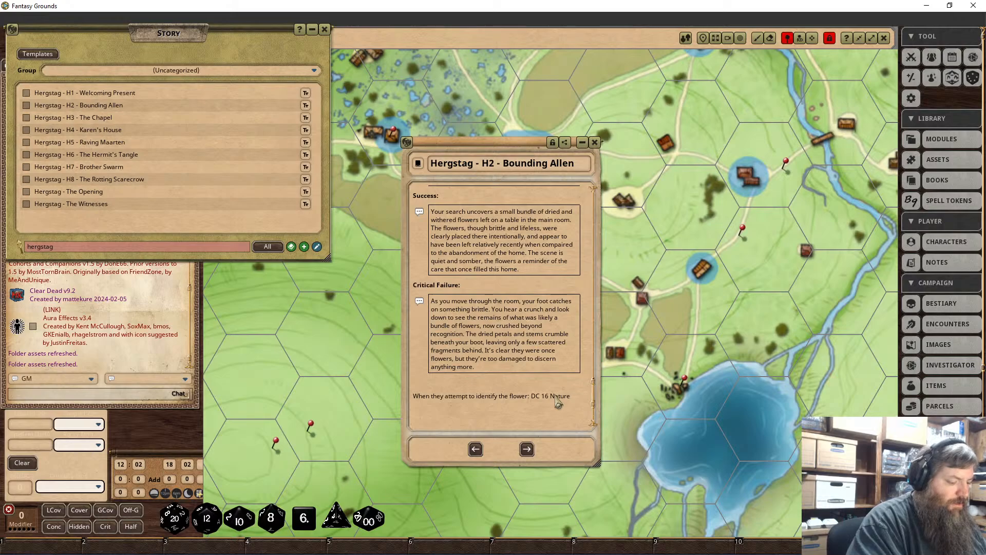
# Make the flower identification check line bold.
pyautogui.scroll(-3, 550, 341)
pyautogui.moveTo(580, 292); pyautogui.dragTo(419, 300)
pyautogui.rightClick(419, 301)
pyautogui.click(418, 326)
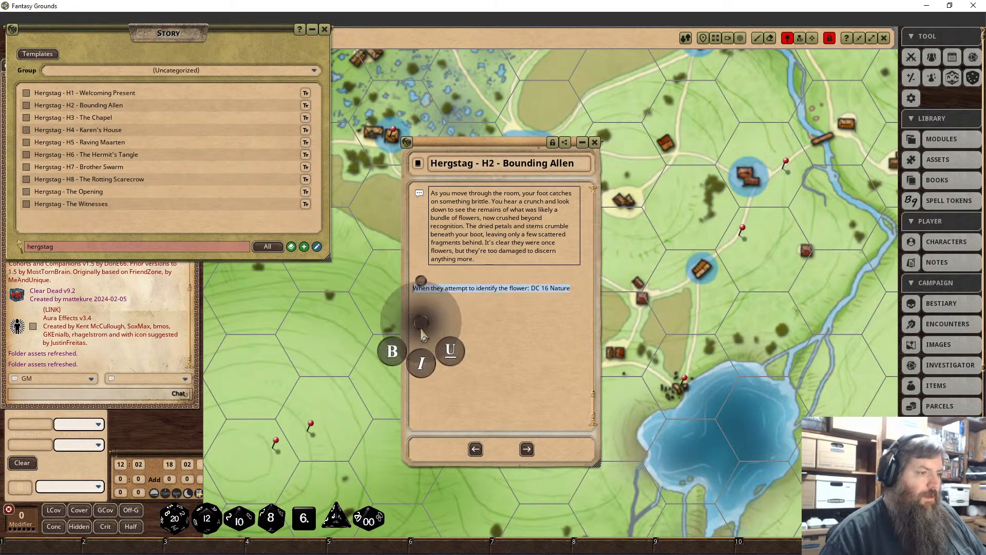
pyautogui.click(395, 362)
# Add the line "Critical Success:" under the flower identification check and make it bold.
pyautogui.click(427, 313)
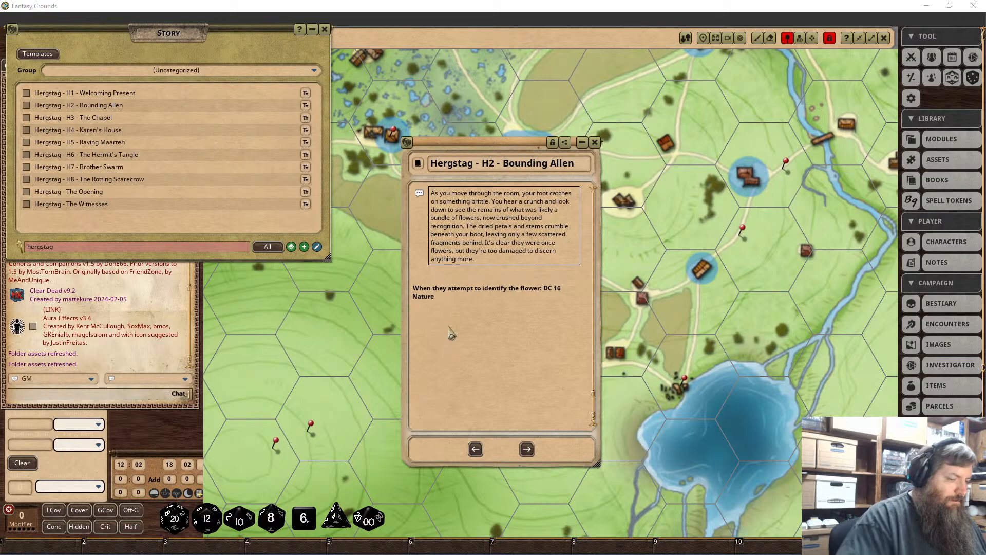
pyautogui.write('Critical Success:')
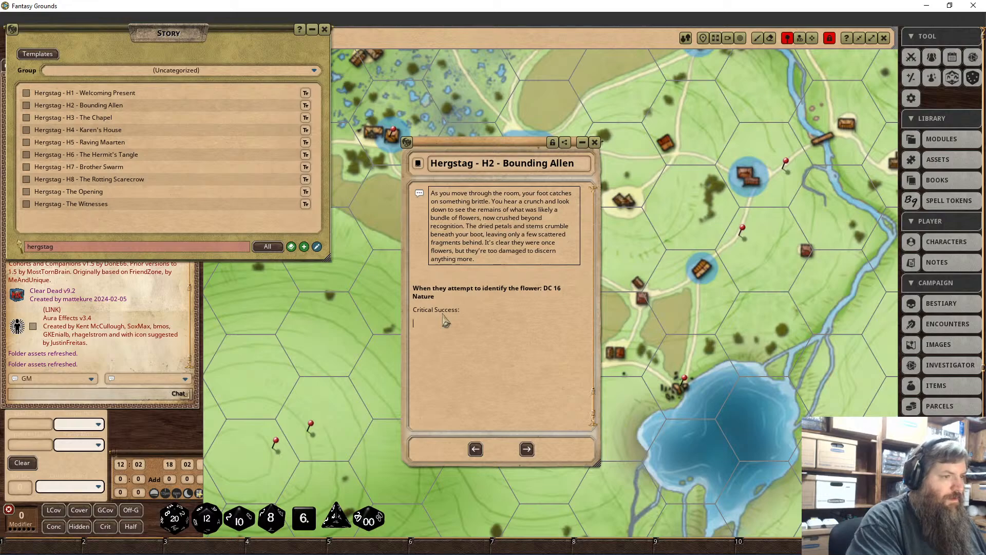
pyautogui.rightClick(427, 311)
pyautogui.click(425, 350)
pyautogui.click(390, 381)
# Paste the Arrowhead flowers description under "Critical Success:" and format it as a boxed chat frame with a speech bubble.
pyautogui.click(419, 321)
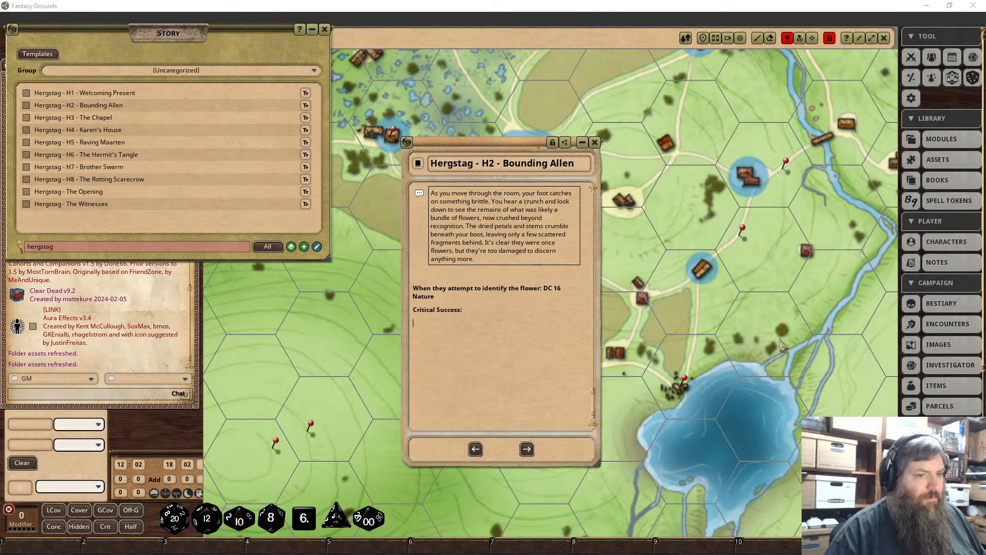
pyautogui.click(429, 333)
pyautogui.write('Upon examining the flowers more closely, you recognize them as Arrowhead flowers, a species that commonly grows in freshwater areas. These plants thrive in indirect sunlight, making them a familiar sight near lakes and streams.')
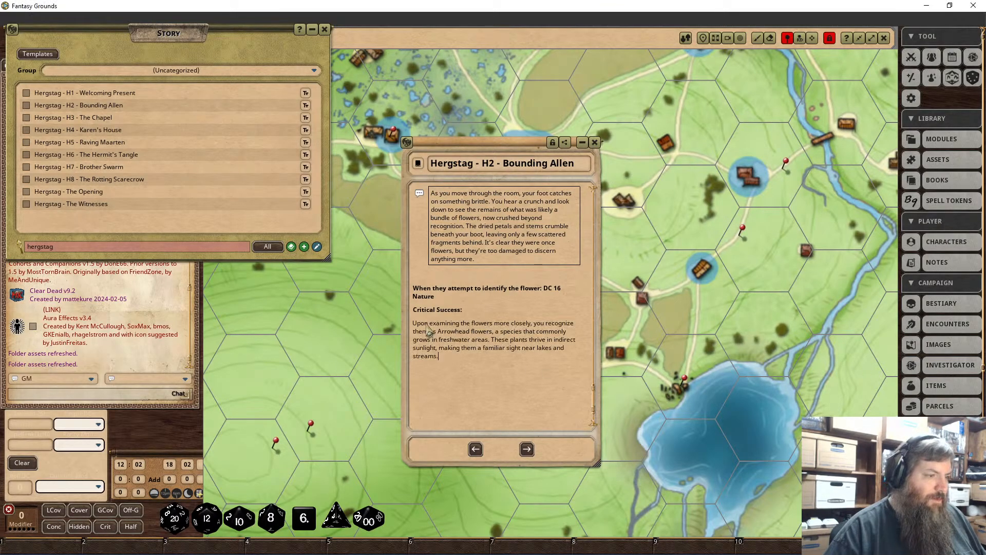
pyautogui.moveTo(440, 358); pyautogui.dragTo(411, 332)
pyautogui.rightClick(437, 332)
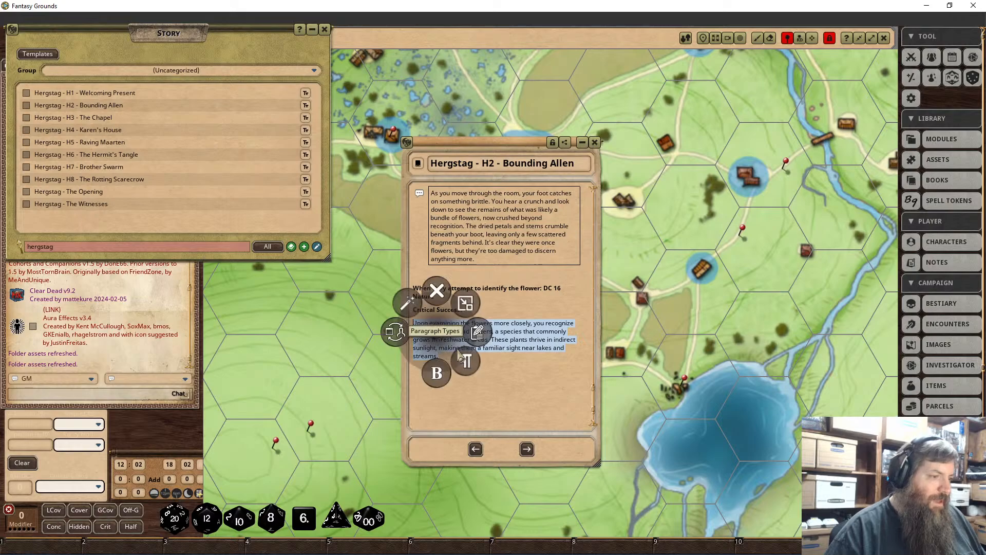
pyautogui.click(460, 355)
pyautogui.click(485, 382)
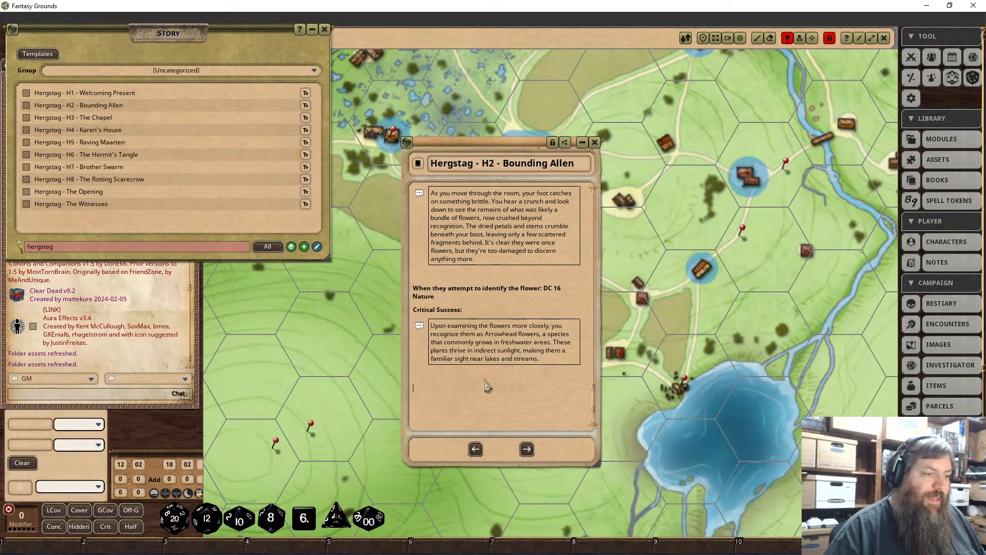
# Add the line "Success:" below the Arrowhead flowers box and make it bold.
pyautogui.click(465, 377)
pyautogui.write('Success')
pyautogui.press('Return')
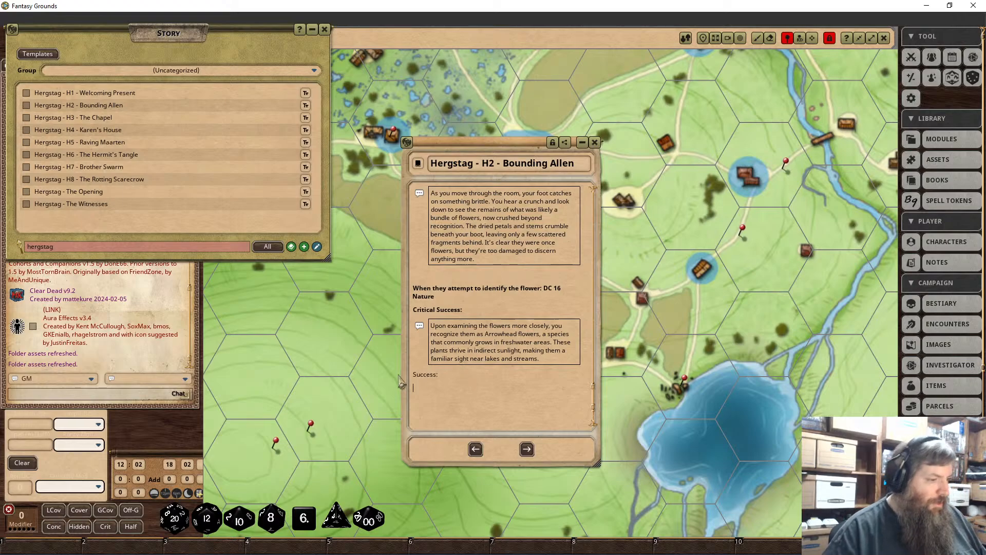
pyautogui.doubleClick(415, 376)
pyautogui.rightClick(416, 375)
pyautogui.click(413, 418)
pyautogui.click(381, 455)
# Paste the description of unidentified flowers growing near water under "Success:" and format it as a boxed chat frame.
pyautogui.scroll(-3, 448, 409)
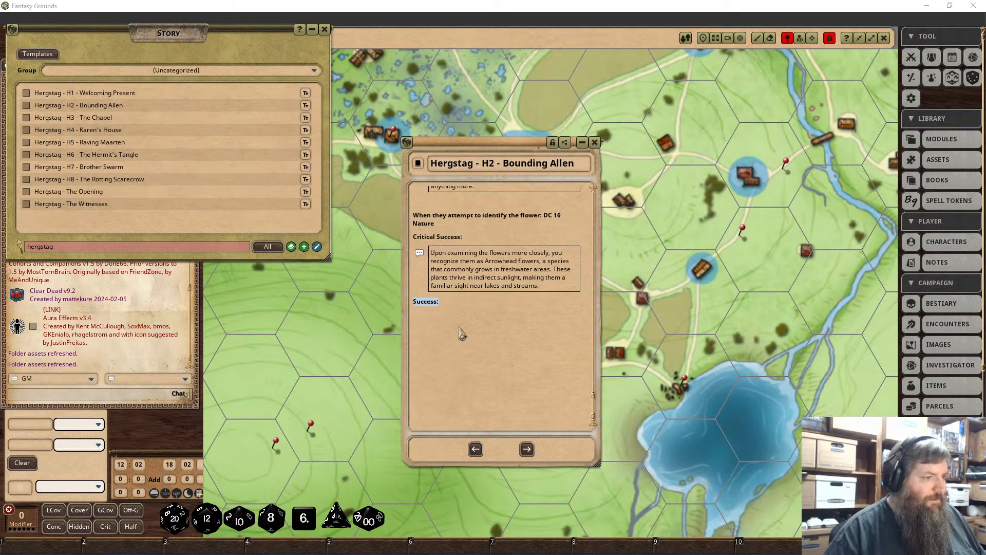
pyautogui.click(425, 317)
pyautogui.hotkey('ctrl', 'v')
pyautogui.keyDown('shift'); pyautogui.click(425, 318); pyautogui.keyUp('shift')
pyautogui.rightClick(426, 317)
pyautogui.click(386, 317)
# Add the line "Critical Failure:" below the identification check's Success box and make it bold.
pyautogui.click(454, 381)
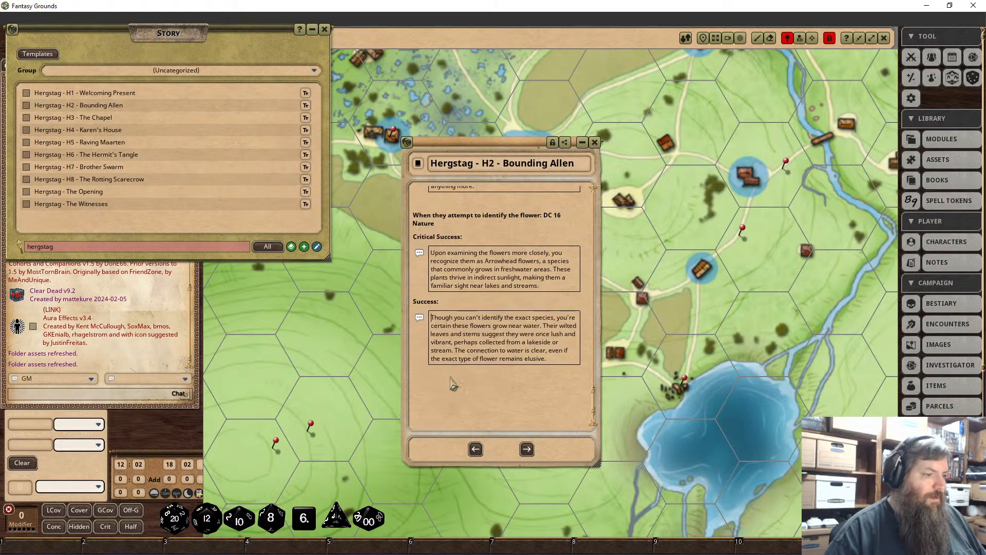
pyautogui.write('Critical Failure:')
pyautogui.press('Return')
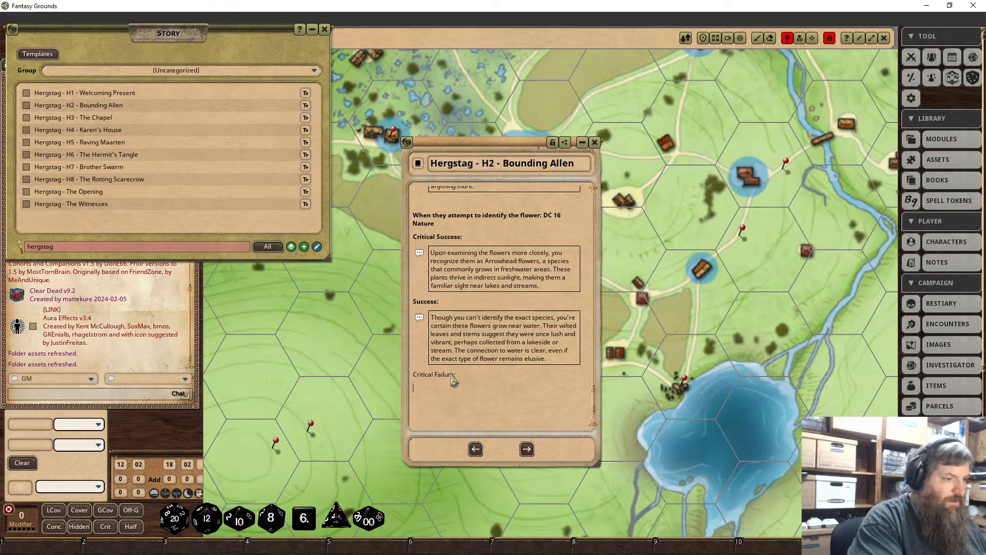
pyautogui.moveTo(468, 375); pyautogui.dragTo(411, 376)
pyautogui.rightClick(420, 375)
pyautogui.click(420, 414)
pyautogui.click(391, 443)
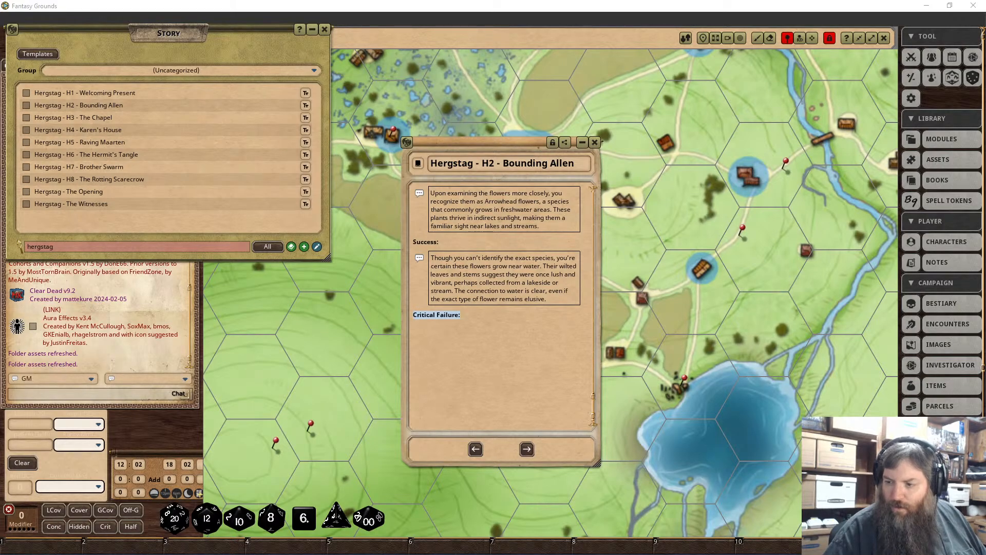
# Paste the unfamiliar swamp flowers description under the identification check's "Critical Failure:" and format it as a boxed chat frame.
pyautogui.click(435, 335)
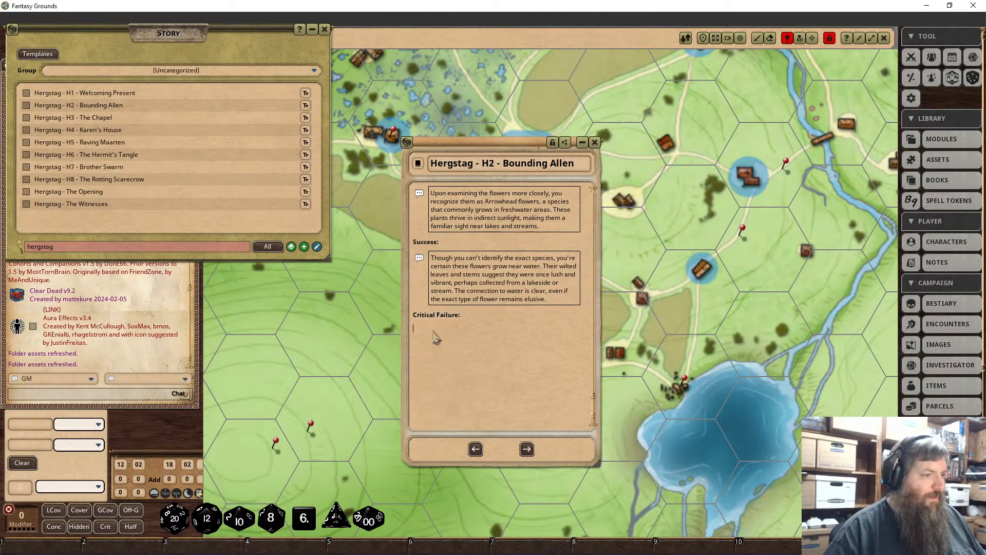
pyautogui.hotkey('ctrl', 'v')
pyautogui.moveTo(588, 365); pyautogui.dragTo(487, 331)
pyautogui.rightClick(556, 371)
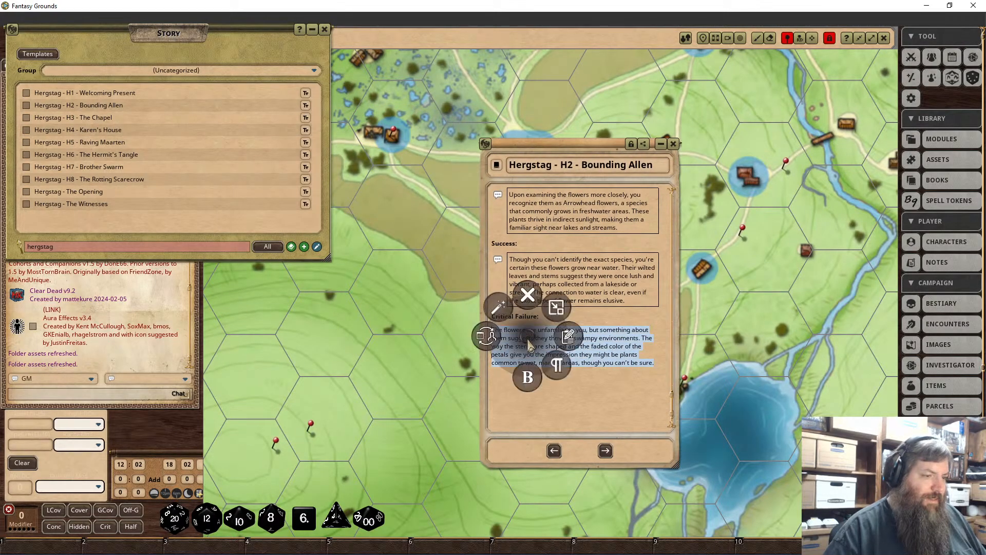
pyautogui.click(580, 395)
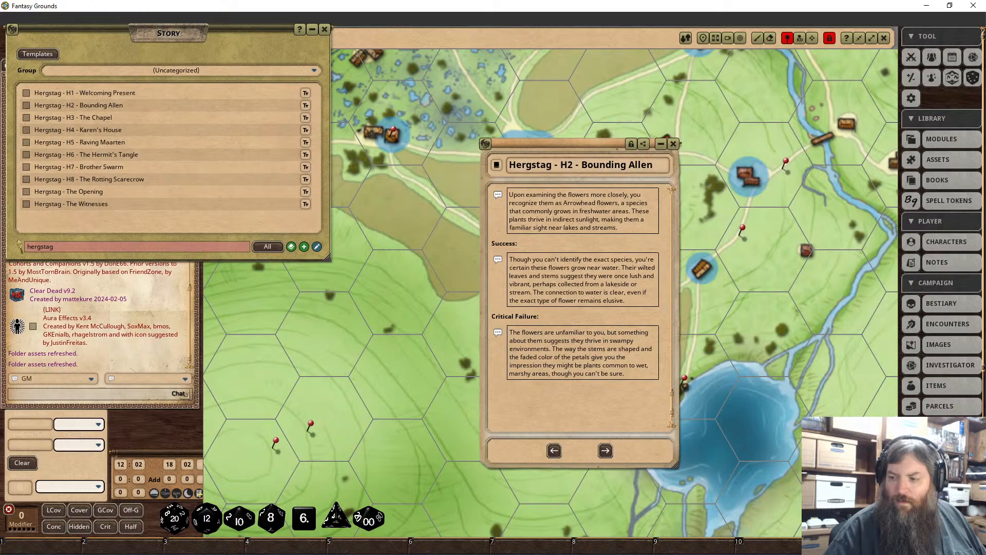
# Return to the start of the Hergstag - H2 - Bounding Allen entry, then lock and close it.
pyautogui.click(639, 375)
pyautogui.scroll(2, 641, 376)
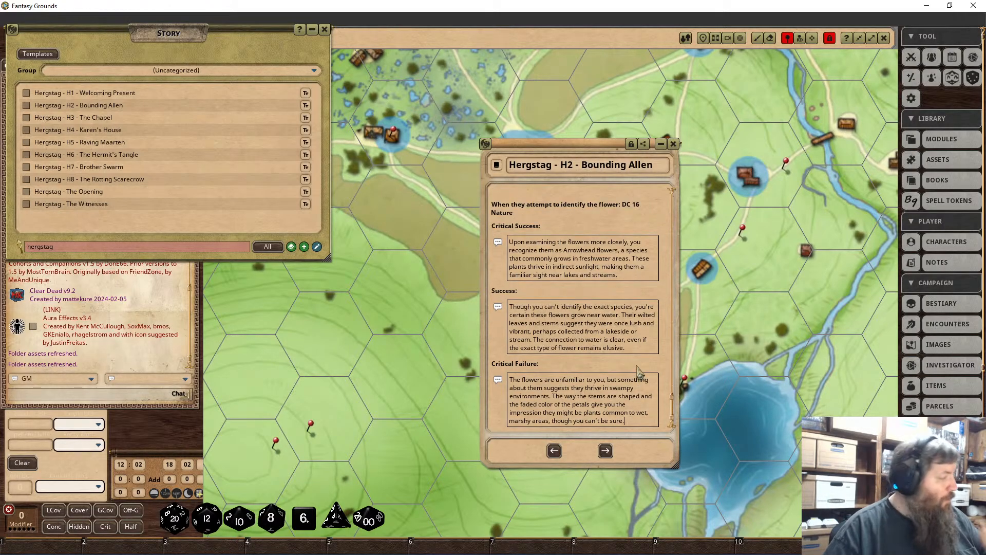
pyautogui.scroll(5, 609, 344)
pyautogui.moveTo(678, 403); pyautogui.dragTo(674, 208)
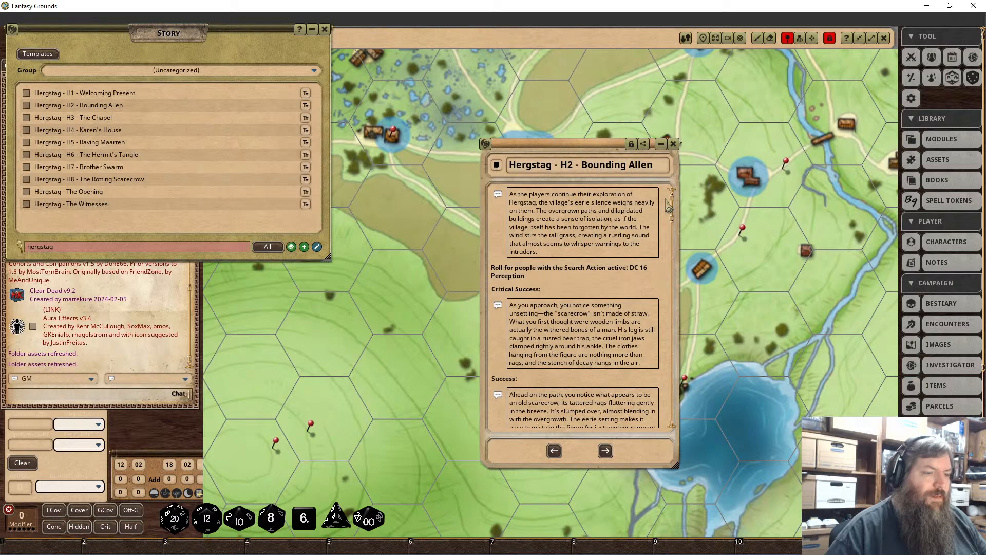
pyautogui.click(631, 144)
pyautogui.click(674, 144)
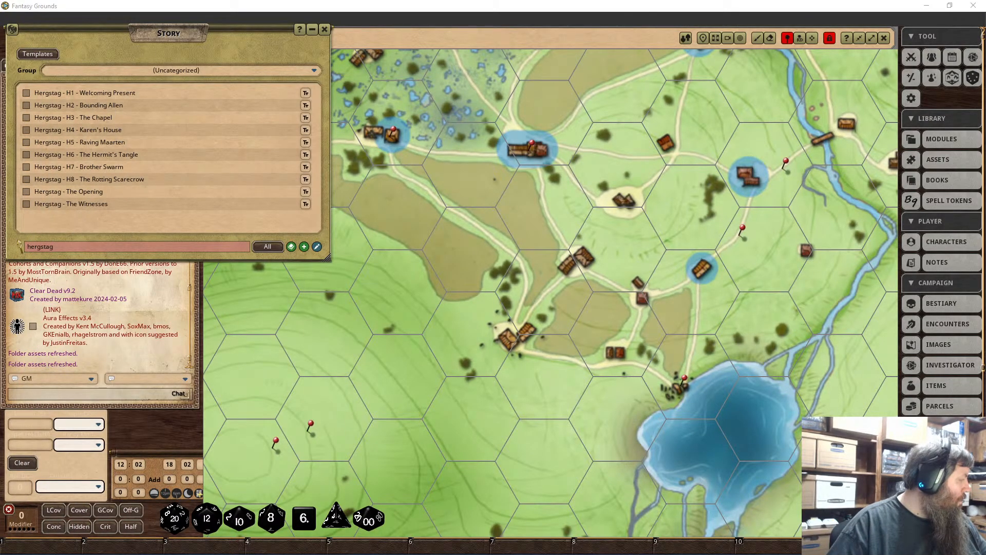
# Open the Hergstag - H3 - The Chapel story entry and paste the three-paragraph chapel exterior description into it.
pyautogui.click(96, 118)
pyautogui.moveTo(695, 58); pyautogui.dragTo(459, 183)
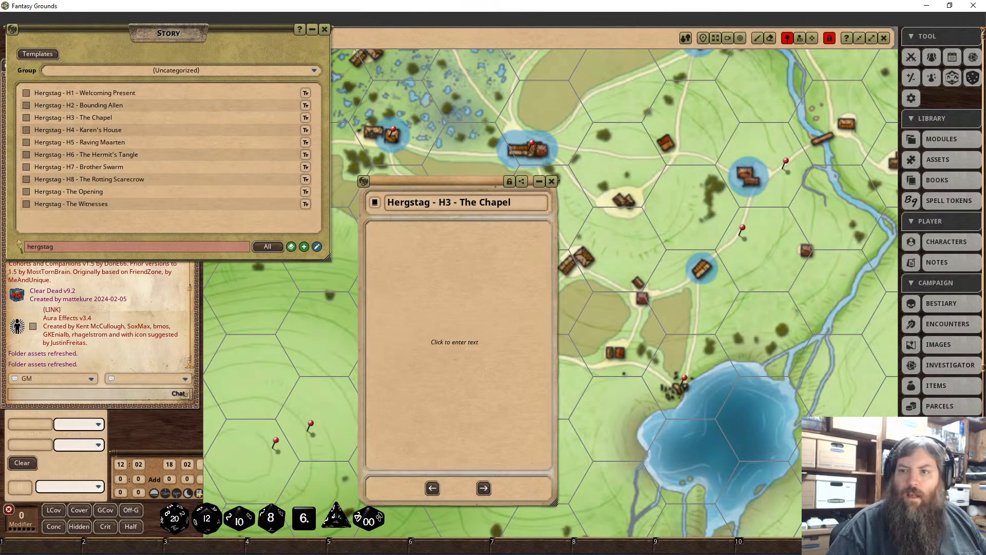
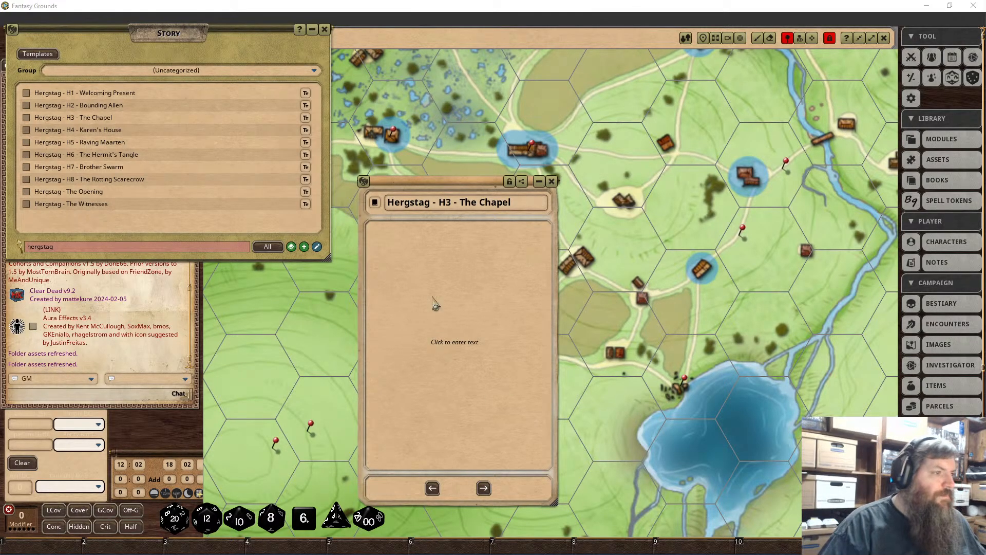
pyautogui.click(436, 329)
pyautogui.write('As you make your way deeper into the heart of Hergstag, you come upon a small, whitewashed timber building that stands in stark contrast to the overgrown and decayed surroundings. This is the village chapel, once a place of worship and solace. But now, the years of neglect have taken their toll.  The white paint that once brightened the exterior has faded to a sickly gray, peeling away in long, jagged strips. The wooden structure itself leans slightly, as though the weight of sorrow and abandonment is too much for it to bear. The roof is missing several shingles, allowing the elements to slowly eat away at the building’s integrity. The windows, once clear and welcoming, are now cracked or completely shattered, with jagged shards of glass jutting out like broken teeth. Weeds and vines have claimed the foundation, winding their way up the walls as if trying to pull the chapel down into the earth.  The air around the chapel is still, unnervingly so, as if the building itself is holding its breath. A sense of desolation and decay hangs over the entire scene, but there is also a faint whisper of something more—a lingering presence, perhaps, or the remnants of prayers once offered within these walls')
# Format the first chapel paragraph, about the whitewashed timber building, as a boxed chat frame with a speech bubble.
pyautogui.moveTo(420, 271); pyautogui.dragTo(349, 226)
pyautogui.rightClick(398, 236)
pyautogui.click(423, 270)
pyautogui.click(401, 288)
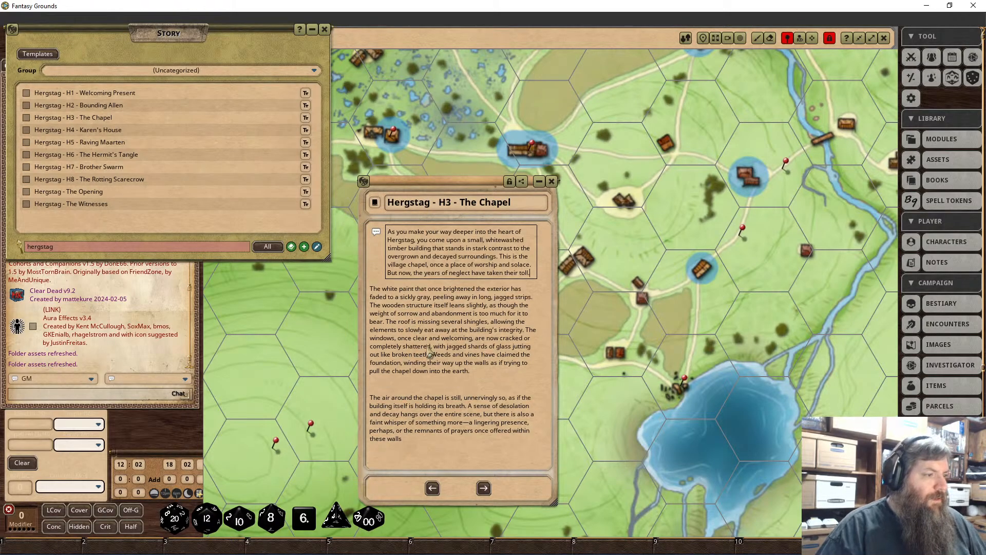
# Format the second chapel paragraph, about the faded white paint and broken windows, as a boxed chat frame.
pyautogui.moveTo(498, 381); pyautogui.dragTo(362, 296)
pyautogui.rightClick(395, 301)
pyautogui.click(428, 363)
pyautogui.rightClick(433, 357)
pyautogui.click(463, 387)
pyautogui.click(432, 415)
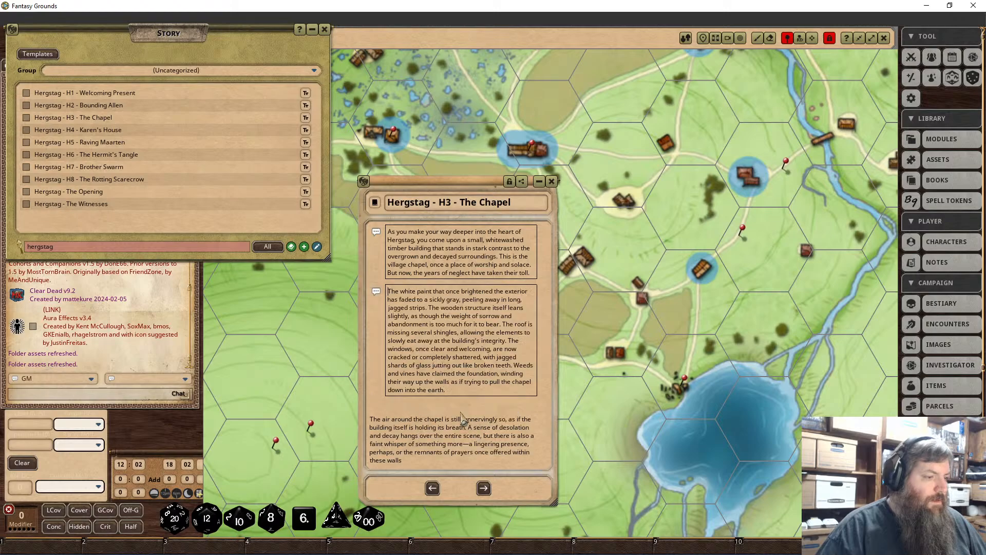
# Format the third chapel paragraph, about the still air around the building, as a boxed chat frame.
pyautogui.moveTo(411, 456); pyautogui.dragTo(350, 405)
pyautogui.click(408, 452)
pyautogui.moveTo(410, 453); pyautogui.dragTo(352, 406)
pyautogui.rightClick(421, 445)
pyautogui.click(445, 470)
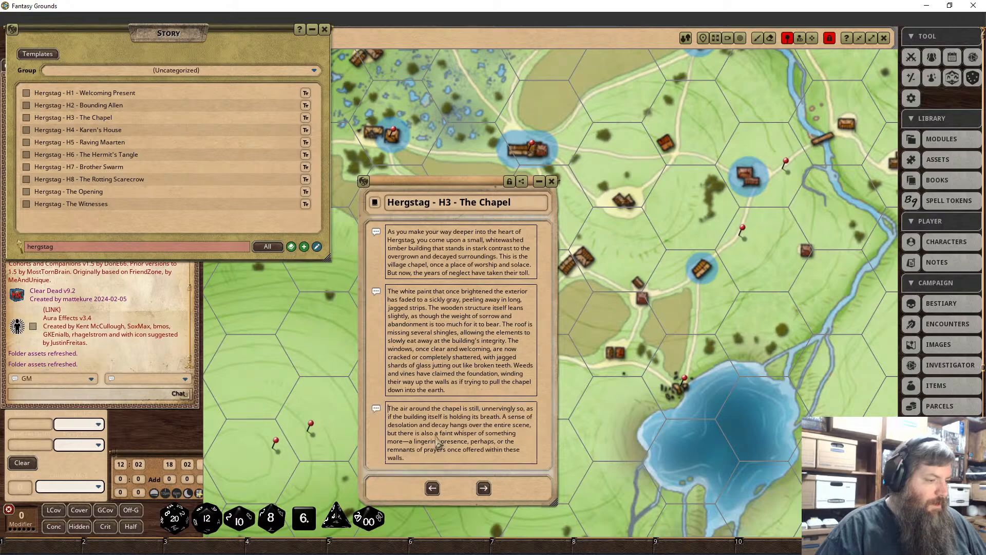
# Add the line "When they enter the chapel:" below the last boxed paragraph and make it bold.
pyautogui.scroll(-1, 424, 442)
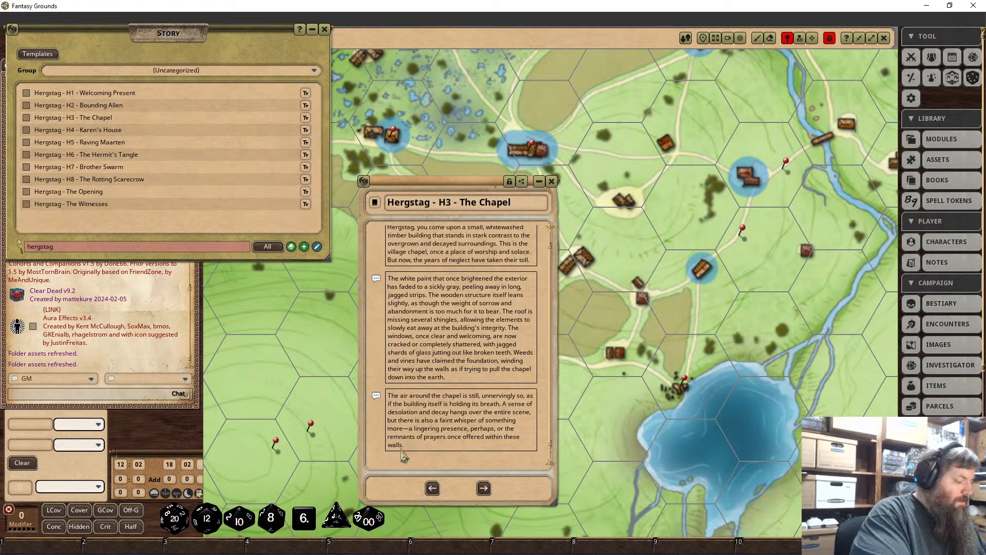
pyautogui.press('Return')
pyautogui.write('When they enter')
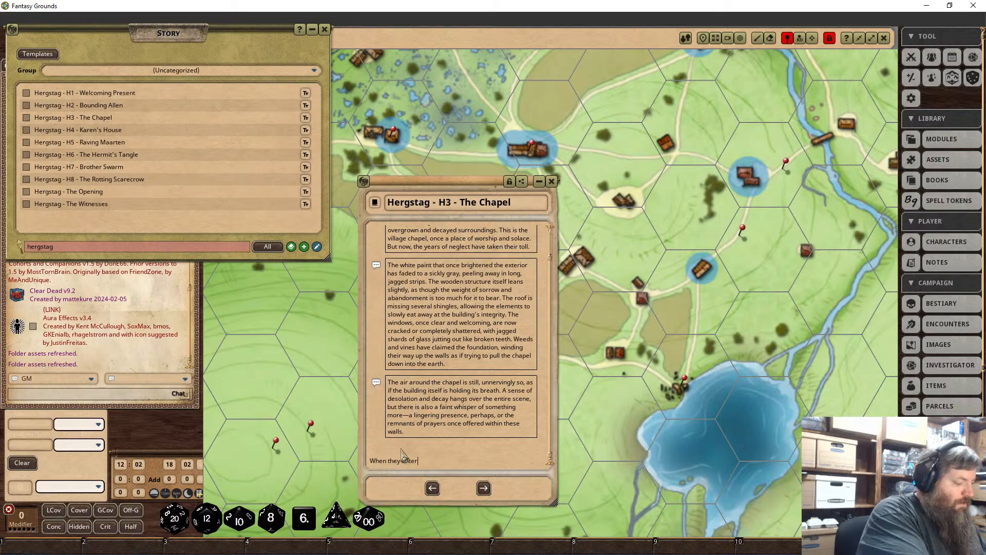
pyautogui.write(' the chapel:')
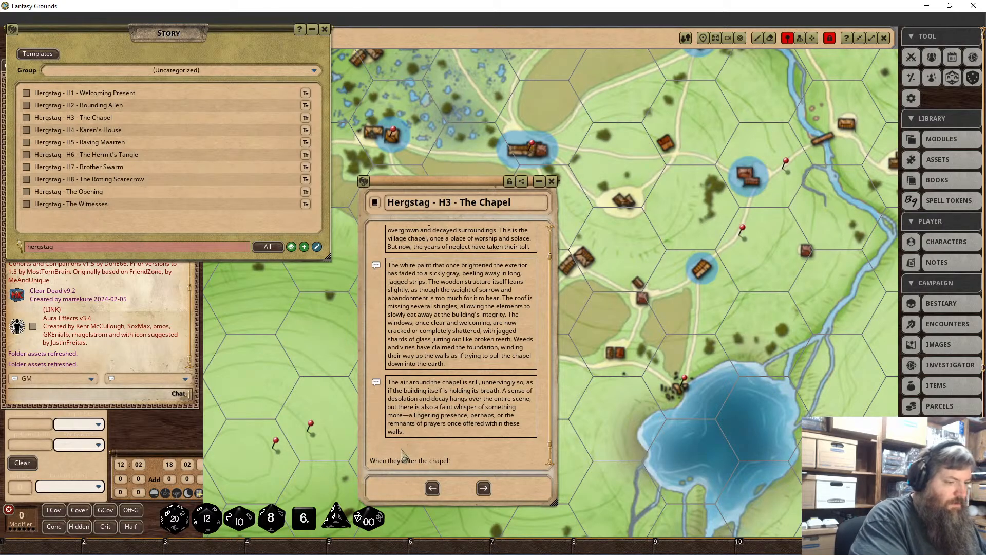
pyautogui.scroll(-1, 404, 453)
pyautogui.moveTo(452, 448); pyautogui.dragTo(371, 451)
pyautogui.rightClick(379, 447)
pyautogui.click(379, 484)
pyautogui.click(345, 511)
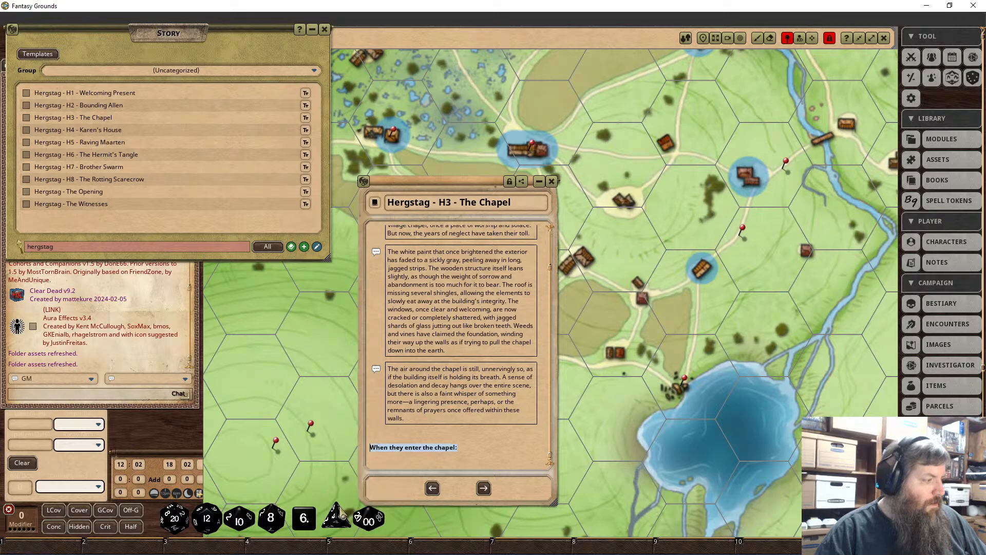
# Paste the chapel interior description below the bold "When they enter the chapel:" line.
pyautogui.click(394, 470)
pyautogui.scroll(-5, 398, 464)
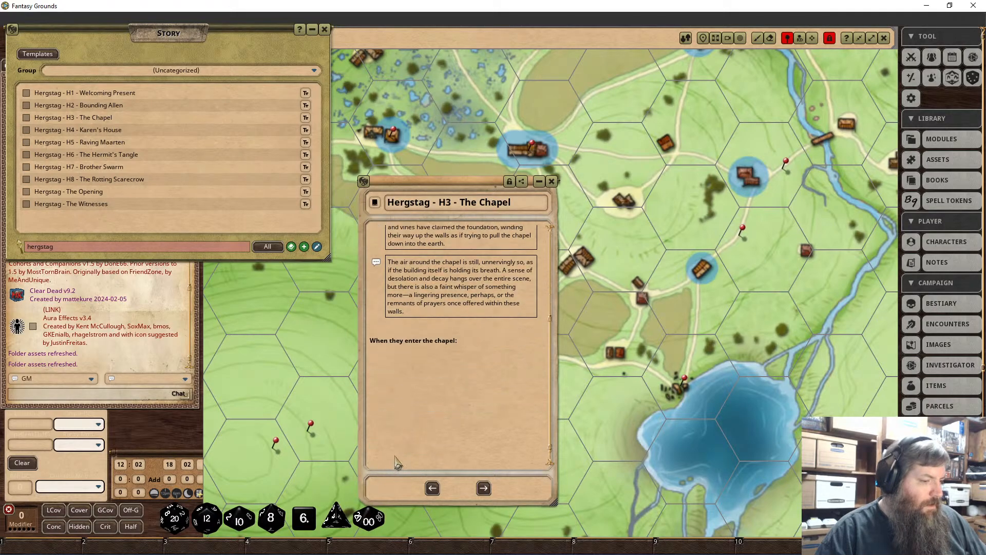
pyautogui.click(404, 307)
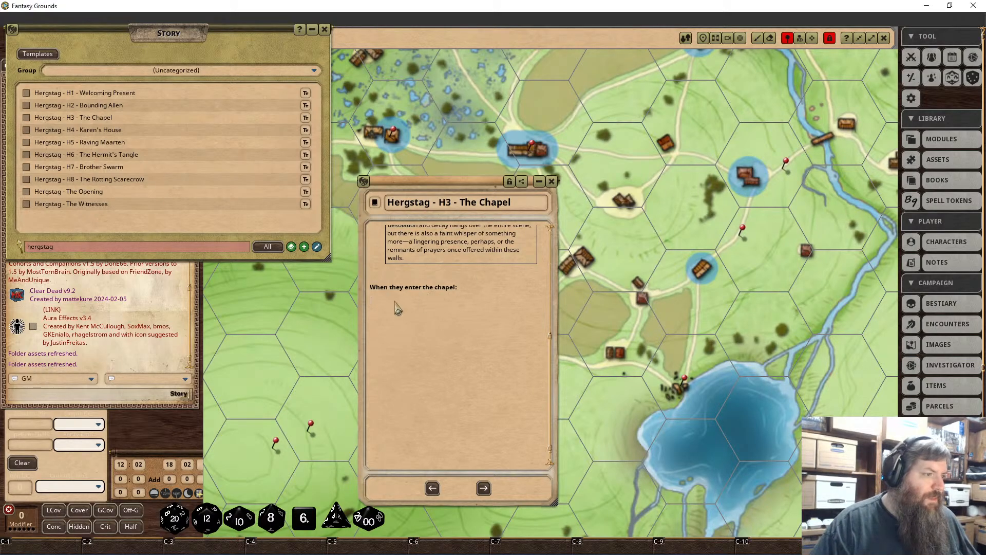
pyautogui.hotkey('ctrl', 'v')
# Format the first interior paragraph, about the smell of rot and mildew, as a boxed chat frame and remove the blank line below it.
pyautogui.moveTo(440, 347); pyautogui.dragTo(369, 287)
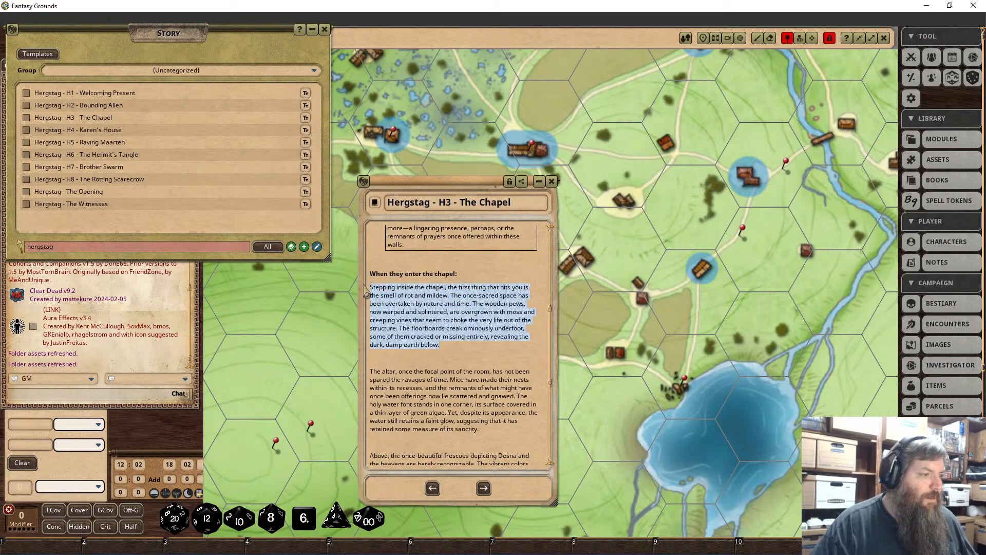
pyautogui.rightClick(378, 296)
pyautogui.click(410, 327)
pyautogui.click(442, 358)
pyautogui.click(407, 371)
pyautogui.press('Delete')
# Format the altar paragraph as a boxed chat frame and remove the blank line below it.
pyautogui.moveTo(480, 430); pyautogui.dragTo(374, 377)
pyautogui.rightClick(373, 378)
pyautogui.click(479, 429)
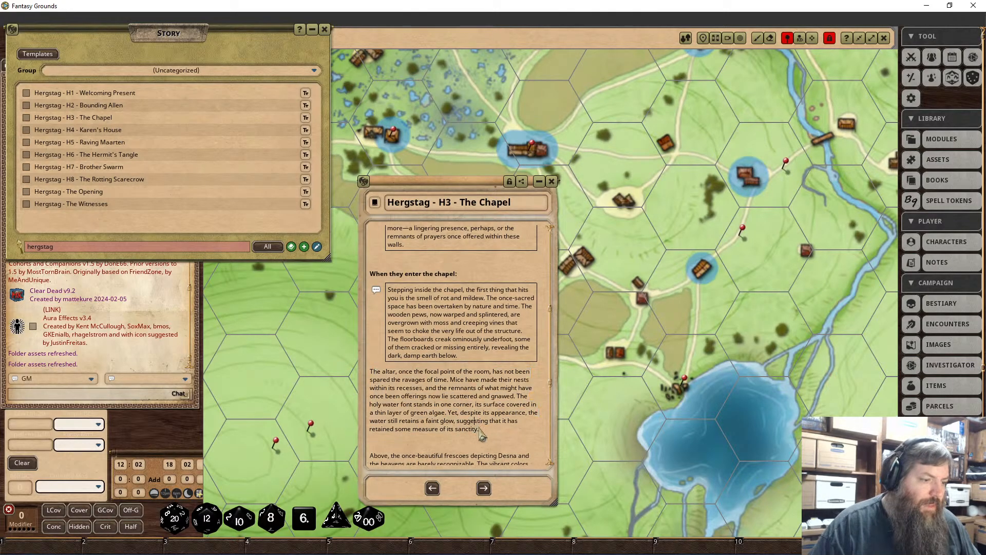
pyautogui.moveTo(479, 430); pyautogui.dragTo(371, 373)
pyautogui.rightClick(378, 375)
pyautogui.click(408, 404)
pyautogui.click(435, 432)
pyautogui.scroll(-3, 424, 430)
pyautogui.click(396, 367)
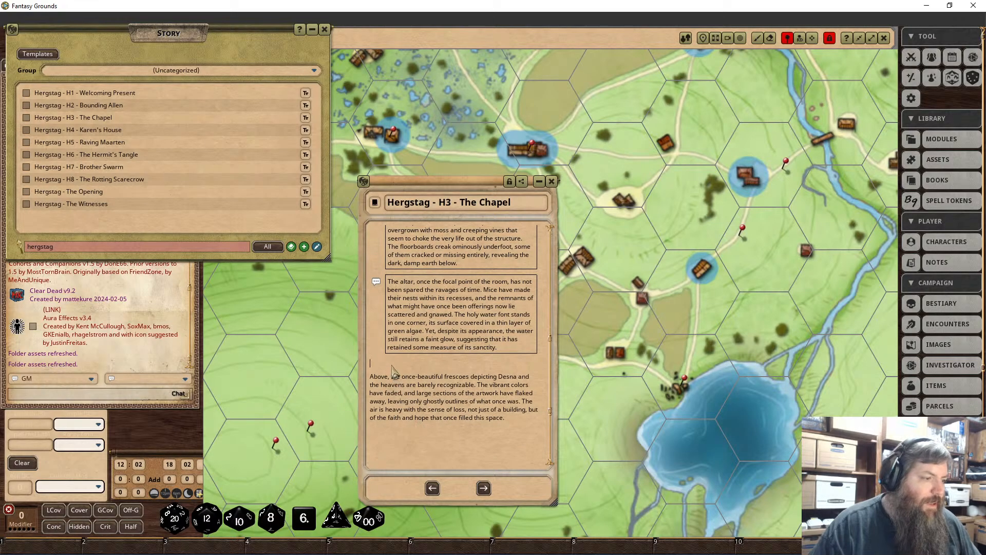
pyautogui.press('BackSpace')
# Format the paragraph about the Desna frescoes as a boxed chat frame and start a new line below it with "When".
pyautogui.moveTo(506, 409); pyautogui.dragTo(371, 365)
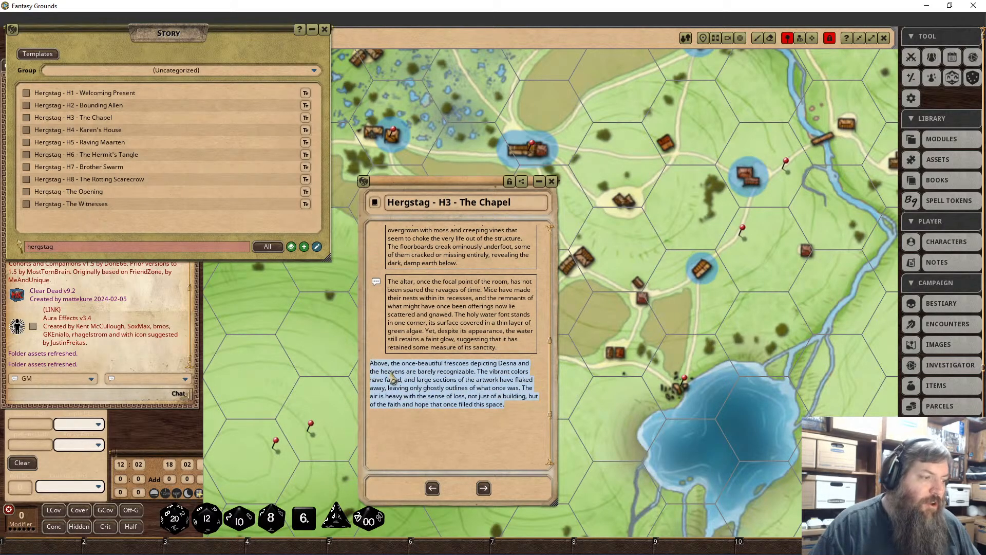
pyautogui.rightClick(373, 367)
pyautogui.click(419, 400)
pyautogui.click(446, 429)
pyautogui.scroll(-3, 447, 427)
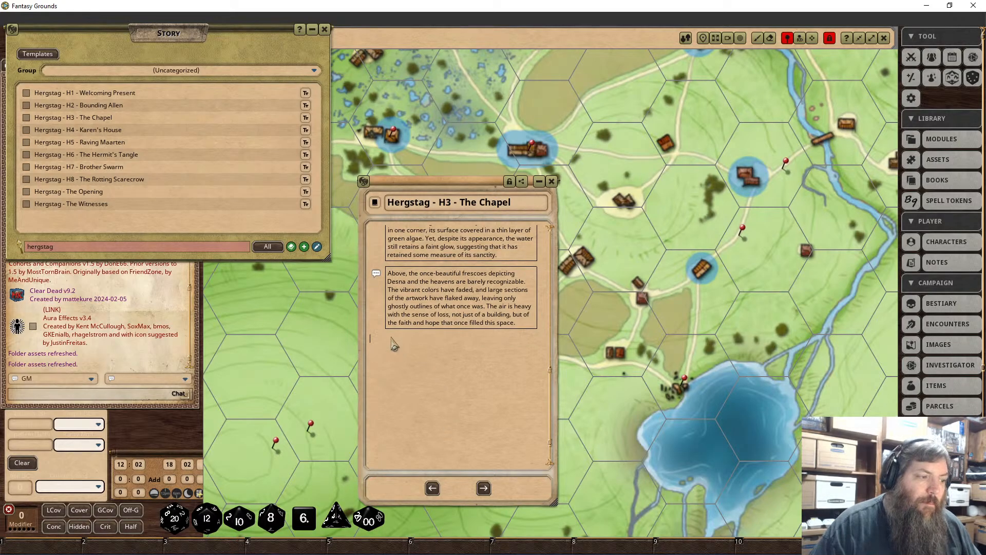
pyautogui.write('When')
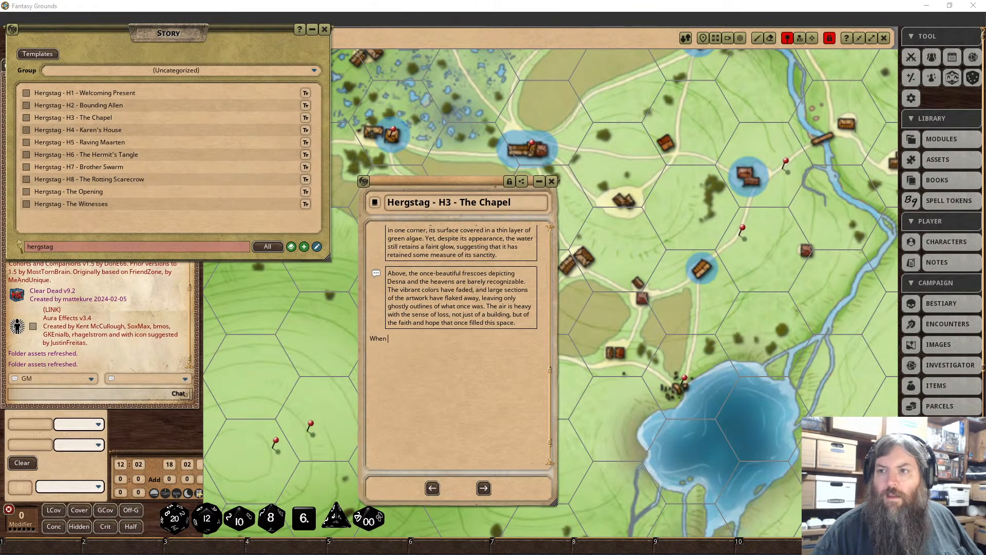
# Switch to the web browser, search for "p2e desna" and open the Archives of Nethys page on the deity.
pyautogui.hotkey('alt', 'Tab')
pyautogui.write('p2e de')
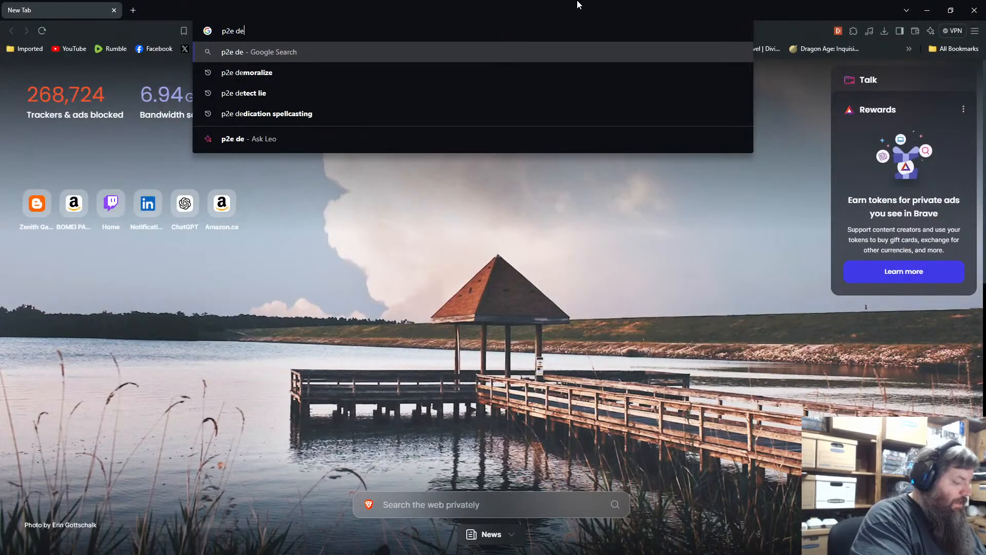
pyautogui.write('sna')
pyautogui.press('Return')
pyautogui.click(242, 175)
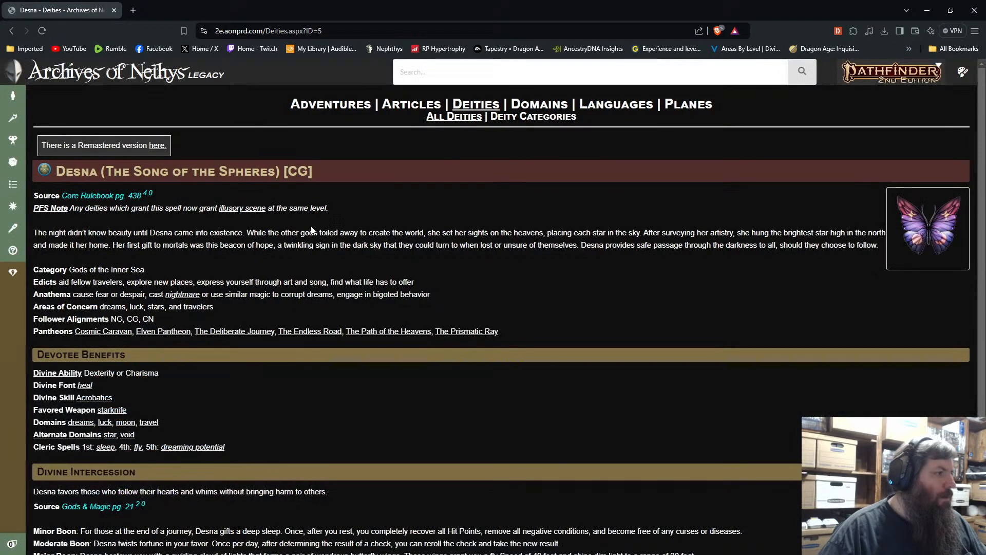
pyautogui.scroll(-3, 298, 233)
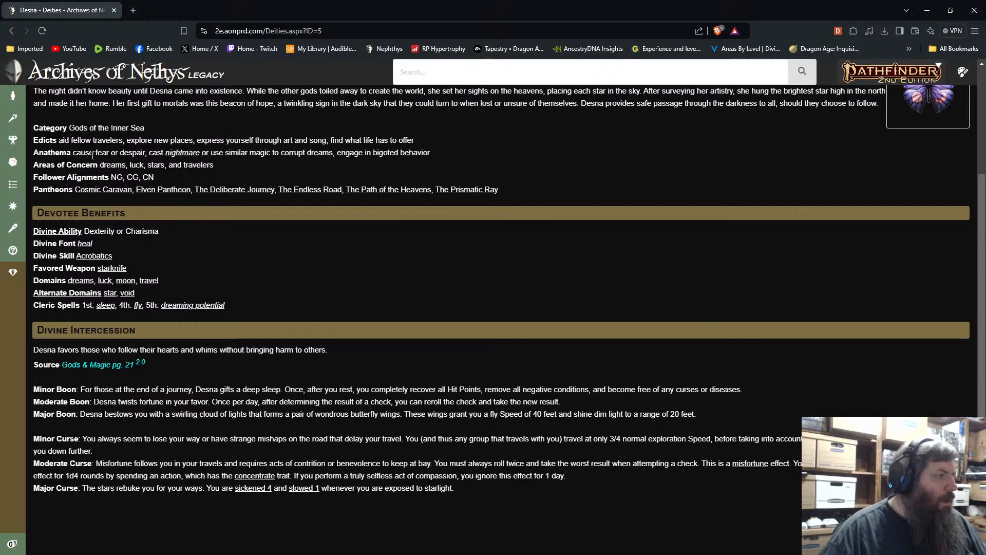
# Examine Desna's anathema, curses and boons on the deity page, and close the page.
pyautogui.moveTo(71, 154); pyautogui.dragTo(341, 175)
pyautogui.click(374, 162)
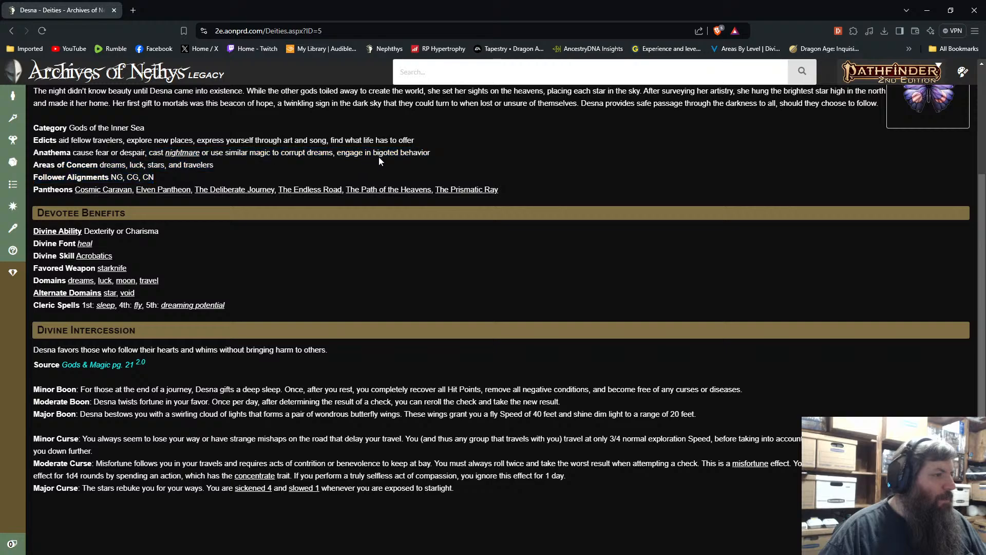
pyautogui.moveTo(445, 158); pyautogui.dragTo(337, 154)
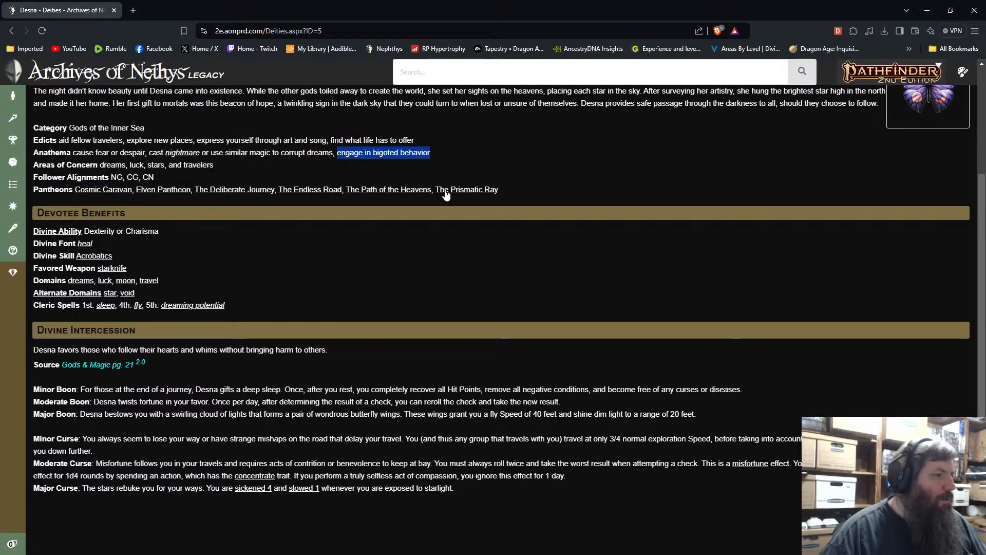
pyautogui.moveTo(446, 194)
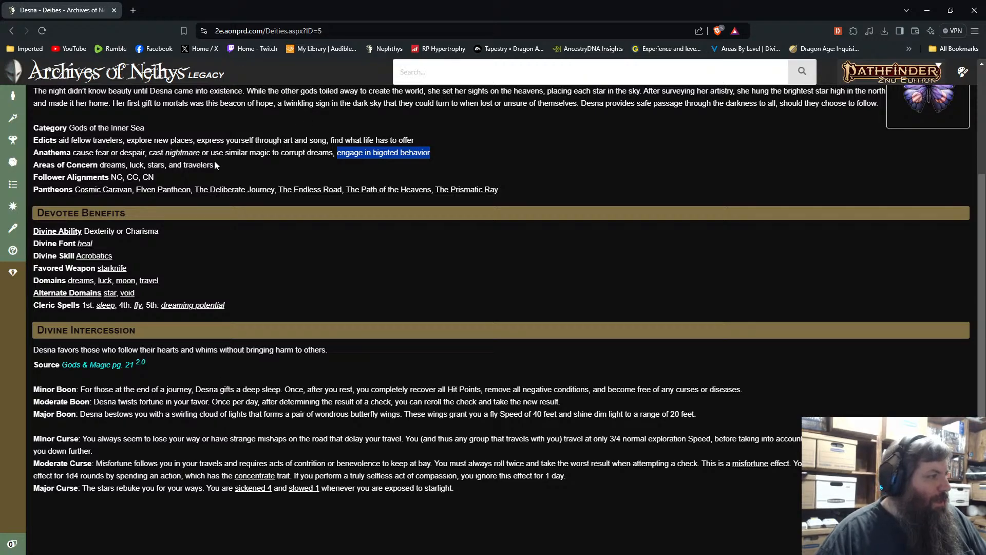
pyautogui.moveTo(59, 447); pyautogui.dragTo(287, 462)
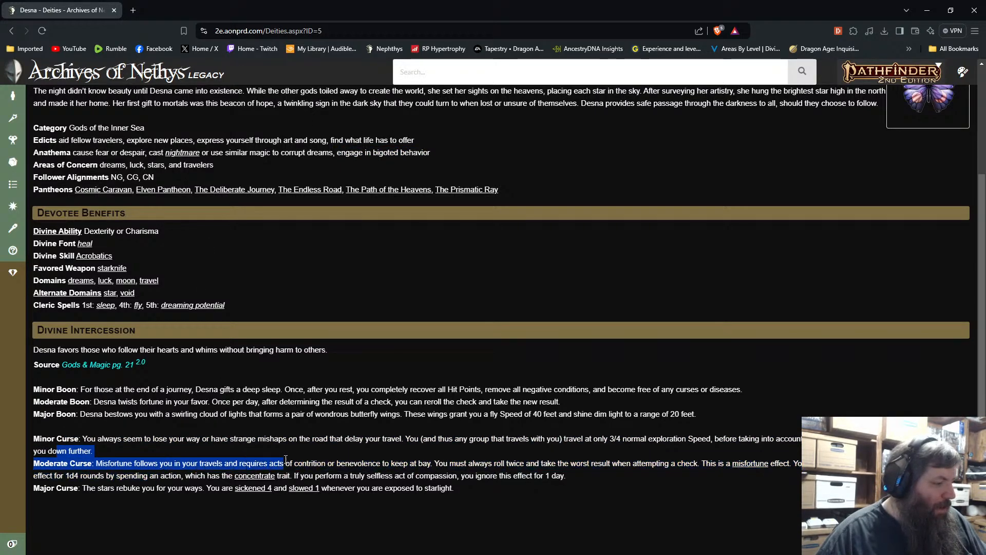
pyautogui.click(285, 447)
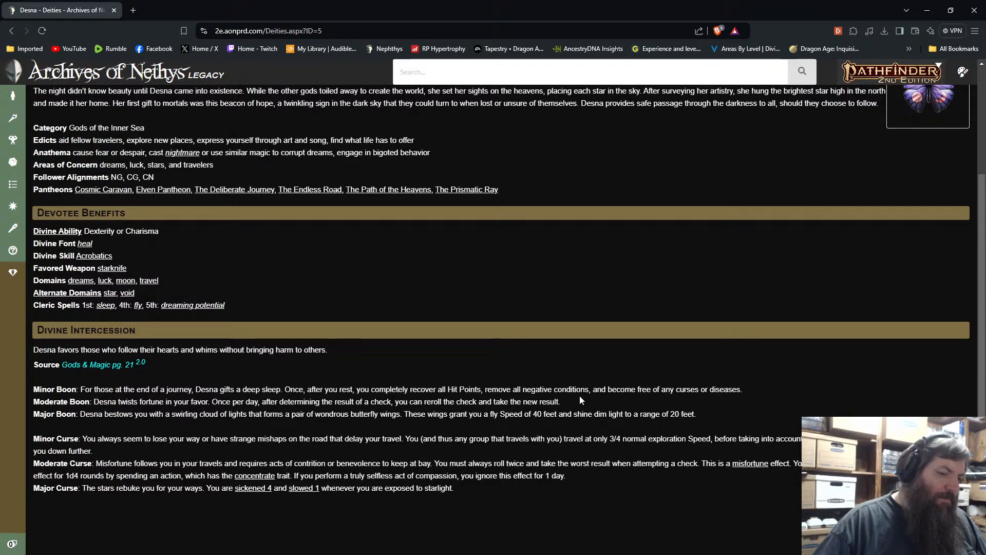
pyautogui.moveTo(135, 389); pyautogui.dragTo(586, 375)
pyautogui.click(578, 376)
pyautogui.click(114, 9)
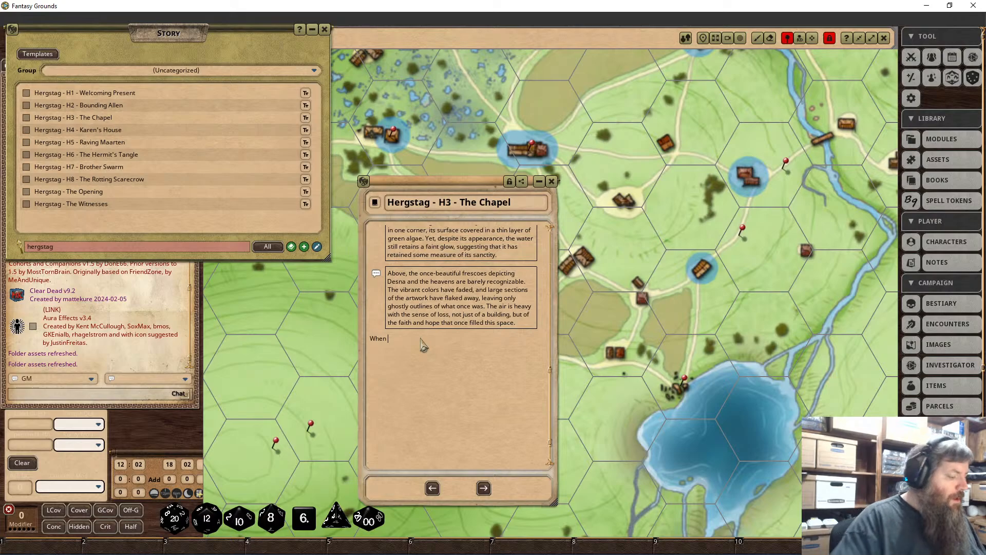
# Complete the heading line as "When They check out the Holy Water Font:" and make it bold.
pyautogui.write('They check out the Holy Water Font:')
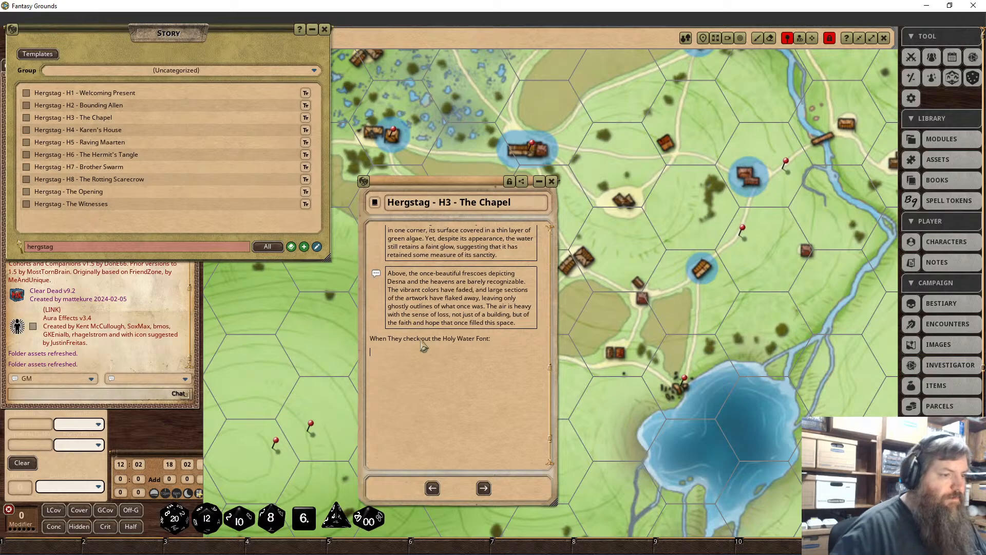
pyautogui.moveTo(492, 341); pyautogui.dragTo(355, 348)
pyautogui.rightClick(384, 341)
pyautogui.click(384, 382)
pyautogui.click(354, 412)
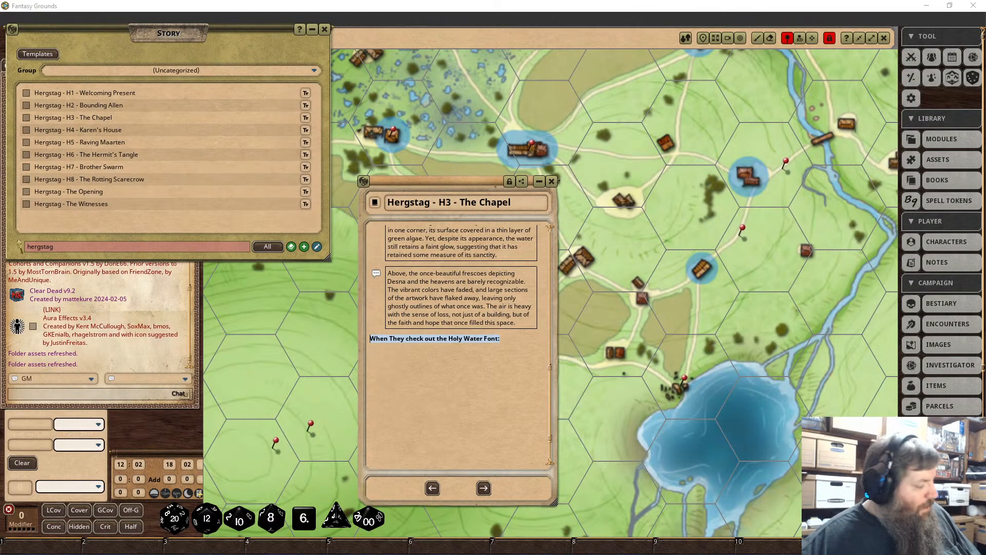
# Paste the holy water font description below the bold heading and change the number of flasks to "three".
pyautogui.click(385, 360)
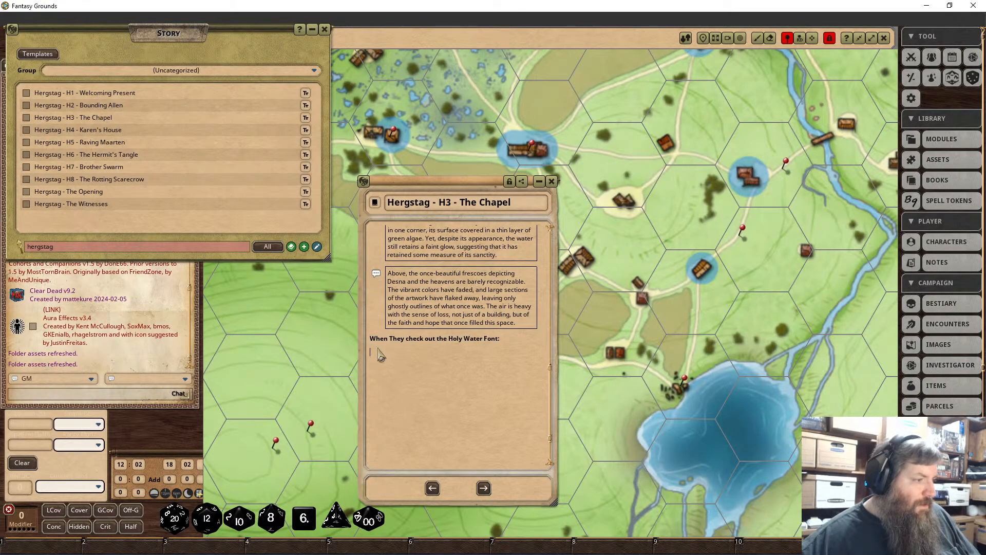
pyautogui.hotkey('ctrl', 'v')
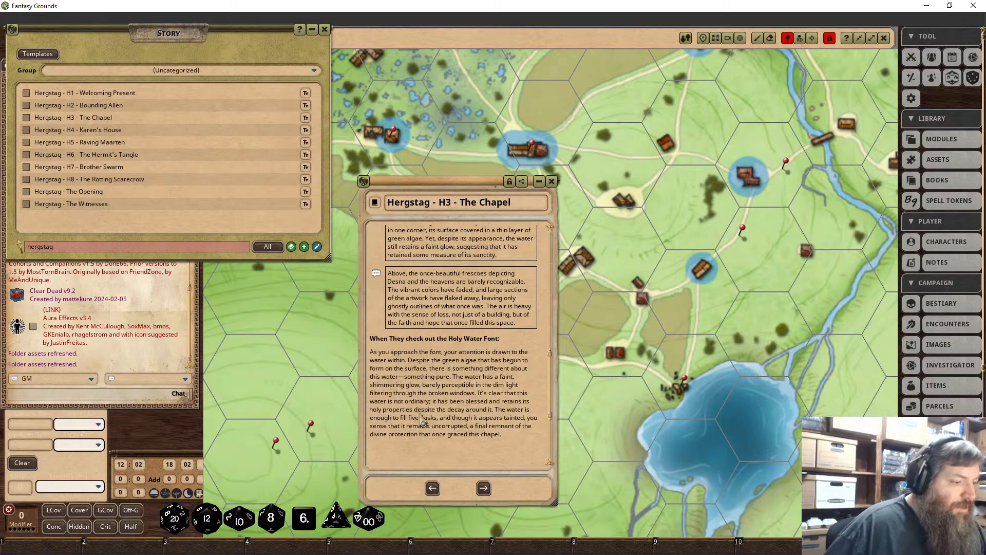
pyautogui.press('BackSpace')
pyautogui.press('BackSpace')
pyautogui.press('BackSpace')
pyautogui.press('BackSpace')
pyautogui.write('three')
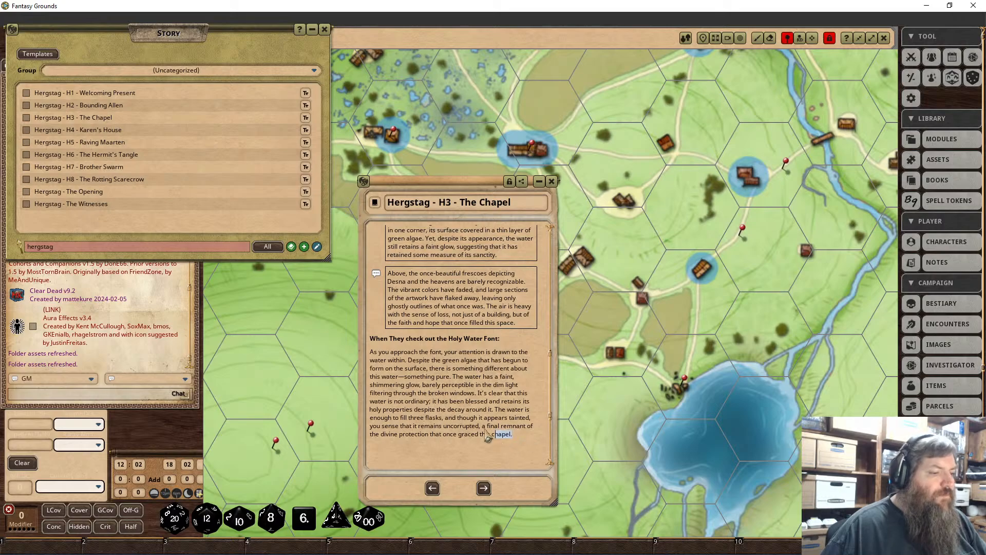
# Format the holy water font paragraph as a boxed chat frame.
pyautogui.moveTo(513, 436); pyautogui.dragTo(372, 354)
pyautogui.rightClick(382, 357)
pyautogui.click(414, 392)
pyautogui.click(443, 417)
pyautogui.scroll(-3, 497, 413)
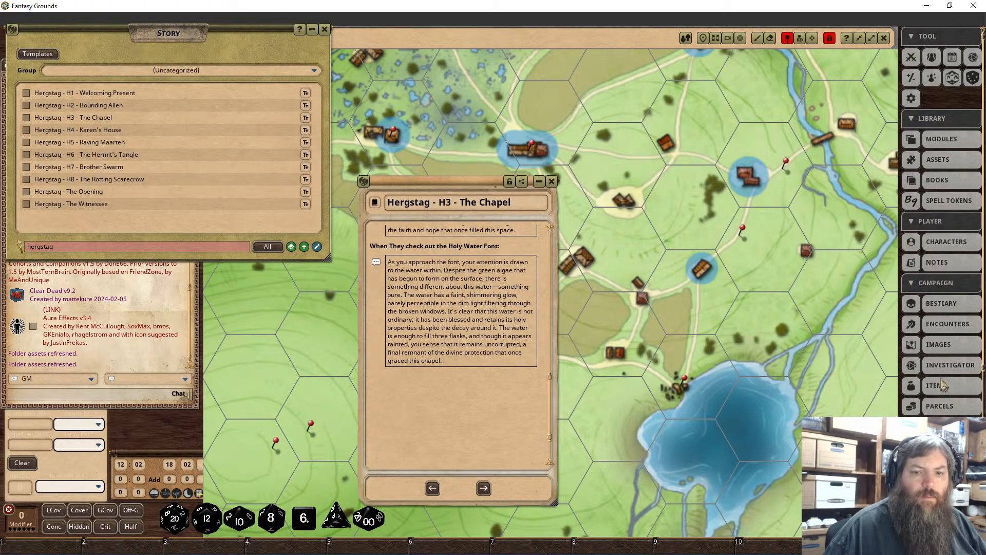
# Create a new parcel named "Hergstag - H3 - The Chapel" and close the parcel list.
pyautogui.click(946, 406)
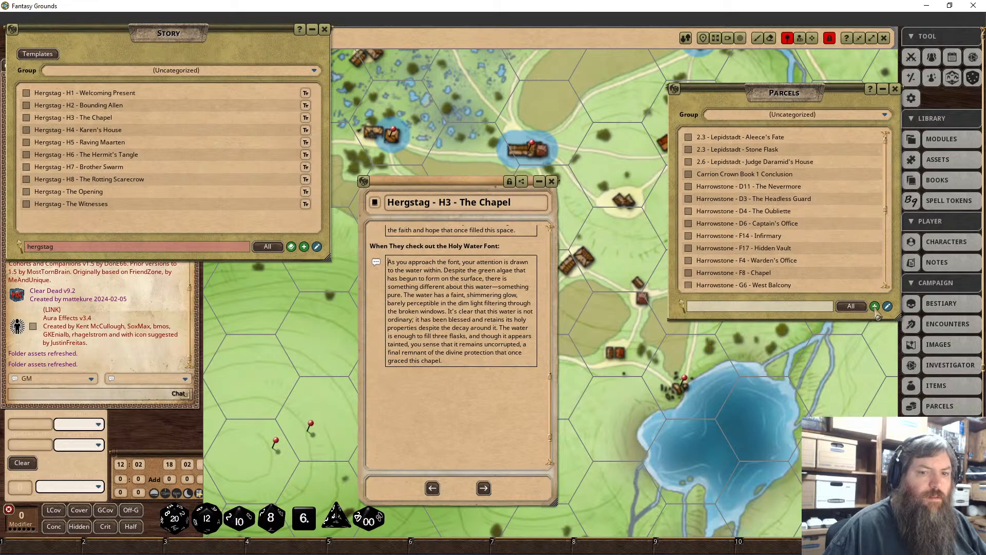
pyautogui.click(875, 306)
pyautogui.click(499, 259)
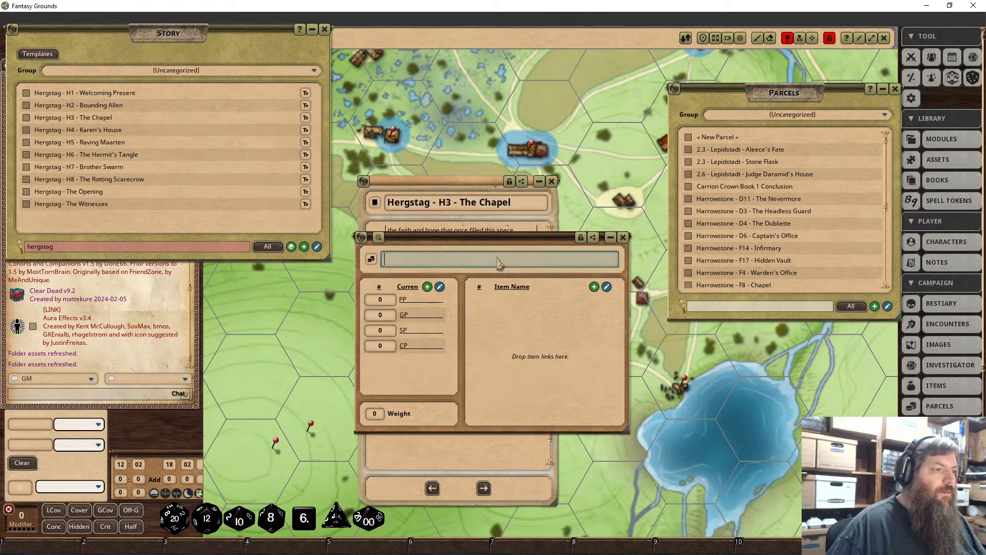
pyautogui.write('H3rgstag ')
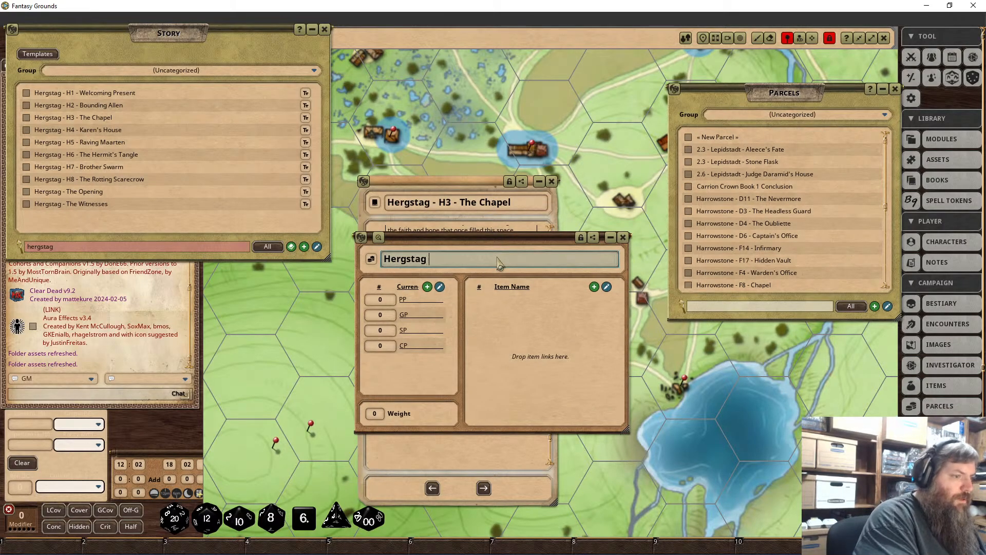
pyautogui.write('- H3 - The Chapel')
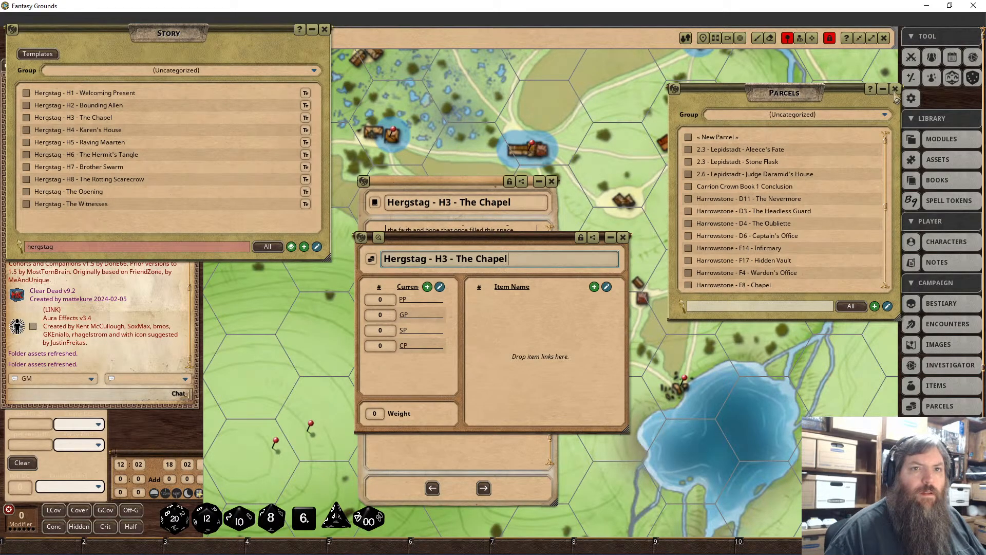
pyautogui.click(894, 89)
# Search the items for "holy water" and add the GM Core Holy Water to the chapel parcel with a quantity of 3.
pyautogui.click(936, 386)
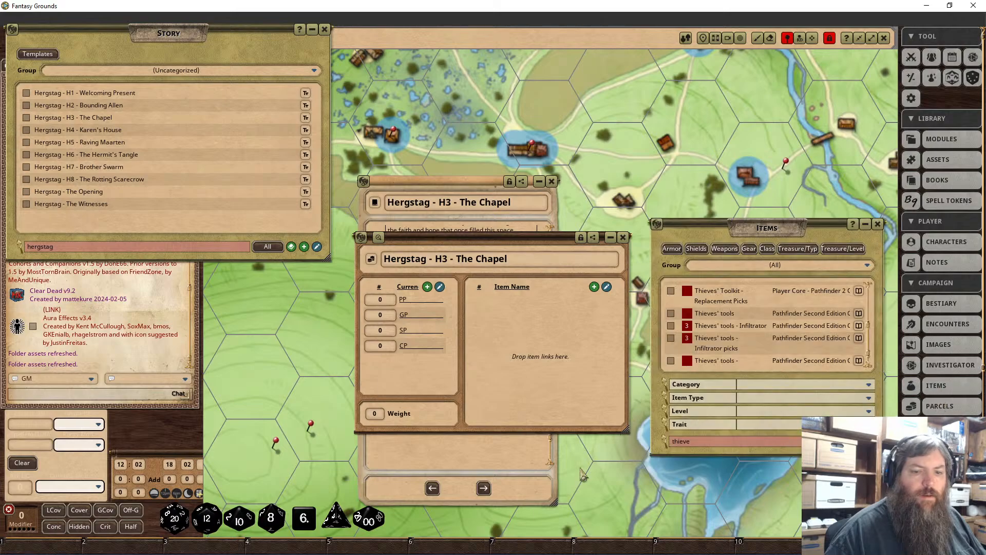
pyautogui.doubleClick(704, 446)
pyautogui.write('holy ')
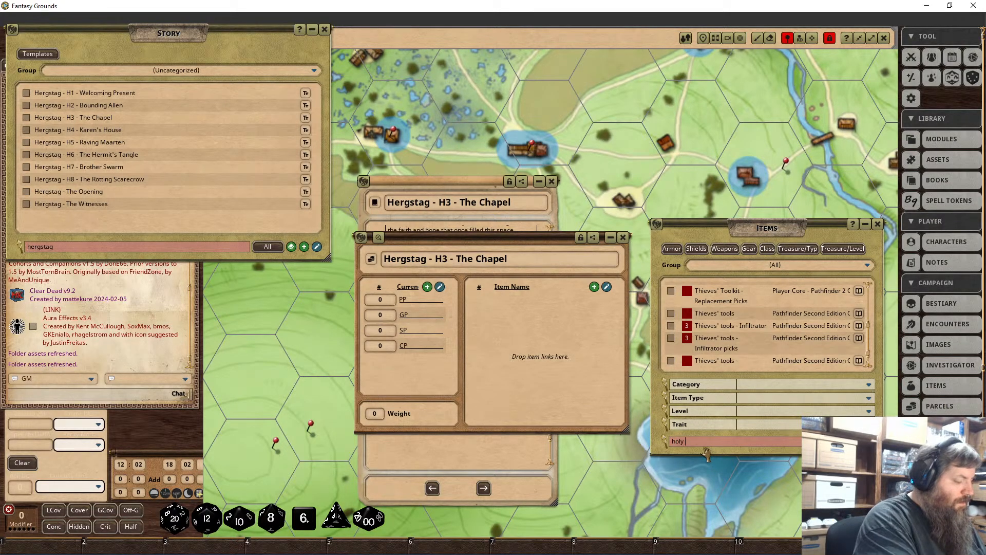
pyautogui.write('water')
pyautogui.press('Return')
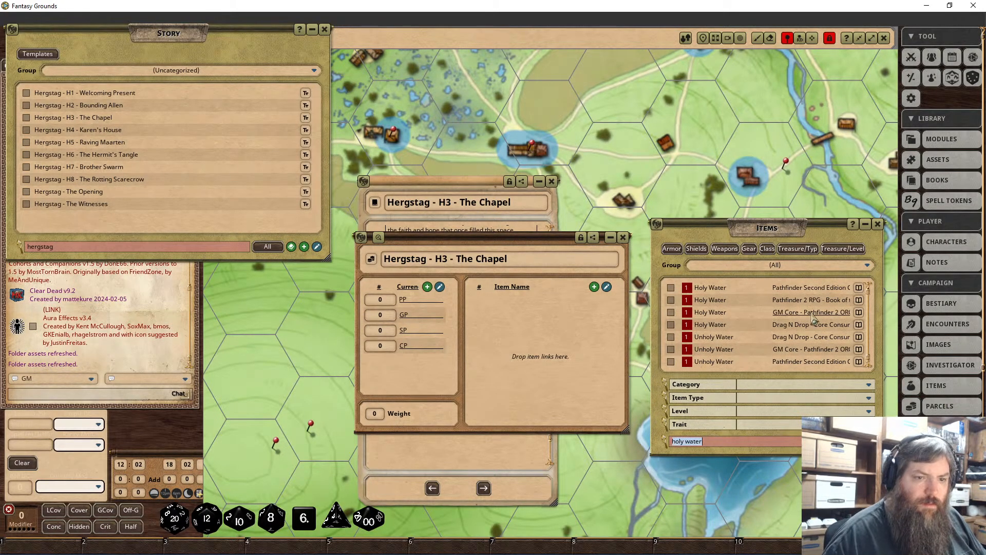
pyautogui.moveTo(839, 307); pyautogui.dragTo(574, 326)
pyautogui.click(479, 302)
pyautogui.write('3')
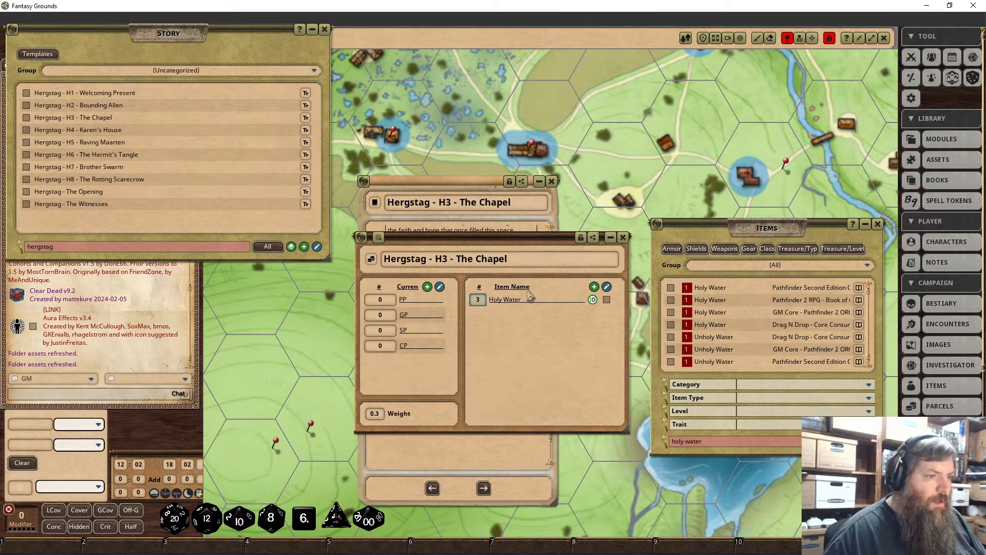
pyautogui.click(878, 224)
# Lock the chapel parcel, link it below the holy water font paragraph in the story entry, and close the parcel.
pyautogui.moveTo(538, 239); pyautogui.dragTo(802, 249)
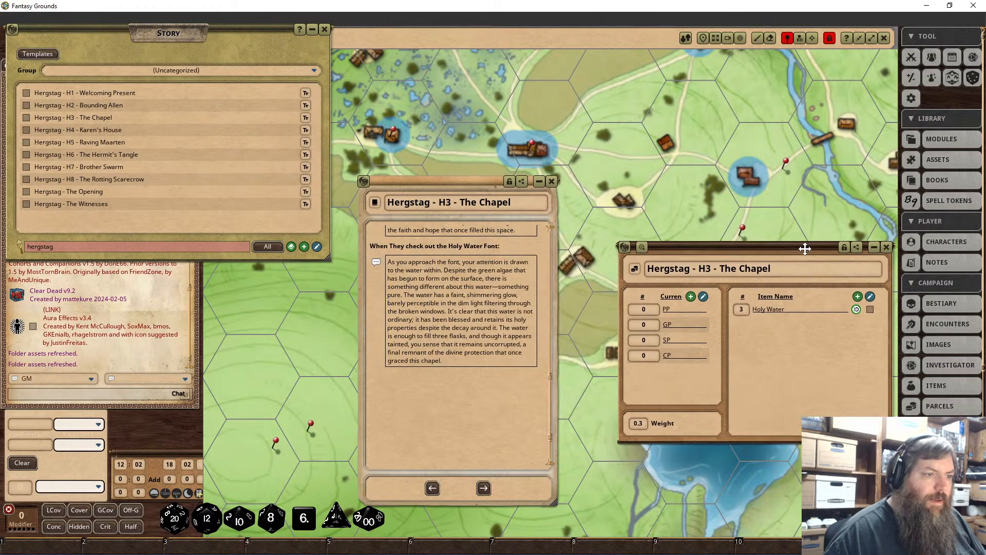
pyautogui.click(844, 247)
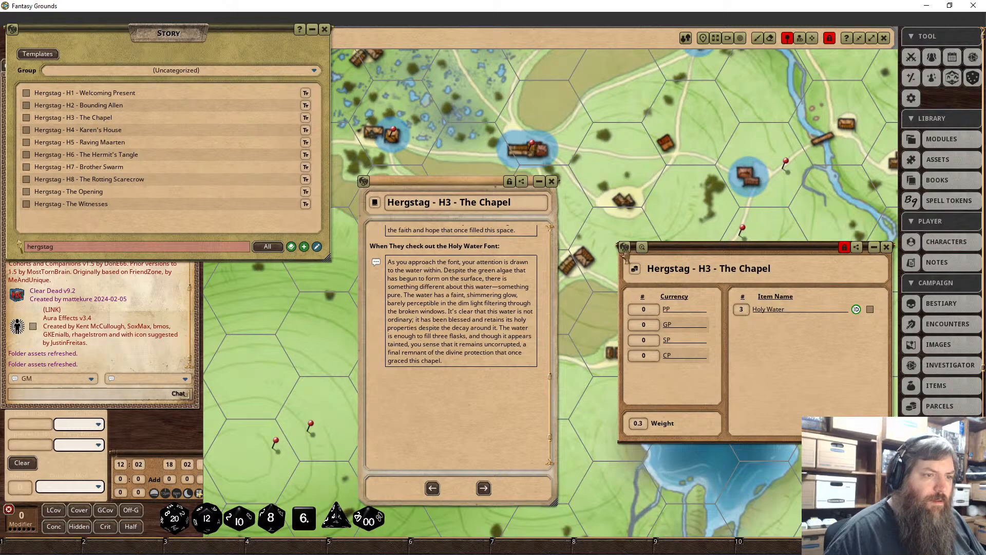
pyautogui.moveTo(437, 399); pyautogui.dragTo(423, 382)
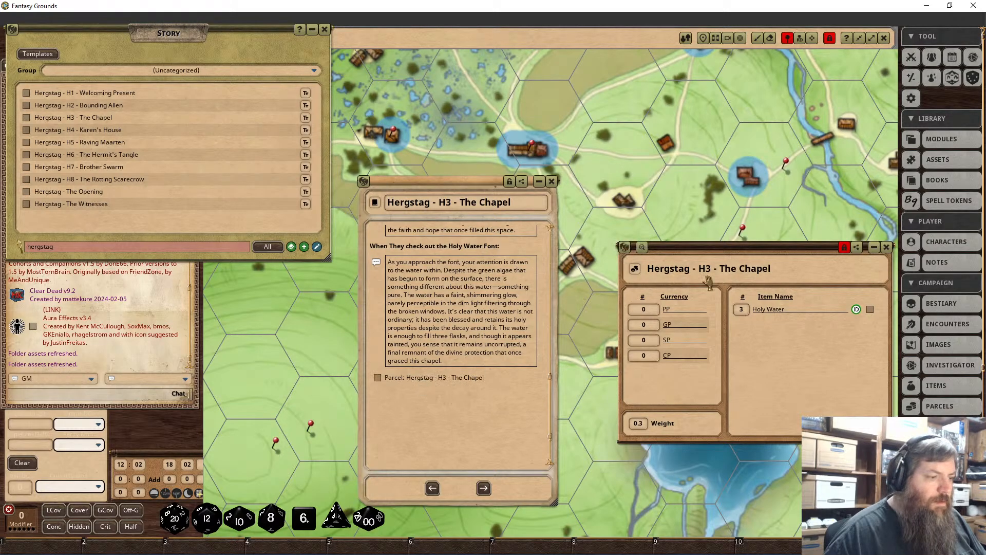
pyautogui.click(886, 247)
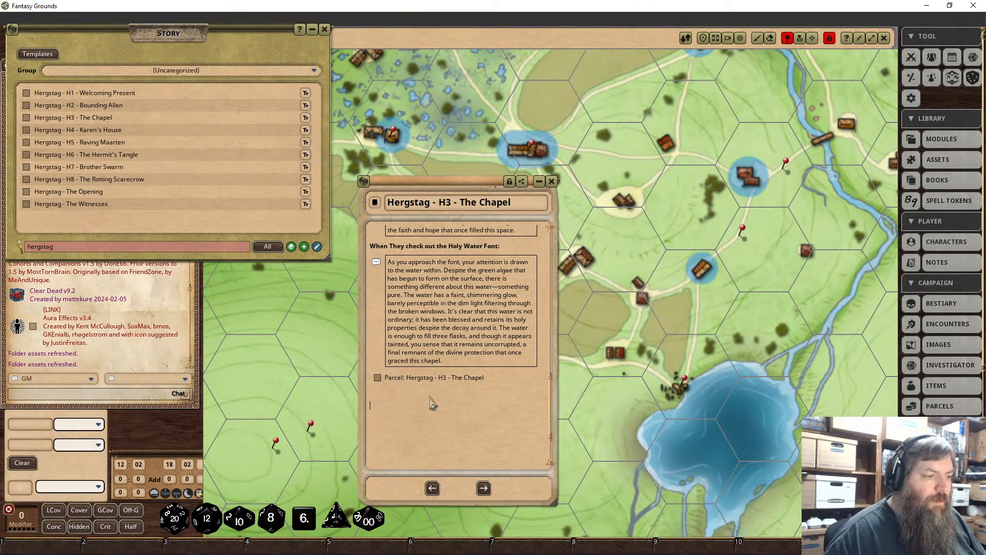
# Add the heading "When they check out the Graveyard:" below the parcel link and make it bold.
pyautogui.click(389, 402)
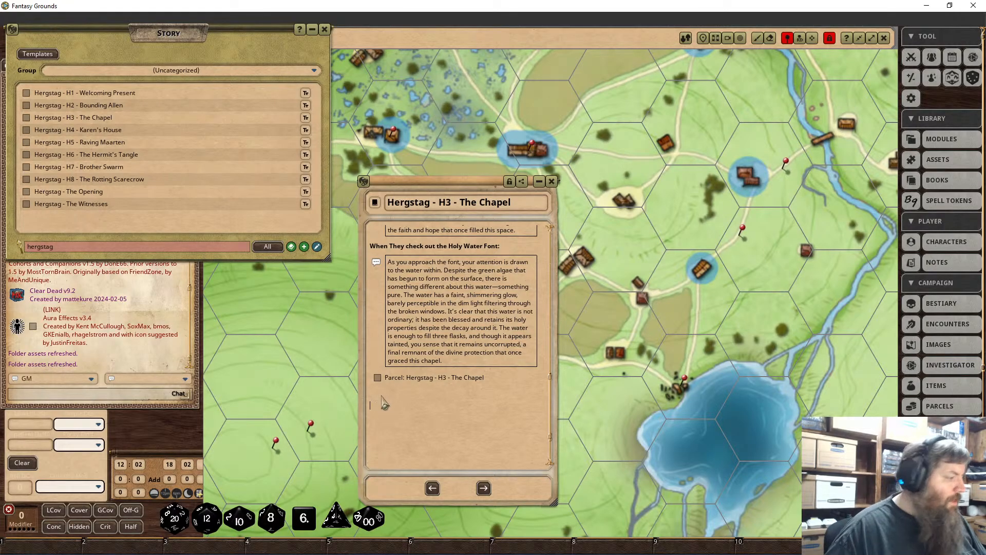
pyautogui.write('When they ')
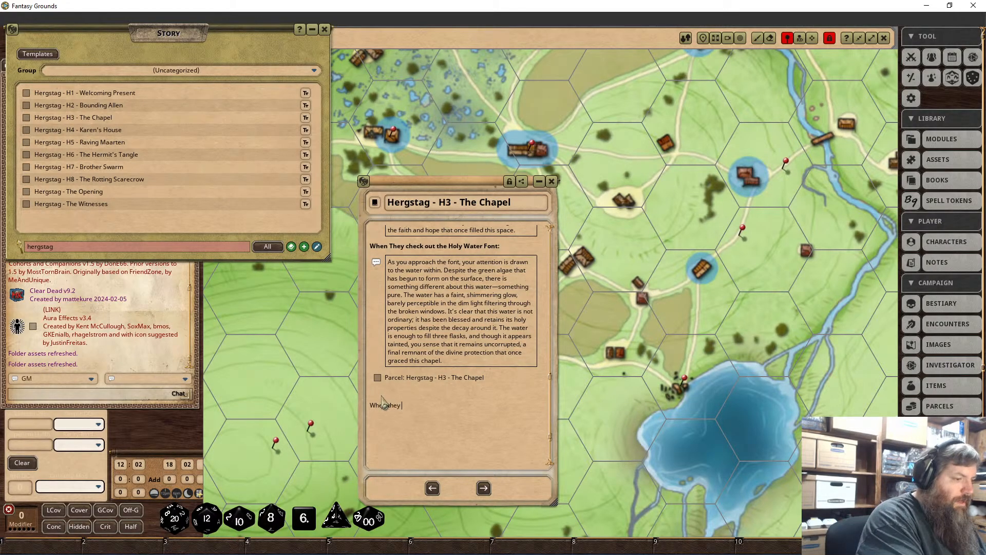
pyautogui.write('check out the')
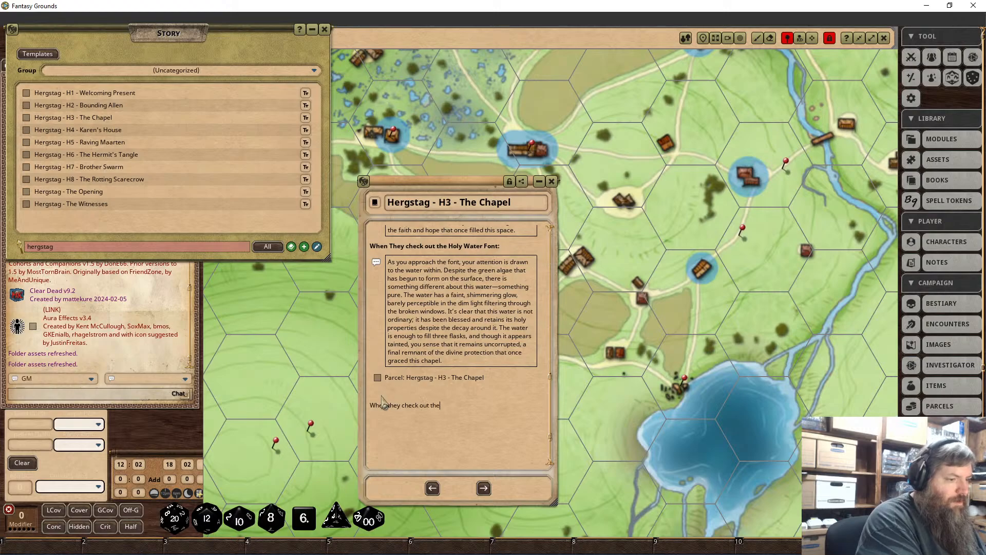
pyautogui.write(' Graveyard:')
pyautogui.press('Return')
pyautogui.moveTo(472, 409); pyautogui.dragTo(369, 408)
pyautogui.rightClick(379, 405)
pyautogui.click(374, 442)
pyautogui.click(347, 472)
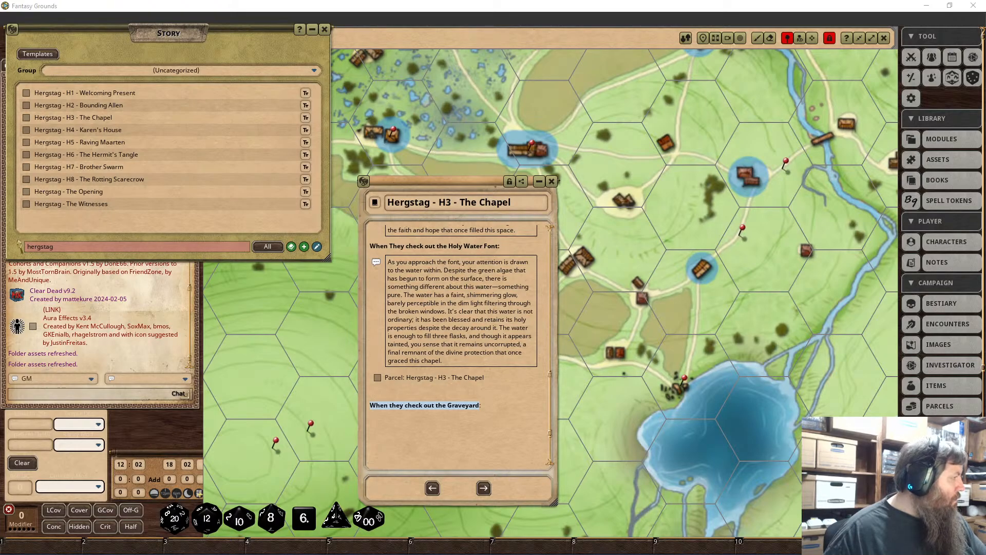
# Paste the two-paragraph graveyard description under its heading and remove the blank line between the paragraphs.
pyautogui.click(445, 425)
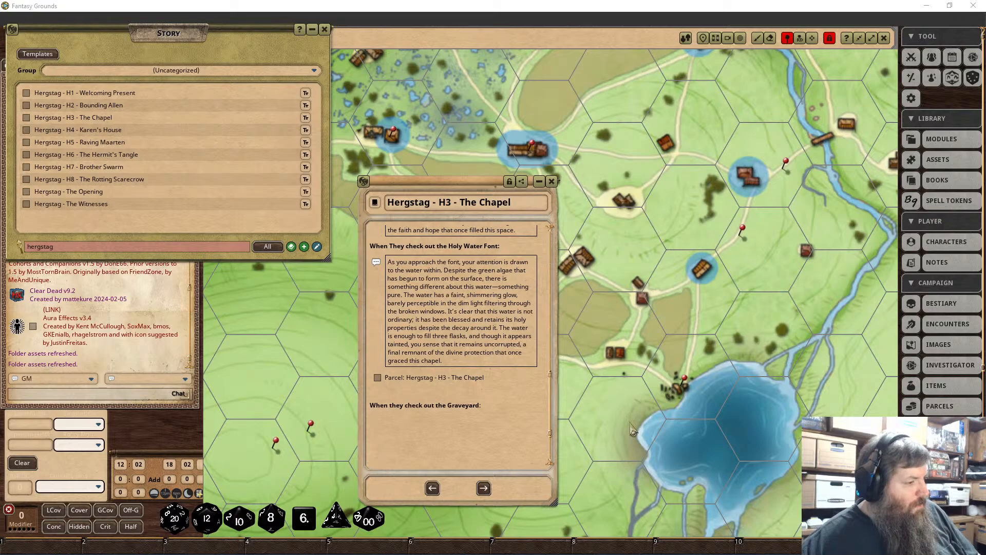
pyautogui.click(410, 421)
pyautogui.hotkey('ctrl', 'v')
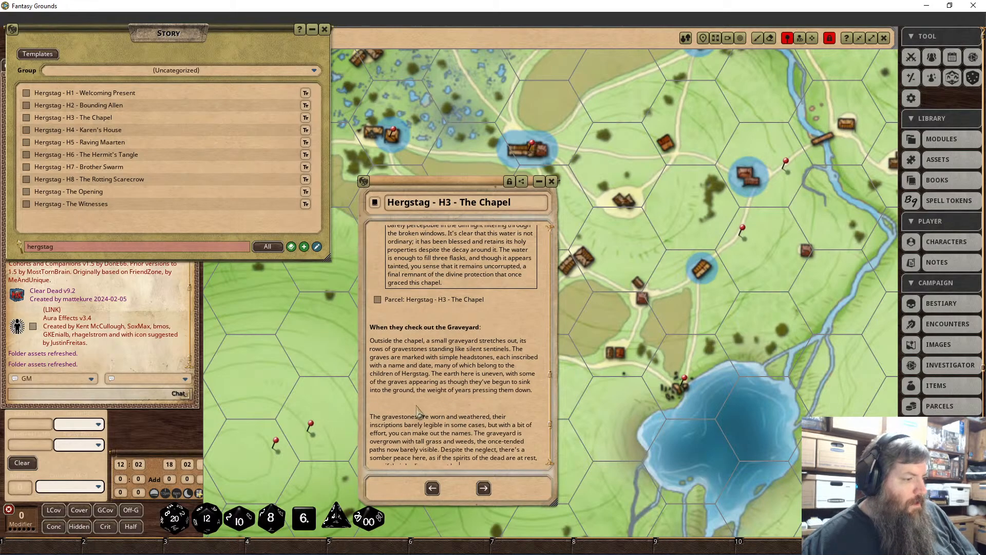
pyautogui.press('BackSpace')
pyautogui.scroll(-2, 413, 408)
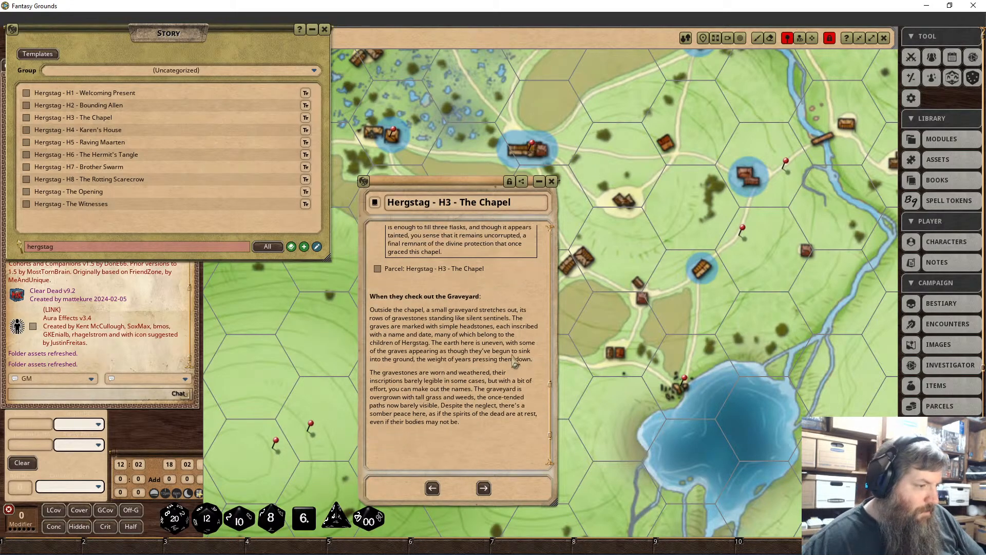
# Format the paragraph beginning "Outside the chapel, a small graveyard stretches out" as a chat frame.
pyautogui.moveTo(533, 360); pyautogui.dragTo(336, 310)
pyautogui.rightClick(419, 337)
pyautogui.click(453, 368)
pyautogui.click(483, 402)
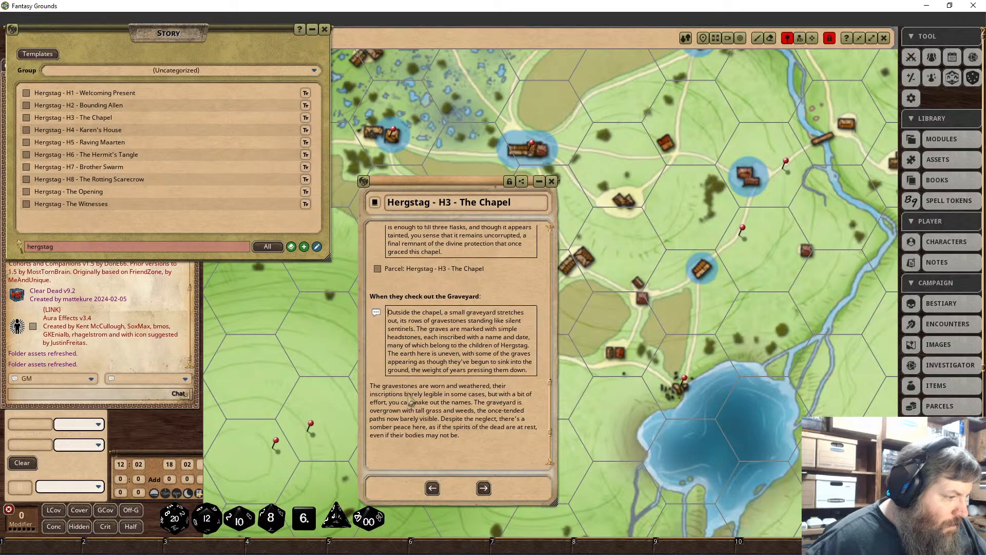
# Delete ", but with a bit of effort, you can make out the names" from the gravestones paragraph.
pyautogui.click(486, 396)
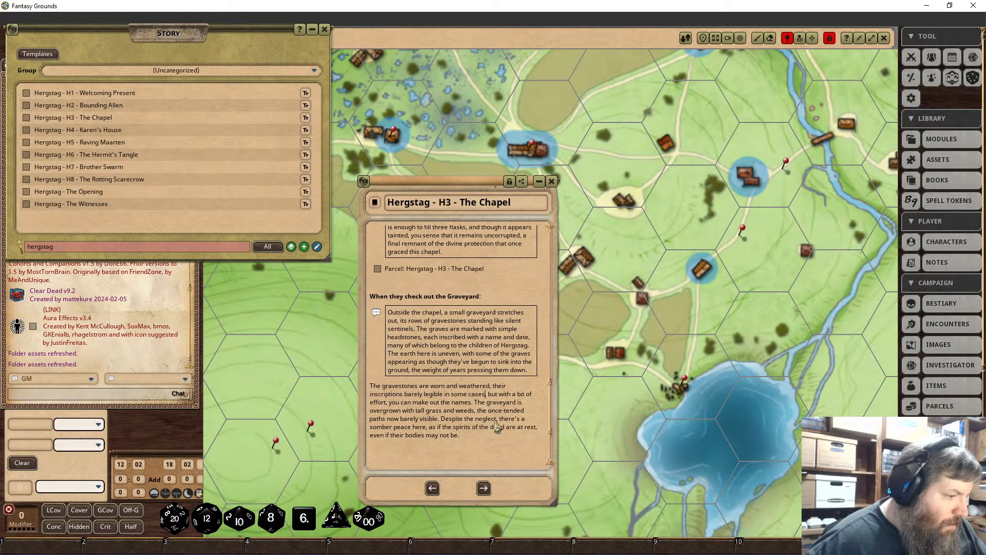
pyautogui.press('Delete')
pyautogui.press('Delete')
pyautogui.press('Delete')
pyautogui.press('Delete')
pyautogui.press('Delete')
pyautogui.press('Delete')
pyautogui.press('Delete')
pyautogui.press('Delete')
pyautogui.press('Delete')
pyautogui.press('Delete')
pyautogui.press('Delete')
pyautogui.press('Delete')
pyautogui.press('Delete')
pyautogui.press('Delete')
pyautogui.press('Delete')
pyautogui.press('Delete')
pyautogui.press('Delete')
pyautogui.press('Delete')
pyautogui.press('Delete')
pyautogui.press('Delete')
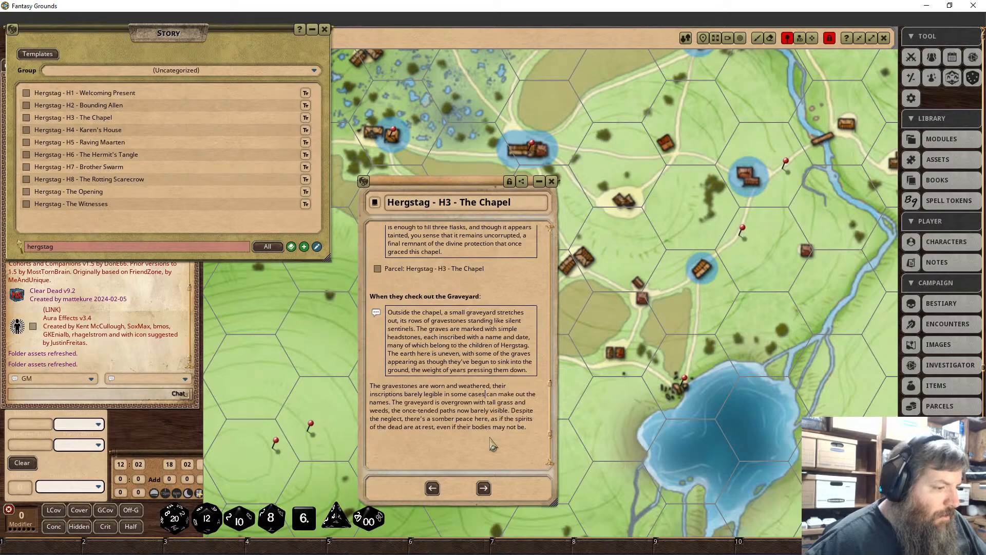
pyautogui.press('Delete')
pyautogui.press('Delete')
pyautogui.press('Delete')
pyautogui.press('Delete')
pyautogui.press('Delete')
pyautogui.press('Delete')
pyautogui.press('Delete')
pyautogui.press('Delete')
pyautogui.press('Delete')
pyautogui.press('Delete')
pyautogui.press('Delete')
pyautogui.press('Delete')
pyautogui.press('Delete')
pyautogui.press('Delete')
pyautogui.press('Delete')
pyautogui.press('Delete')
pyautogui.press('Delete')
pyautogui.press('Delete')
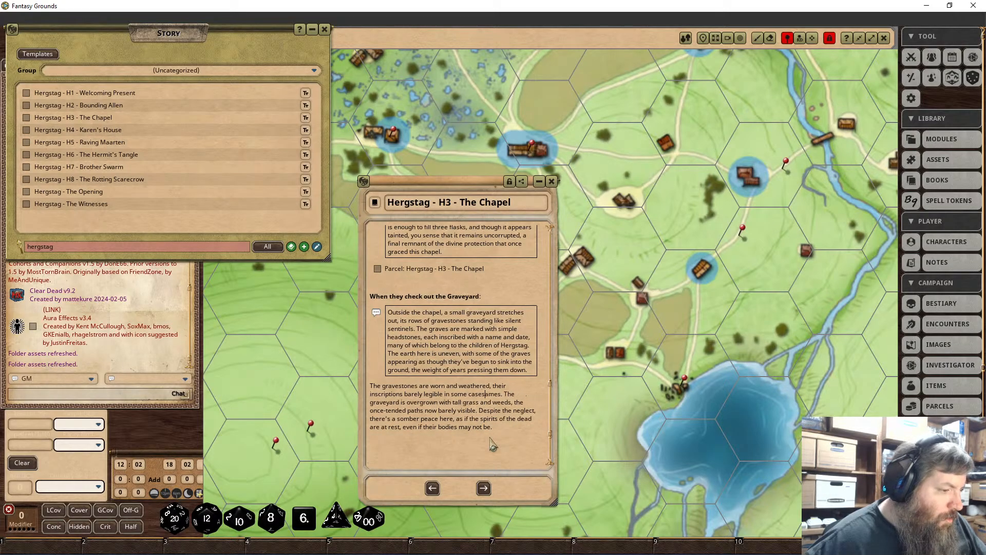
# Format the paragraph beginning "The gravestones are worn and weathered" as a chat frame.
pyautogui.scroll(-3, 485, 421)
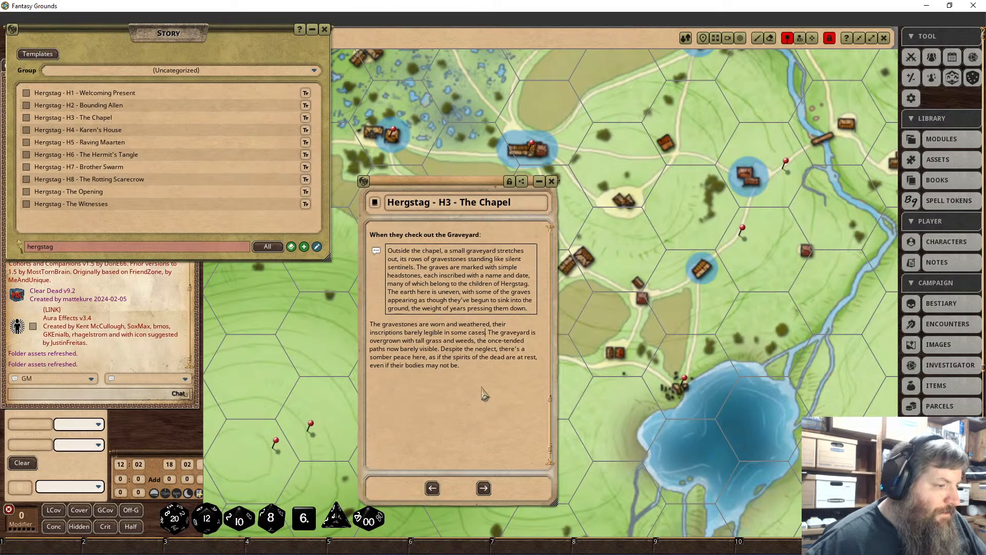
pyautogui.moveTo(458, 366); pyautogui.dragTo(353, 328)
pyautogui.rightClick(427, 336)
pyautogui.click(458, 366)
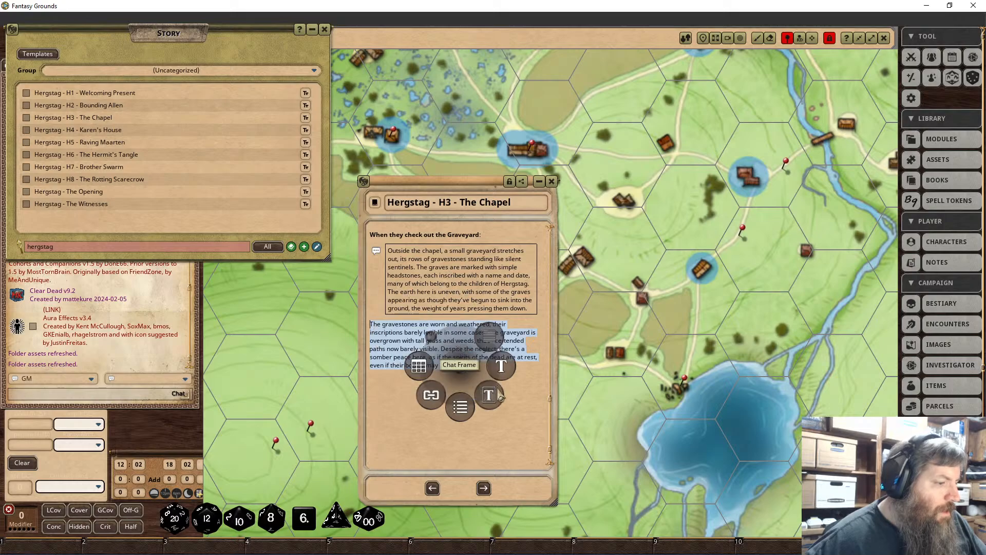
pyautogui.click(492, 394)
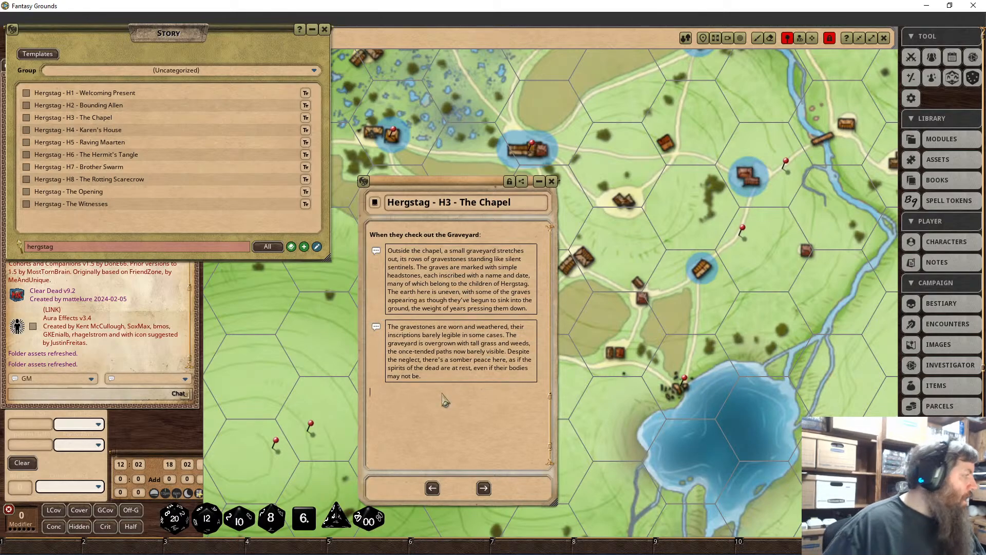
# Write the heading line "When they examine the gravestones to find the children:" below the gravestones frame.
pyautogui.write('When they examine the ')
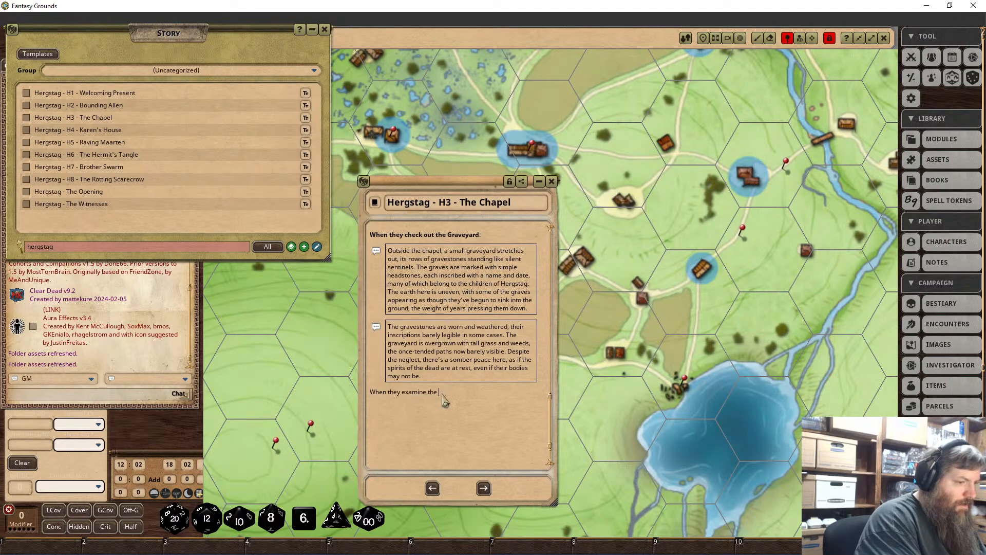
pyautogui.write('geav')
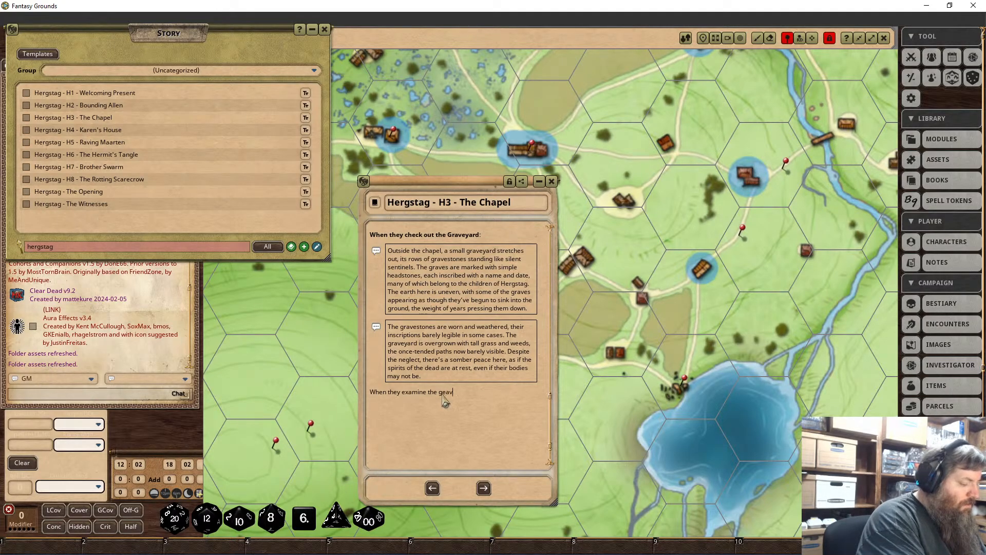
pyautogui.press('BackSpace')
pyautogui.press('BackSpace')
pyautogui.press('BackSpace')
pyautogui.write('ravestones to finr')
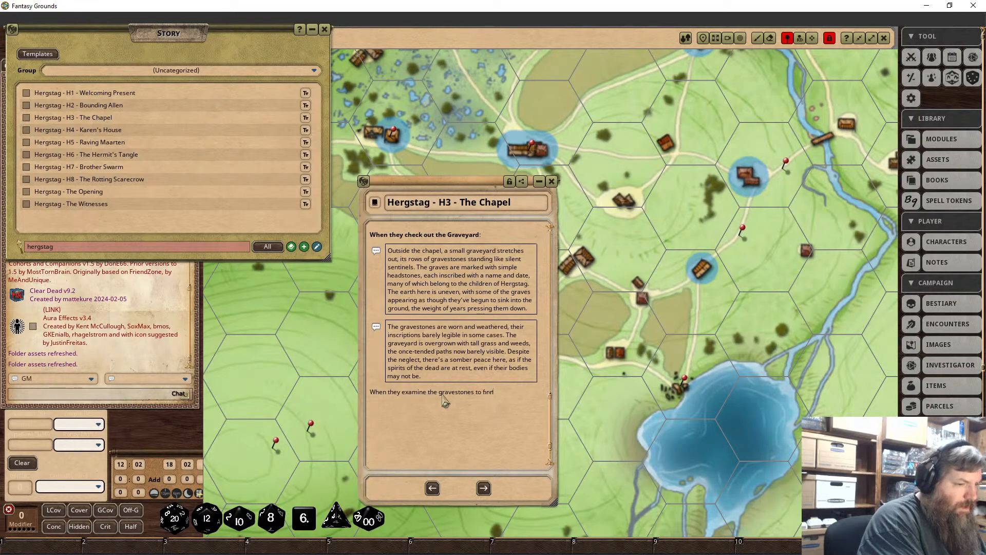
pyautogui.press('BackSpace')
pyautogui.write('d the c')
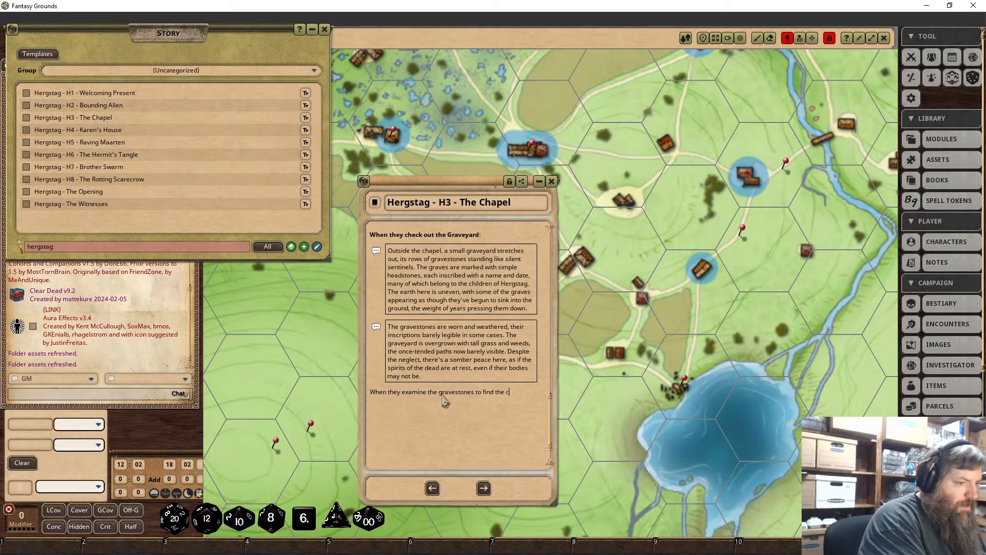
pyautogui.write('hildren:')
pyautogui.press('Return')
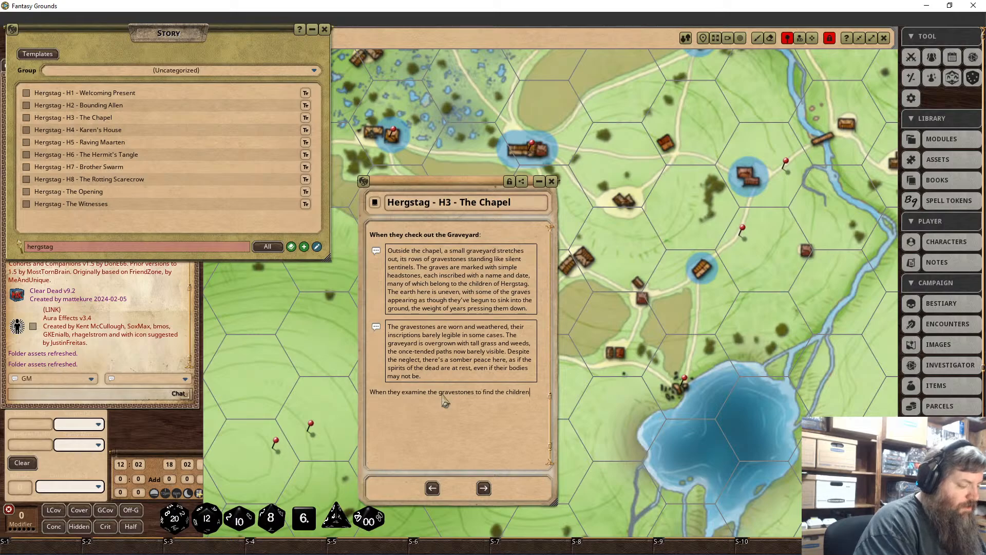
# Make the heading about examining the gravestones bold and continue on the line below it.
pyautogui.moveTo(542, 398); pyautogui.dragTo(393, 396)
pyautogui.rightClick(377, 394)
pyautogui.click(379, 430)
pyautogui.click(358, 456)
pyautogui.click(390, 419)
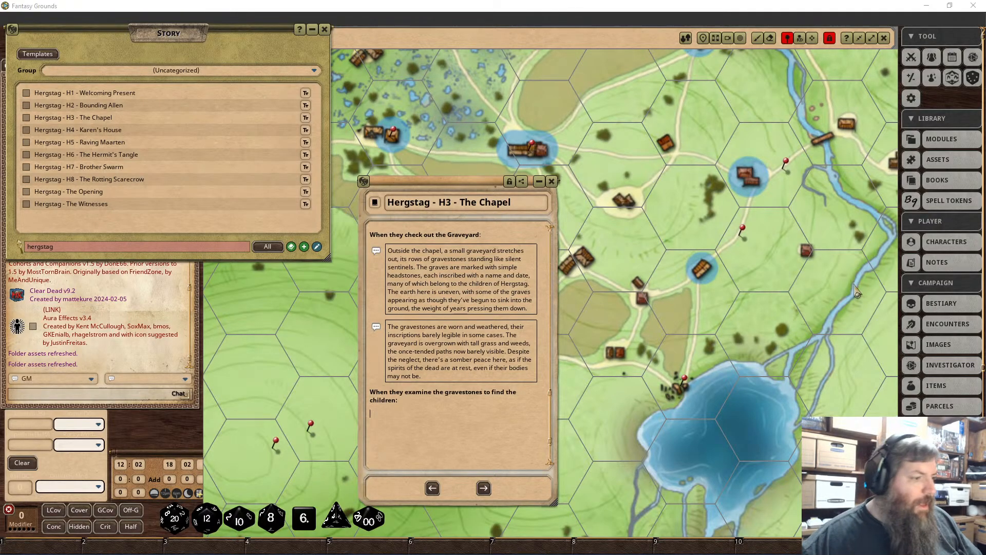
# Paste the haunting description under the gravestones heading and format its first paragraph as a chat frame.
pyautogui.click(386, 420)
pyautogui.hotkey('ctrl', 'v')
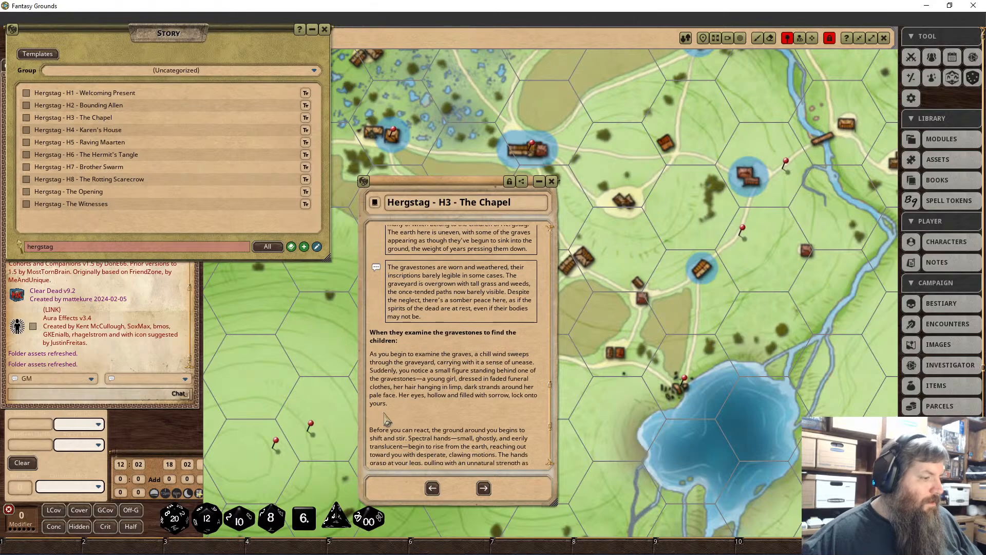
pyautogui.moveTo(391, 342); pyautogui.dragTo(345, 297)
pyautogui.rightClick(404, 308)
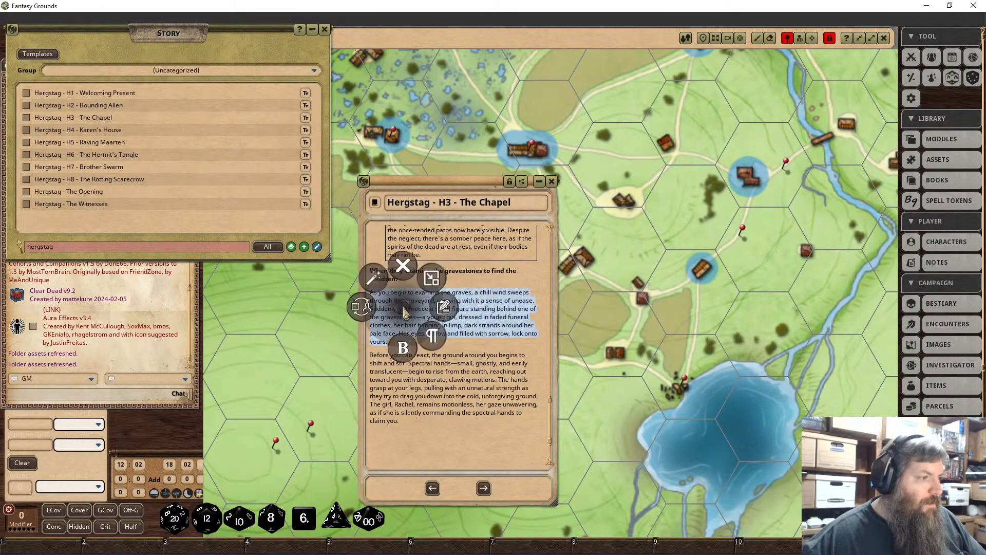
pyautogui.click(433, 337)
pyautogui.click(457, 367)
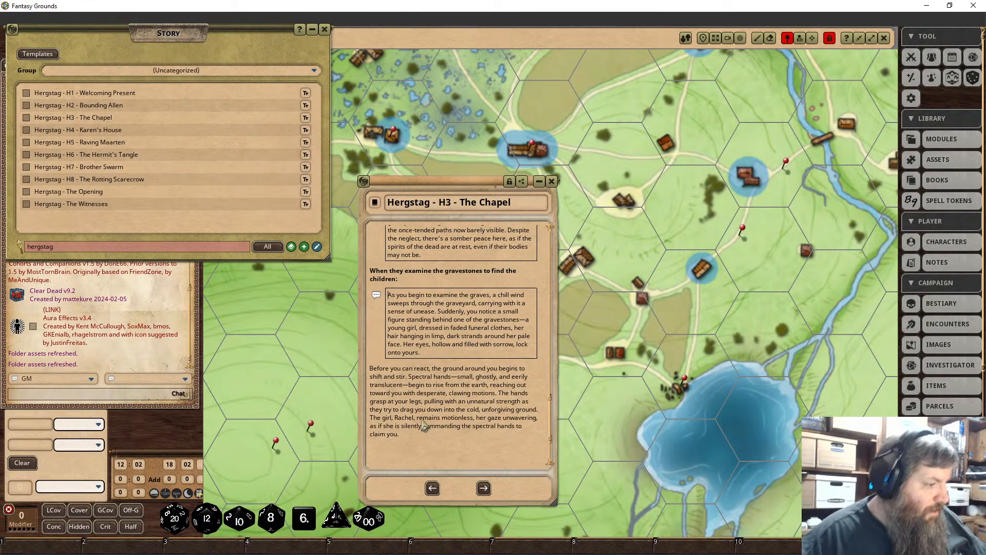
# Format the paragraph beginning "Before you can react, the ground around you begins to shift" as a chat frame.
pyautogui.moveTo(403, 438); pyautogui.dragTo(356, 375)
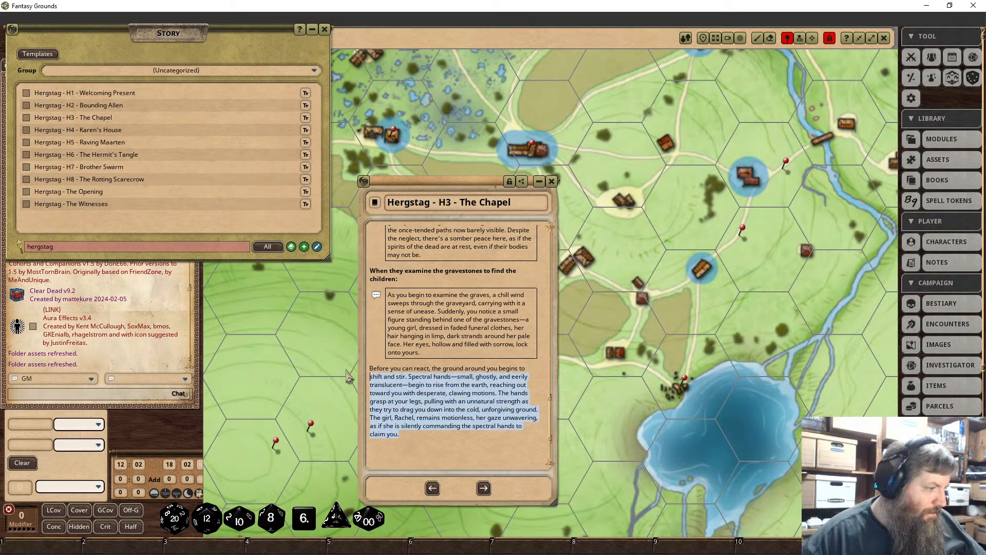
pyautogui.rightClick(425, 388)
pyautogui.click(454, 415)
pyautogui.click(460, 423)
pyautogui.scroll(-3, 443, 401)
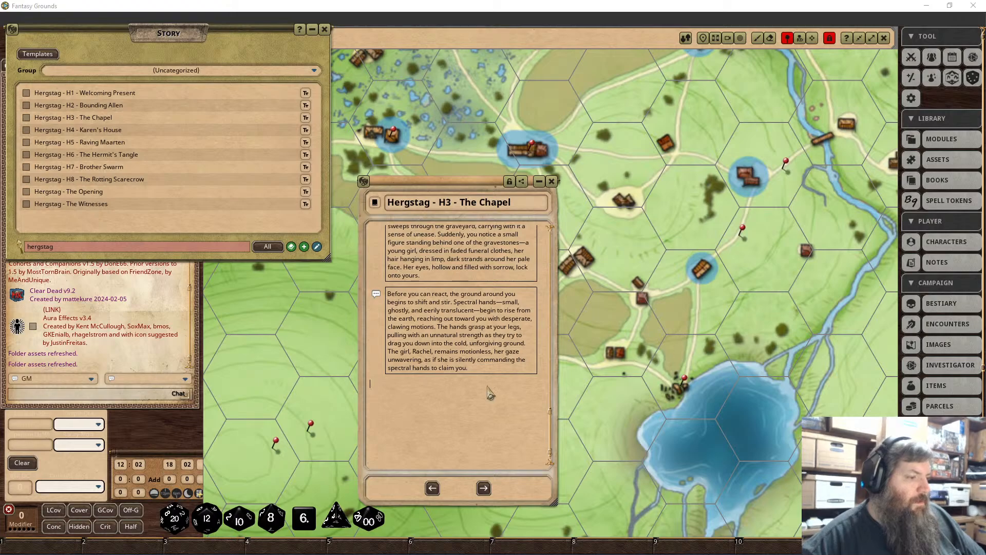
# Search the bestiary for "grasping", copy Grasping Dead into the campaign, open the copy and close the bestiary.
pyautogui.click(942, 304)
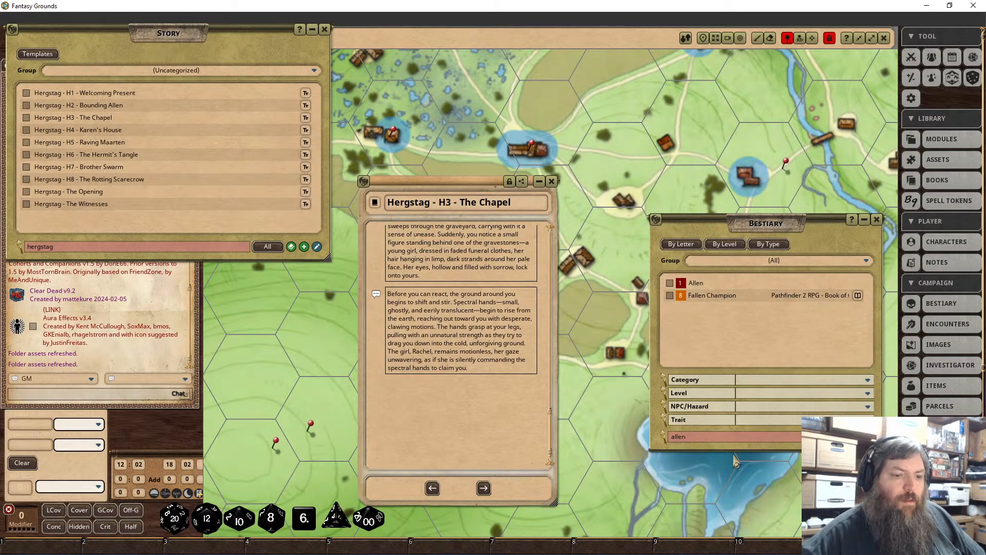
pyautogui.write('racheng')
pyautogui.press('Return')
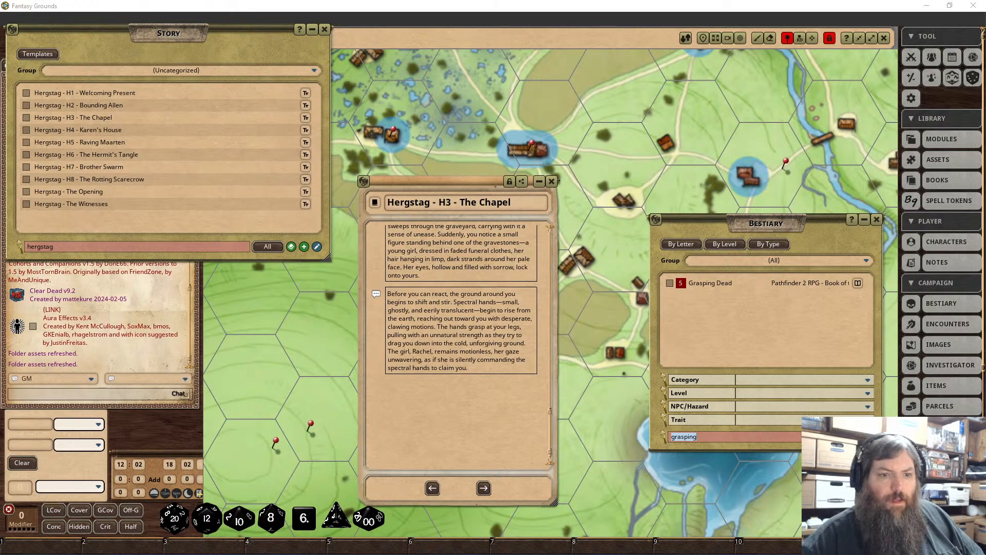
pyautogui.moveTo(670, 284); pyautogui.dragTo(689, 314)
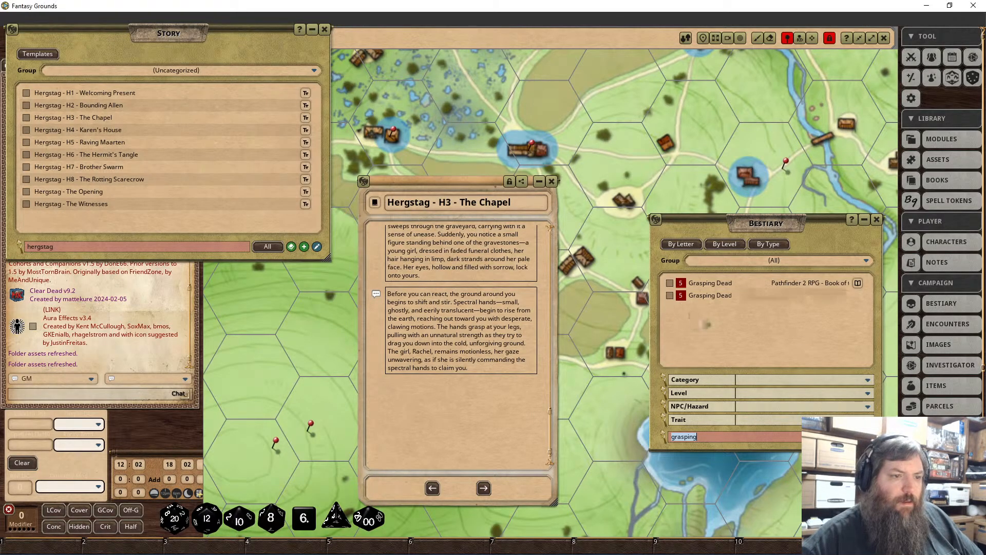
pyautogui.click(669, 295)
pyautogui.click(877, 219)
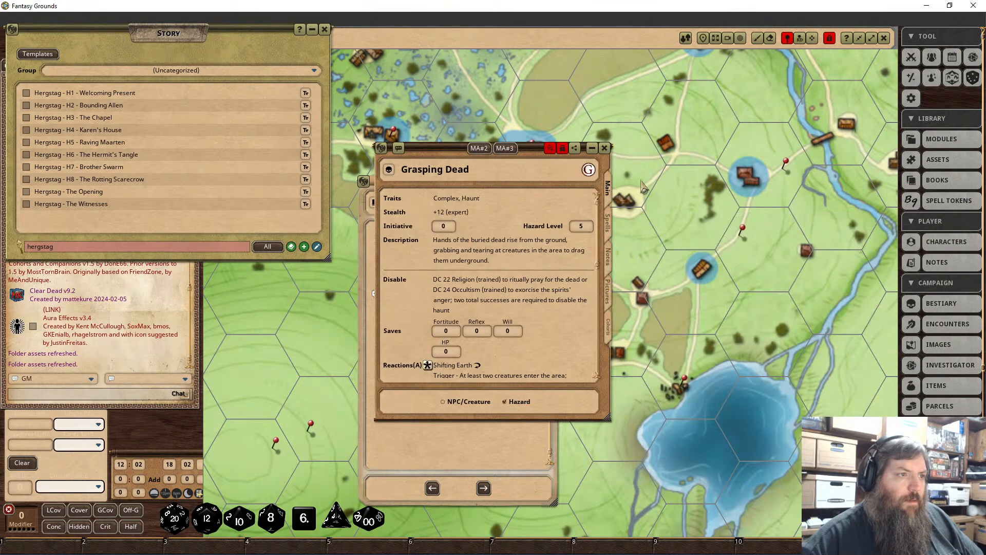
# Move the copied Grasping Dead sheet beside the story entry, unlock it and rename it "Rachel".
pyautogui.moveTo(529, 148); pyautogui.dragTo(749, 153)
pyautogui.click(782, 153)
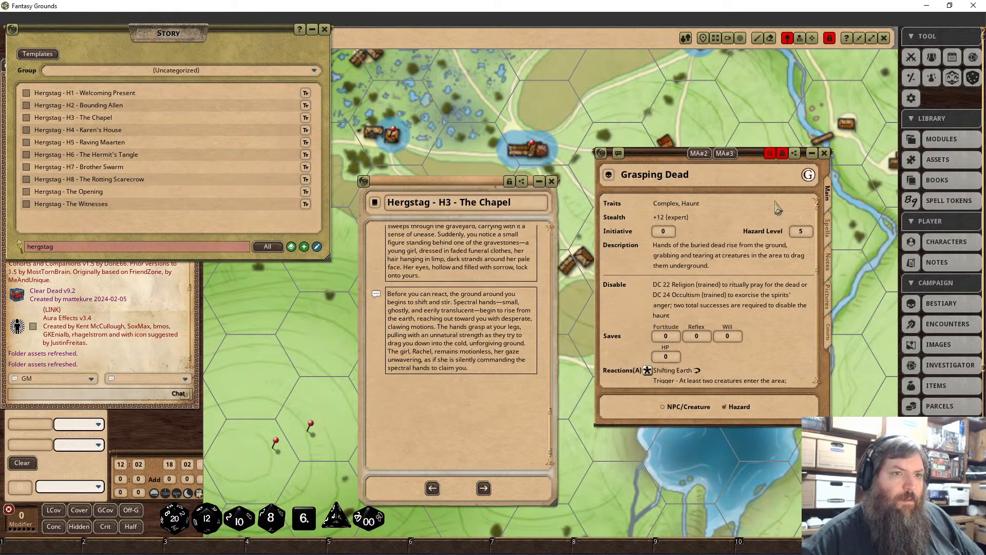
pyautogui.click(730, 179)
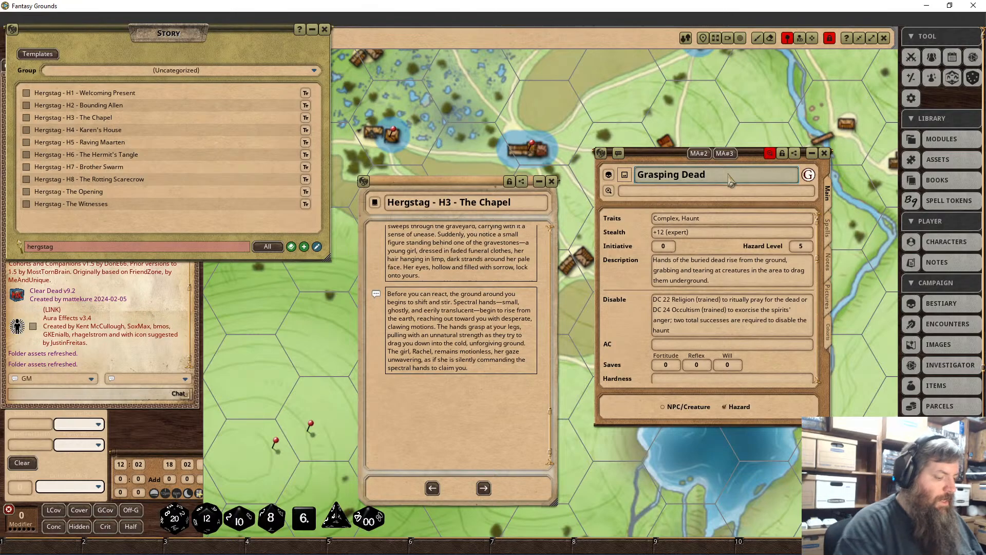
pyautogui.press('BackSpace')
pyautogui.press('BackSpace')
pyautogui.press('BackSpace')
pyautogui.press('BackSpace')
pyautogui.press('BackSpace')
pyautogui.press('BackSpace')
pyautogui.press('BackSpace')
pyautogui.press('BackSpace')
pyautogui.press('BackSpace')
pyautogui.press('BackSpace')
pyautogui.press('BackSpace')
pyautogui.press('BackSpace')
pyautogui.press('BackSpace')
pyautogui.write('Rachel')
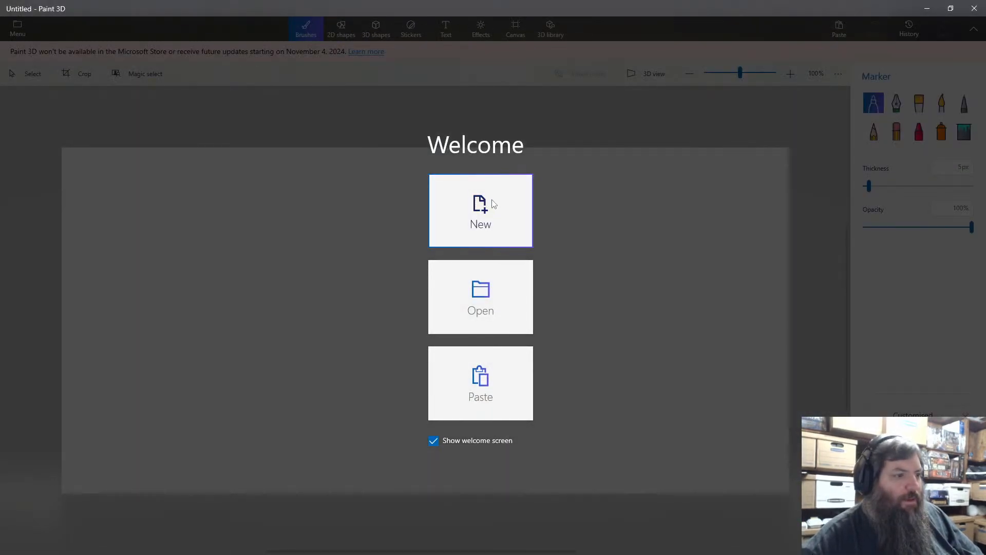
# Switch to Paint 3D, start a new project and paste the copied image of the ghostly girl.
pyautogui.click(492, 201)
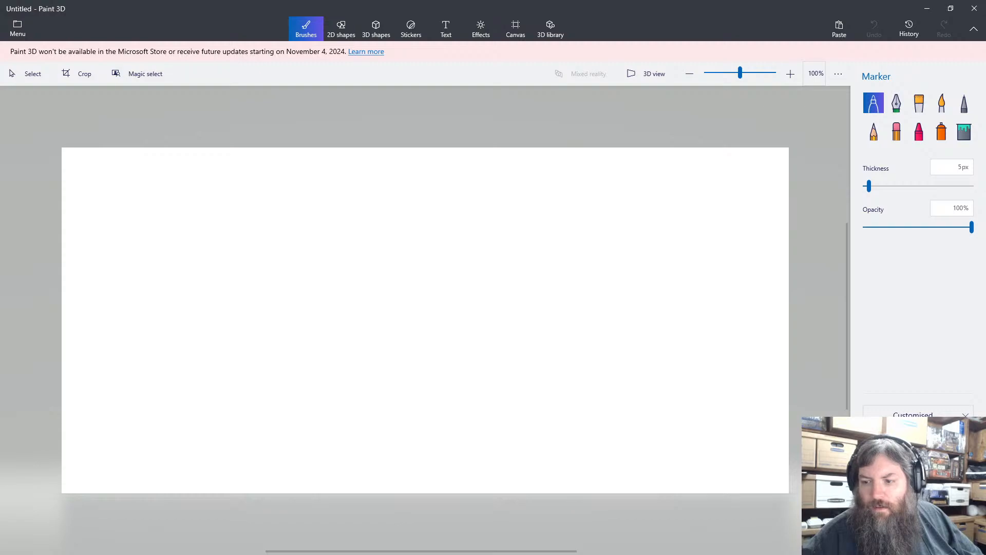
pyautogui.rightClick(473, 276)
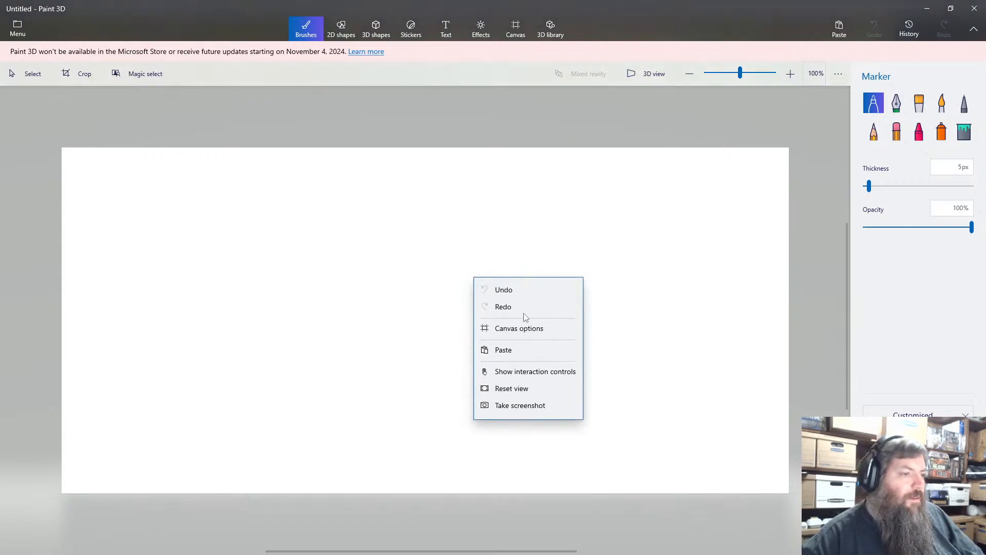
pyautogui.click(517, 355)
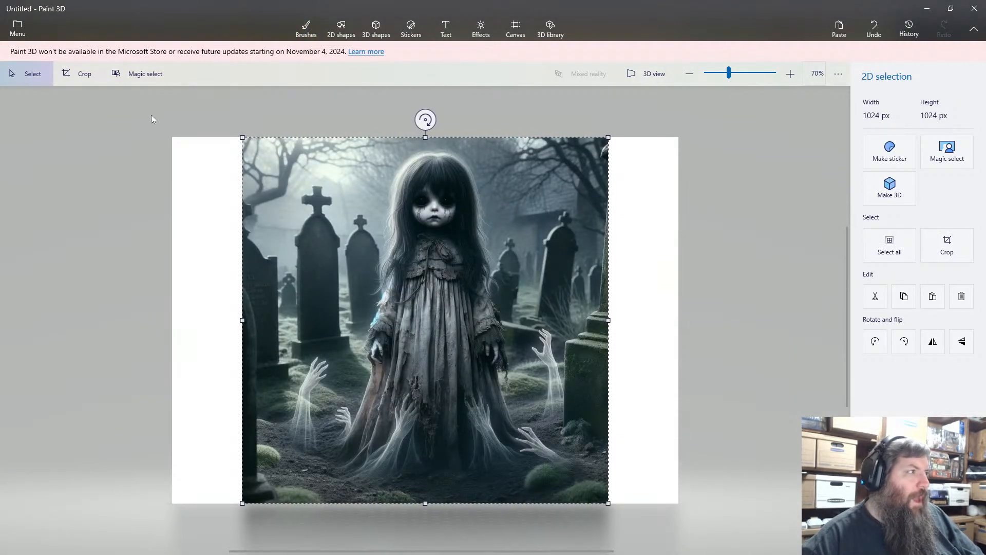
# Crop the canvas to the ghostly girl picture and save it as an image file.
pyautogui.click(81, 75)
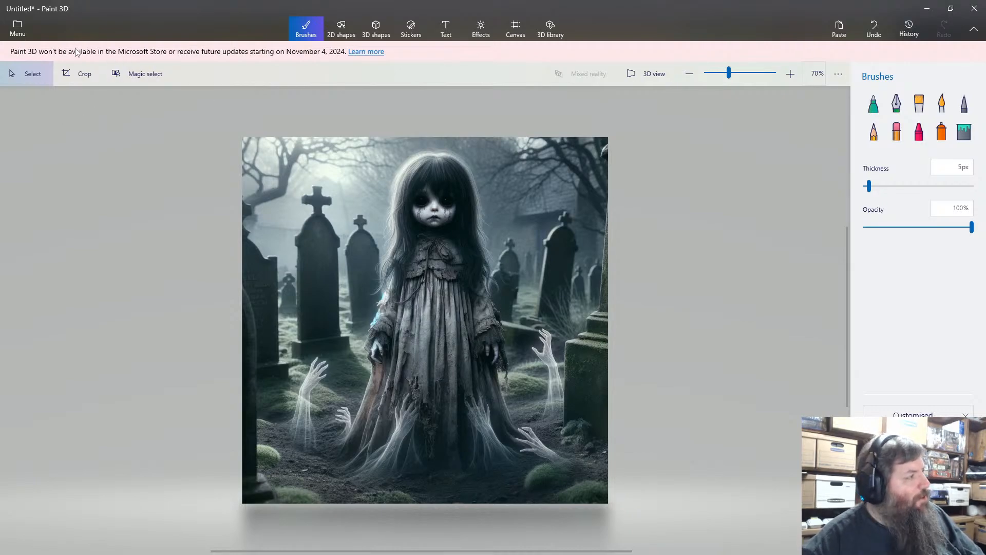
pyautogui.click(17, 27)
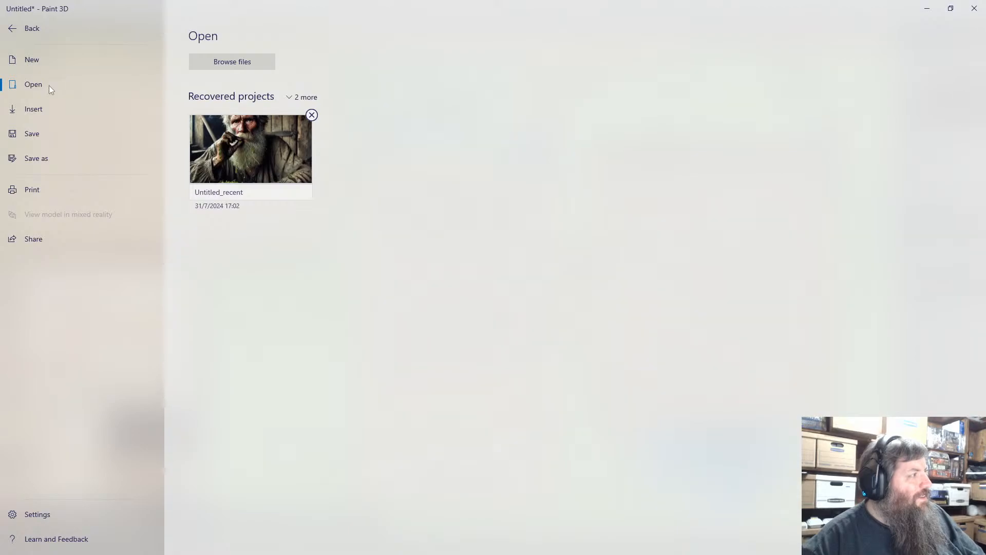
pyautogui.click(31, 160)
pyautogui.click(240, 101)
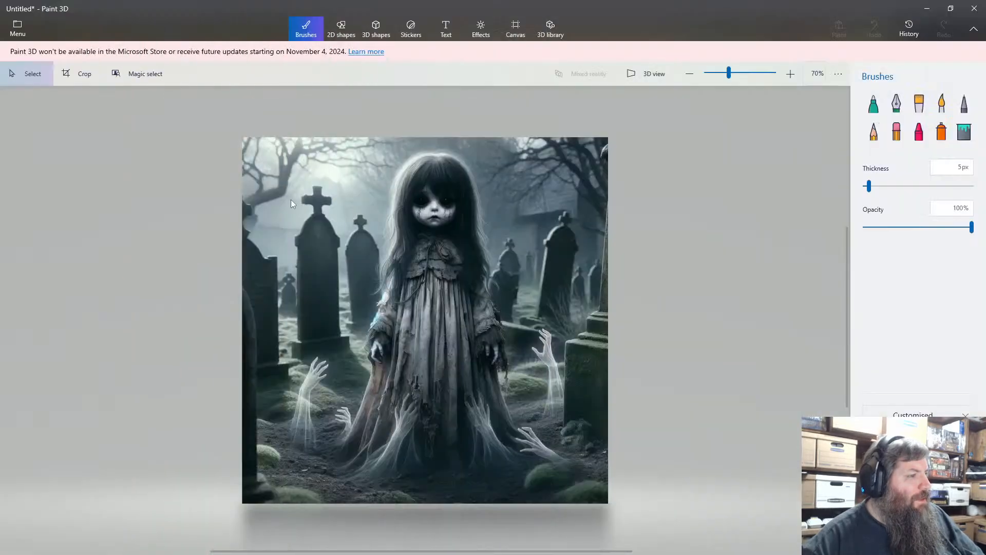
pyautogui.moveTo(206, 10)
pyautogui.mouseDown()
pyautogui.moveTo(314, 30)
pyautogui.moveTo(985, 41)
pyautogui.mouseUp()
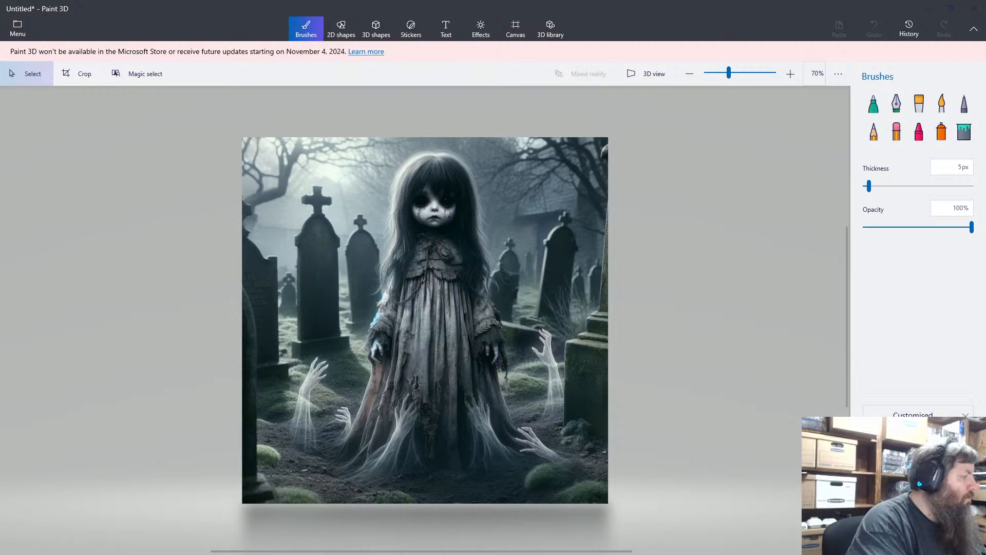
# Minimize Paint 3D and return to the Rachel haunt sheet in Fantasy Grounds.
pyautogui.hotkey('alt', 'Tab')
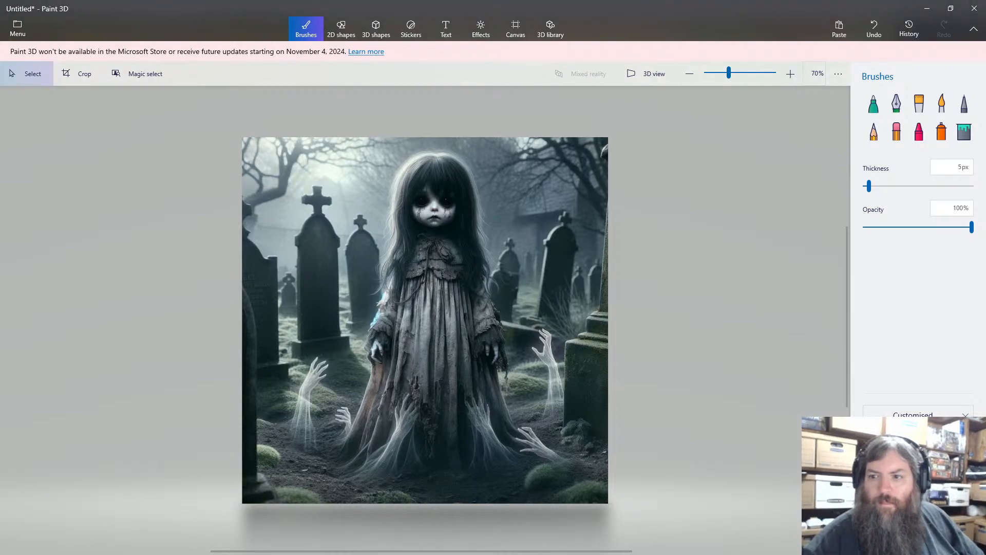
pyautogui.hotkey('alt', 'Tab')
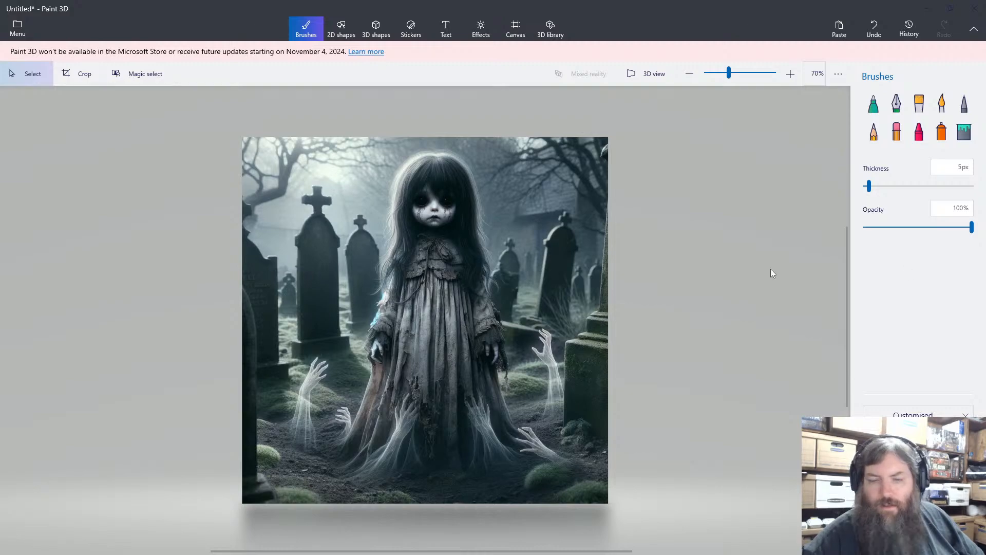
pyautogui.click(927, 8)
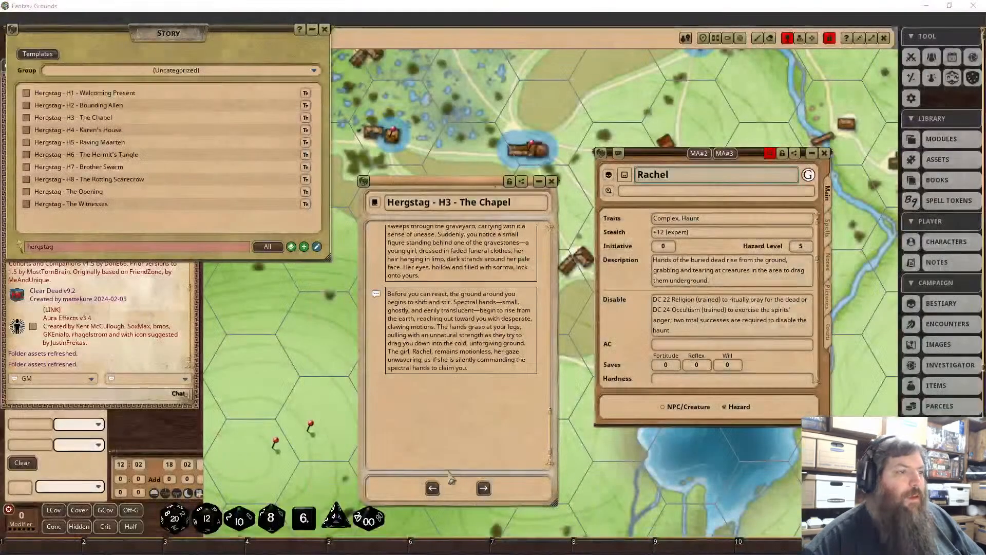
pyautogui.click(370, 384)
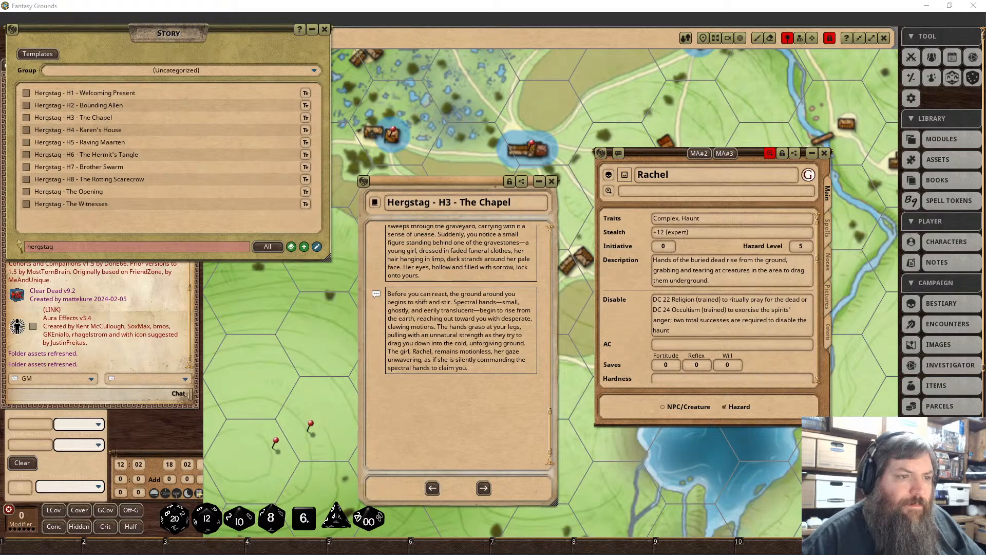
# Change the proficiency in the Rachel haunt's Stealth entry to "(trained)".
pyautogui.click(688, 233)
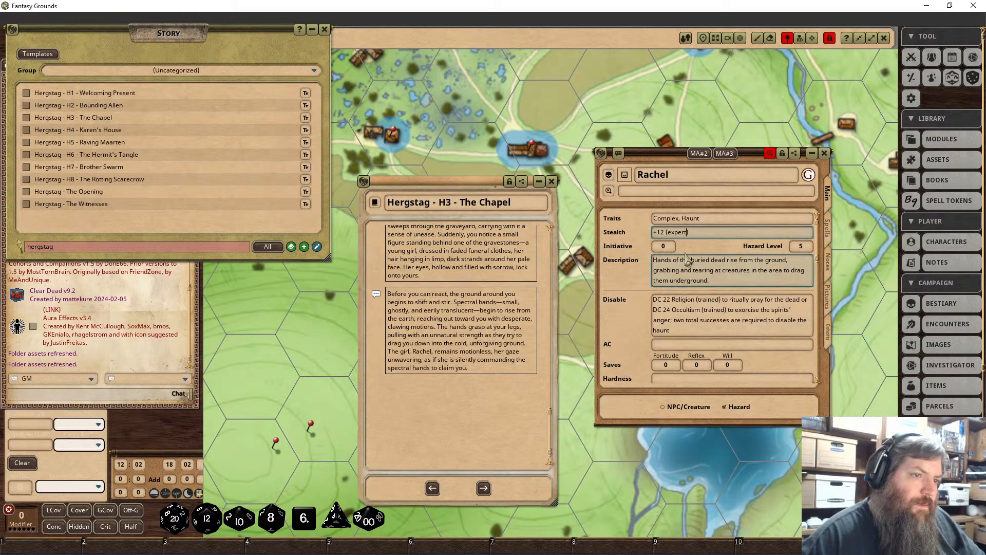
pyautogui.press('BackSpace')
pyautogui.press('BackSpace')
pyautogui.press('BackSpace')
pyautogui.press('BackSpace')
pyautogui.press('BackSpace')
pyautogui.press('BackSpace')
pyautogui.press('BackSpace')
pyautogui.write('trained)')
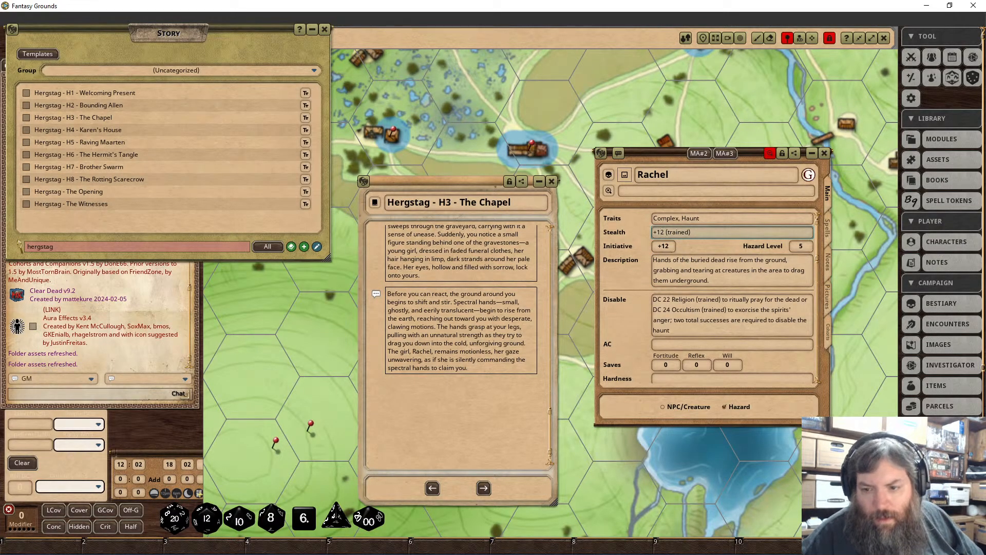
# Clear the whole Stealth entry on the Rachel haunt sheet.
pyautogui.click(661, 232)
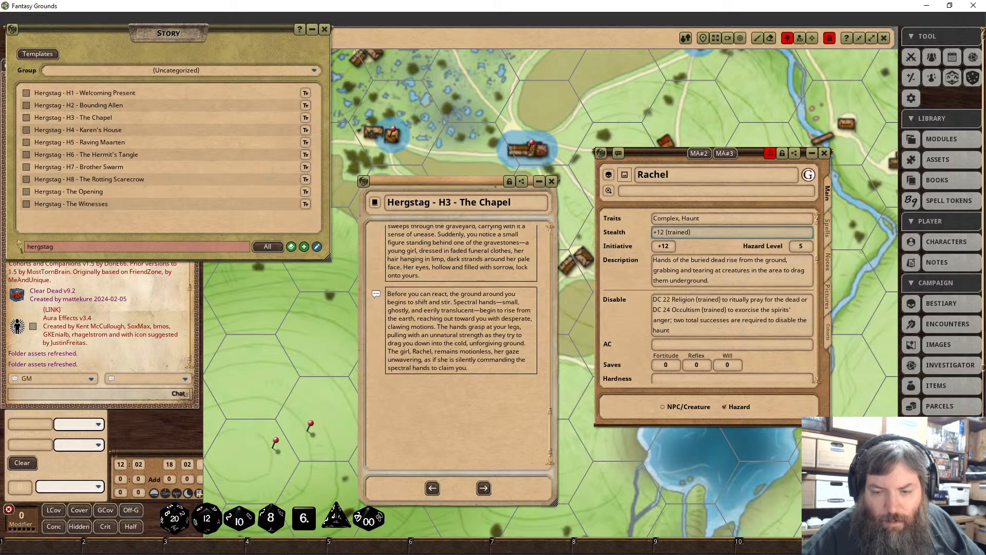
pyautogui.click(705, 236)
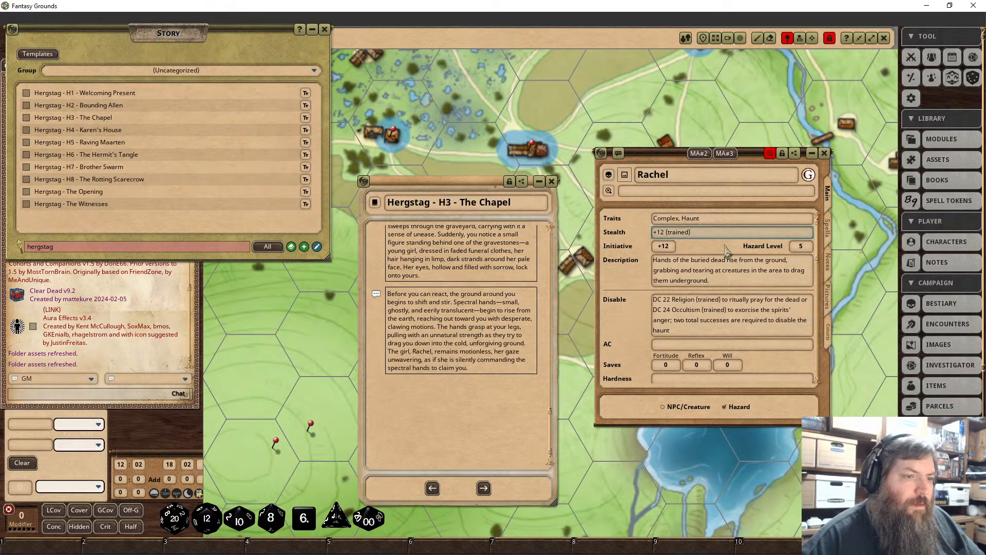
pyautogui.press('BackSpace')
pyautogui.press('BackSpace')
pyautogui.press('BackSpace')
pyautogui.press('BackSpace')
pyautogui.press('BackSpace')
pyautogui.press('BackSpace')
pyautogui.press('BackSpace')
pyautogui.press('BackSpace')
pyautogui.press('BackSpace')
pyautogui.press('BackSpace')
pyautogui.press('BackSpace')
pyautogui.press('BackSpace')
pyautogui.press('BackSpace')
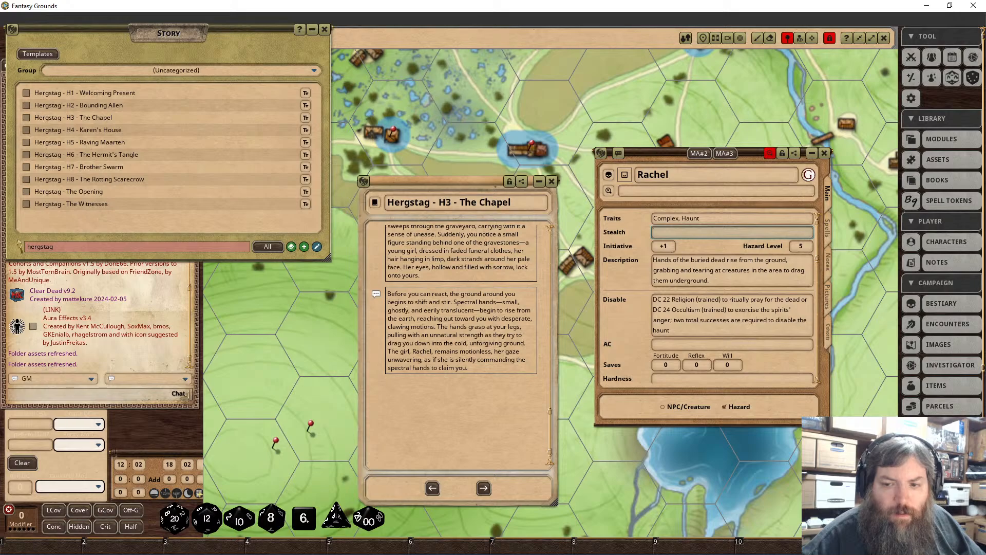
# Set the Rachel haunt's Initiative to +9 and its Hazard Level to 1.
pyautogui.click(666, 246)
pyautogui.write('9')
pyautogui.press('Tab')
pyautogui.write('3')
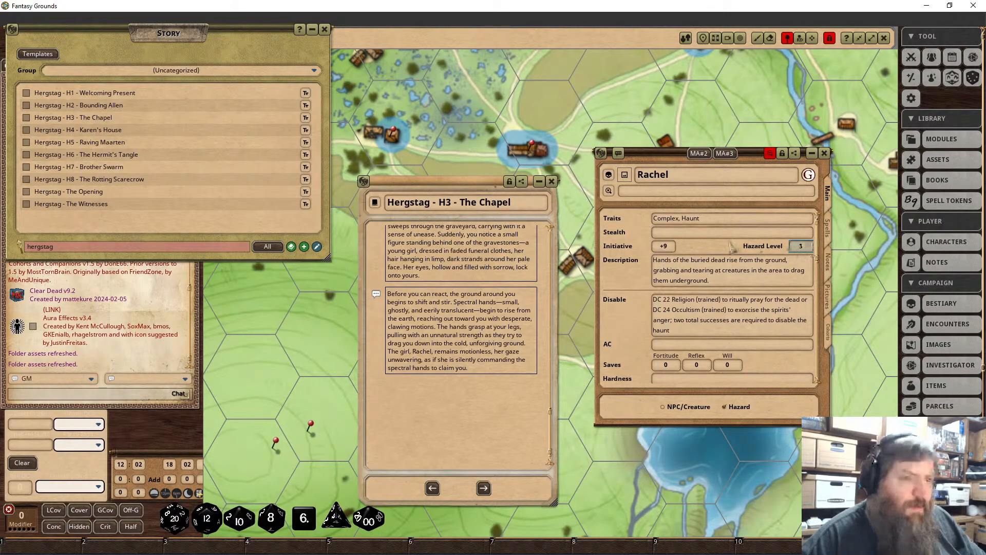
pyautogui.press('BackSpace')
pyautogui.write('1')
pyautogui.press('Tab')
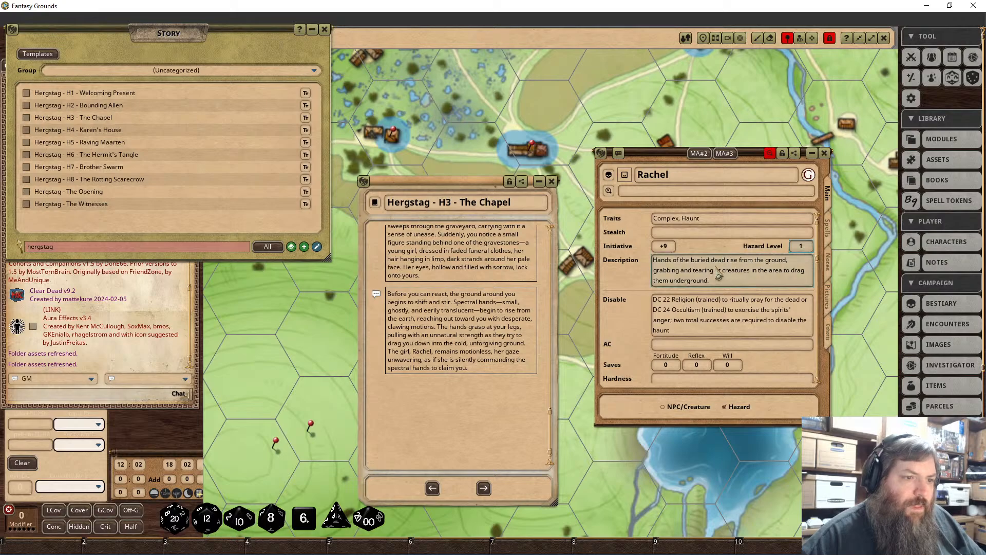
# In the Disable text, set the Religion check to DC 16 and the Occultism check to DC 18.
pyautogui.click(673, 310)
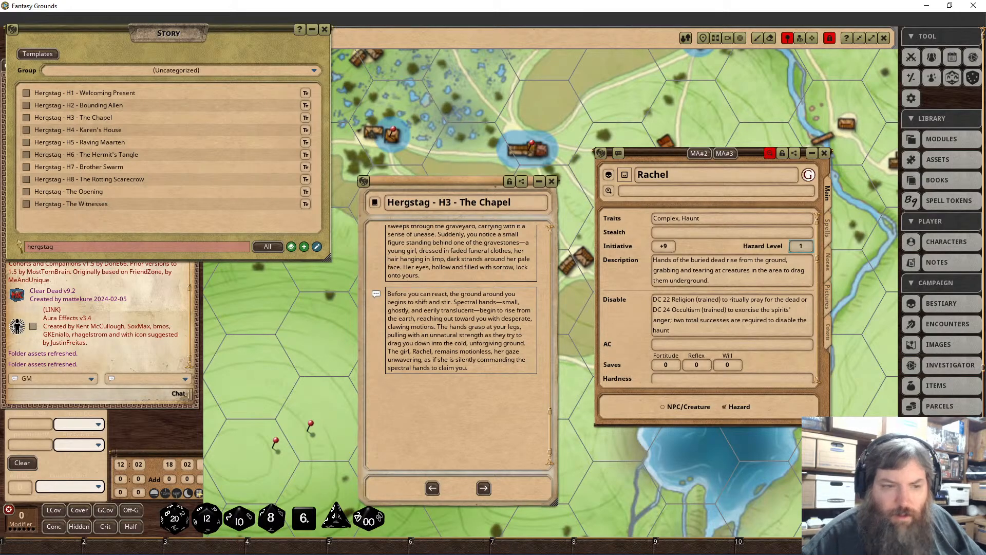
pyautogui.doubleClick(663, 299)
pyautogui.press('BackSpace')
pyautogui.write('16')
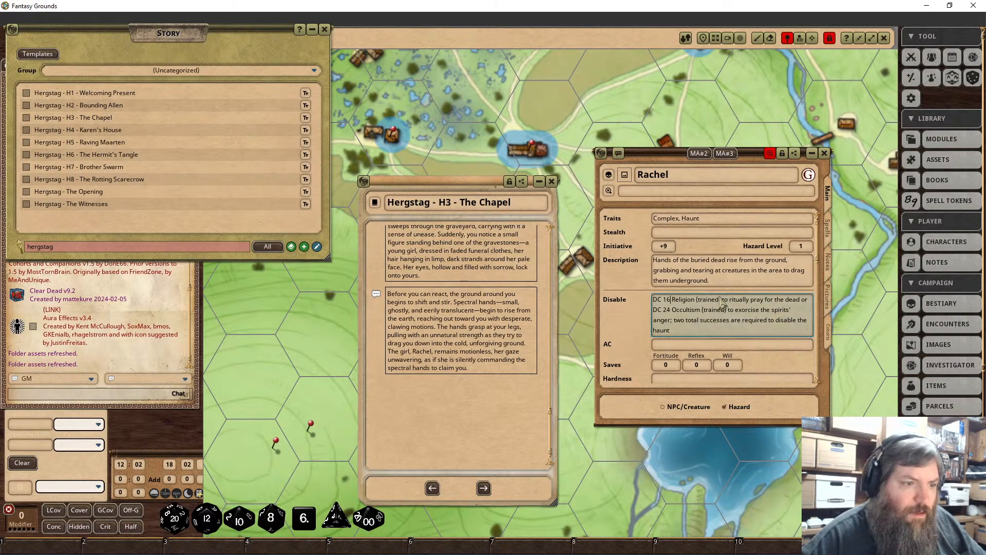
pyautogui.doubleClick(666, 310)
pyautogui.press('BackSpace')
pyautogui.write('18')
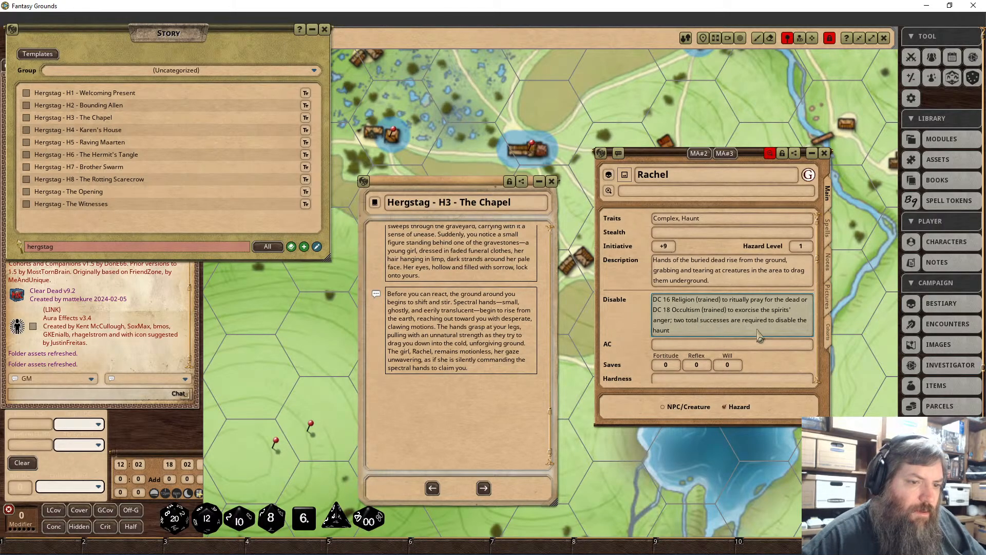
# Set the Reflex save to DC 20 in the Shifting Earth reaction text and the Save value of its automation.
pyautogui.scroll(-3, 761, 331)
pyautogui.scroll(-4, 761, 329)
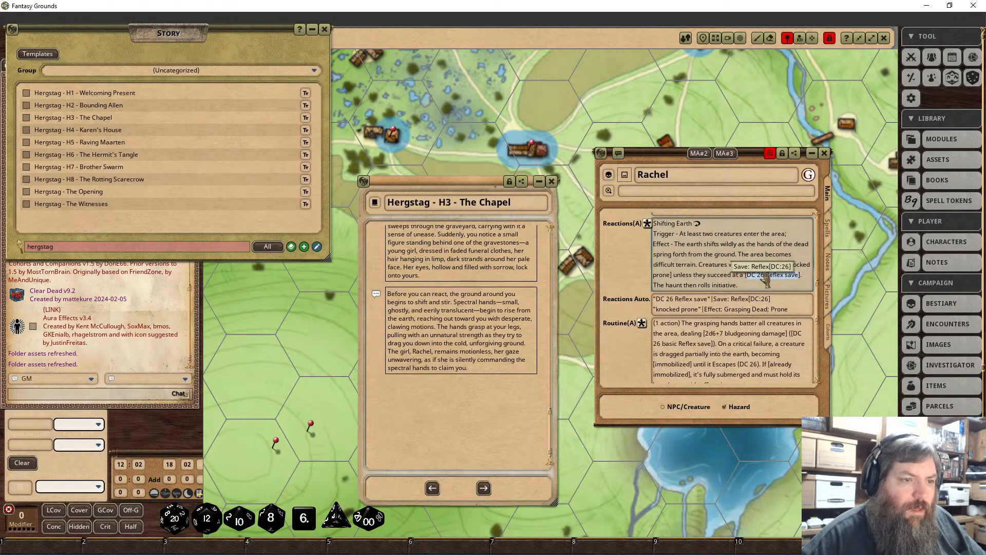
pyautogui.press('BackSpace')
pyautogui.write('0')
pyautogui.press('Tab')
pyautogui.press('BackSpace')
pyautogui.write('0')
# In the Routine text, set both the basic Reflex save DC and the Escape DC to 20.
pyautogui.scroll(-3, 781, 306)
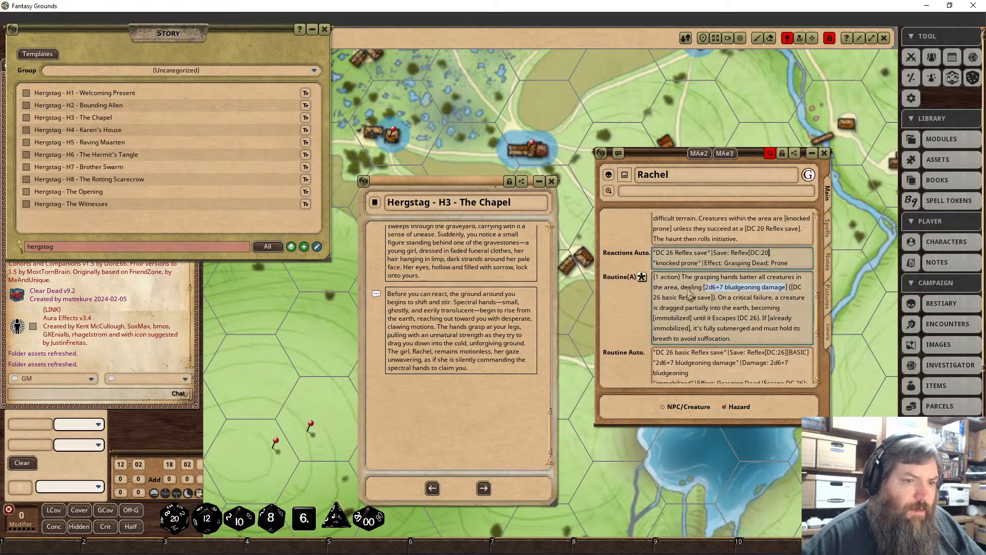
pyautogui.click(789, 298)
pyautogui.press('Left')
pyautogui.press('Left')
pyautogui.press('Left')
pyautogui.press('Left')
pyautogui.press('Left')
pyautogui.press('Left')
pyautogui.press('Left')
pyautogui.press('Left')
pyautogui.press('Left')
pyautogui.press('Left')
pyautogui.press('Left')
pyautogui.press('Left')
pyautogui.press('Left')
pyautogui.press('Left')
pyautogui.press('Left')
pyautogui.press('Left')
pyautogui.press('Left')
pyautogui.press('Left')
pyautogui.press('Left')
pyautogui.press('Left')
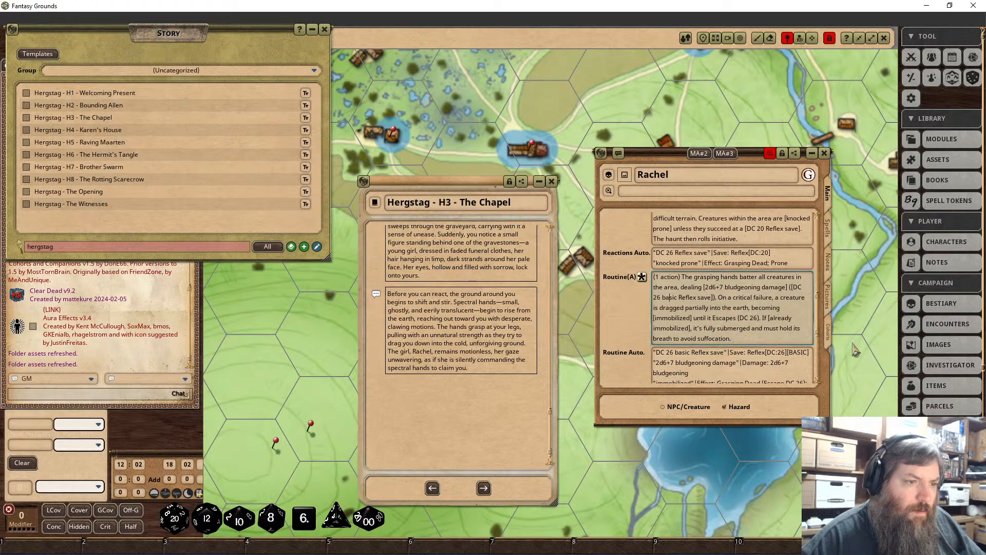
pyautogui.press('BackSpace')
pyautogui.write('0')
pyautogui.press('Down')
pyautogui.press('Down')
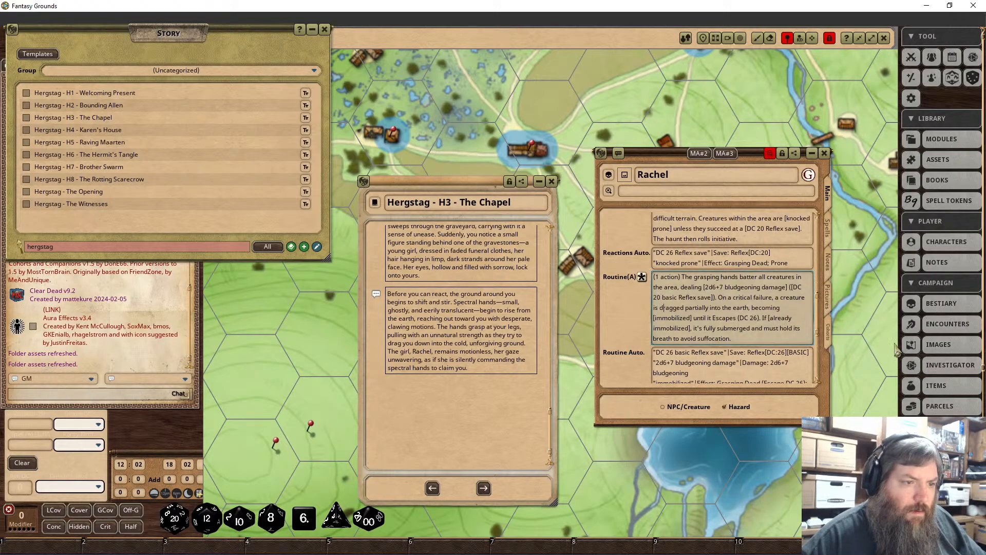
pyautogui.press('Right')
pyautogui.press('Right')
pyautogui.press('Right')
pyautogui.press('Right')
pyautogui.press('Right')
pyautogui.press('Right')
pyautogui.press('Right')
pyautogui.press('Right')
pyautogui.press('Right')
pyautogui.press('Right')
pyautogui.press('Right')
pyautogui.press('Right')
pyautogui.press('Right')
pyautogui.press('Right')
pyautogui.press('Right')
pyautogui.press('Right')
pyautogui.press('Right')
pyautogui.press('Right')
pyautogui.press('Right')
pyautogui.press('Right')
pyautogui.press('BackSpace')
pyautogui.write('0')
# In the Routine automation, set the Reflex save label, Save value, Escape DC and Immobilized DC to 20.
pyautogui.click(741, 354)
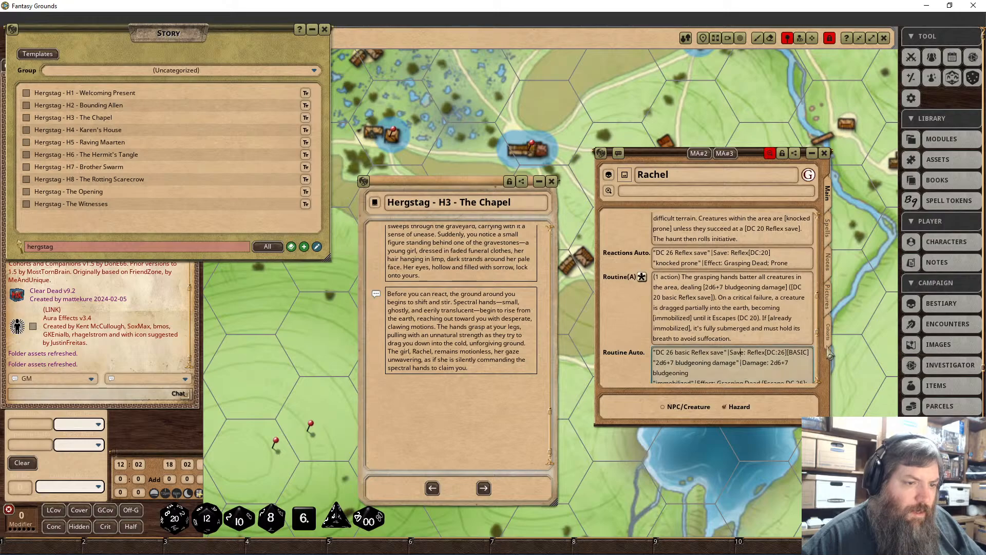
pyautogui.press('BackSpace')
pyautogui.write('0')
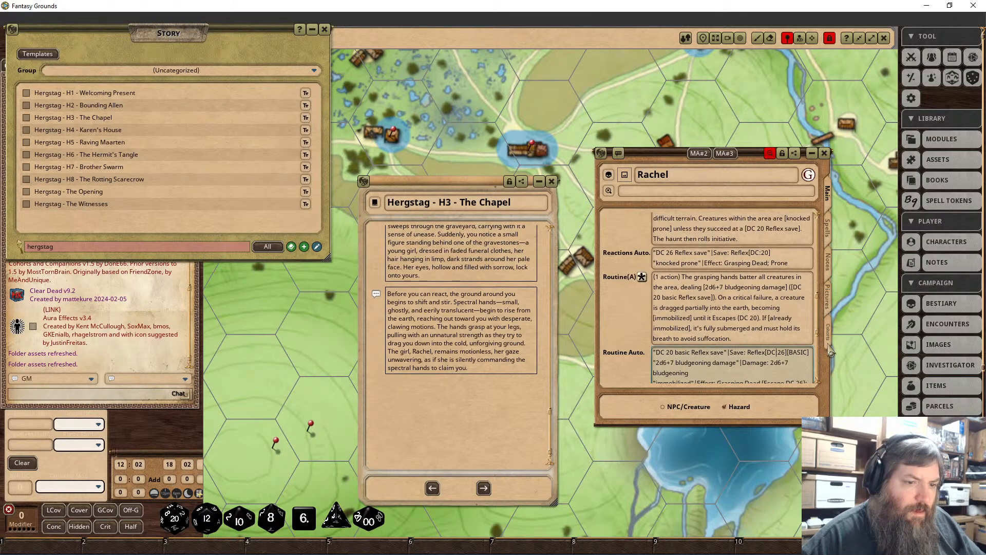
pyautogui.press('Delete')
pyautogui.write('0')
pyautogui.press('Down')
pyautogui.press('Down')
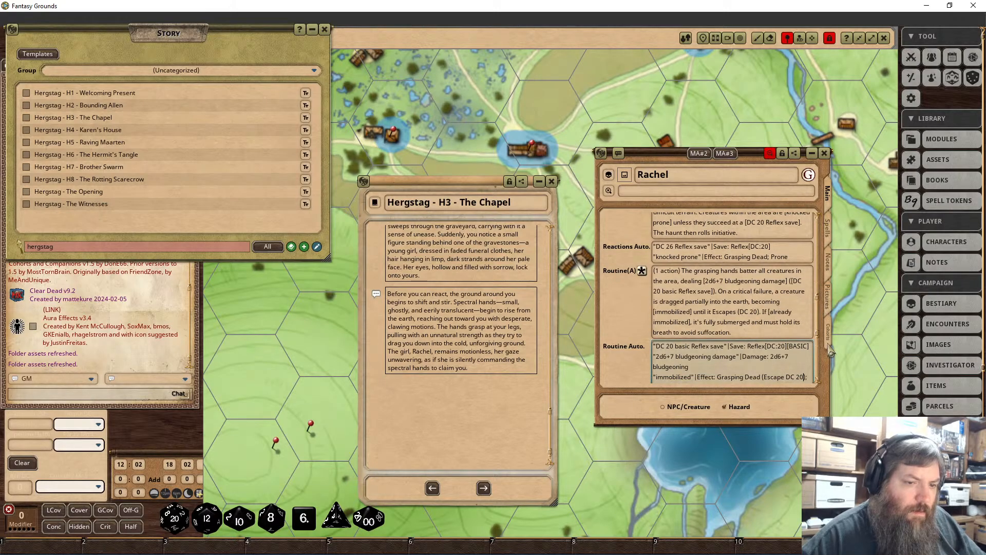
pyautogui.press('Down')
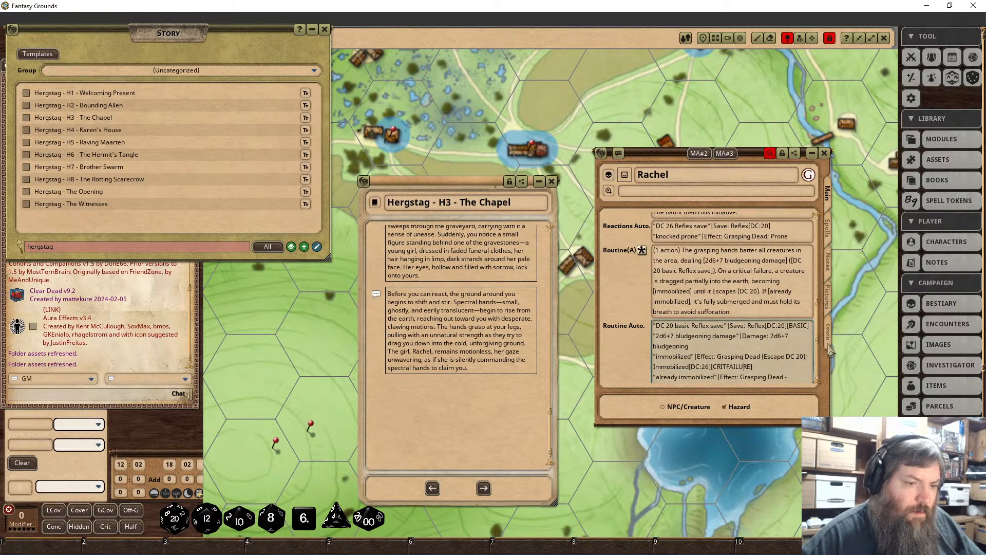
pyautogui.press('BackSpace')
pyautogui.write('0')
pyautogui.press('Down')
pyautogui.press('Down')
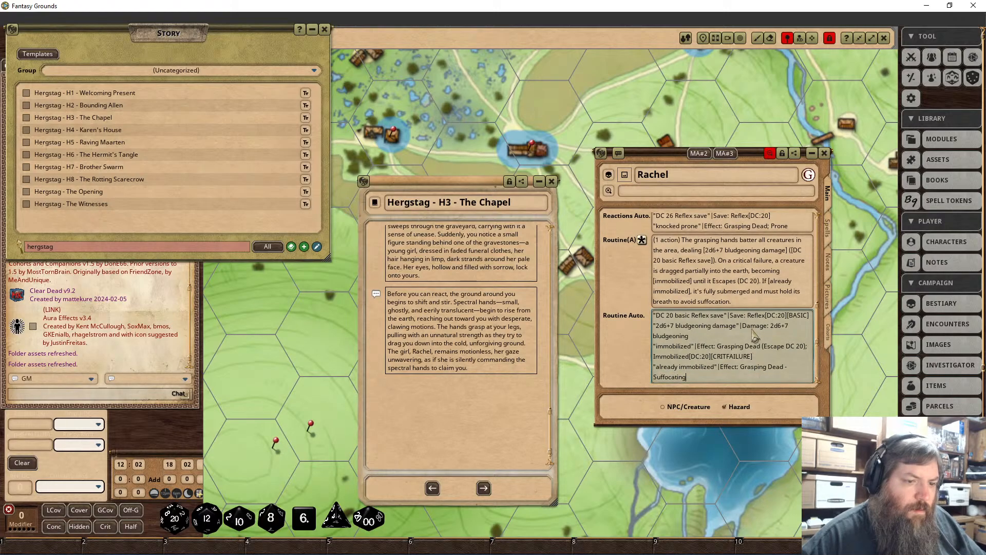
# Set the grasping hands' bludgeoning damage in the Routine text to 1d6+3.
pyautogui.scroll(5, 764, 355)
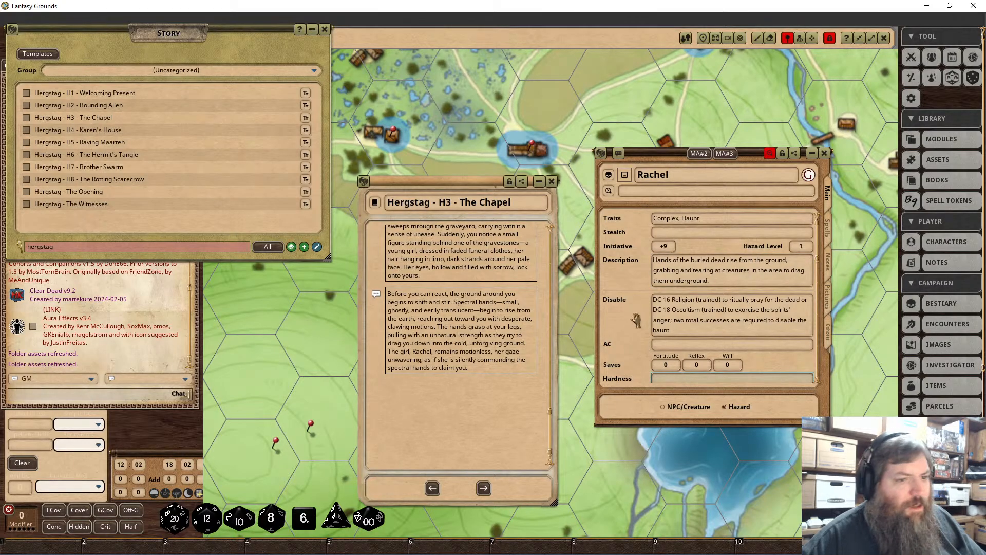
pyautogui.scroll(-5, 678, 320)
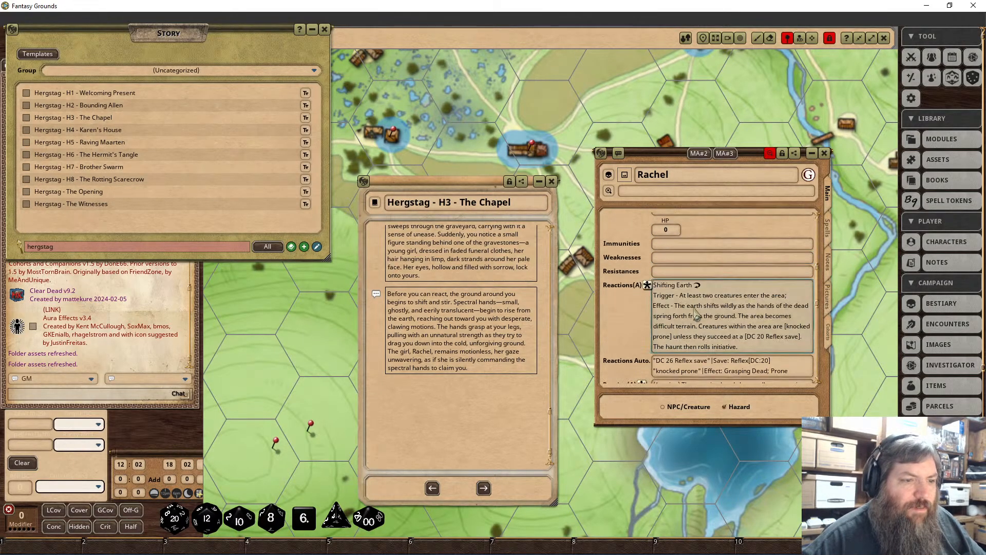
pyautogui.scroll(-2, 720, 282)
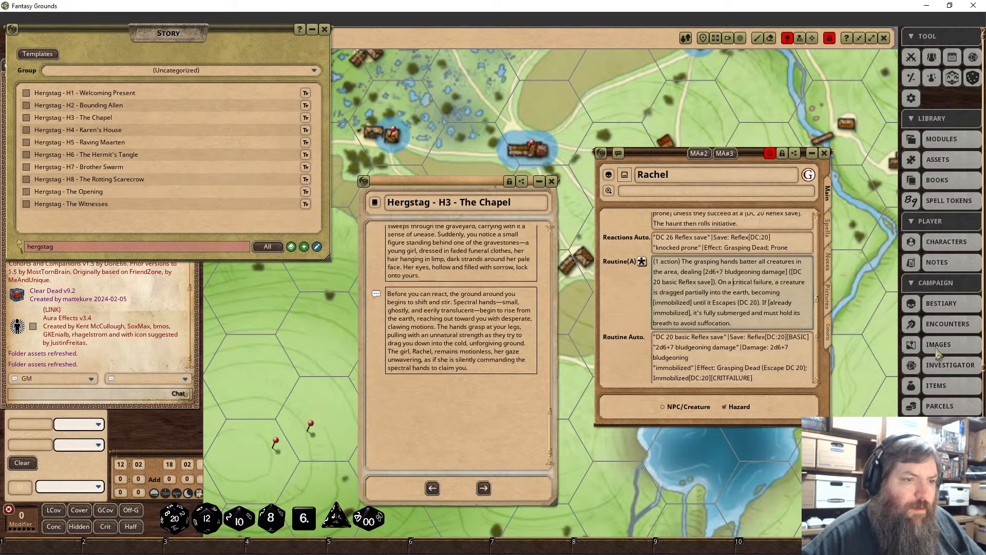
pyautogui.press('BackSpace')
pyautogui.write('1')
pyautogui.press('Right')
pyautogui.press('Right')
pyautogui.press('Right')
pyautogui.press('Right')
pyautogui.press('BackSpace')
pyautogui.write('3')
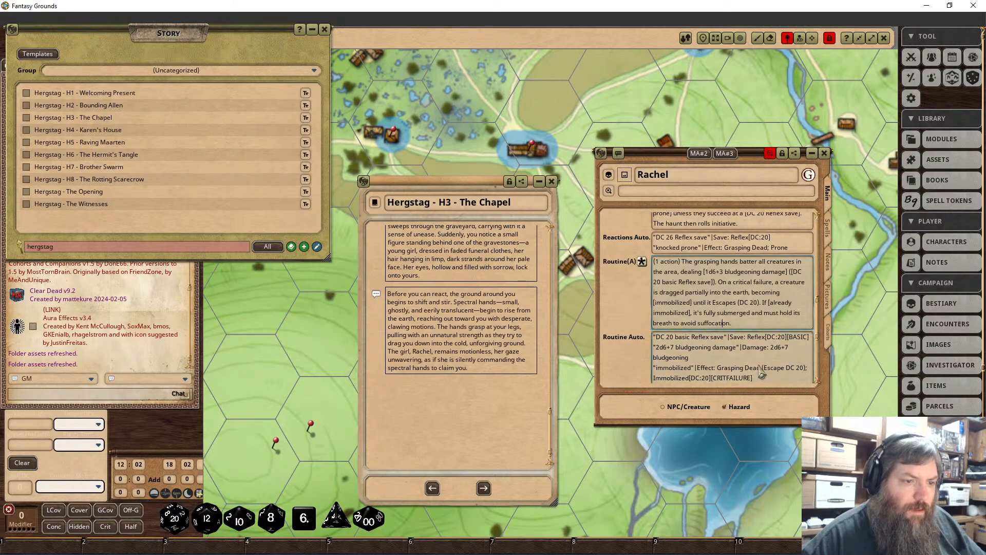
# Set the bludgeoning damage in the Routine automation to 1d6+3, in both the label and the Damage value.
pyautogui.press('Tab')
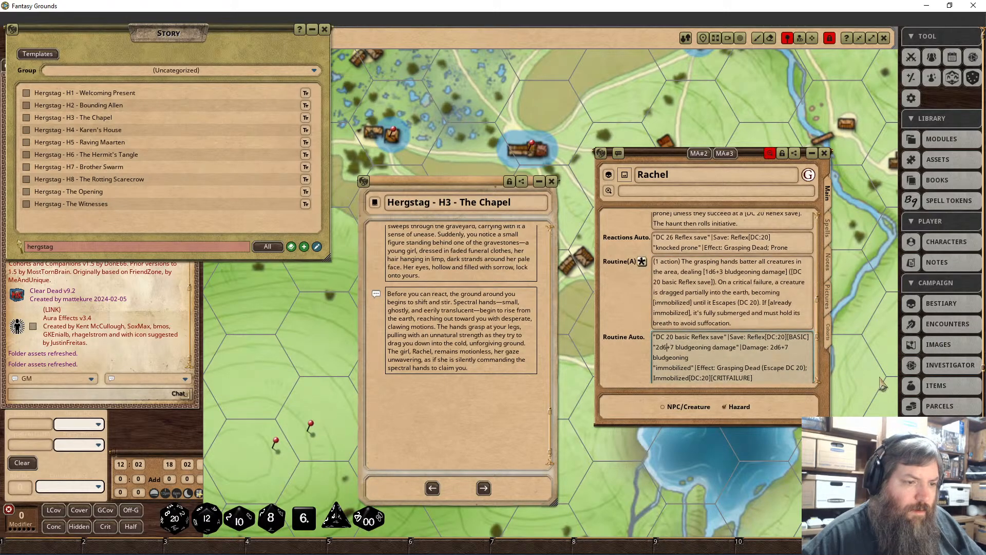
pyautogui.press('BackSpace')
pyautogui.write('1')
pyautogui.press('BackSpace')
pyautogui.write('3')
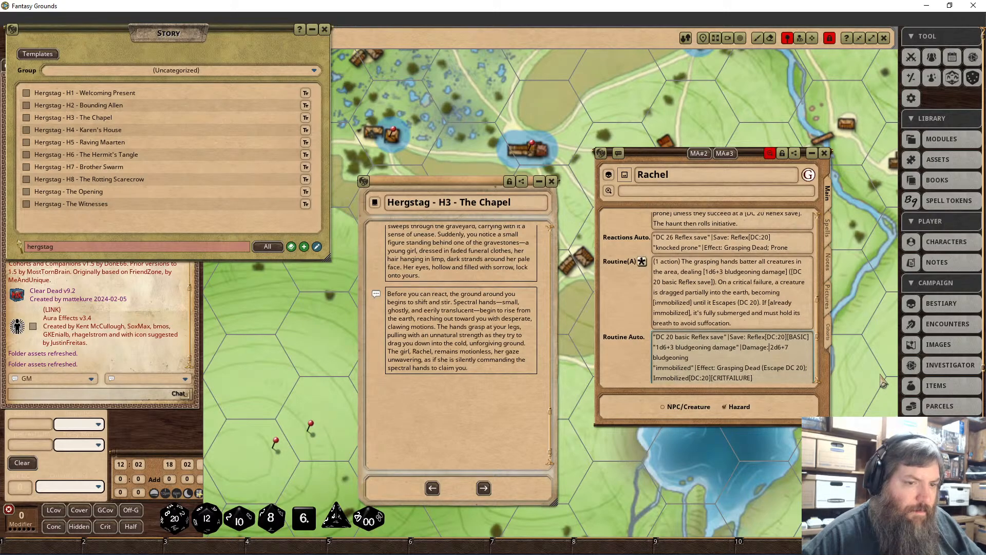
pyautogui.press('Right')
pyautogui.press('BackSpace')
pyautogui.write('1')
pyautogui.press('Right')
pyautogui.press('Right')
pyautogui.press('BackSpace')
pyautogui.write('3')
pyautogui.hotkey('ctrl', 'End')
pyautogui.press('Return')
pyautogui.write('"already immobilized"|Effect: Grasping Dead - Suffocating')
# Open the Rachel haunt's pictures, search the image assets for "rachel" and refresh the folder assets.
pyautogui.scroll(-5, 821, 380)
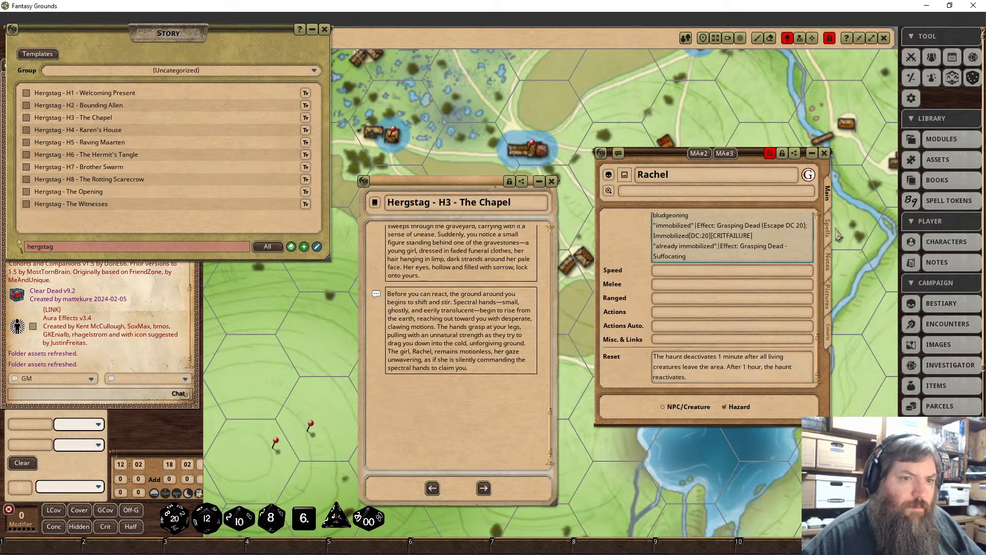
pyautogui.click(831, 261)
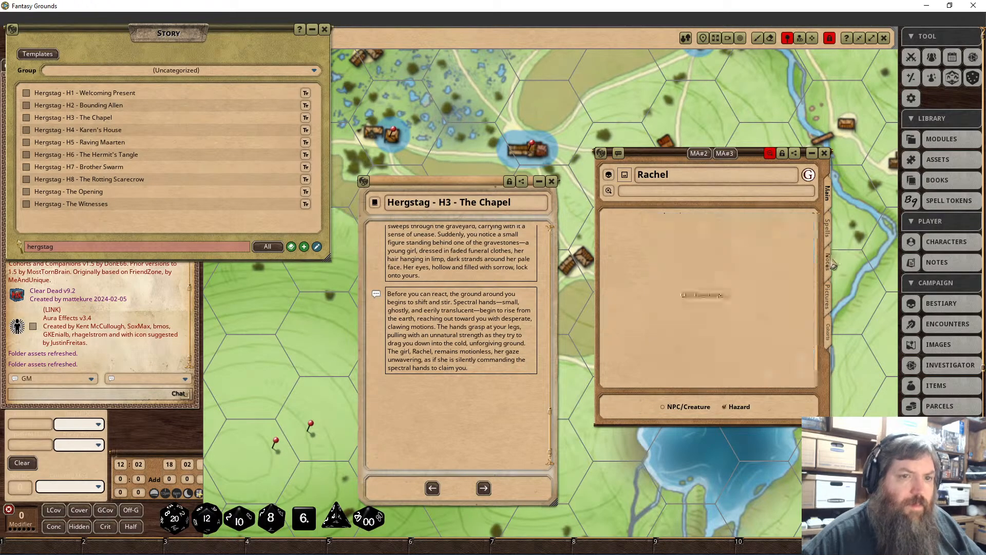
pyautogui.click(809, 176)
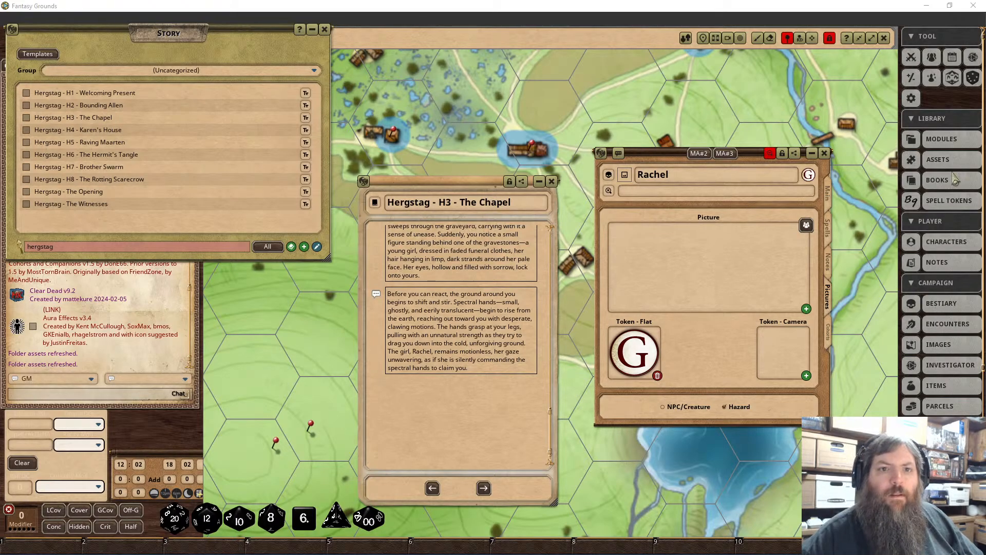
pyautogui.click(928, 160)
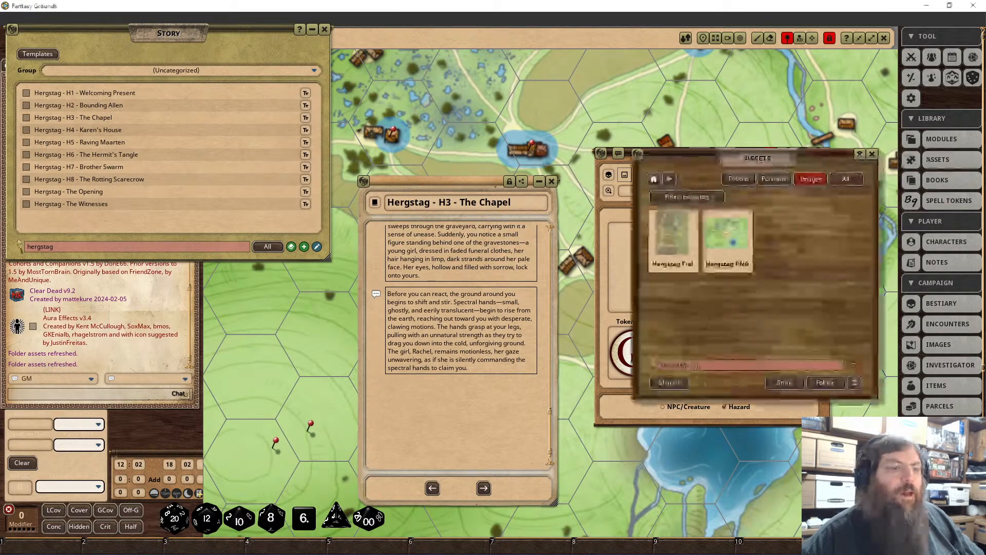
pyautogui.click(712, 361)
pyautogui.write('rachel')
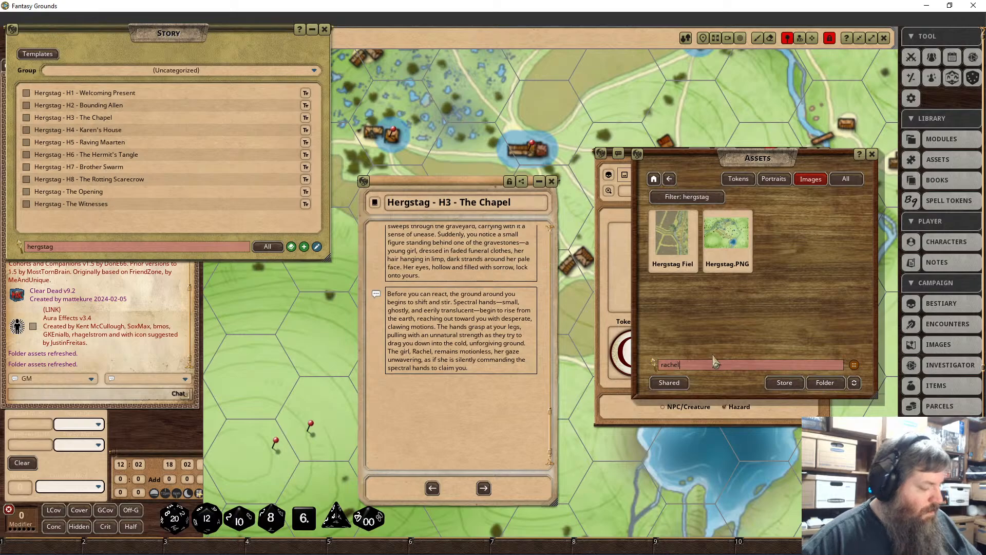
pyautogui.press('Return')
pyautogui.click(854, 382)
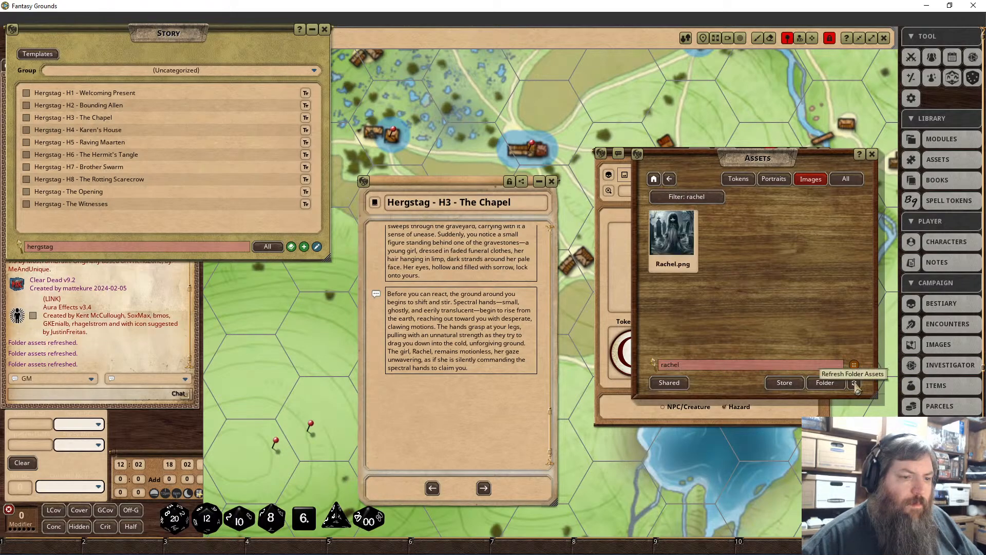
# Create a map record from Rachel.png, lock it and close the assets window.
pyautogui.click(671, 232)
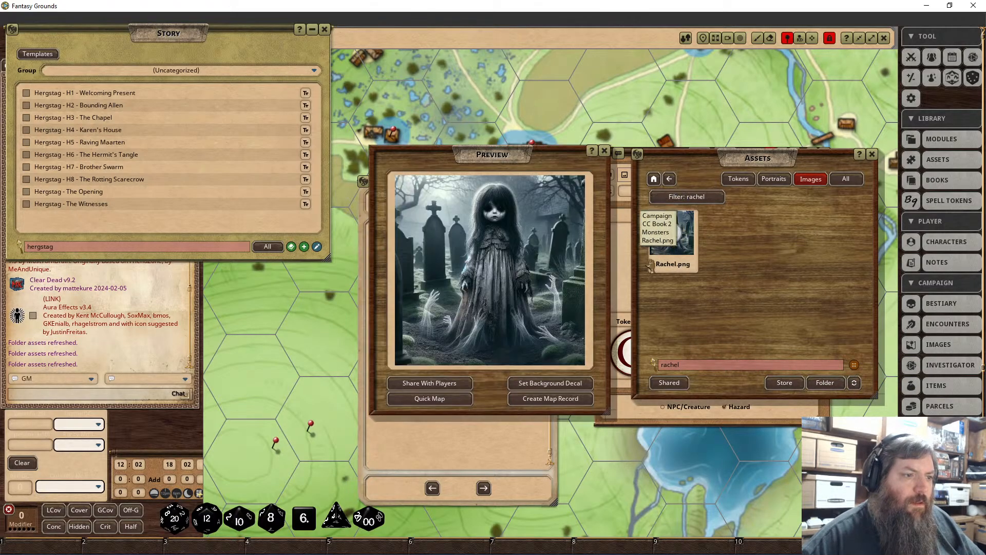
pyautogui.click(550, 398)
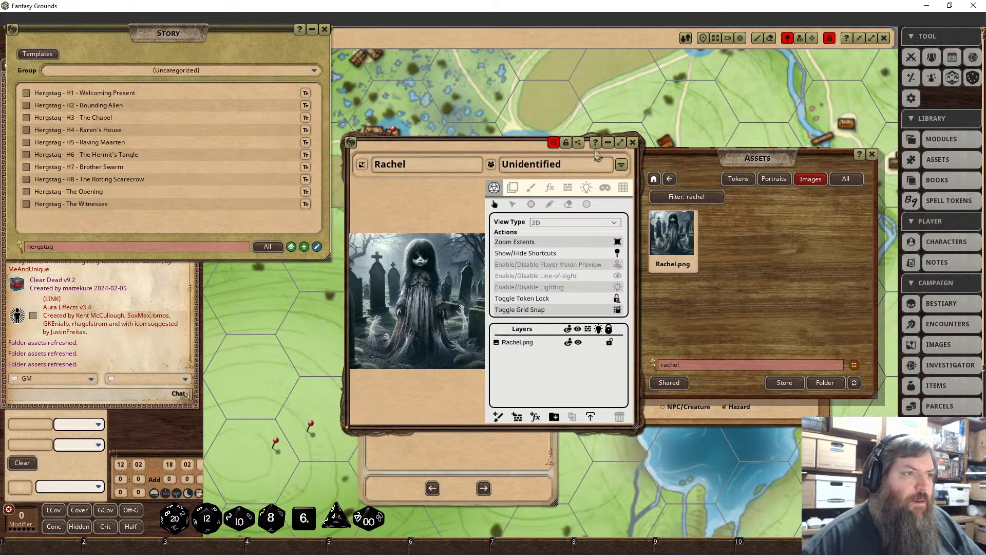
pyautogui.click(565, 143)
pyautogui.click(872, 154)
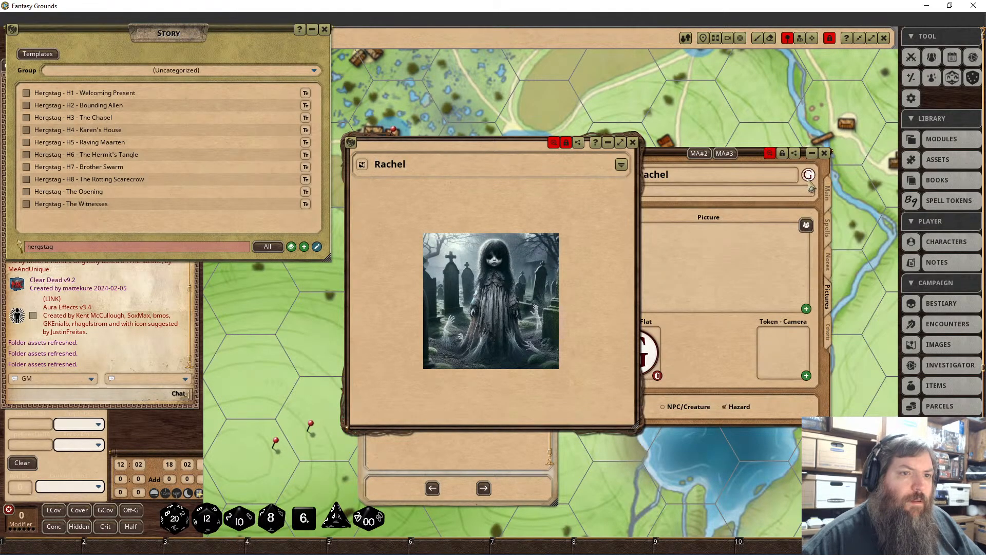
# Assign Rachel.png from the image assets to the haunt's picture and tokens, keeping the Rachel image record open beside it.
pyautogui.click(812, 178)
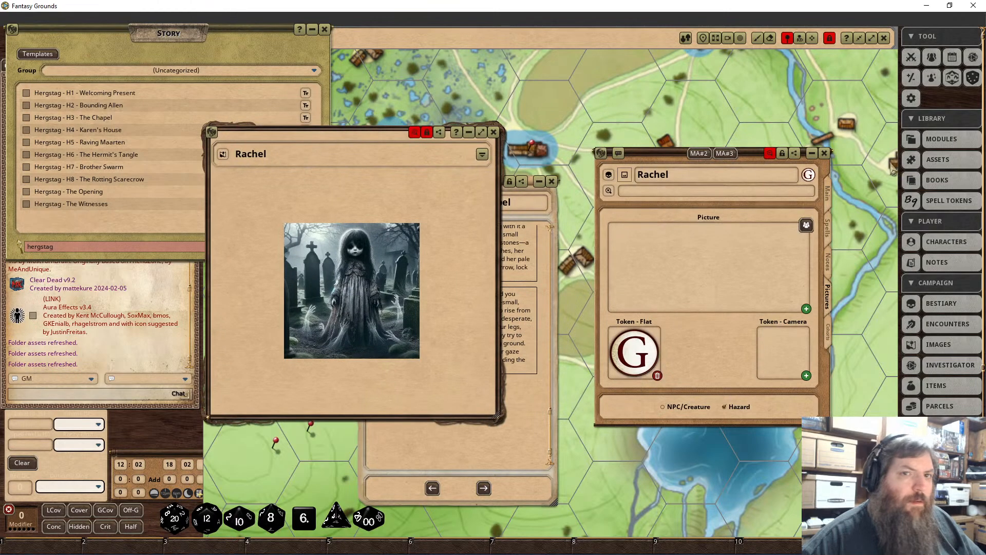
pyautogui.click(937, 159)
pyautogui.moveTo(675, 241); pyautogui.dragTo(619, 262)
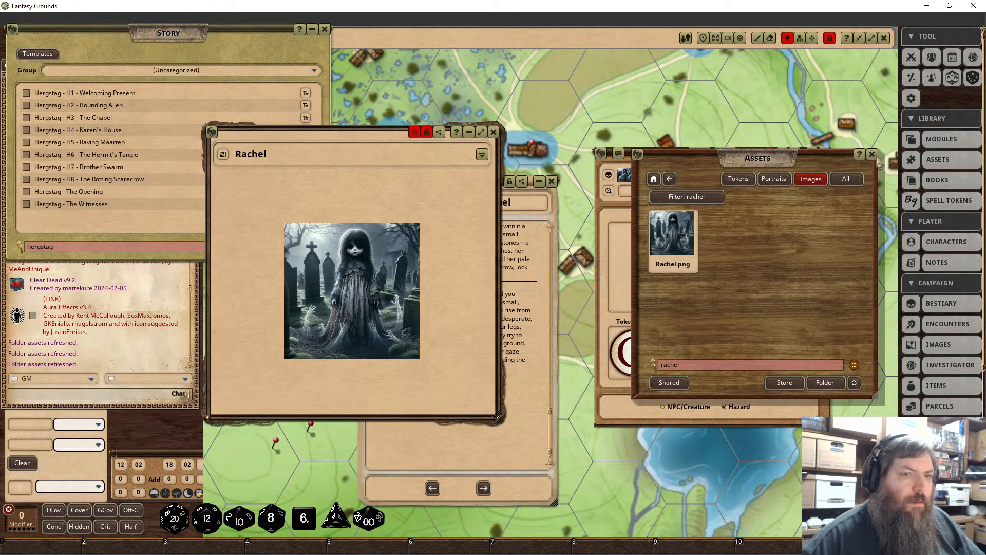
pyautogui.click(872, 154)
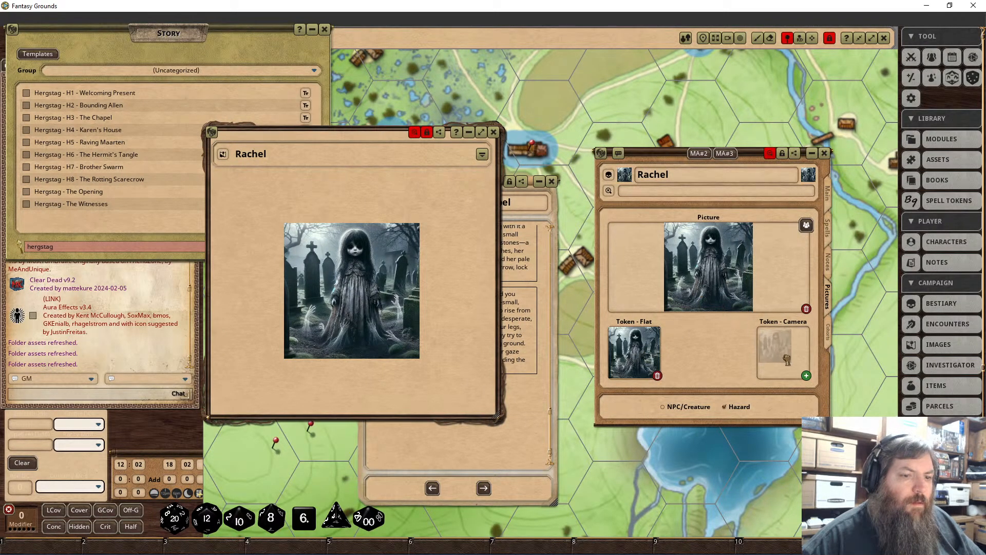
# Link the Rachel image record in the haunt's notes, lock the haunt record and close the image.
pyautogui.click(828, 261)
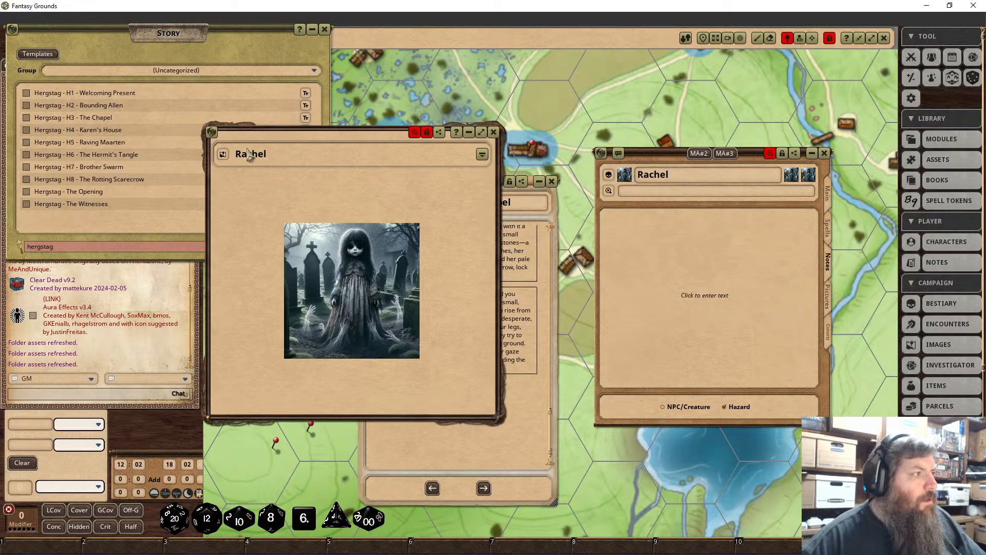
pyautogui.moveTo(642, 242); pyautogui.dragTo(640, 239)
pyautogui.click(782, 153)
pyautogui.click(493, 132)
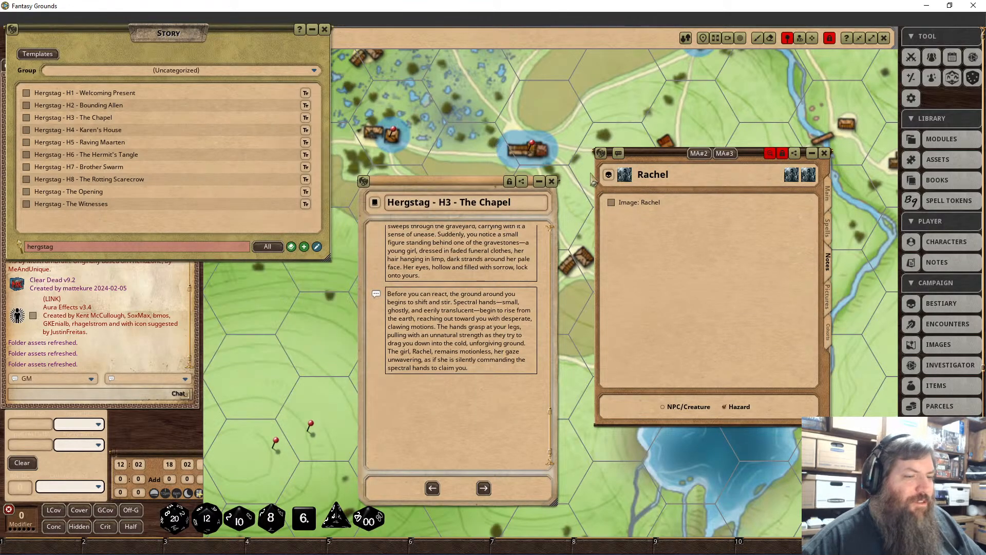
# Create a new encounter named "Hergstag - H3 - The Chapel" and close the encounter list.
pyautogui.click(941, 326)
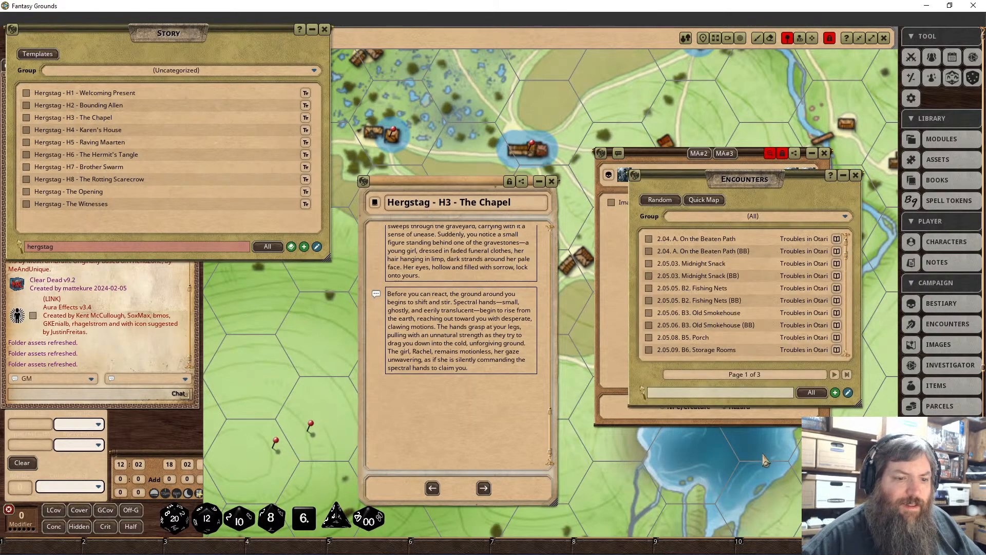
pyautogui.click(835, 392)
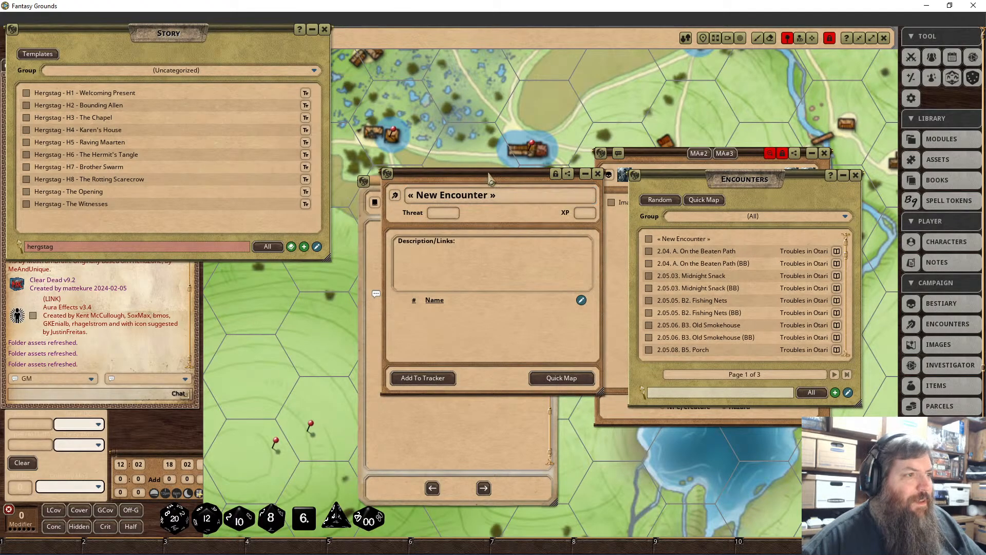
pyautogui.moveTo(489, 179); pyautogui.dragTo(489, 270)
pyautogui.click(458, 287)
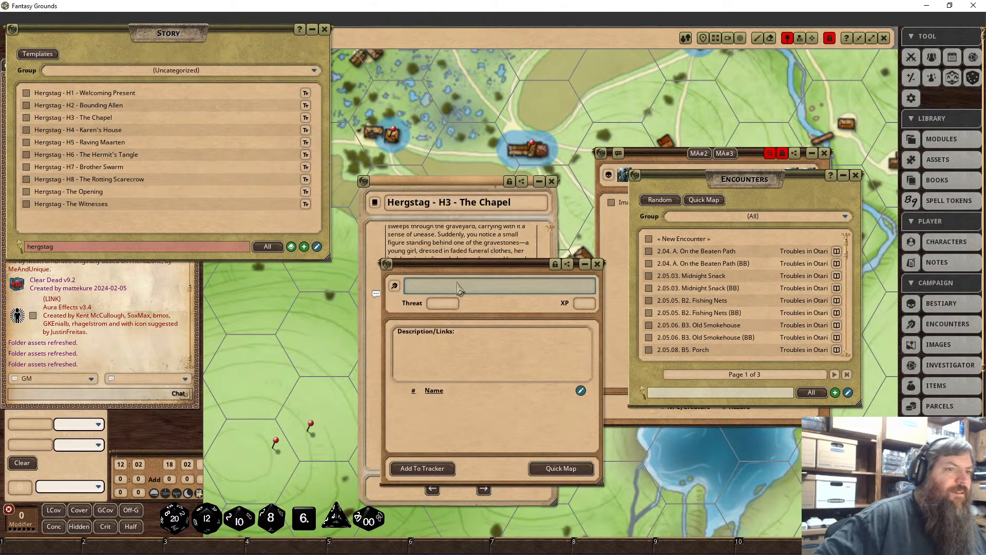
pyautogui.write('Hergsteg - H')
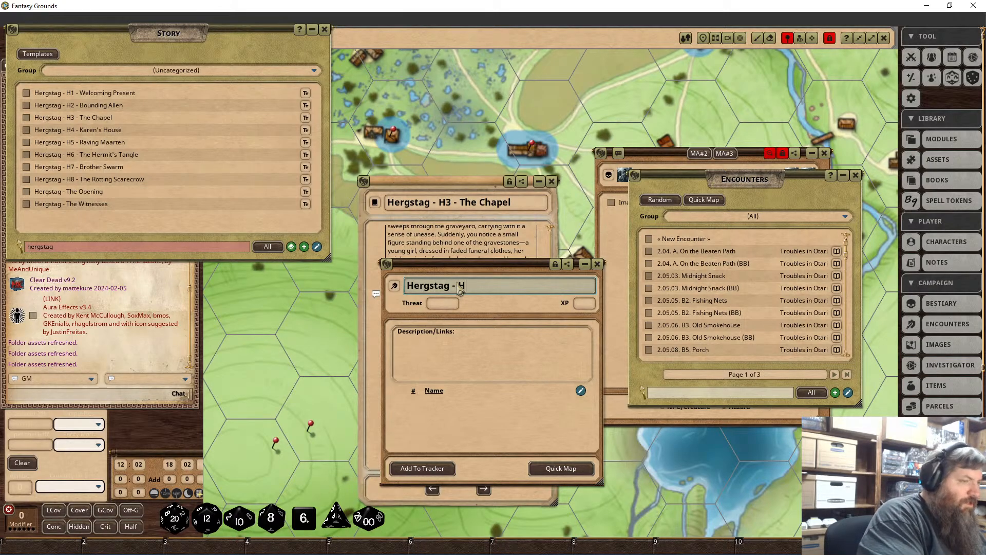
pyautogui.write('3 - The')
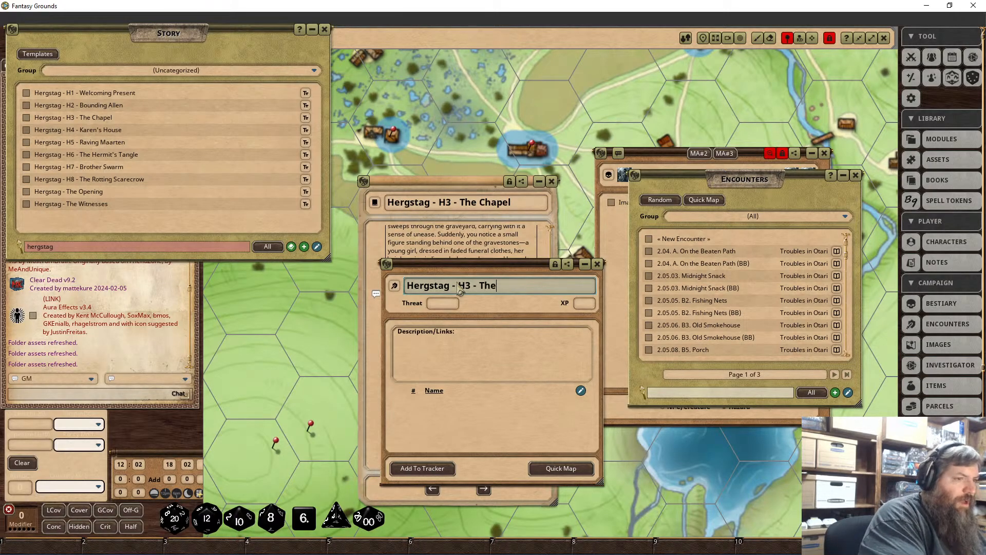
pyautogui.write(' Chapel')
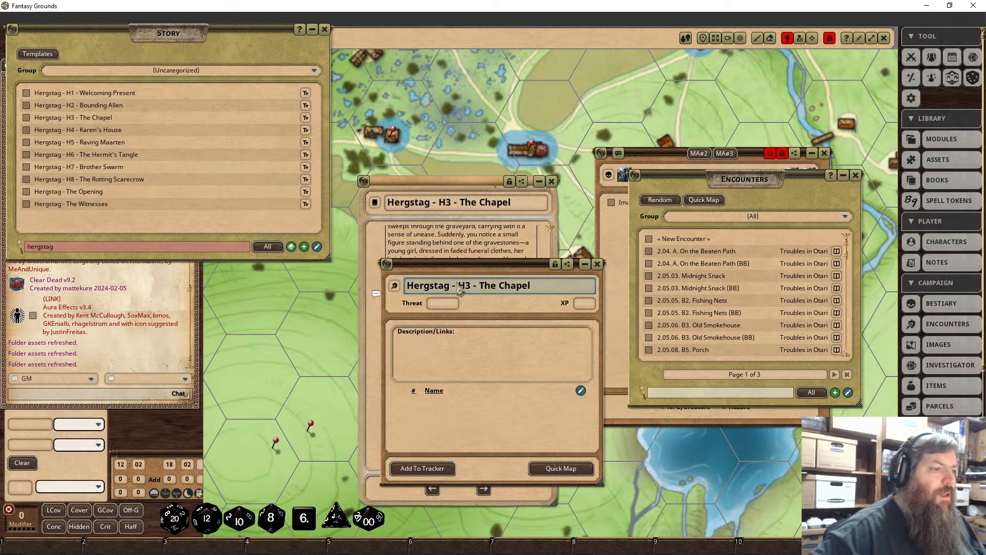
pyautogui.click(434, 364)
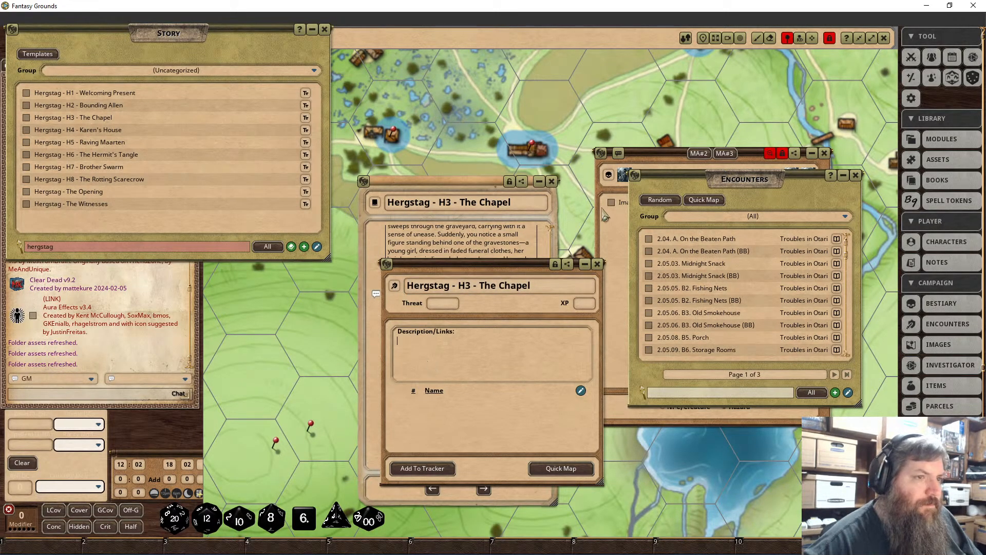
pyautogui.click(855, 175)
# Add one Rachel haunt to the chapel encounter and set its faction marker to the red face.
pyautogui.moveTo(601, 153); pyautogui.dragTo(459, 411)
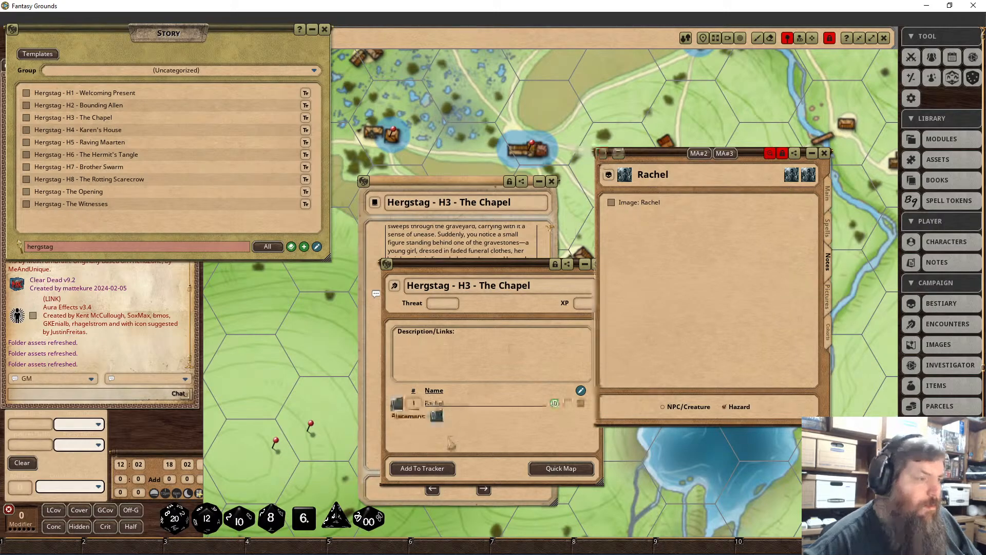
pyautogui.click(568, 405)
pyautogui.click(569, 402)
pyautogui.click(570, 401)
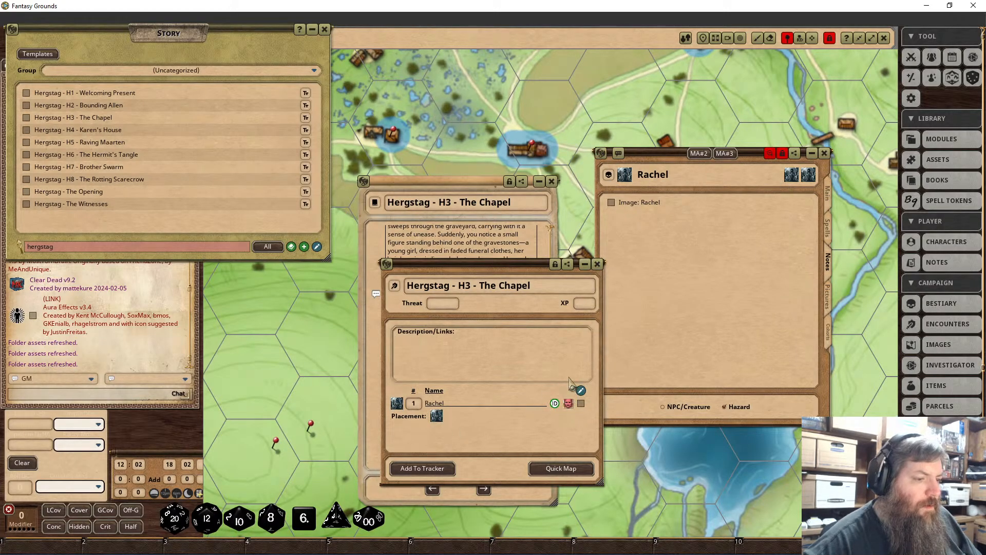
# Link the chapel encounter beneath the last read-aloud box in the H3 story entry, then close the encounter and Rachel records.
pyautogui.moveTo(506, 267); pyautogui.dragTo(750, 295)
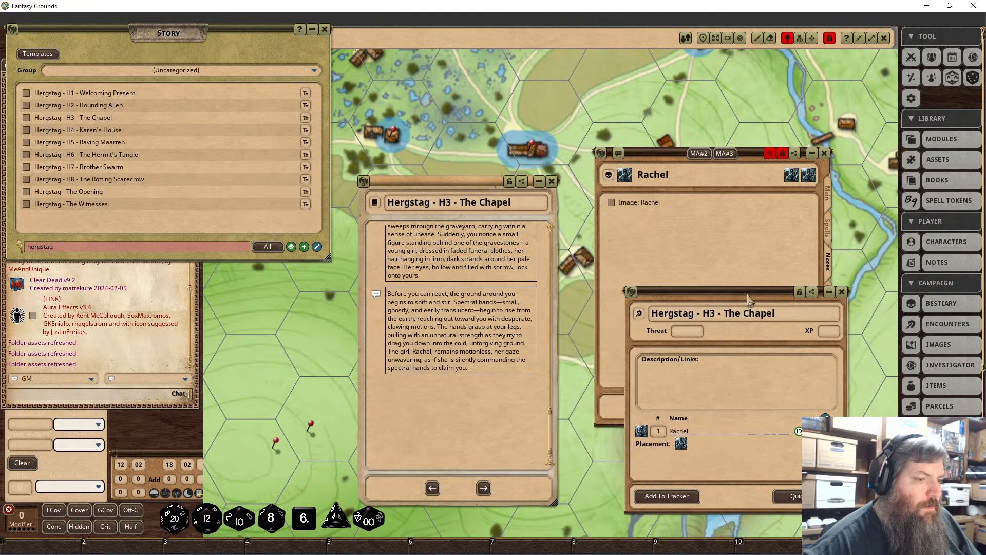
pyautogui.moveTo(630, 292); pyautogui.dragTo(452, 390)
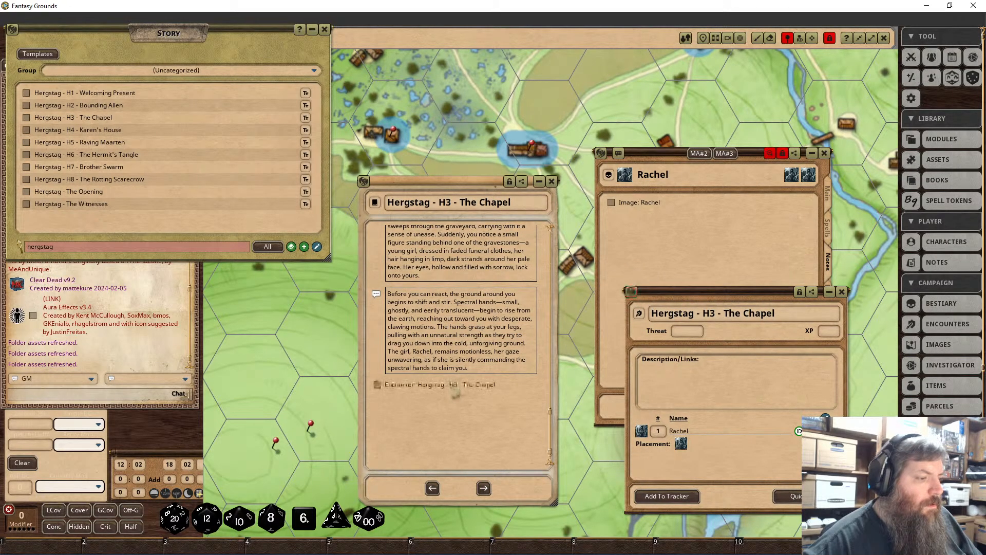
pyautogui.click(842, 292)
pyautogui.click(828, 164)
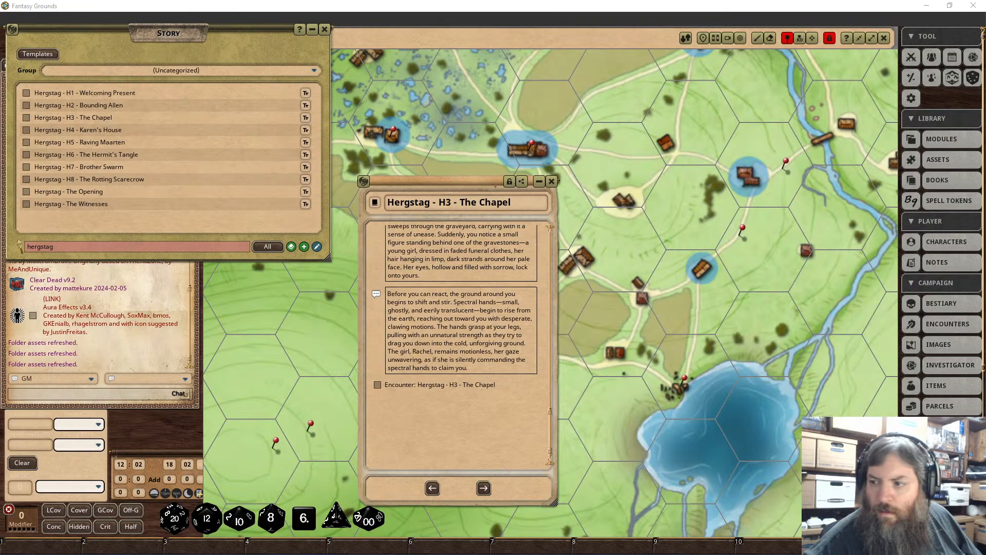
# Below the encounter link, add the line "If they exhume the bodies from the childrens graves:".
pyautogui.click(395, 406)
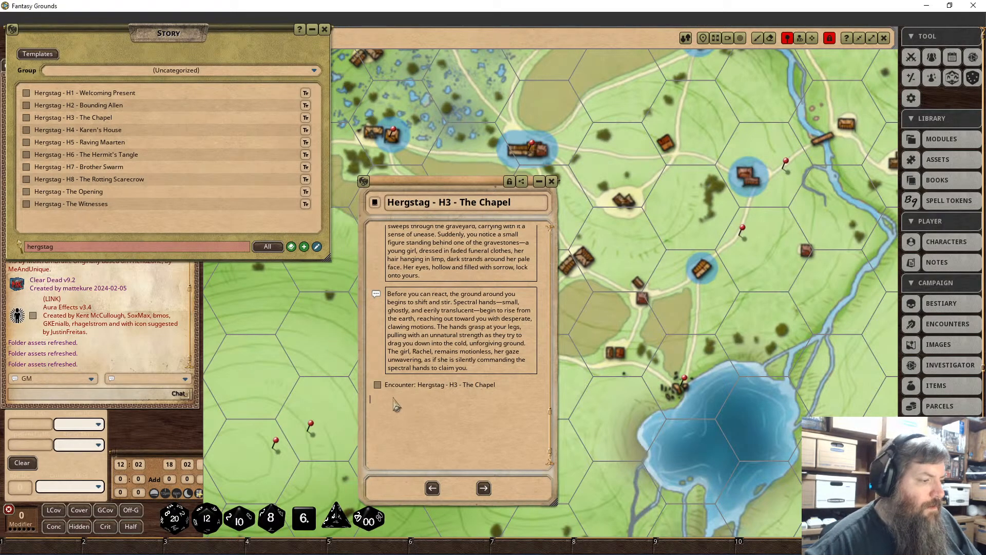
pyautogui.write('If they f')
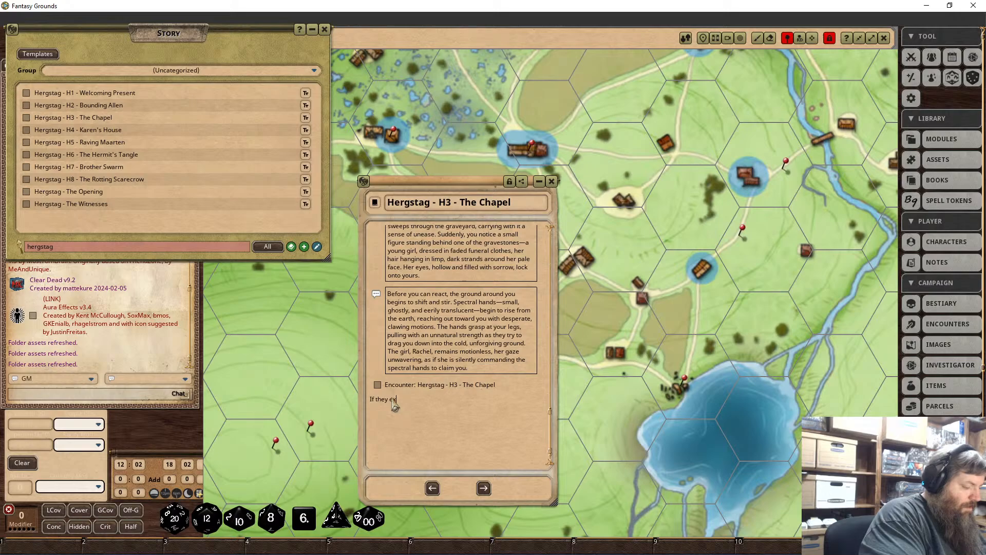
pyautogui.write('xhume the bodies')
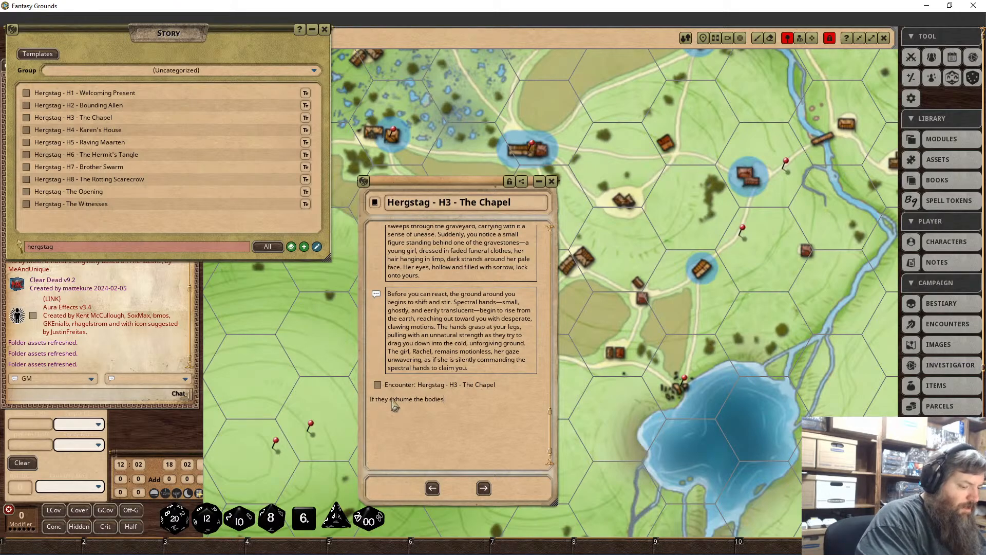
pyautogui.press('BackSpace')
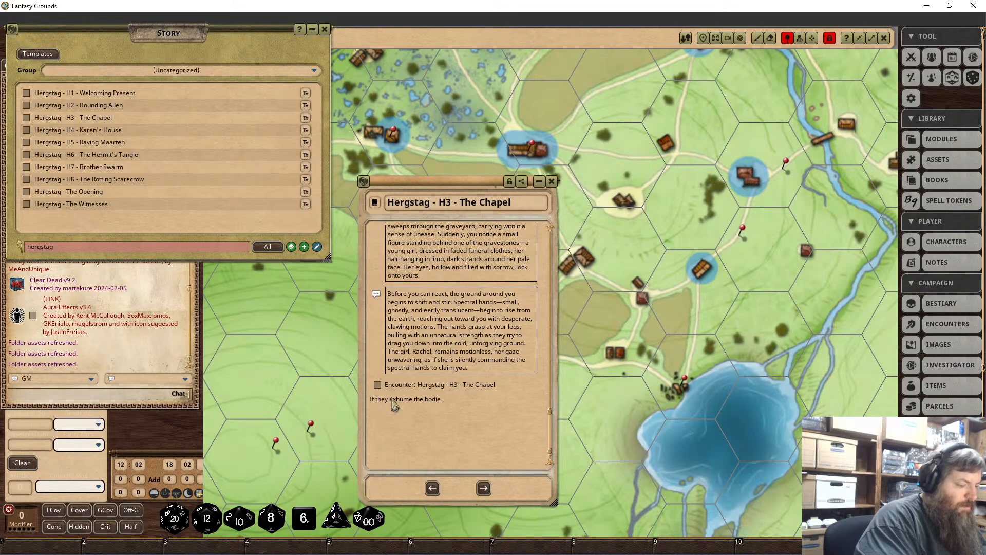
pyautogui.write('s from the')
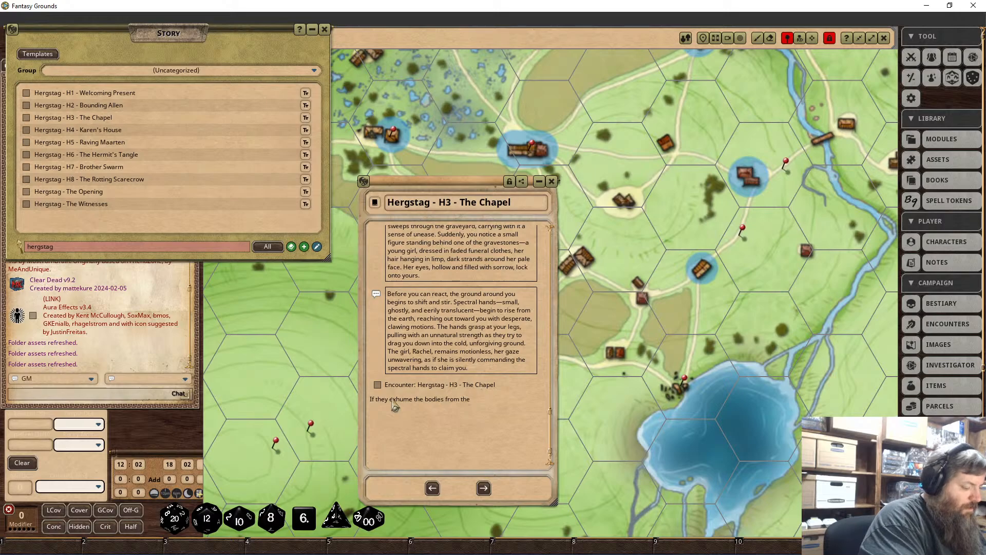
pyautogui.write(' cofldrens graves:')
pyautogui.press('Return')
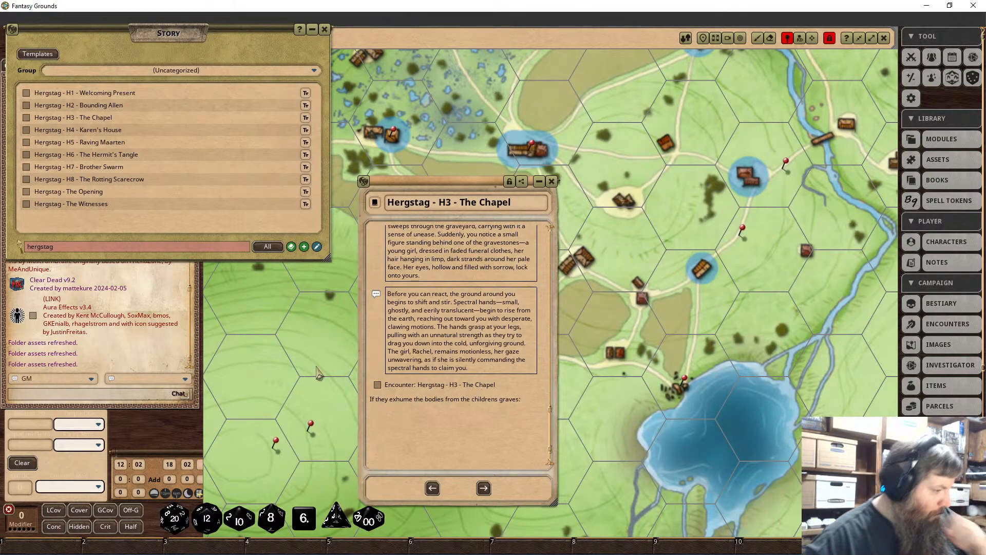
# Make the line about exhuming the children's graves bold and place the text cursor on the line below it.
pyautogui.moveTo(532, 408); pyautogui.dragTo(349, 404)
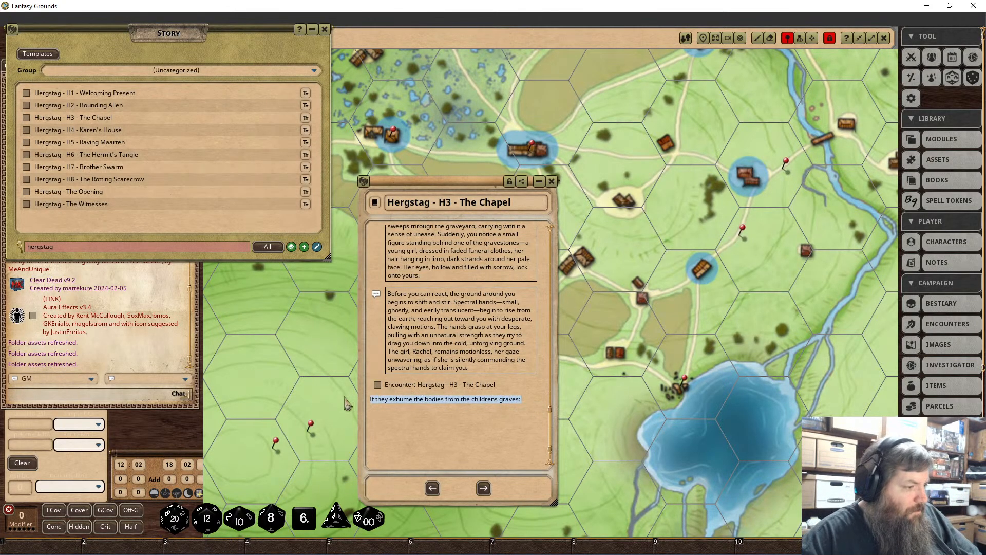
pyautogui.rightClick(403, 399)
pyautogui.click(401, 443)
pyautogui.click(372, 468)
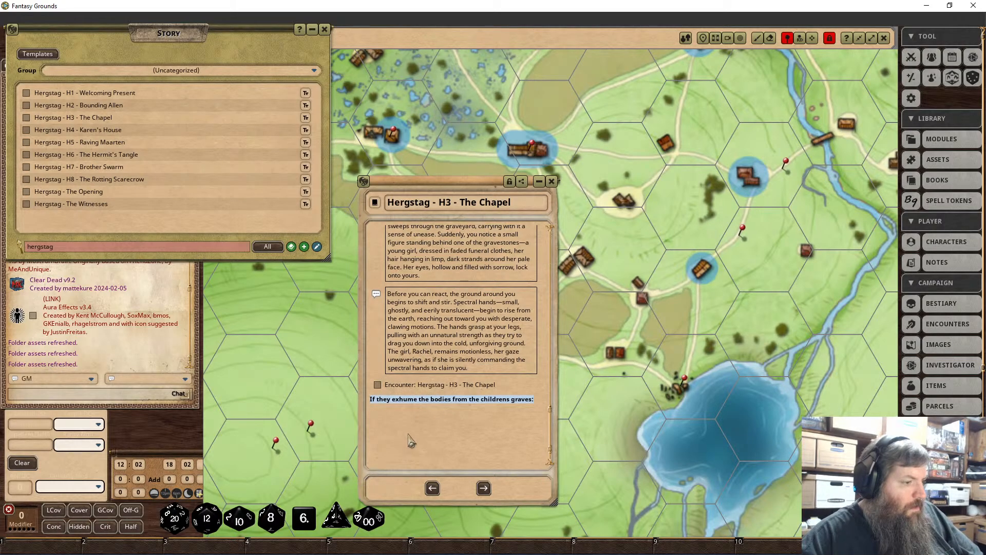
pyautogui.click(392, 418)
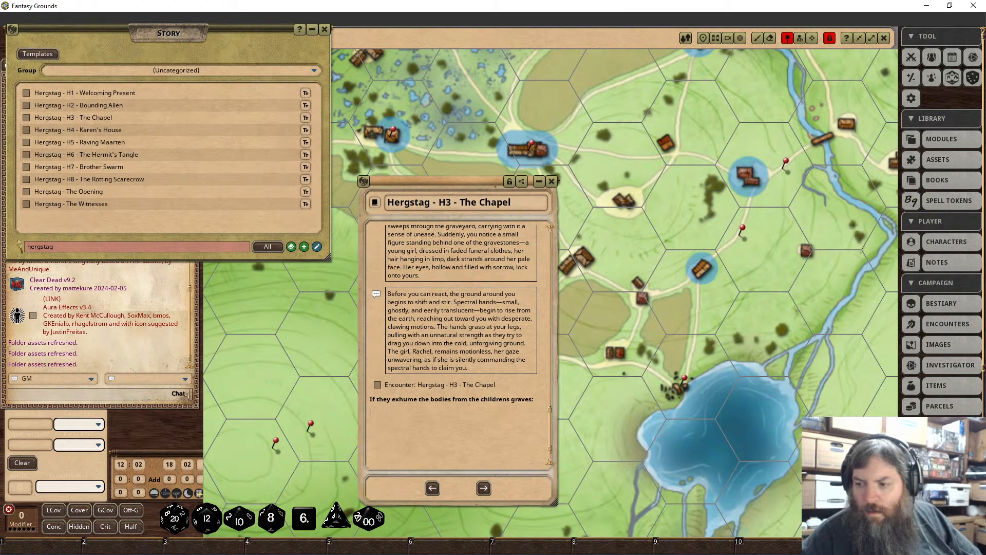
# Open the linked chapel encounter and review the Rachel haunt's traits, disable checks and reaction, then close the haunt record.
pyautogui.scroll(1, 524, 337)
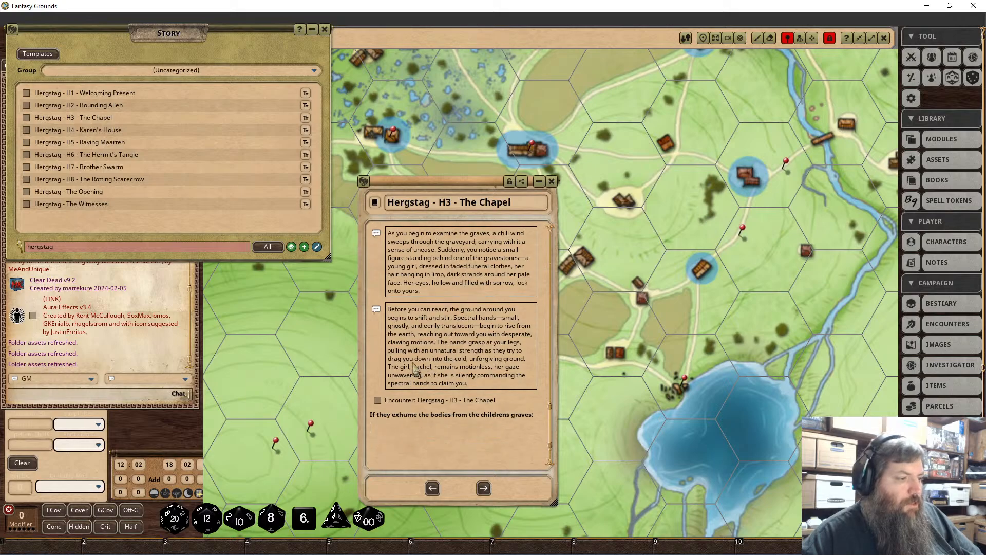
pyautogui.click(379, 399)
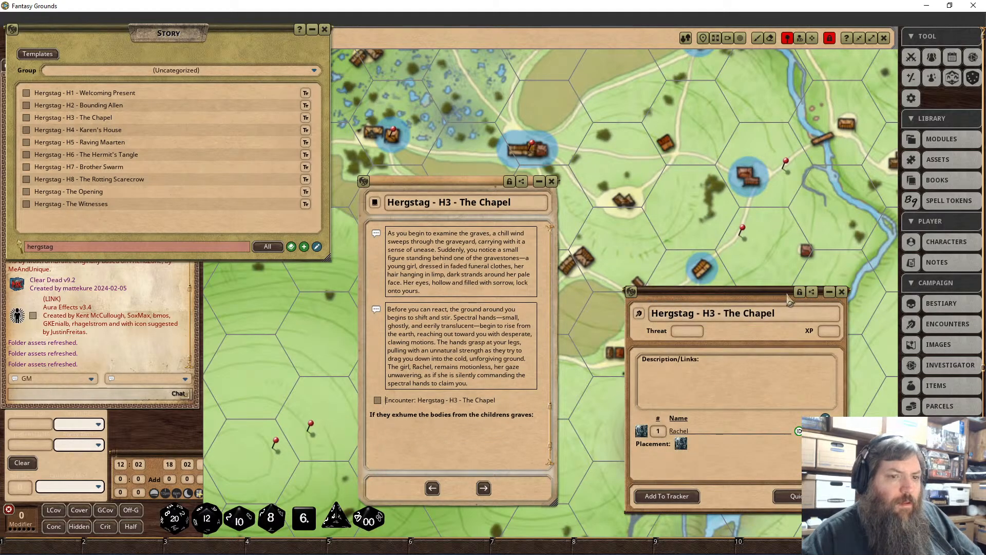
pyautogui.click(824, 431)
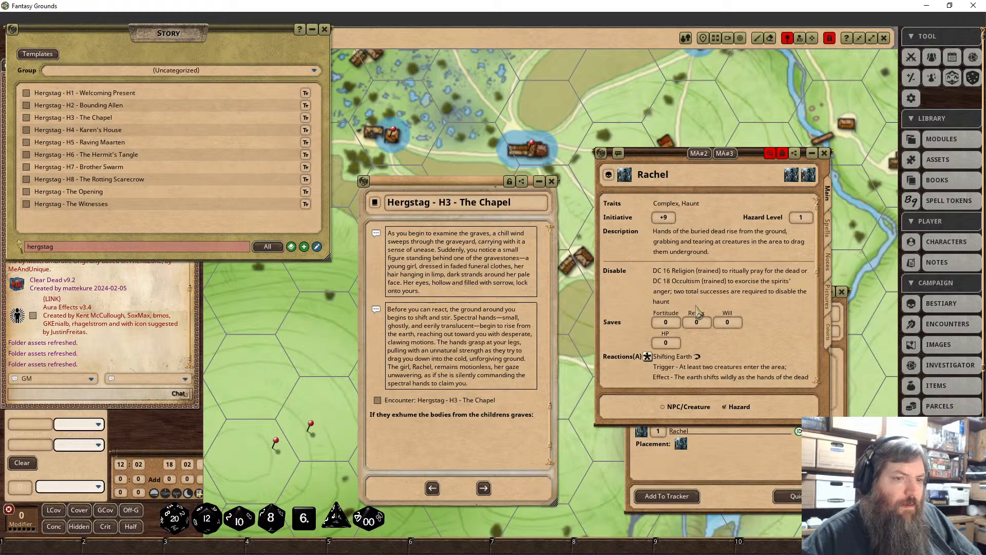
pyautogui.click(824, 153)
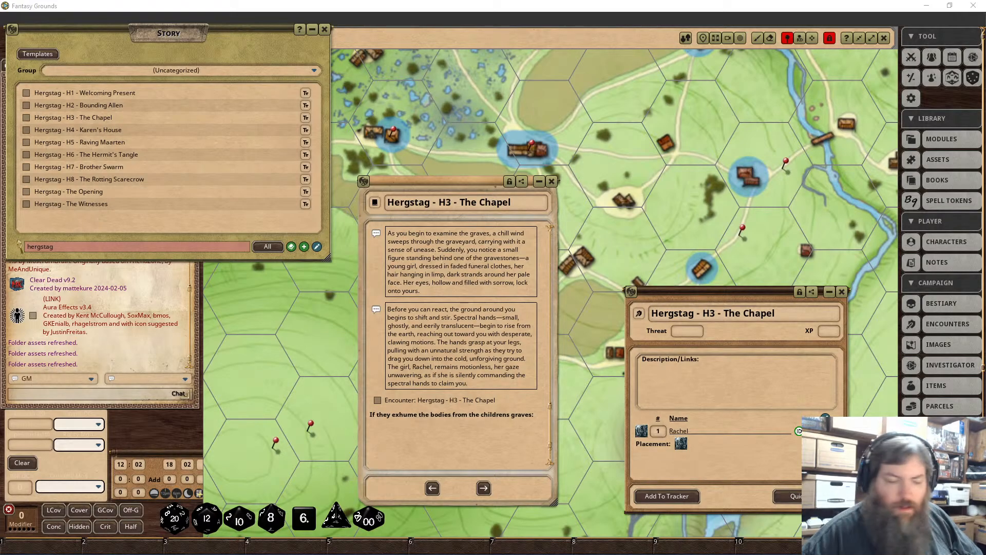
# Below the exhumation heading, insert the paragraph beginning "As you carefully dig into the earth" about uncovering the children's intact remains.
pyautogui.click(442, 443)
pyautogui.write('As you carefully dig into the earth, you uncover the remains of Ellsa and Karin. The bodies, though decomposed, are remarkably intact, undisturbed by anything other than the natural process of decay. The sight of these small, fragile forms is a stark reminder of the innocent lives lost in this cursed village.')
pyautogui.scroll(-1, 495, 422)
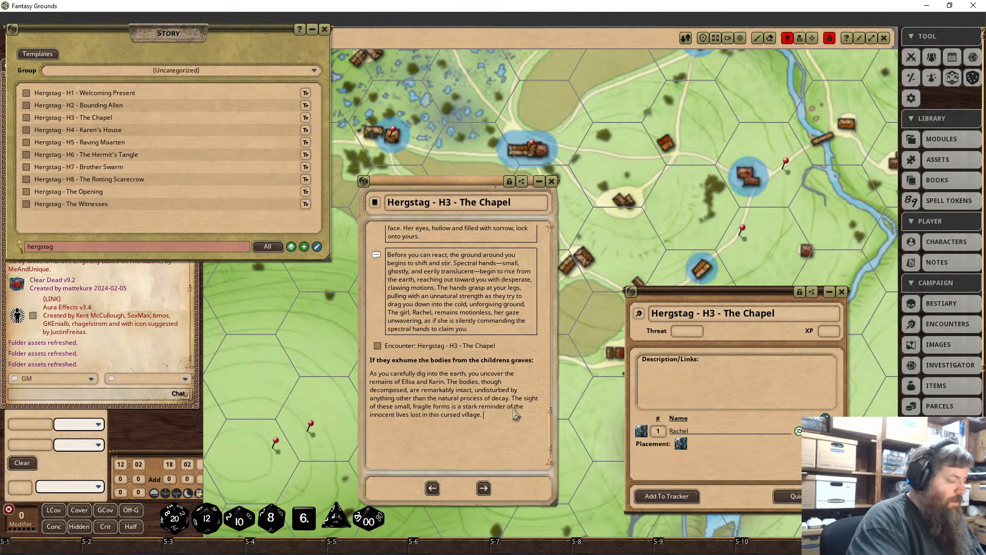
# Extend the paragraph with "The other graves remain empty, never containing a body, their headstones serving only as a memorial to the children whose bodies were never recovered.".
pyautogui.write('The other grav')
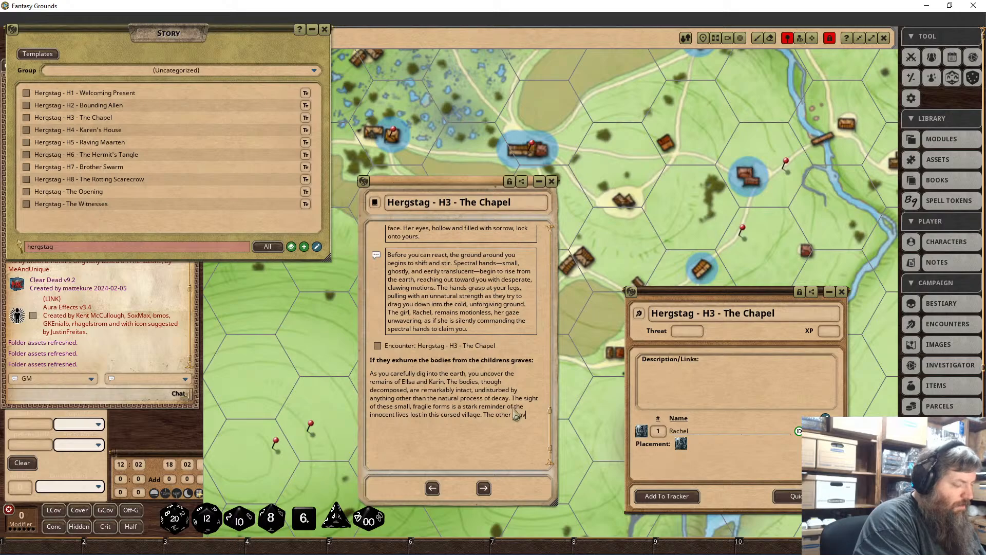
pyautogui.write('es')
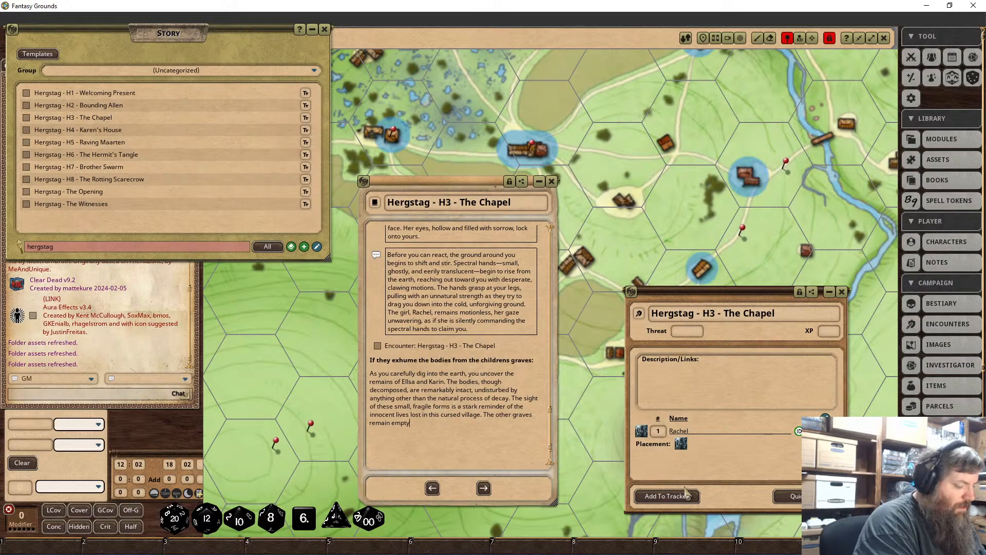
pyautogui.write('remain empty, never')
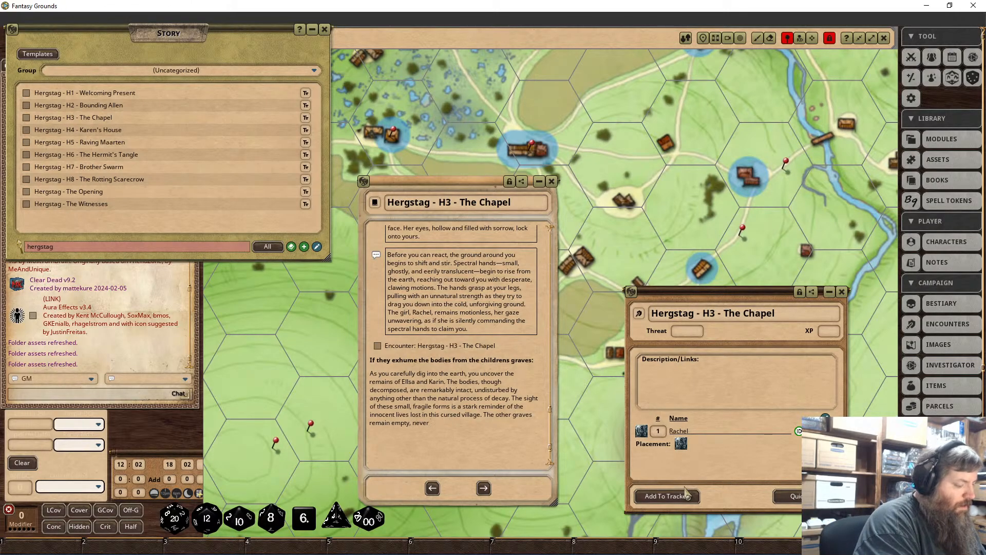
pyautogui.write(' hing a body, their')
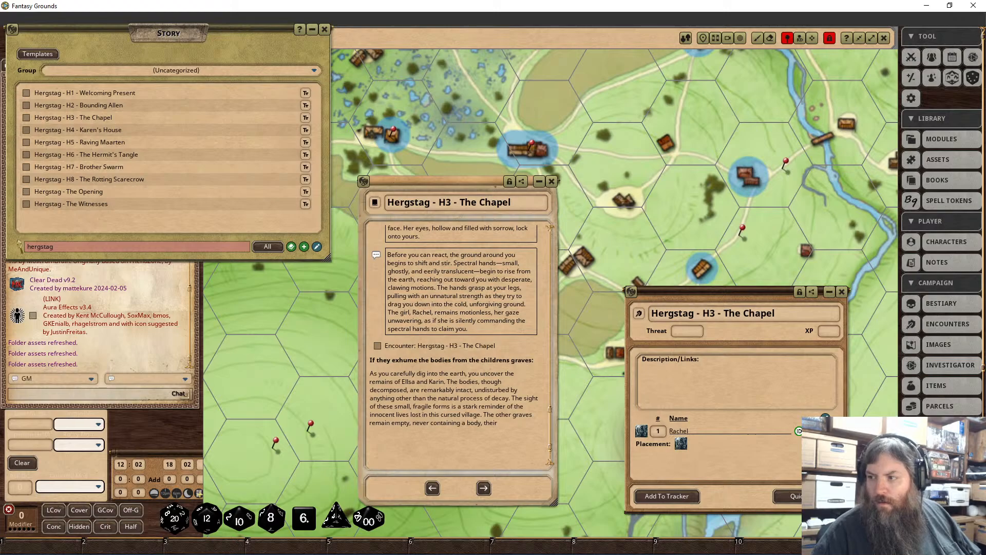
pyautogui.hotkey('alt', 'Tab')
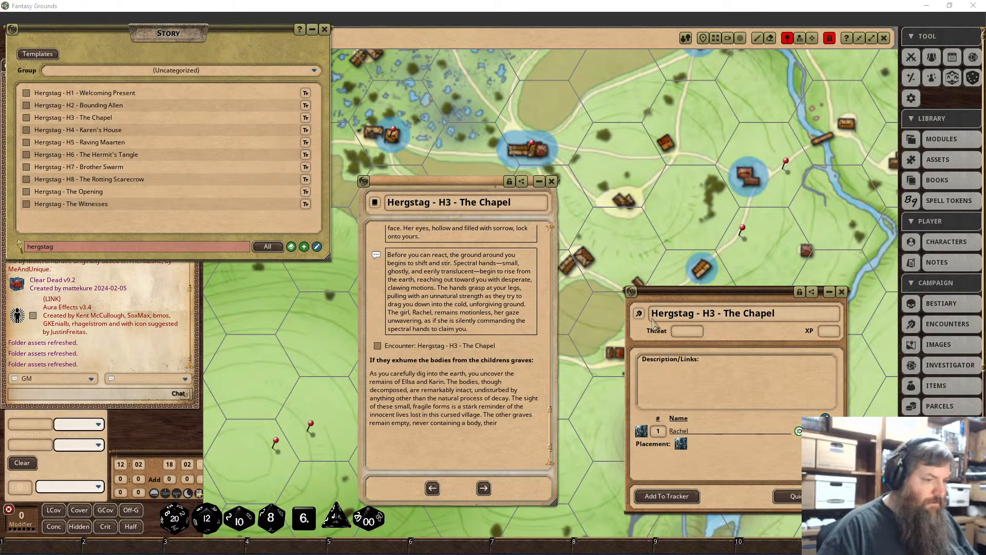
pyautogui.click(516, 441)
pyautogui.hotkey('ctrl', 'v')
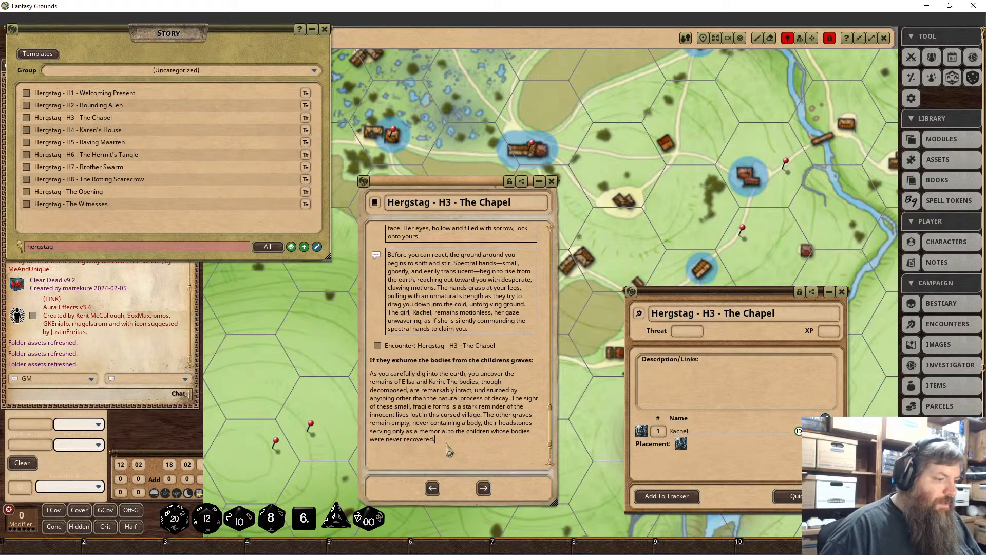
# Format the paragraph about digging up the children's remains as a read-aloud chat box.
pyautogui.moveTo(443, 443); pyautogui.dragTo(335, 383)
pyautogui.rightClick(415, 396)
pyautogui.click(448, 427)
pyautogui.click(474, 454)
# Below the exhumation read-aloud box, add the line "If they choose to use medicine on the bodies: DC 16 Medicine".
pyautogui.scroll(-3, 429, 397)
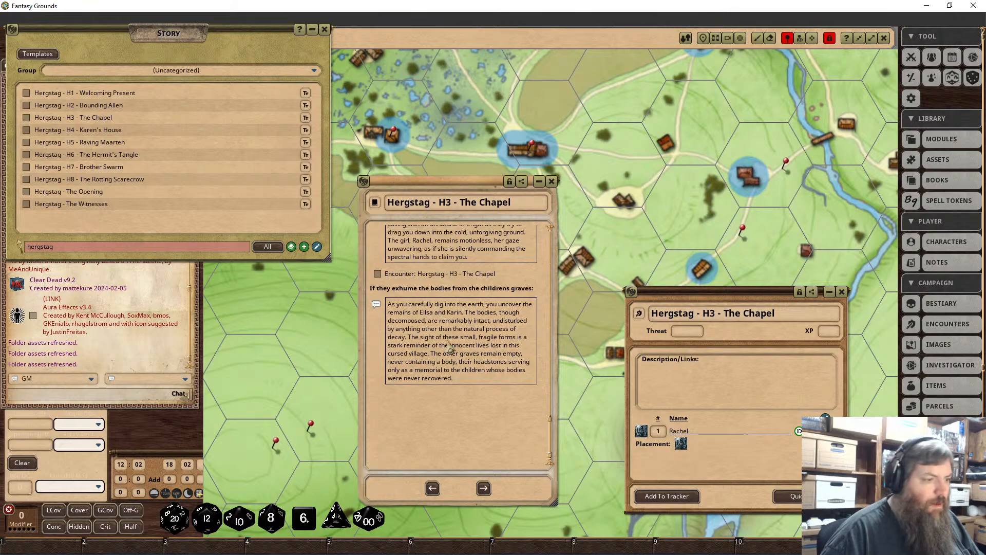
pyautogui.write('If t')
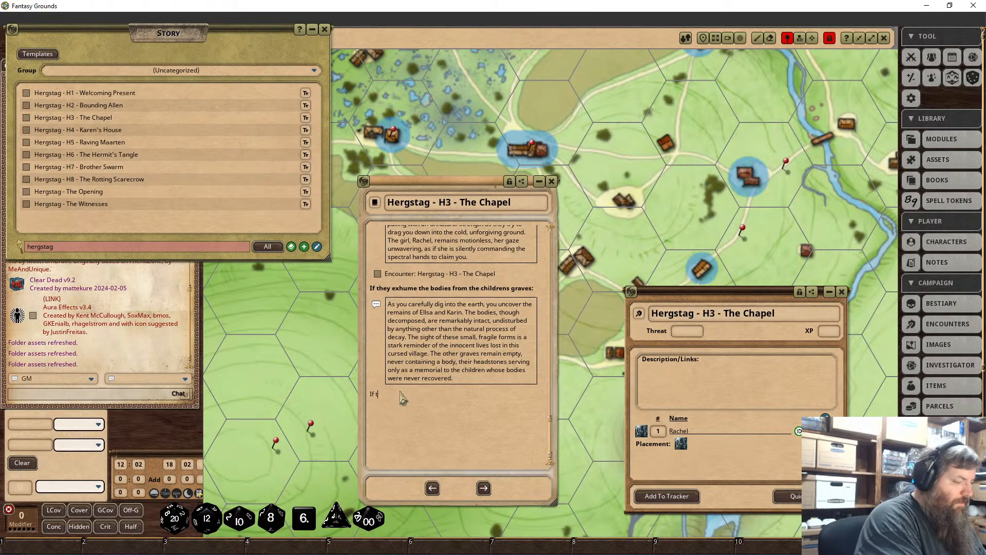
pyautogui.write('ane medicine o')
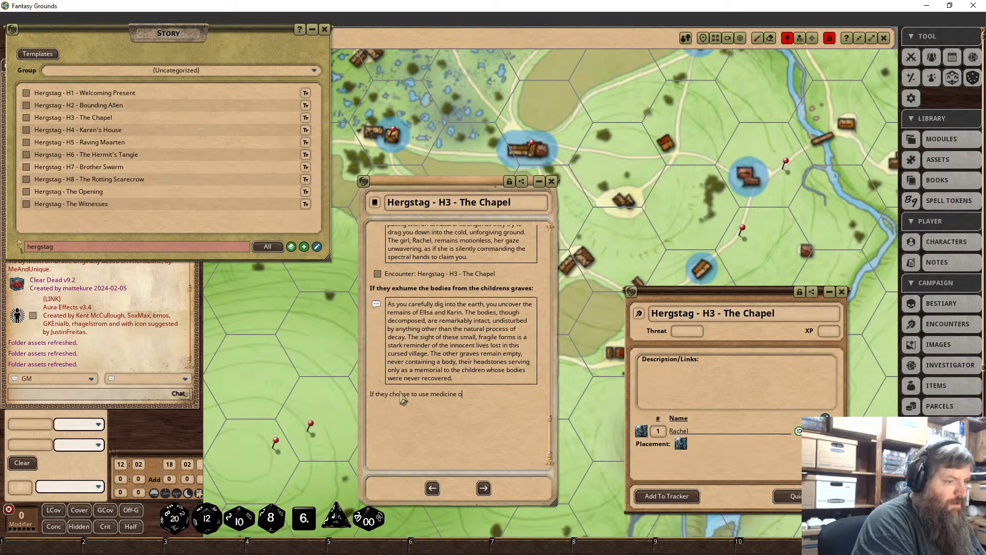
pyautogui.write('n the bodies. DC')
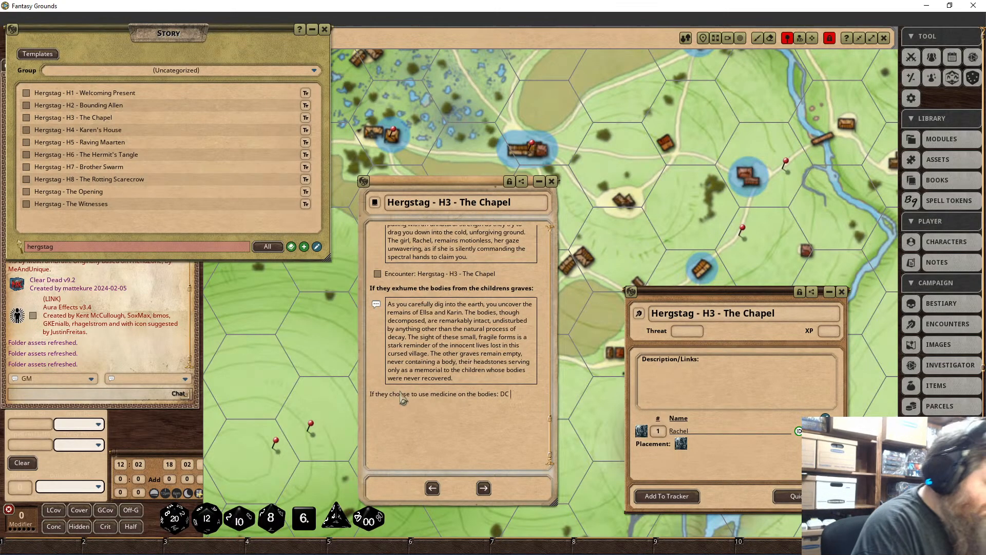
pyautogui.write(' 16')
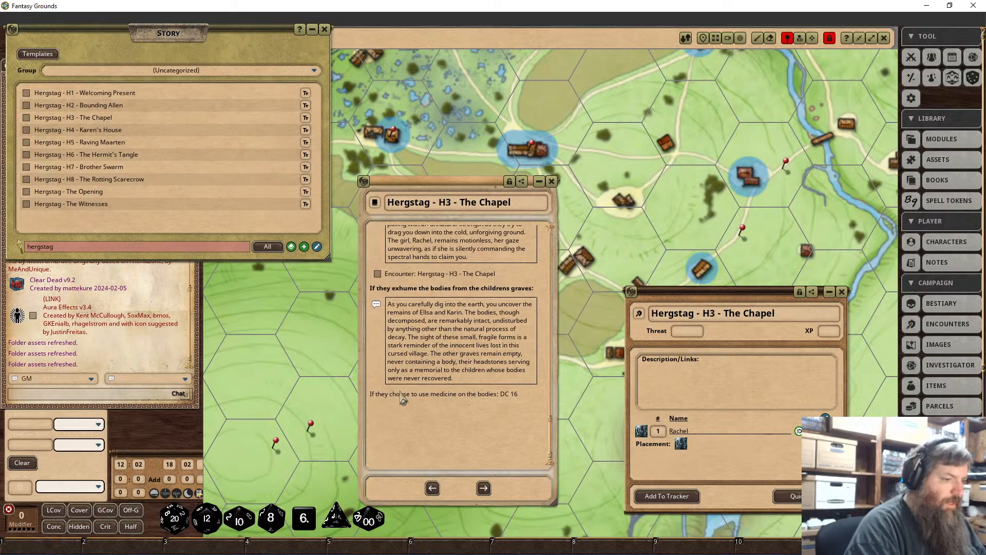
pyautogui.write(' Medicine')
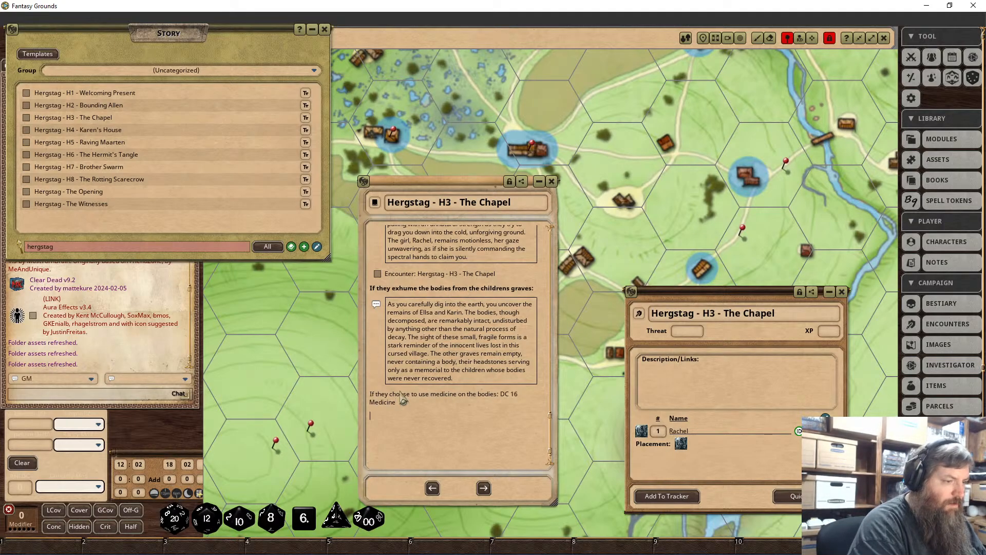
# Make the DC 16 Medicine line bold and place the text cursor on the line below it.
pyautogui.moveTo(410, 414); pyautogui.dragTo(368, 407)
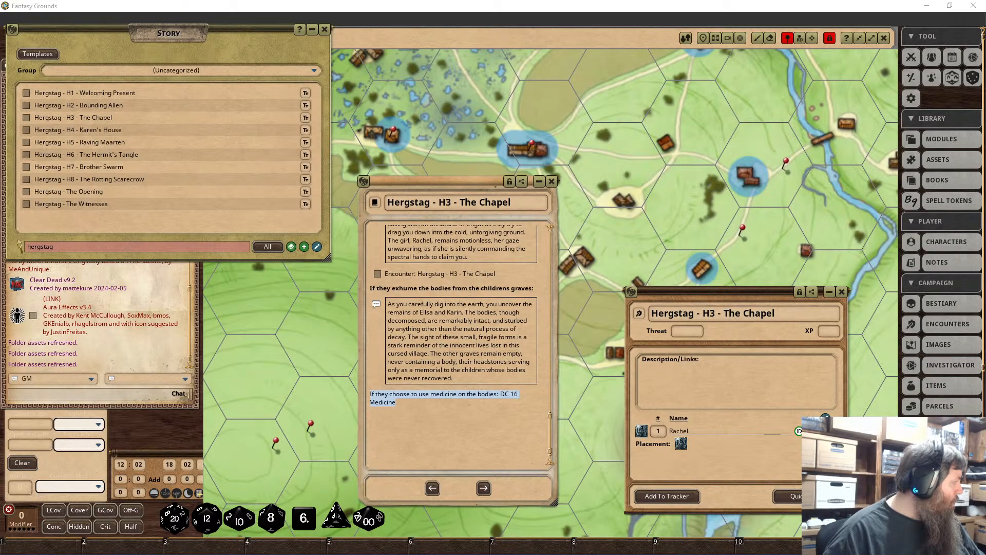
pyautogui.hotkey('alt', 'Tab')
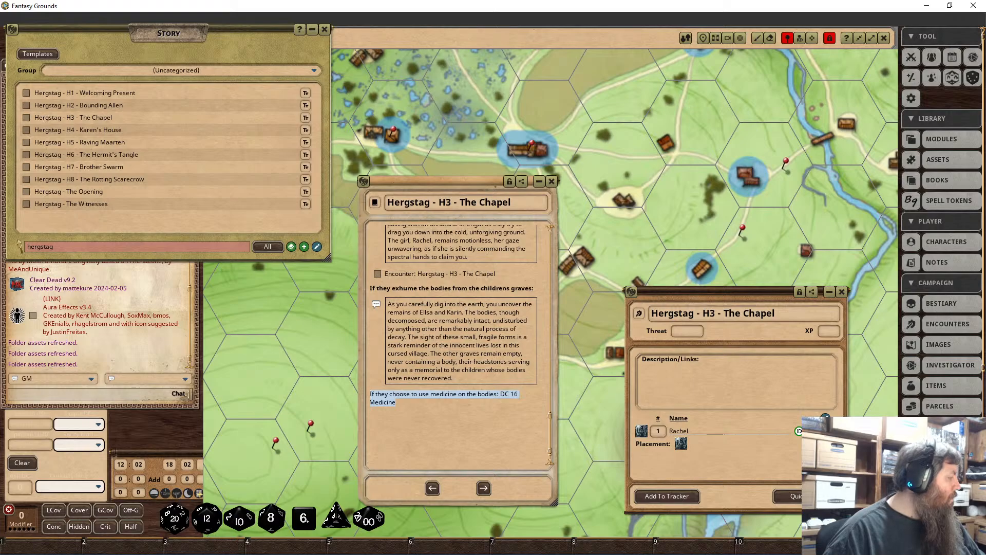
pyautogui.click(428, 412)
pyautogui.moveTo(386, 411); pyautogui.dragTo(354, 396)
pyautogui.rightClick(383, 399)
pyautogui.click(384, 438)
pyautogui.click(356, 468)
pyautogui.click(381, 415)
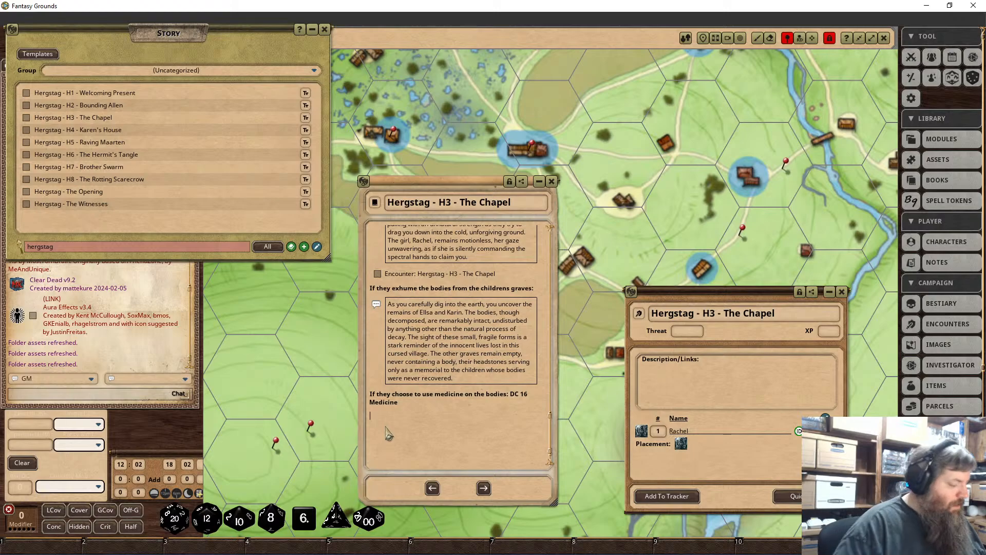
# Add the line "Critical Success:" below the DC 16 Medicine line, followed by a new line.
pyautogui.write('Thecal ')
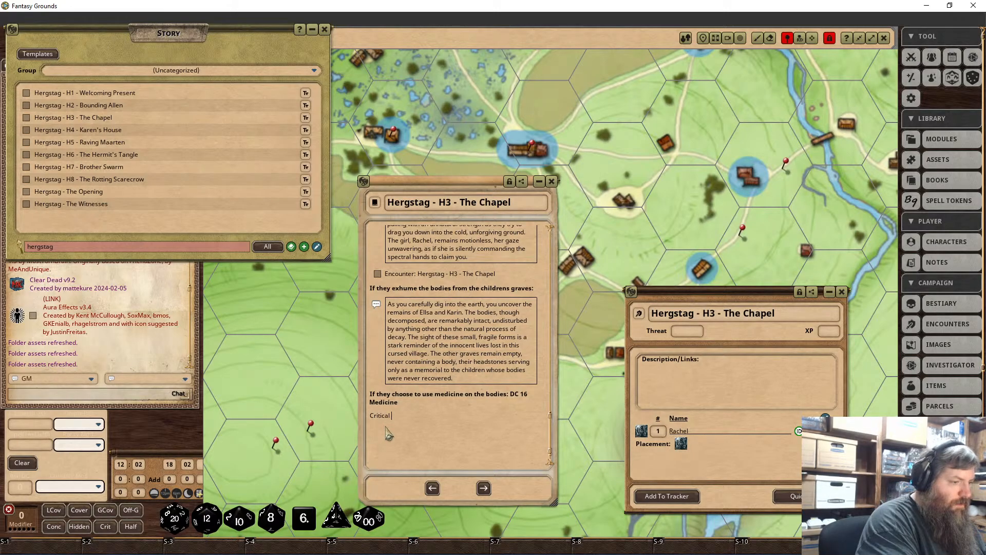
pyautogui.write('Success:')
pyautogui.press('Return')
pyautogui.scroll(-1, 389, 434)
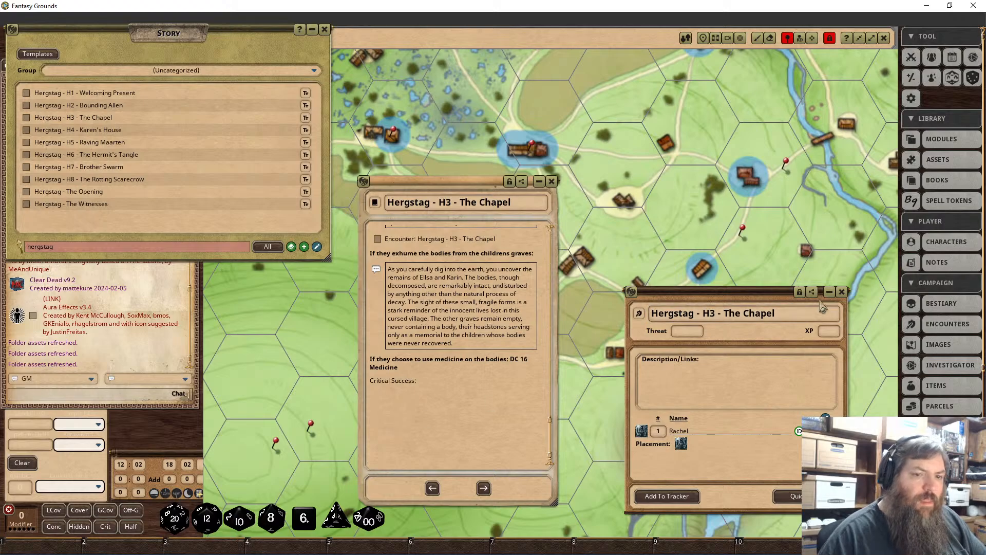
# Close the chapel encounter record and make the "Critical Success:" line bold.
pyautogui.click(799, 292)
pyautogui.click(841, 291)
pyautogui.moveTo(419, 381); pyautogui.dragTo(376, 390)
pyautogui.rightClick(374, 381)
pyautogui.click(376, 419)
pyautogui.click(346, 448)
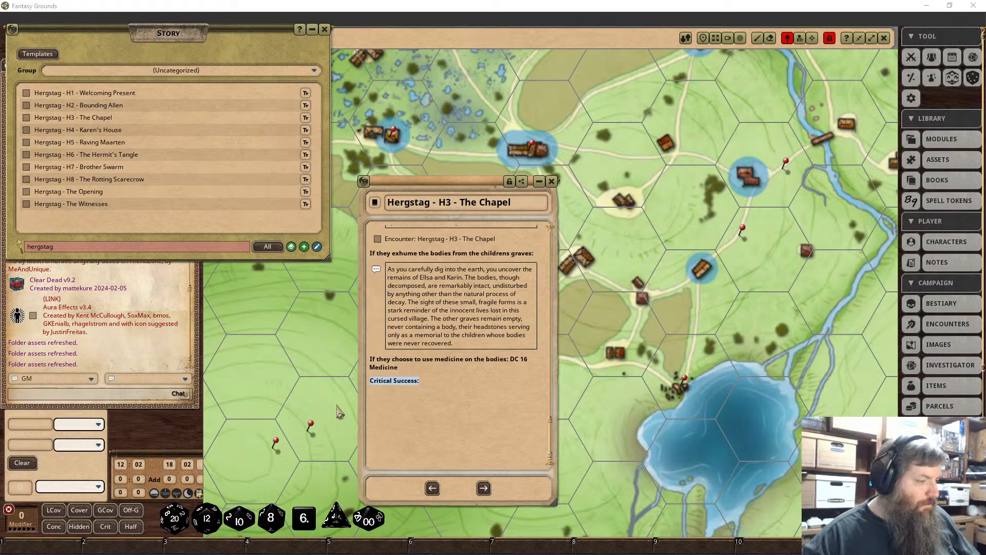
# Below "Critical Success:", insert the paragraph beginning "Examining the bodies with great care" and format it as a read-aloud chat box.
pyautogui.click(387, 400)
pyautogui.write('Examining the bodies with great care, you notice that there are no signs of external injury or trauma, other than the natural decomposition that has occurred over time. However, something is off—the bodies seem unnaturally drained, as if the very life force was sucked out of them. The cause of death appears to be this mysterious draining, rather than any physical attack.')
pyautogui.moveTo(468, 447); pyautogui.dragTo(369, 397)
pyautogui.rightClick(412, 405)
pyautogui.click(447, 442)
pyautogui.click(473, 467)
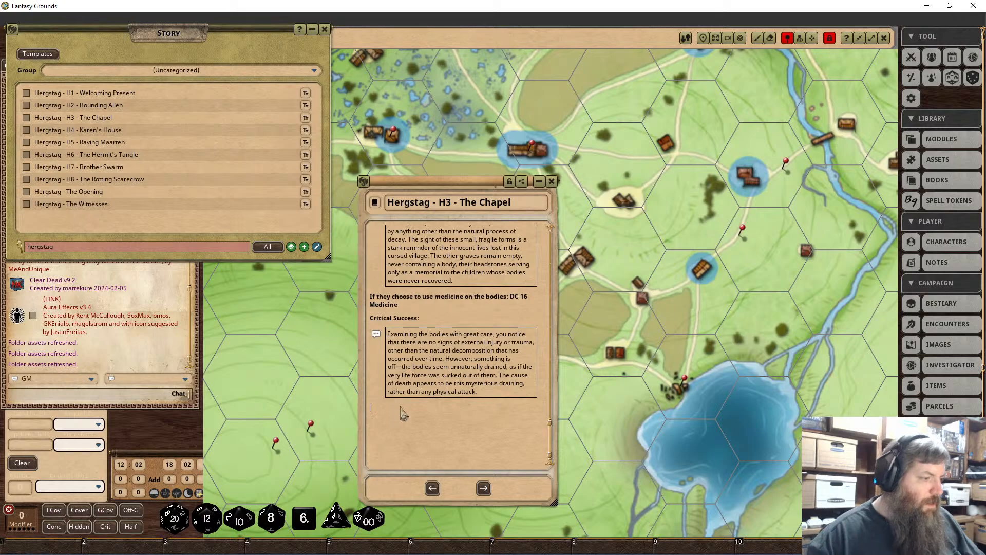
# Add a bold "Success:" line beneath the critical success read-aloud box.
pyautogui.write('Success:')
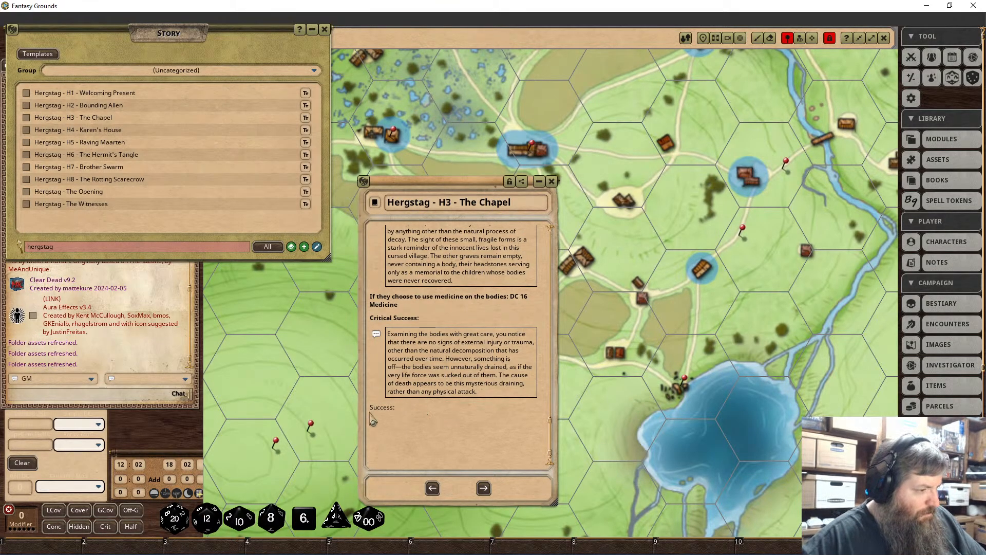
pyautogui.moveTo(397, 407); pyautogui.dragTo(368, 408)
pyautogui.rightClick(380, 408)
pyautogui.click(380, 446)
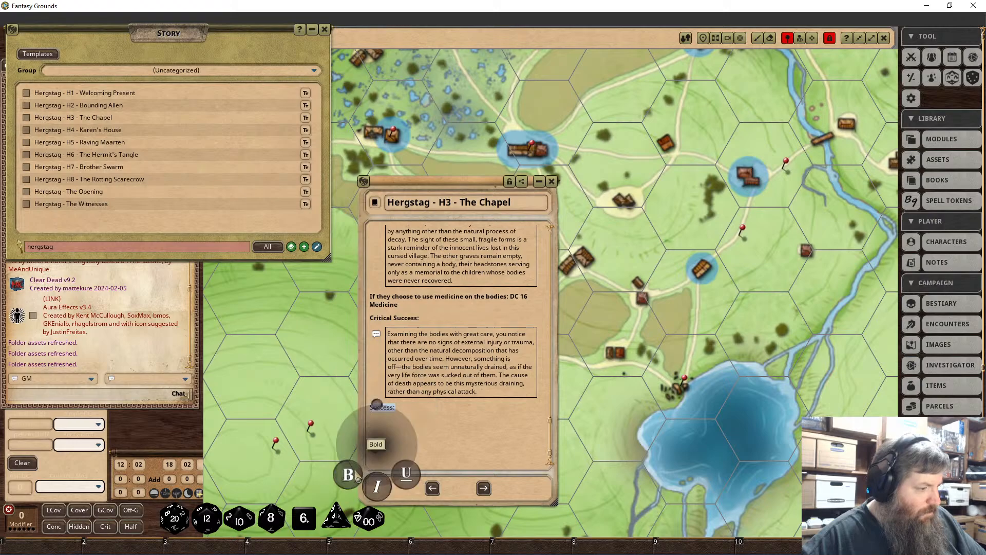
pyautogui.click(352, 473)
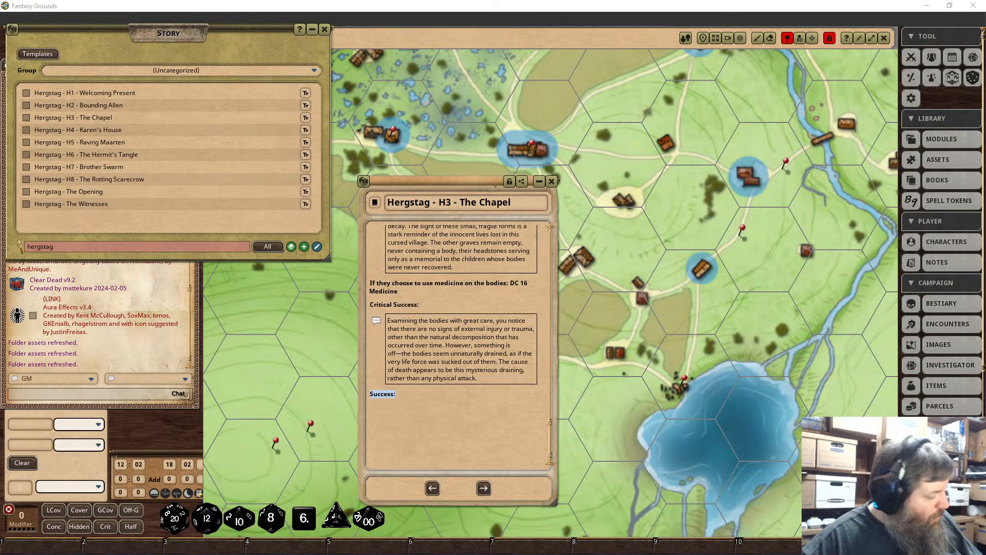
# Below "Success:", insert the paragraph beginning "Your examination reveals that the bodies bear no signs of fatal injury" and select it.
pyautogui.write('Your examination reveals that the bodies bear no signs of fatal injury. There are no wounds, no broken bones, nothing to suggest how these children died. The cause of death remains unknown, leaving you with more questions than answers.')
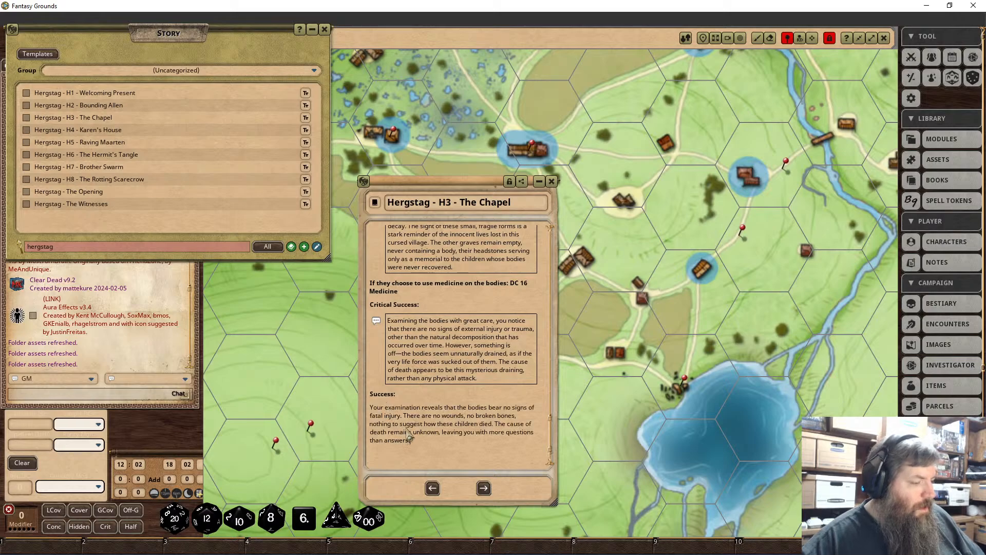
pyautogui.moveTo(410, 441); pyautogui.dragTo(352, 407)
pyautogui.rightClick(378, 417)
pyautogui.click(381, 451)
pyautogui.click(351, 482)
pyautogui.rightClick(390, 434)
pyautogui.click(386, 471)
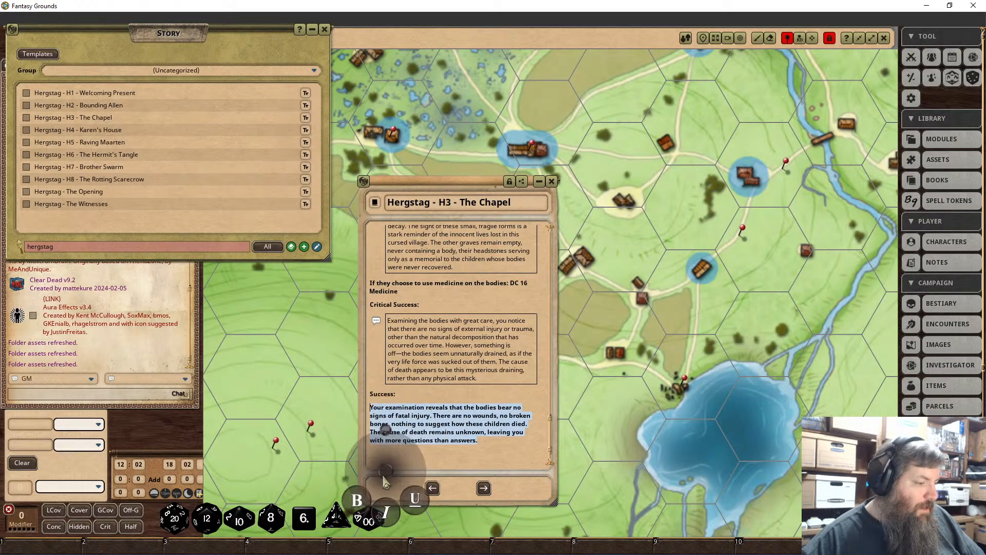
pyautogui.click(360, 501)
# Format the selected success paragraph as a read-aloud chat box.
pyautogui.rightClick(419, 424)
pyautogui.click(446, 452)
pyautogui.click(481, 477)
# Add a bold "Critical Failure:" line beneath the success read-aloud box, with a new line after it.
pyautogui.scroll(-3, 417, 424)
pyautogui.click(416, 421)
pyautogui.write('Caitical Fa')
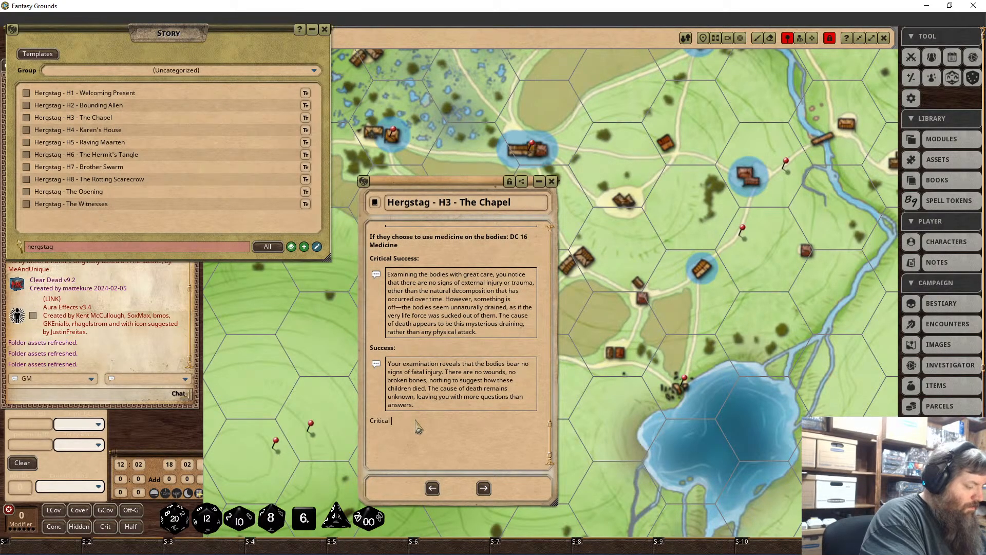
pyautogui.write('ilure:')
pyautogui.press('Return')
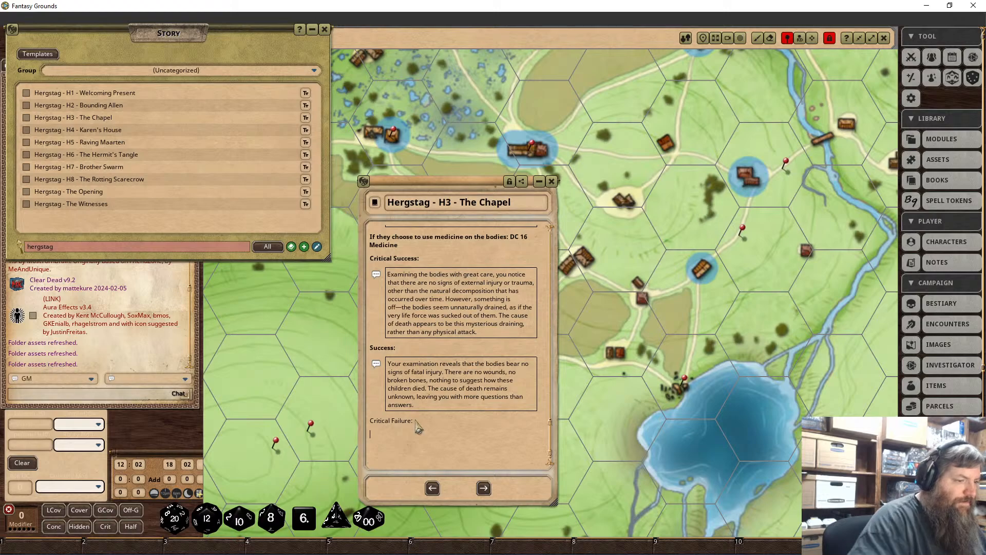
pyautogui.moveTo(418, 427); pyautogui.dragTo(375, 426)
pyautogui.rightClick(373, 421)
pyautogui.click(375, 463)
pyautogui.click(343, 495)
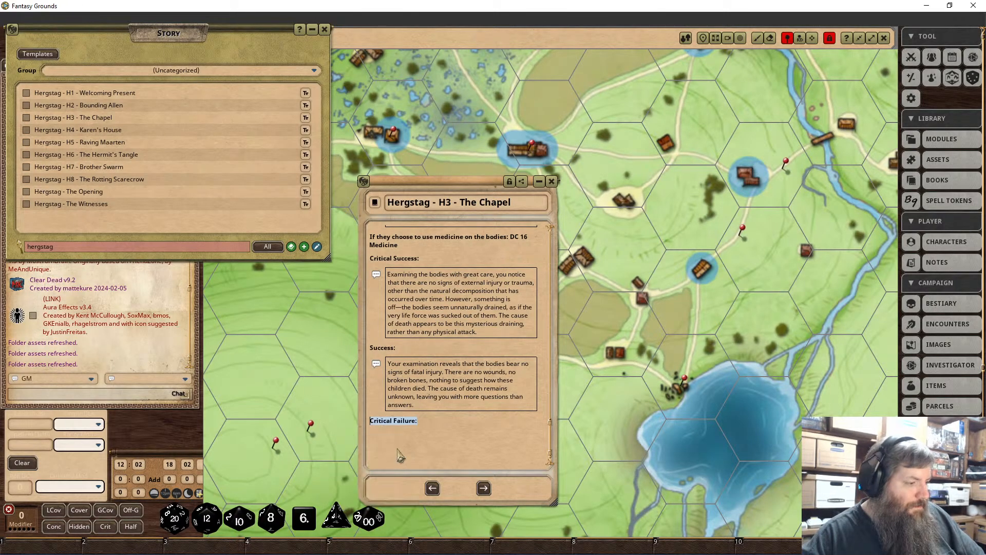
# Below "Critical Failure:", paste the two paragraphs beginning "As you carefully examine the remains" that wrongly conclude the children were victims of violence.
pyautogui.scroll(-1, 399, 455)
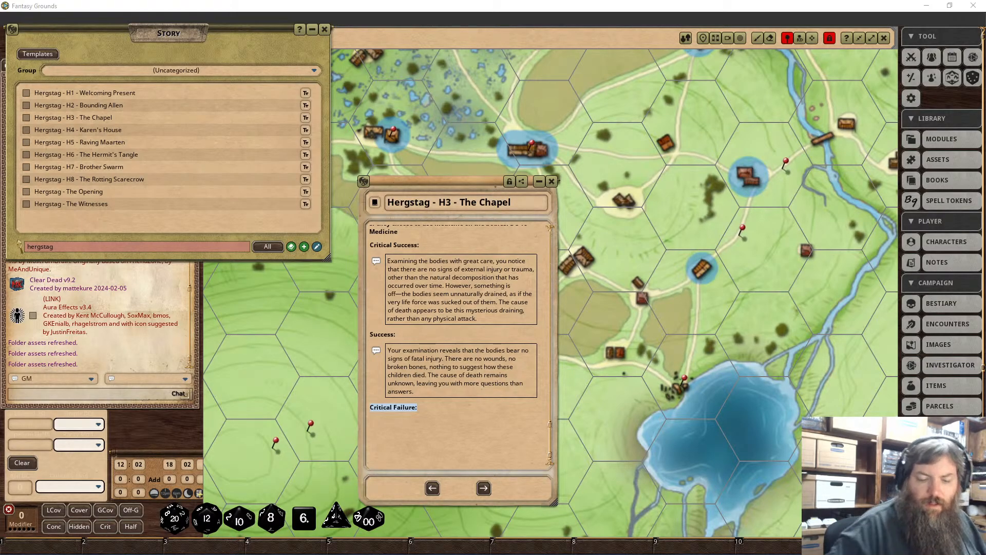
pyautogui.click(428, 447)
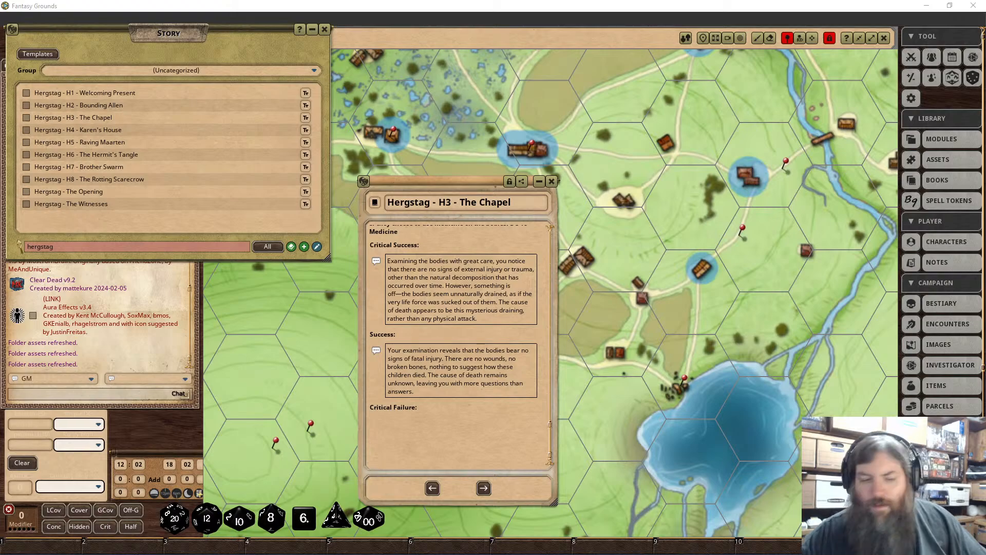
pyautogui.click(377, 422)
pyautogui.hotkey('ctrl', 'v')
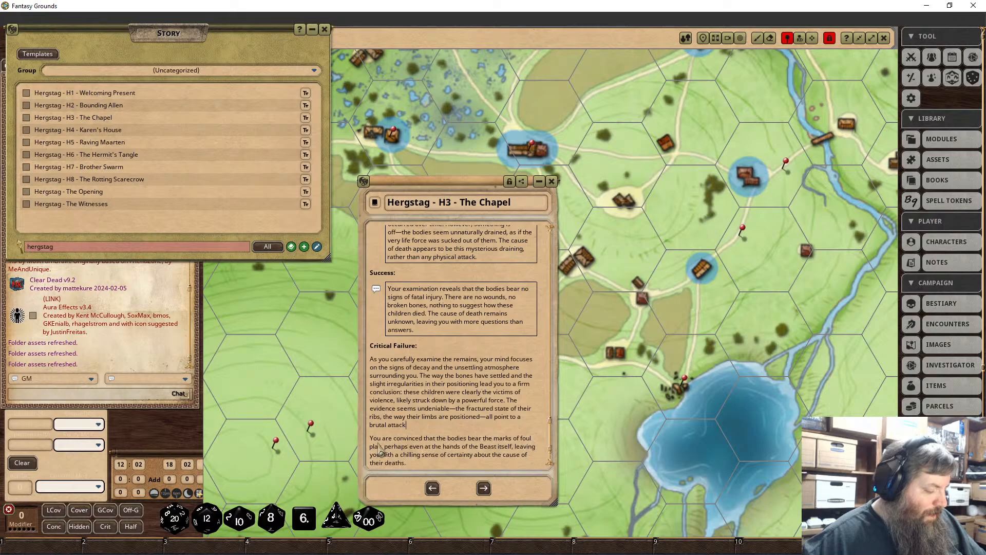
# End the first "Critical Failure:" paragraph with a period and format both paragraphs as a read-aloud chat box.
pyautogui.press('BackSpace')
pyautogui.write('.')
pyautogui.moveTo(457, 449); pyautogui.dragTo(373, 362)
pyautogui.rightClick(381, 364)
pyautogui.click(410, 396)
pyautogui.click(440, 428)
pyautogui.scroll(-2, 437, 433)
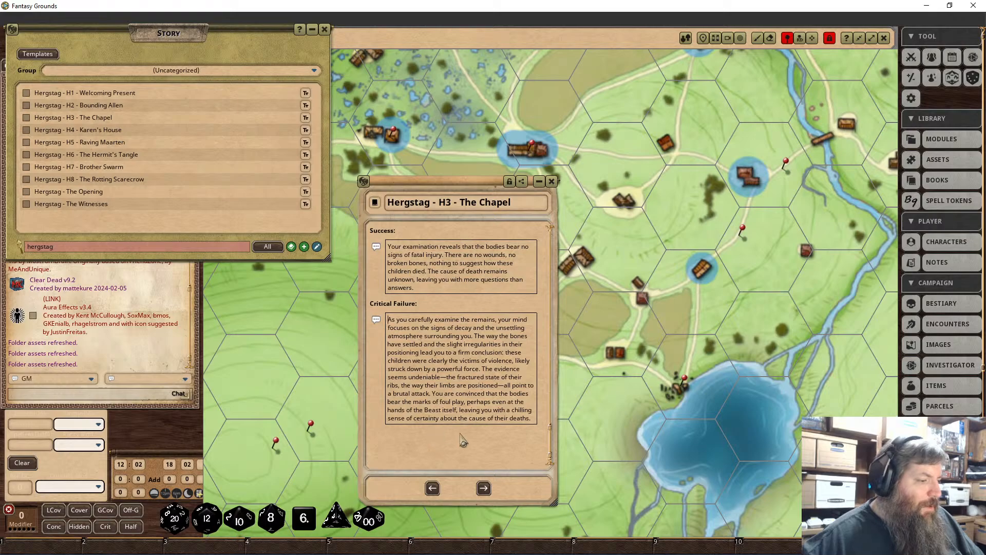
# Lock the Hergstag - H3 - The Chapel story entry and close it.
pyautogui.scroll(3, 536, 428)
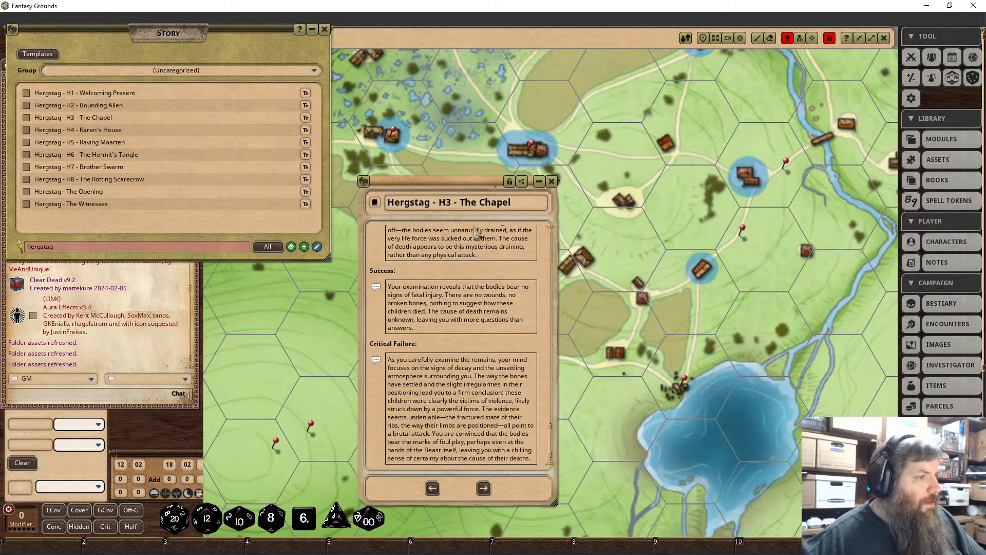
pyautogui.click(510, 182)
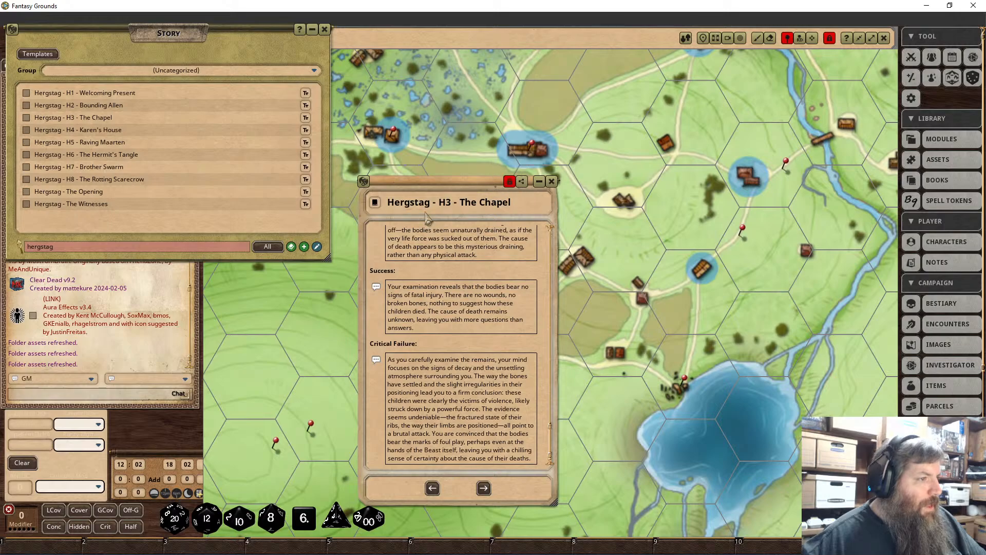
pyautogui.click(551, 182)
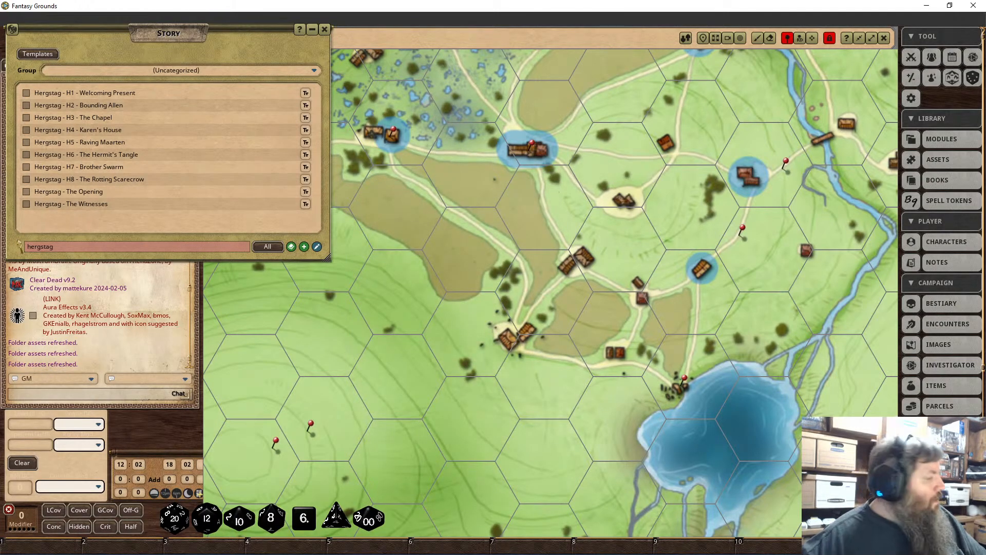
pyautogui.hotkey('alt', 'Tab')
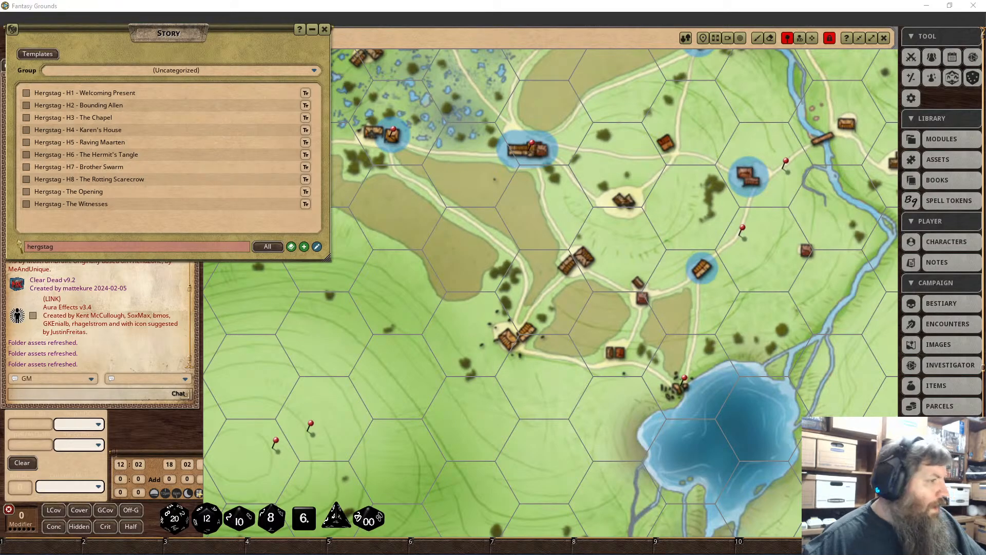
pyautogui.moveTo(379, 193); pyautogui.dragTo(397, 309)
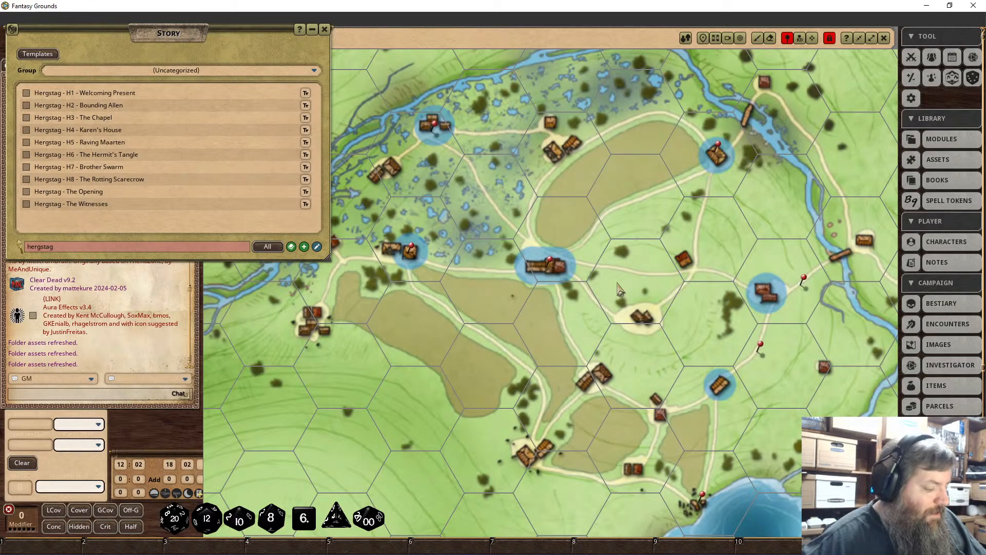
pyautogui.moveTo(617, 284); pyautogui.dragTo(517, 331)
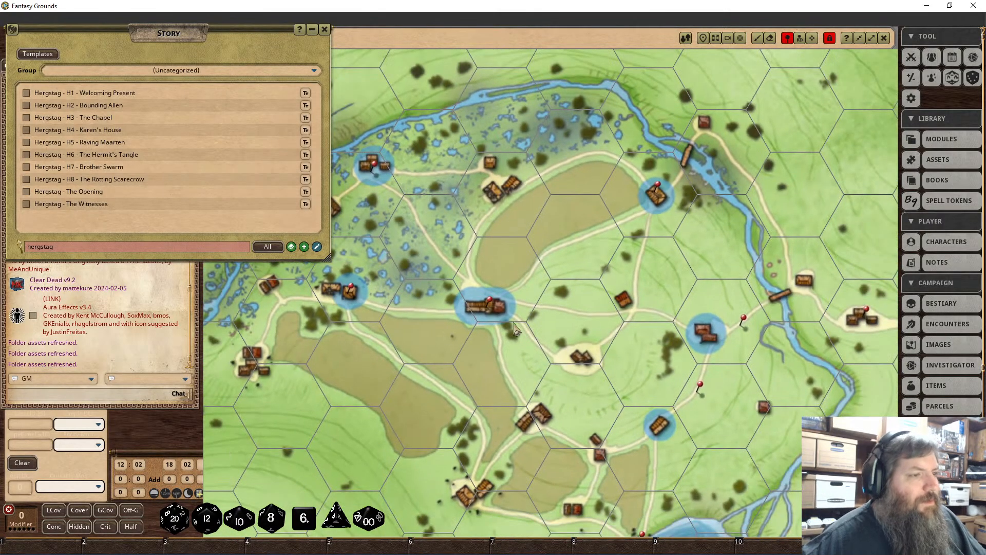
pyautogui.scroll(-1, 515, 324)
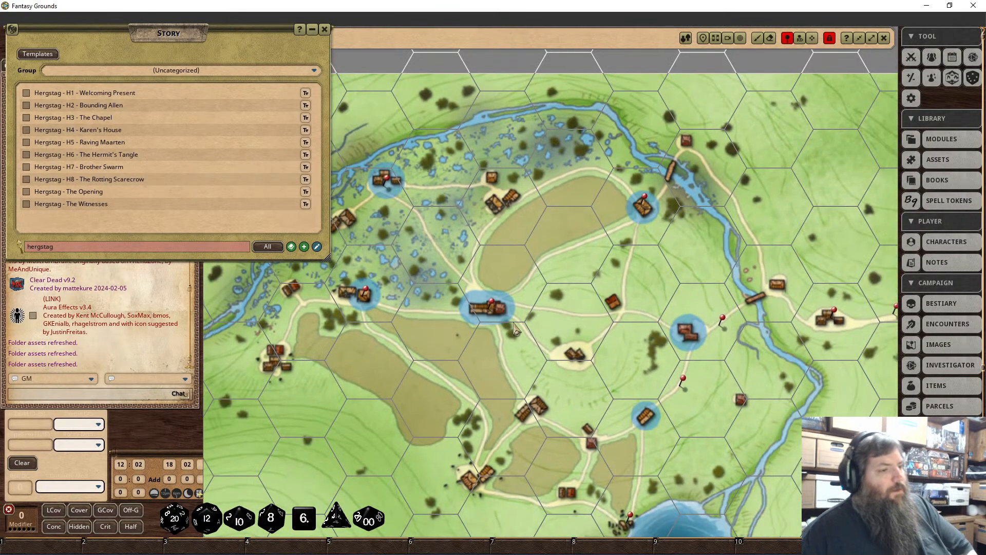